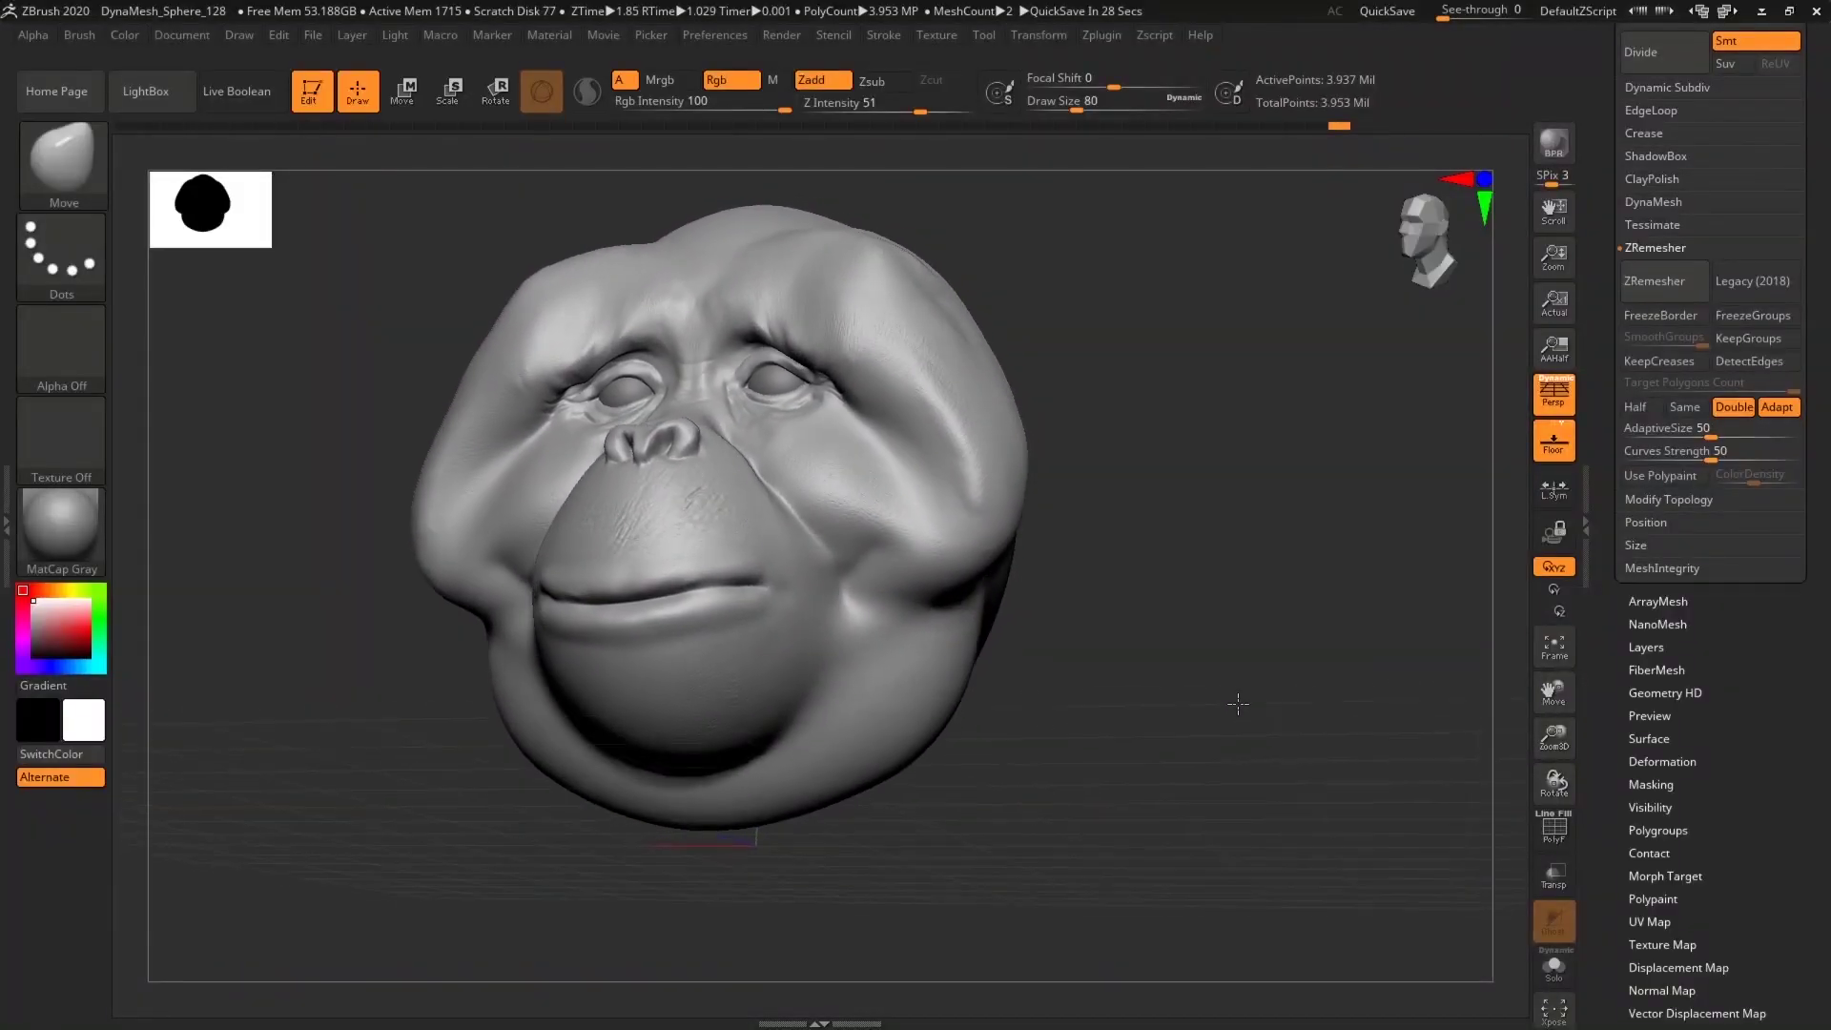
# Step: Mask a beard-shaped area over the chin and up both sides of the mouth to beside the nose
pyautogui.moveTo(1239, 703)
pyautogui.mouseDown()
pyautogui.moveTo(1204, 682)
pyautogui.moveTo(1224, 612)
pyautogui.moveTo(1194, 675)
pyautogui.moveTo(1219, 691)
pyautogui.moveTo(1214, 712)
pyautogui.mouseUp()
pyautogui.moveTo(1187, 773); pyautogui.dragTo(993, 735)
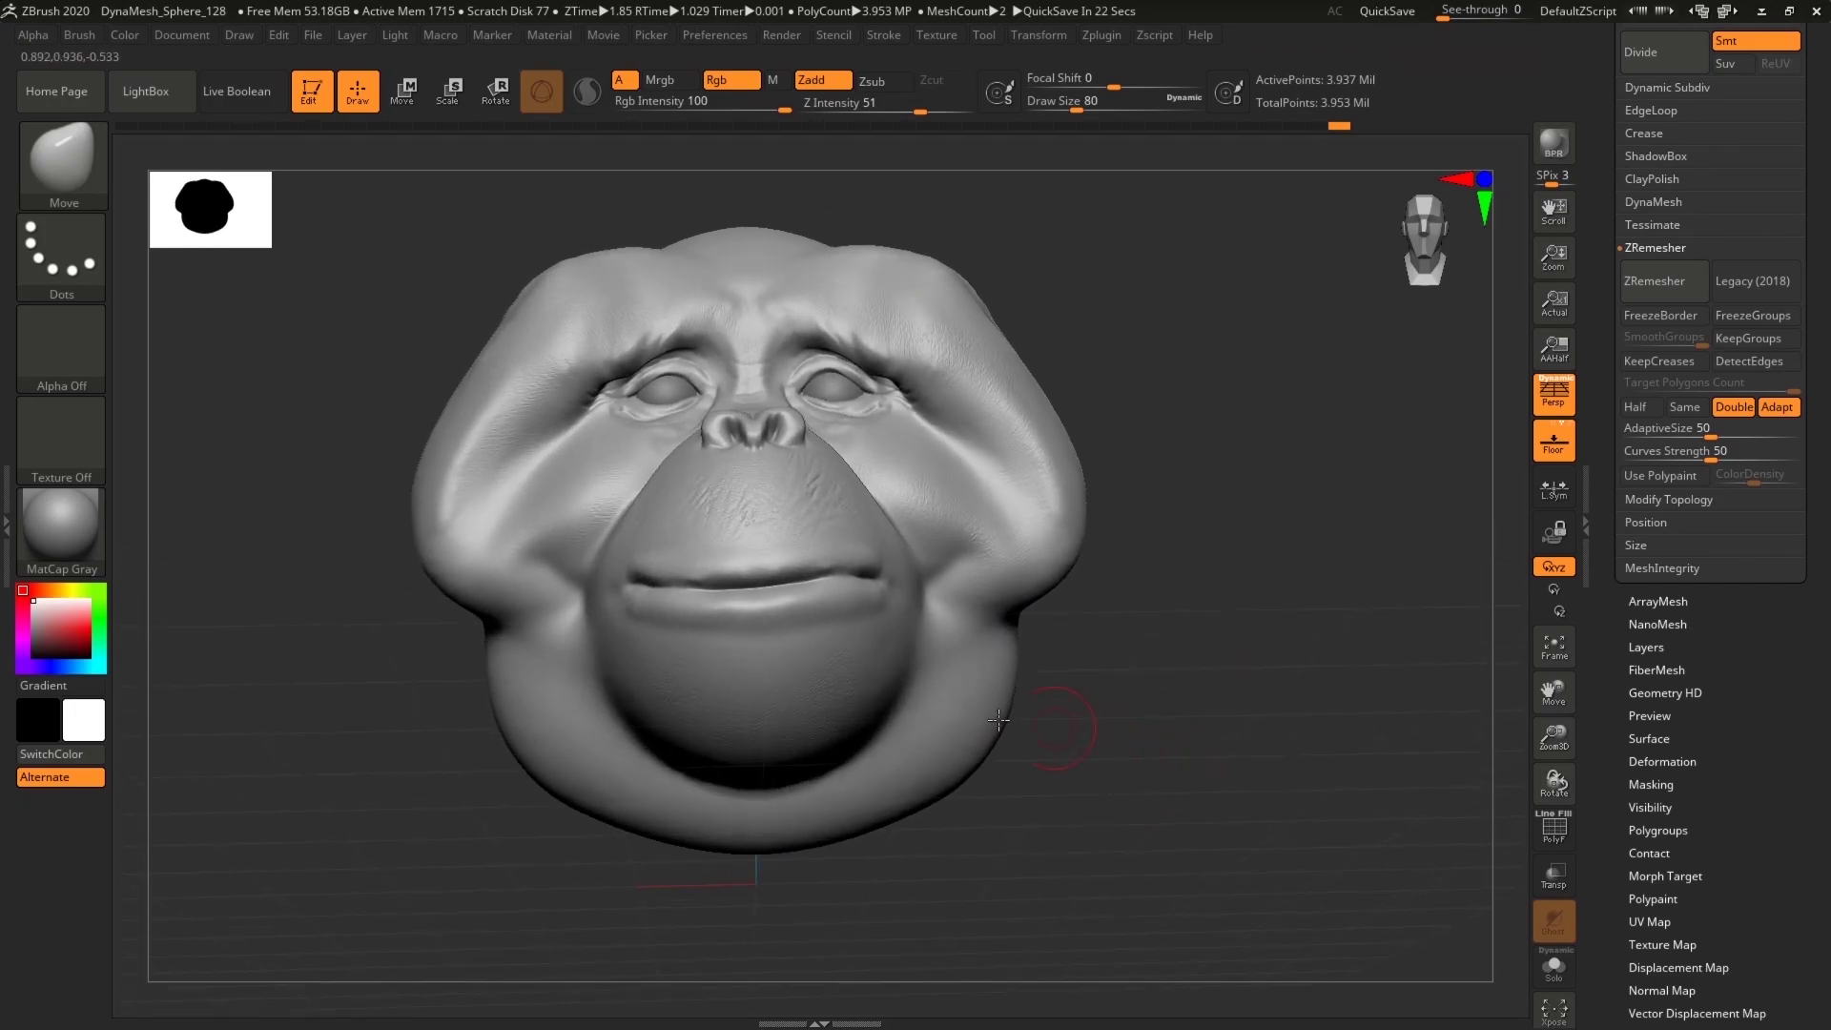
pyautogui.press('ctrl')
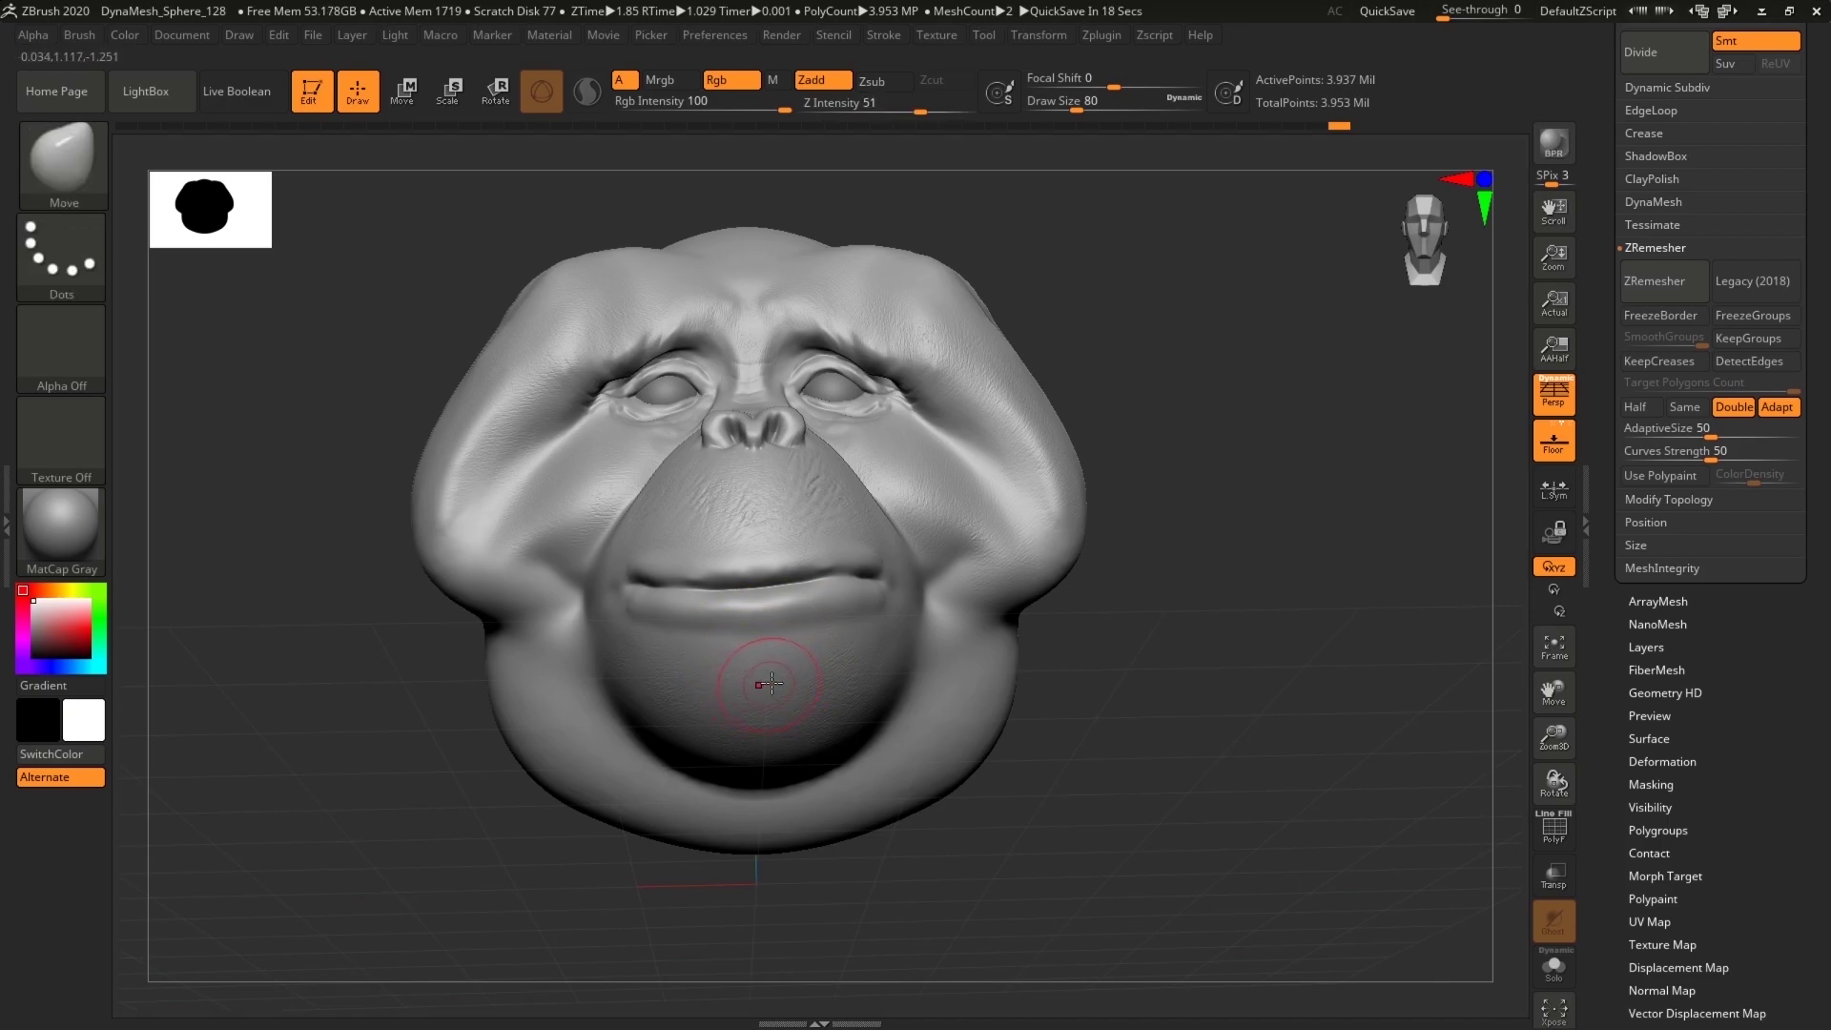
pyautogui.moveTo(747, 669)
pyautogui.keyDown('ctrl'); pyautogui.mouseDown()
pyautogui.moveTo(811, 705)
pyautogui.moveTo(819, 733)
pyautogui.moveTo(849, 689)
pyautogui.mouseUp(); pyautogui.keyUp('ctrl')
pyautogui.moveTo(1168, 721); pyautogui.dragTo(1107, 724)
pyautogui.moveTo(895, 704)
pyautogui.keyDown('ctrl'); pyautogui.mouseDown()
pyautogui.moveTo(842, 747)
pyautogui.moveTo(885, 690)
pyautogui.mouseUp(); pyautogui.keyUp('ctrl')
pyautogui.moveTo(1210, 760); pyautogui.dragTo(1177, 773)
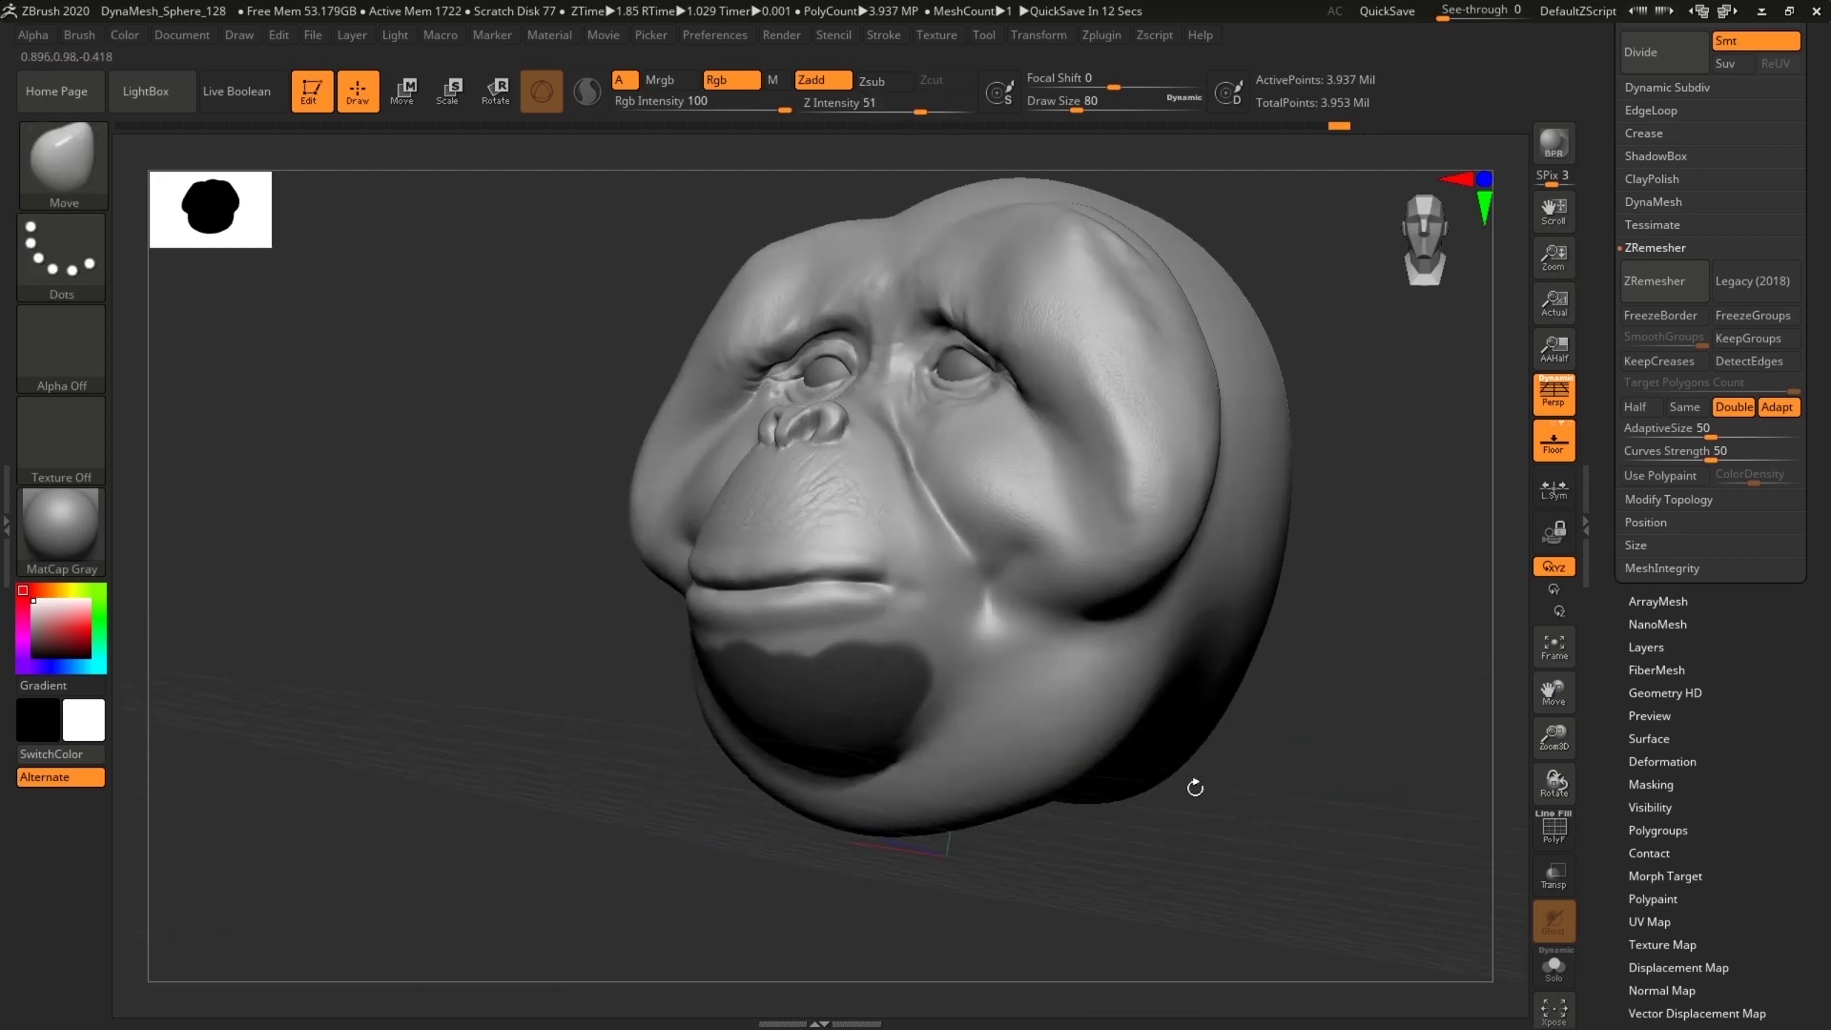
pyautogui.keyDown('ctrl'); pyautogui.moveTo(925, 491); pyautogui.dragTo(897, 744); pyautogui.keyUp('ctrl')
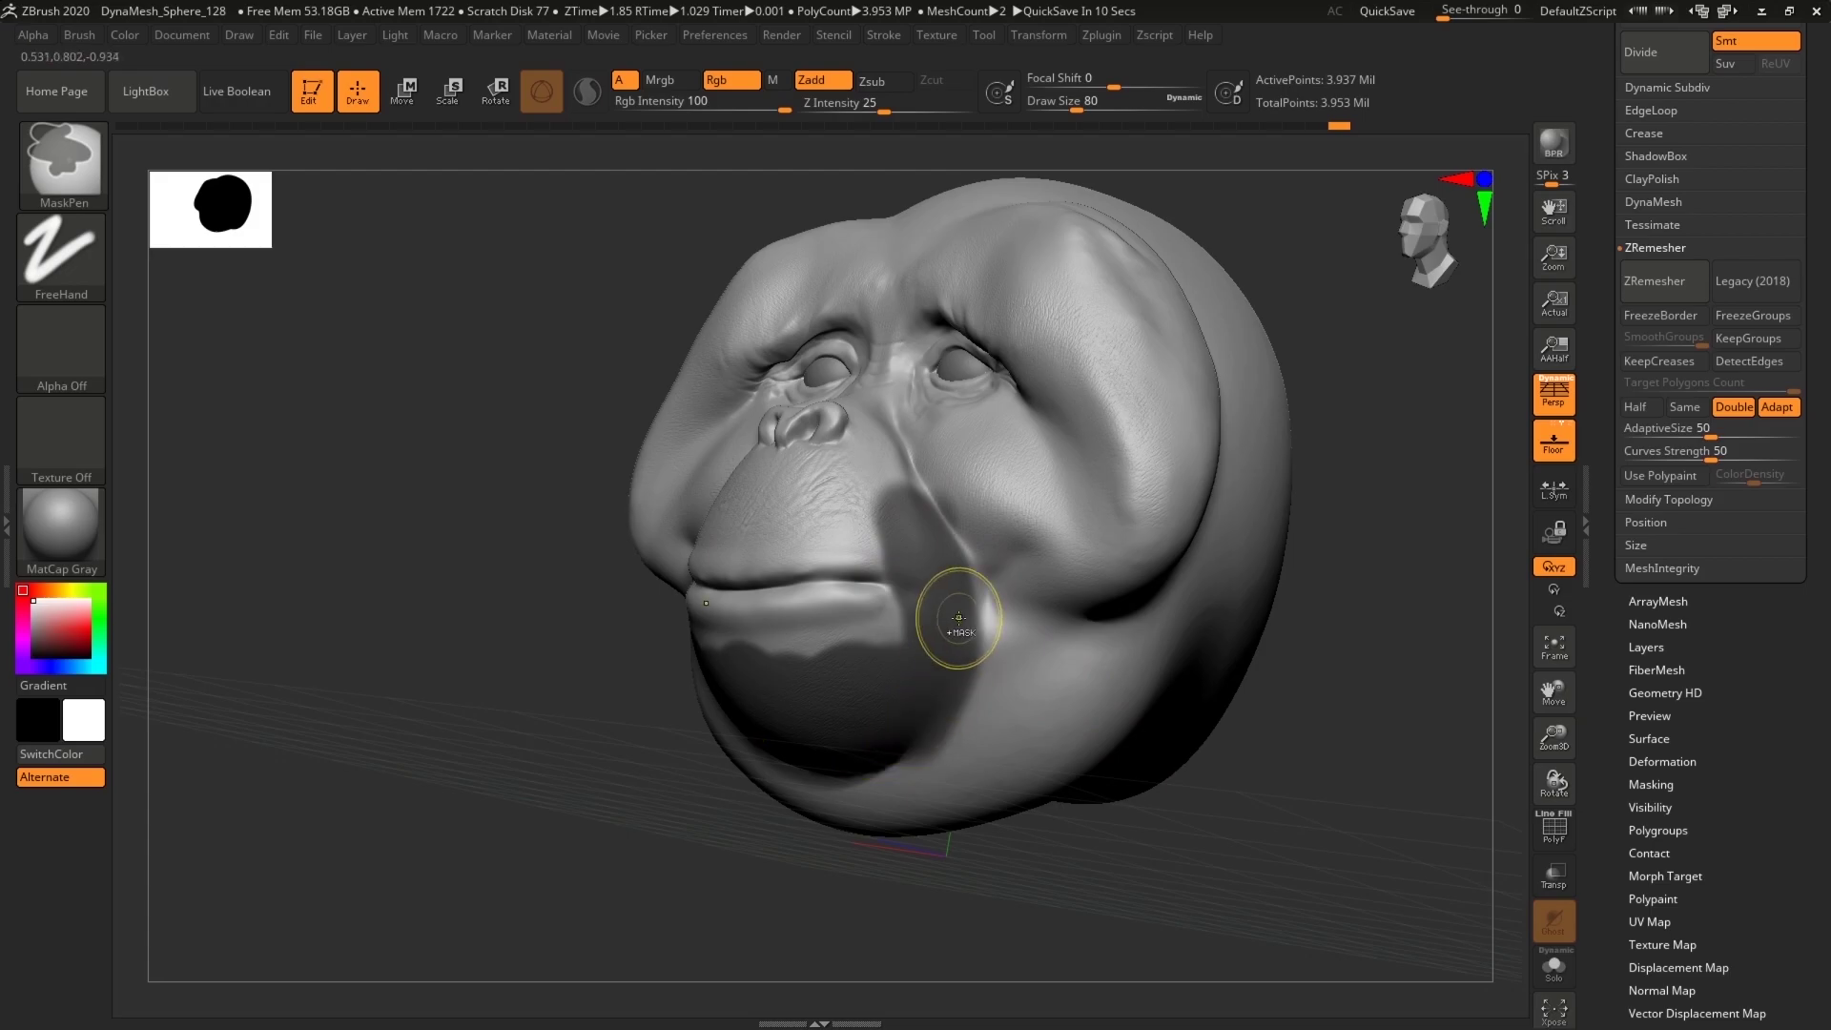
pyautogui.keyDown('ctrl'); pyautogui.moveTo(961, 621); pyautogui.dragTo(891, 773); pyautogui.keyUp('ctrl')
pyautogui.moveTo(1209, 824); pyautogui.dragTo(1259, 855)
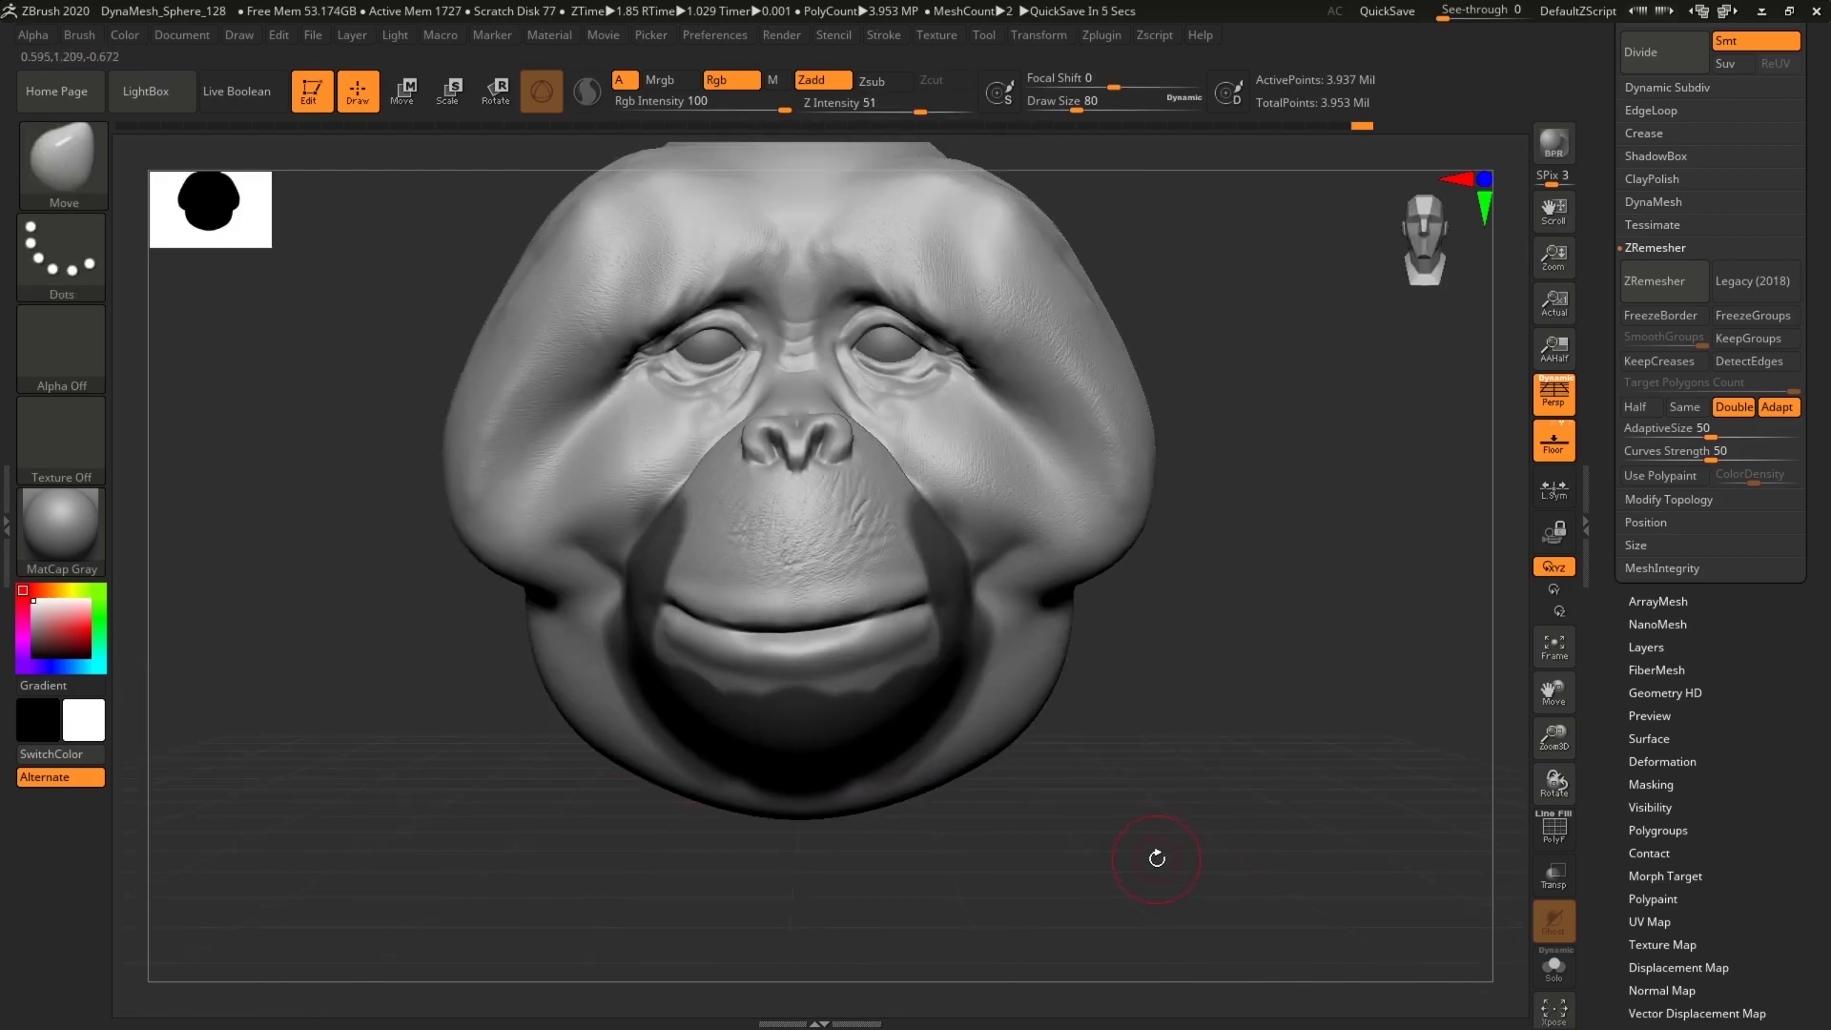
# Step: Generate fibers on the masked beard area with the Short_Wavy preset from LightBox
pyautogui.click(152, 99)
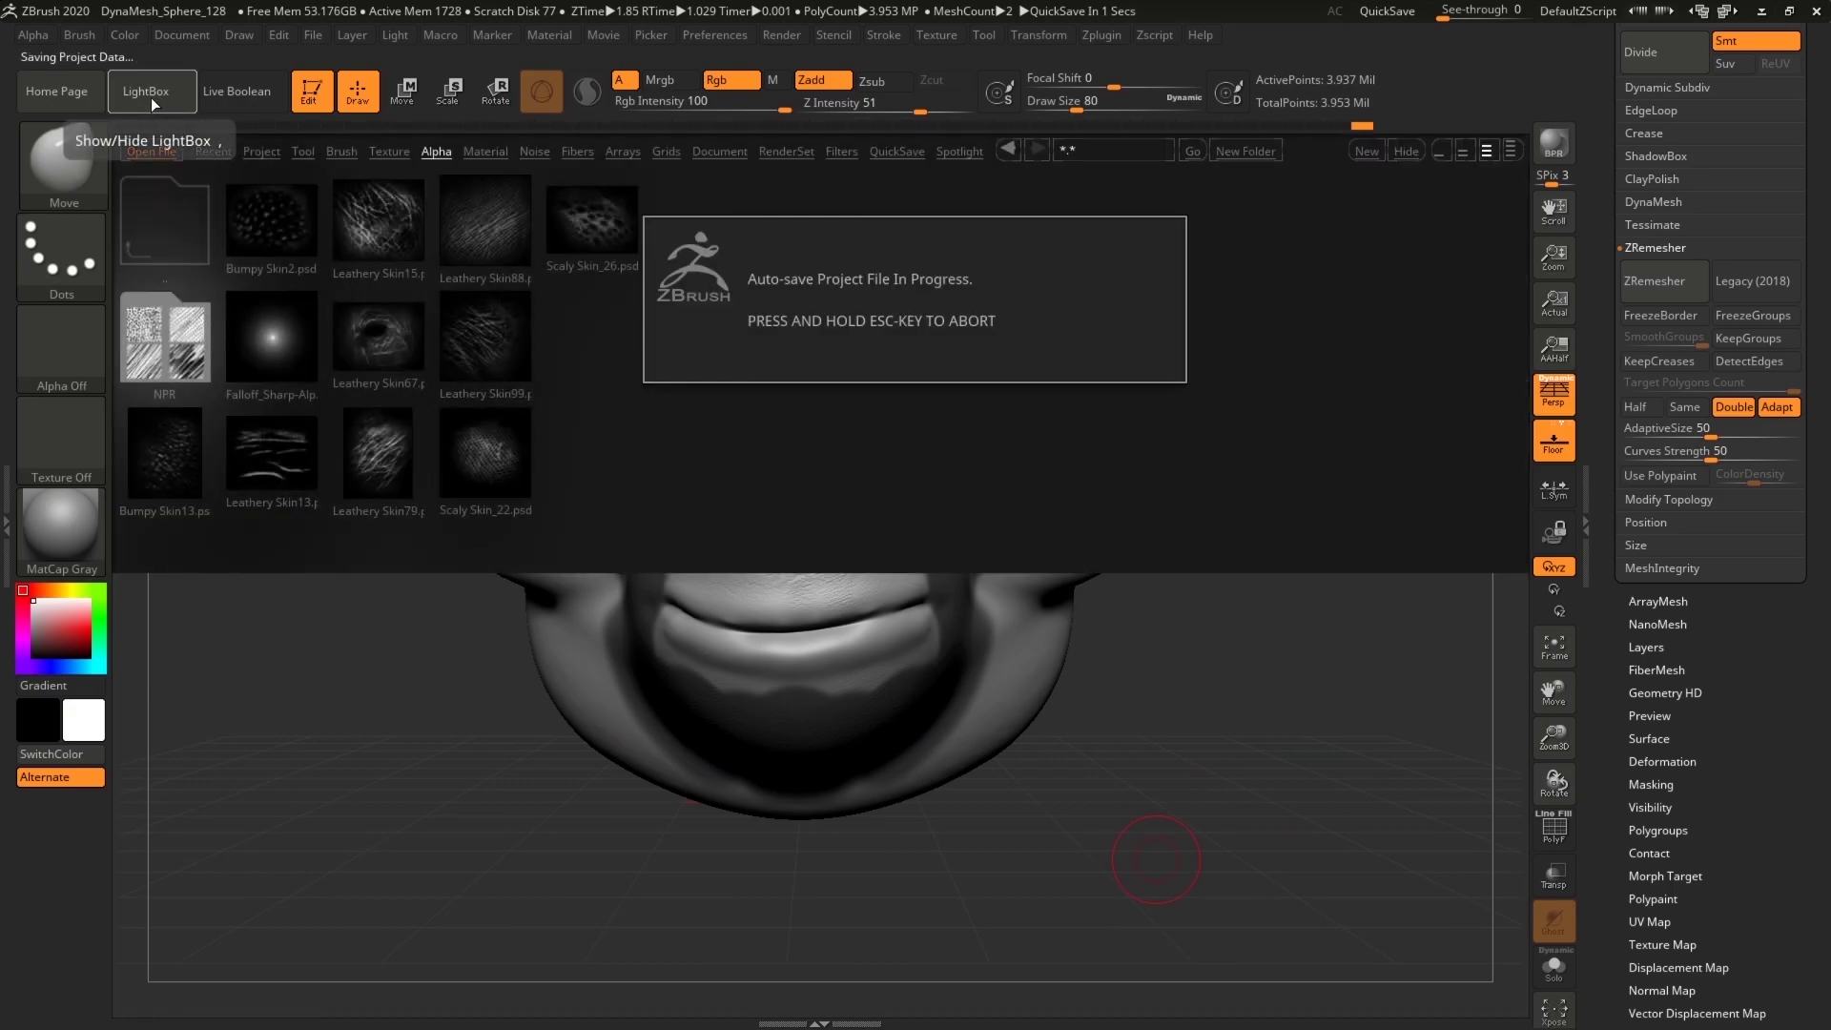
pyautogui.click(561, 154)
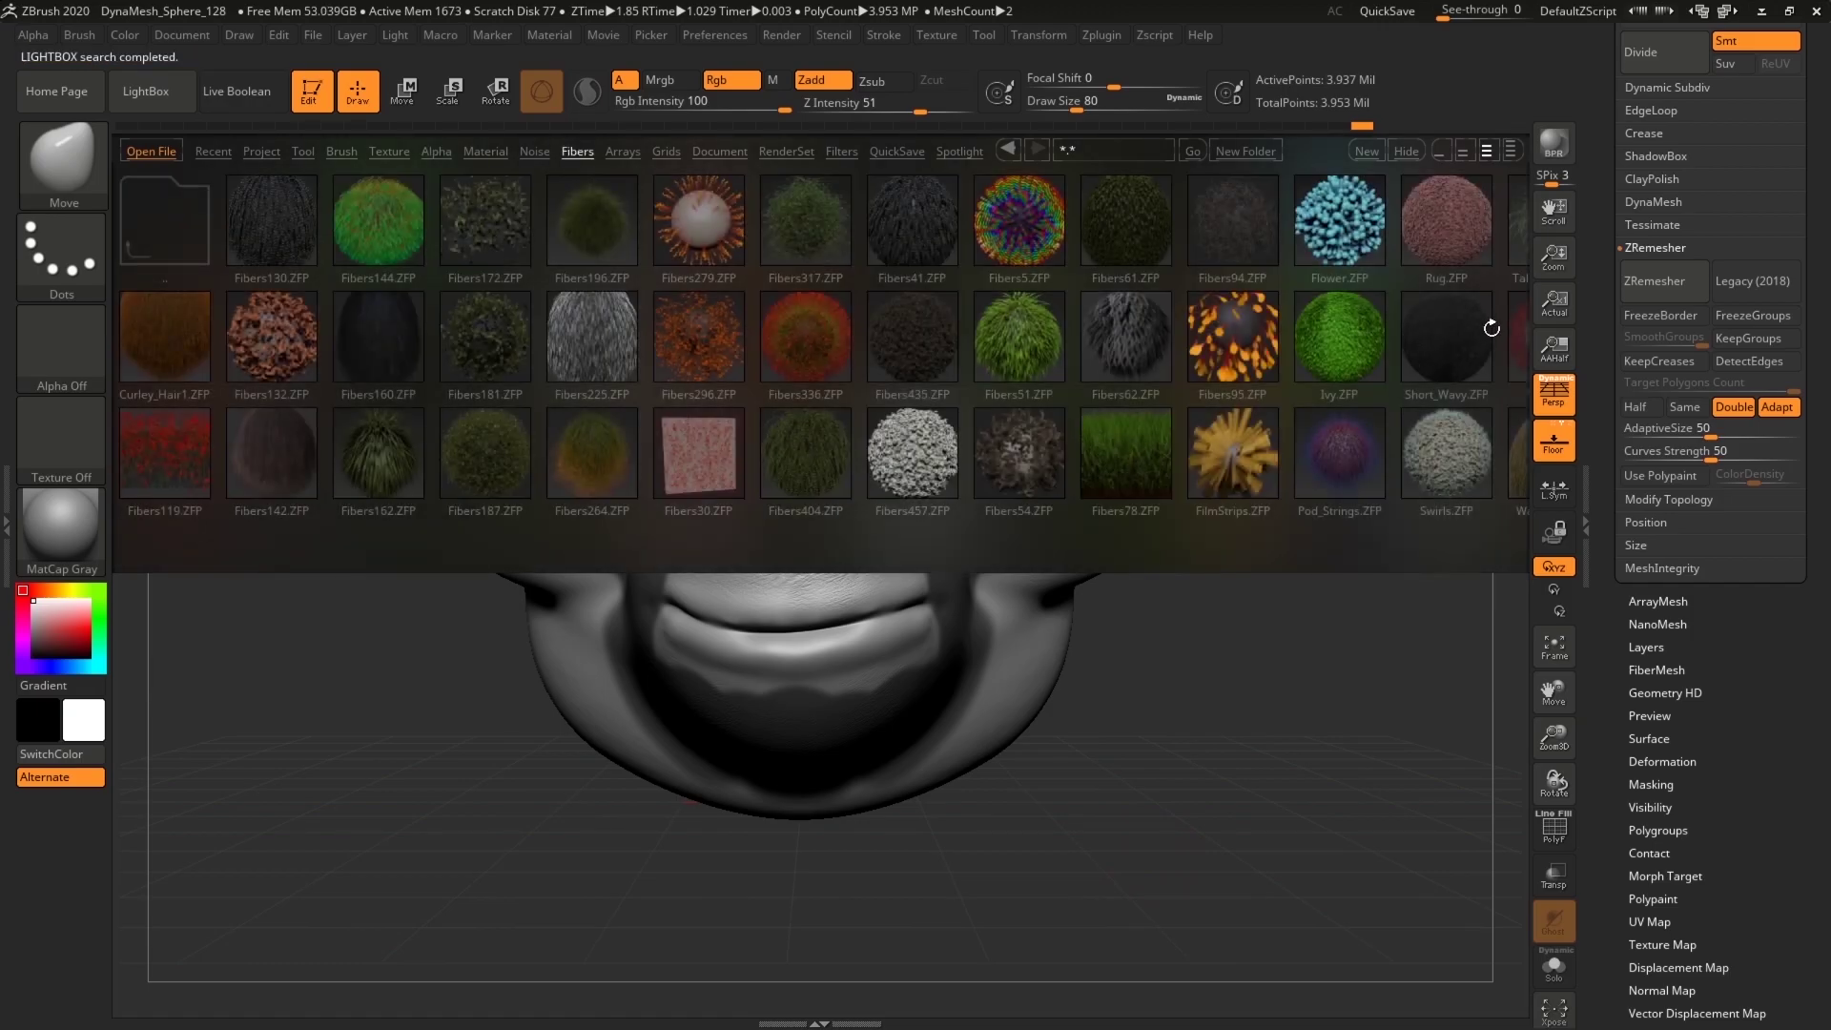
pyautogui.doubleClick(1446, 341)
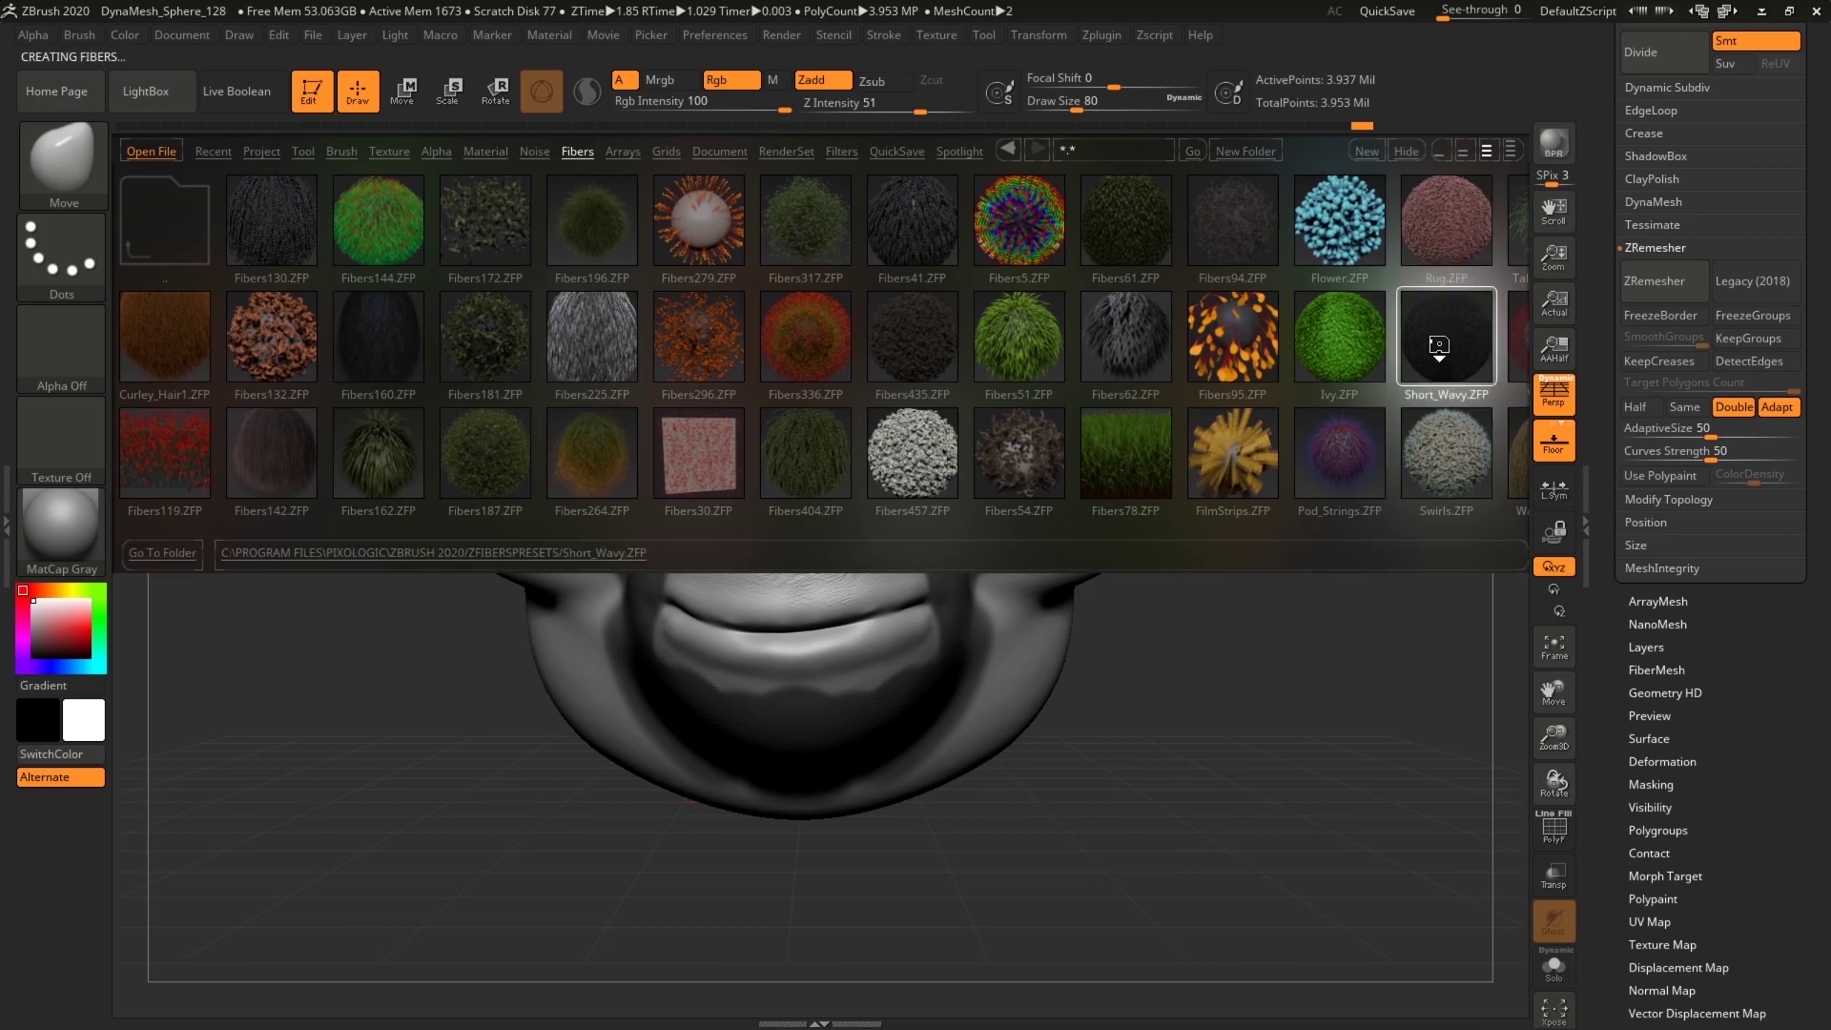
pyautogui.click(153, 90)
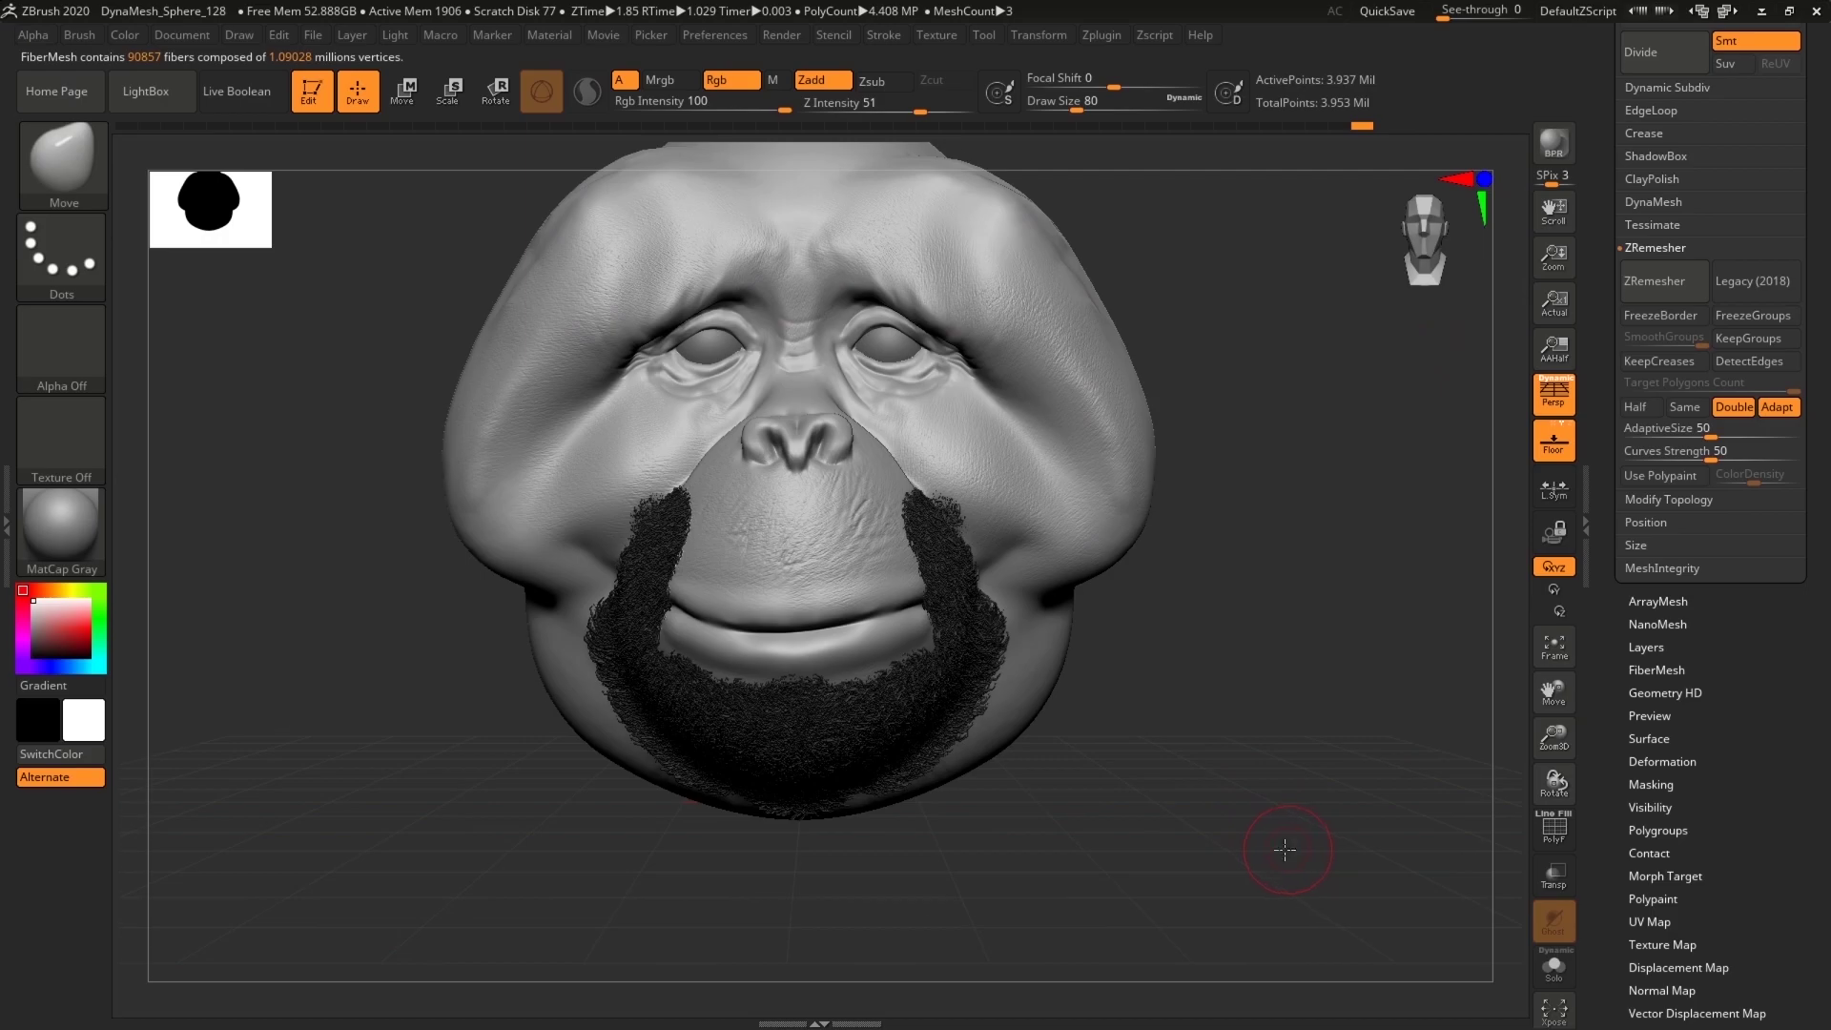
pyautogui.moveTo(1284, 850); pyautogui.dragTo(1265, 829)
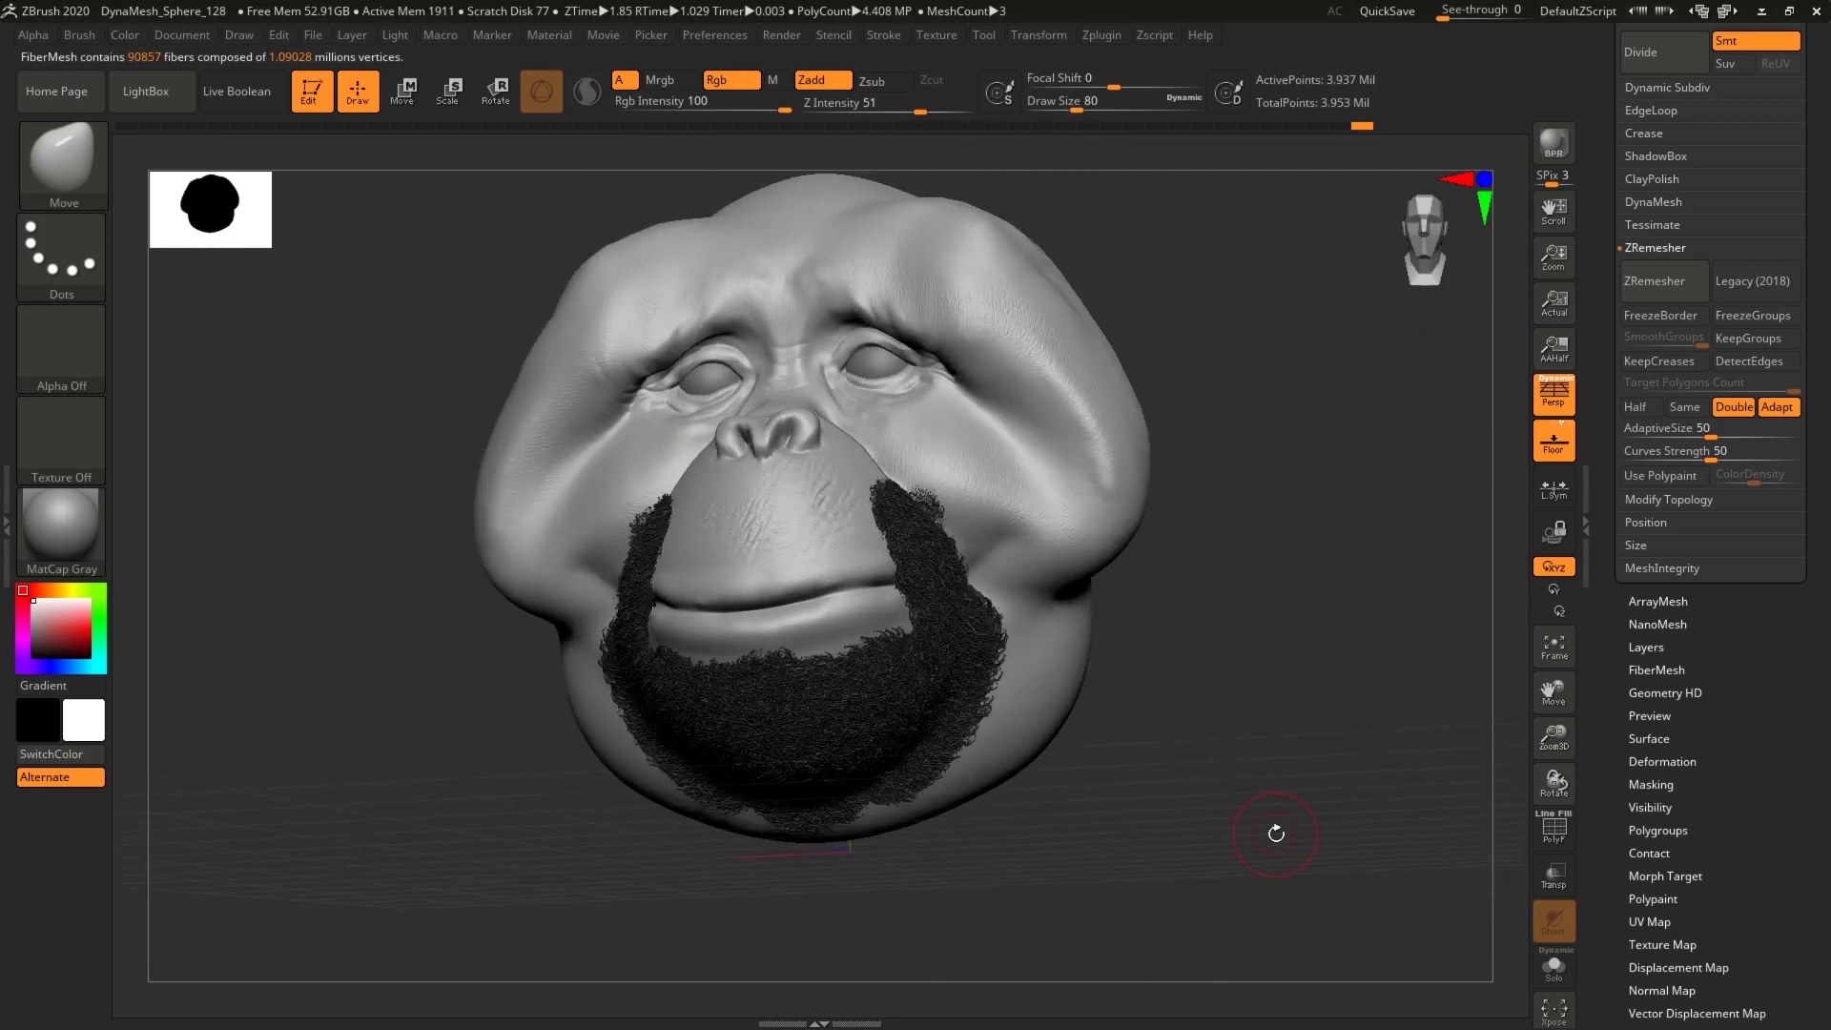
# Step: Open the FiberMesh modifiers and set the fiber Length to about 121
pyautogui.moveTo(1615, 749); pyautogui.dragTo(1613, 665)
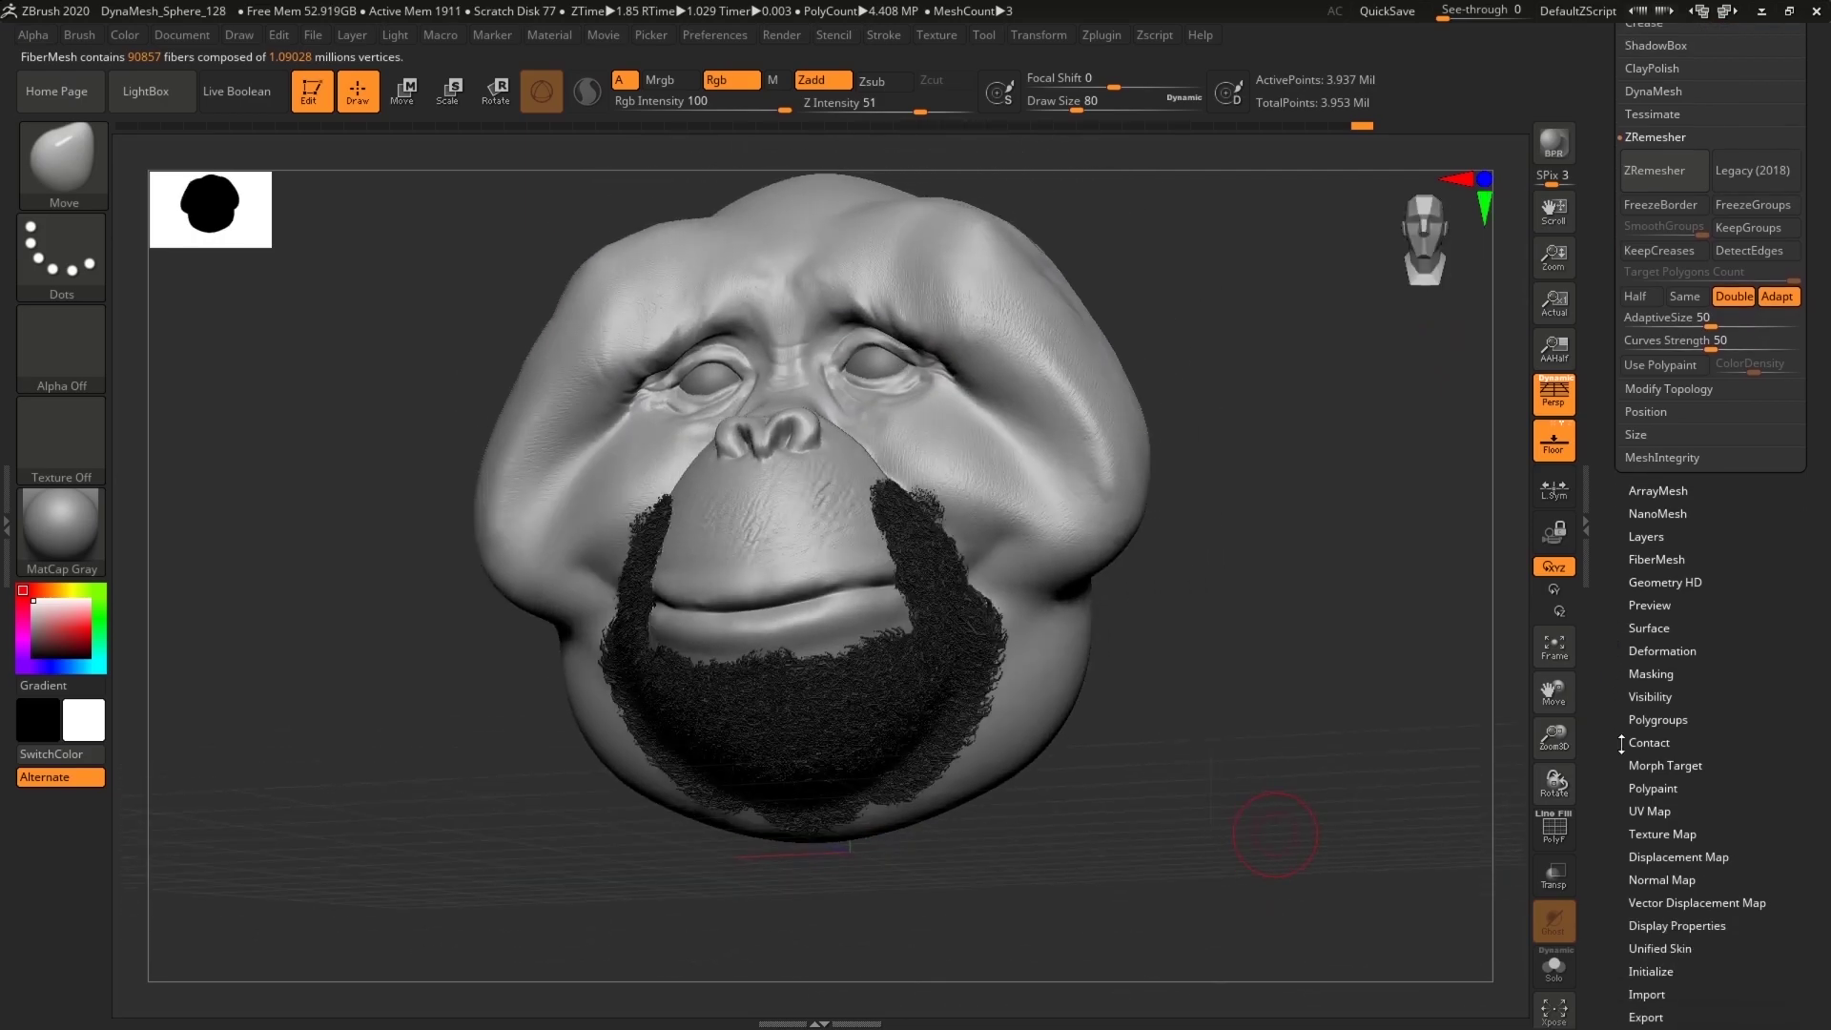
pyautogui.moveTo(1611, 761); pyautogui.dragTo(1607, 635)
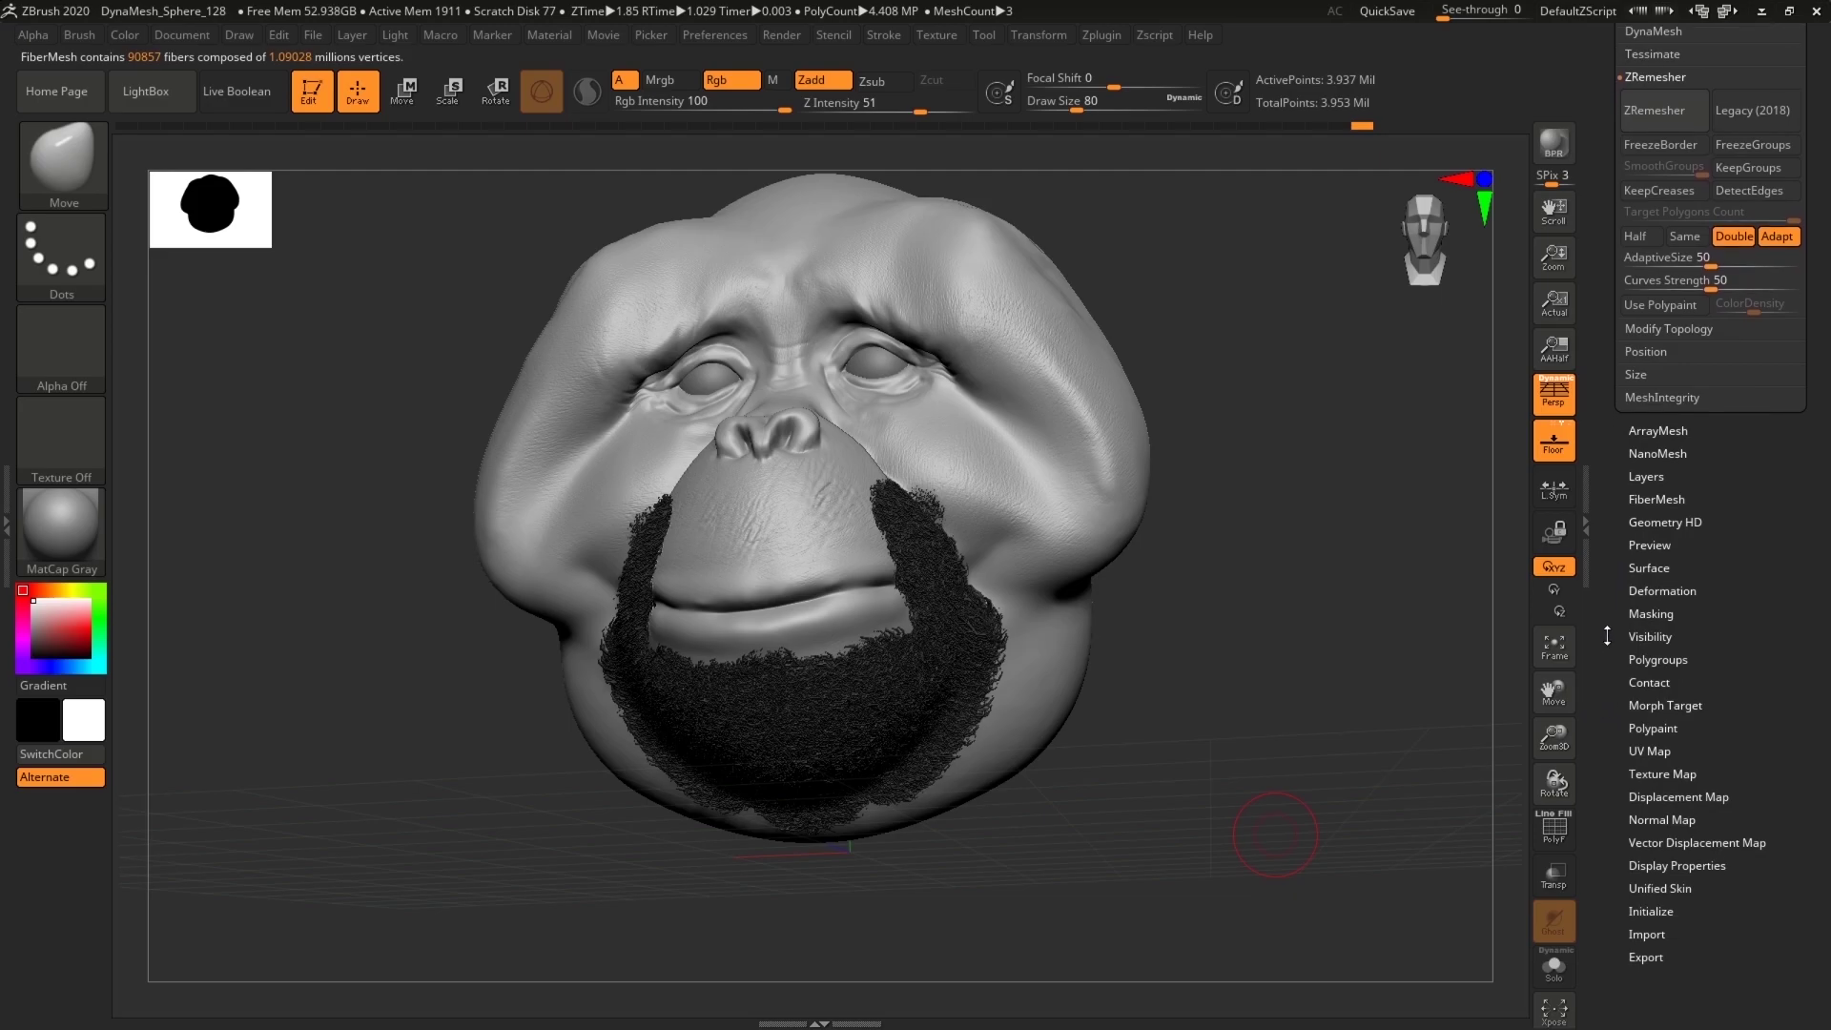
pyautogui.click(1681, 498)
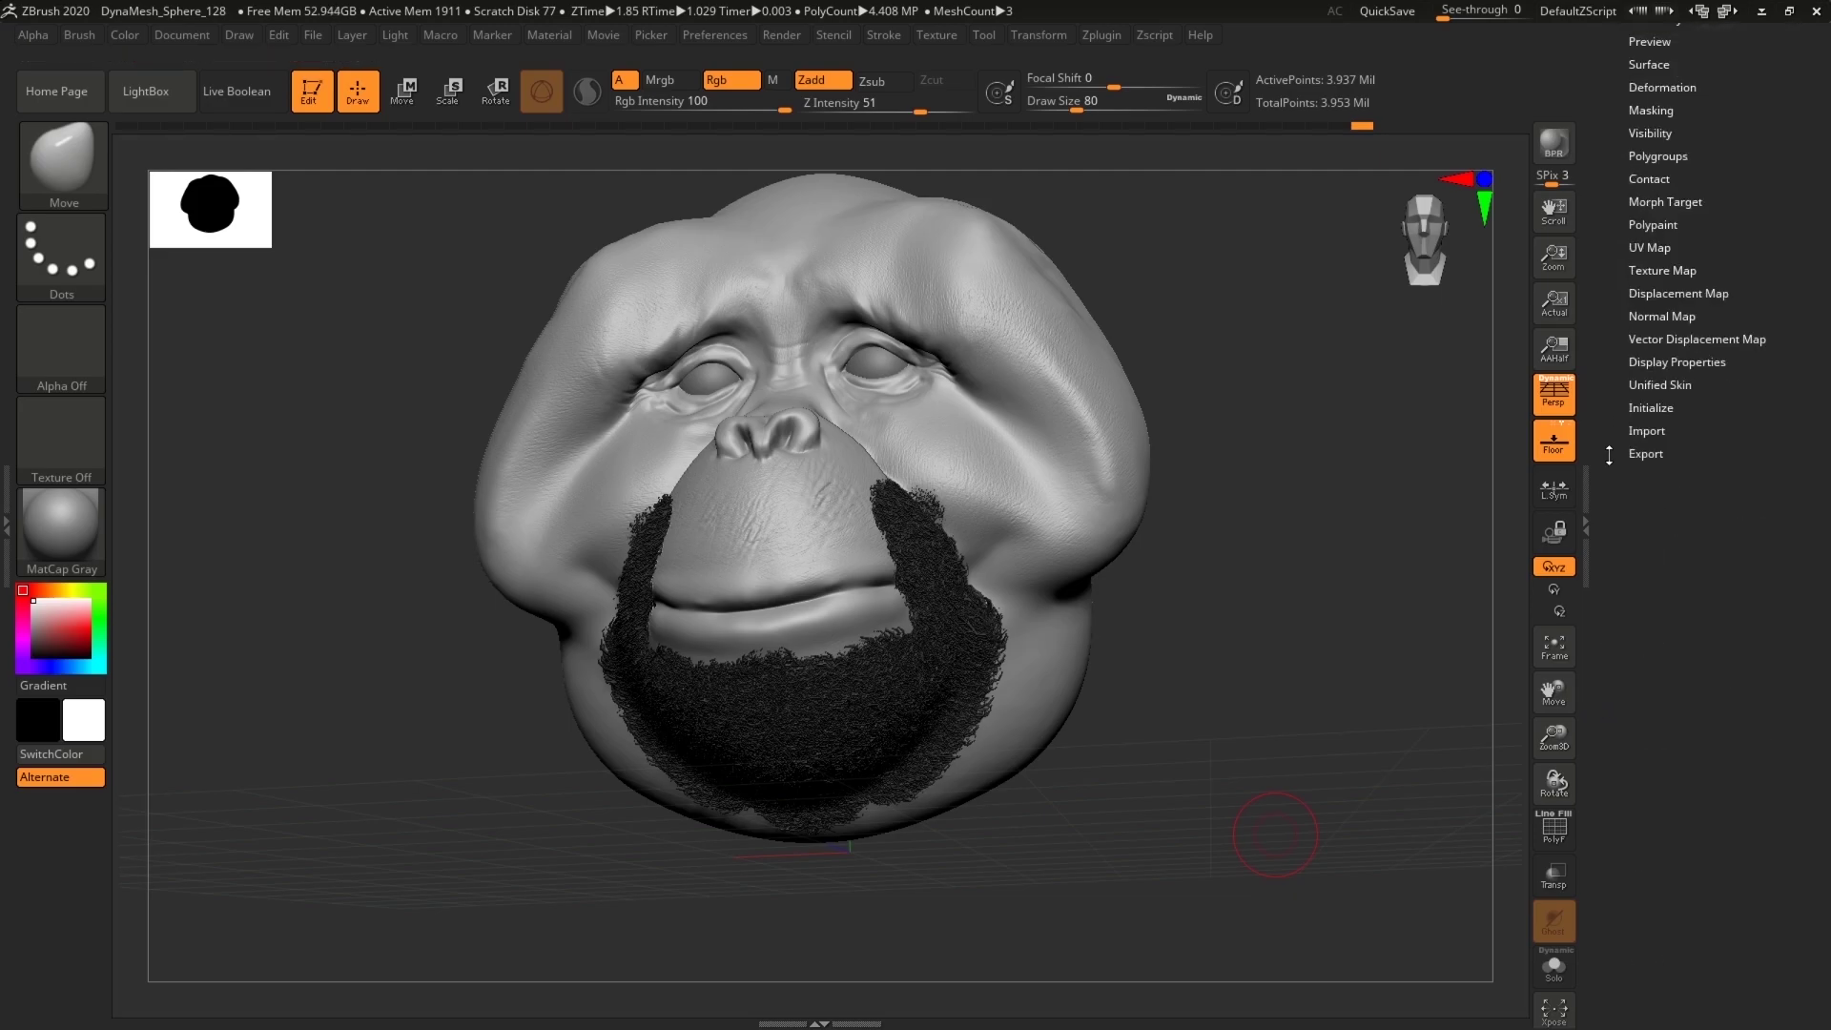
pyautogui.scroll(5, 1631, 534)
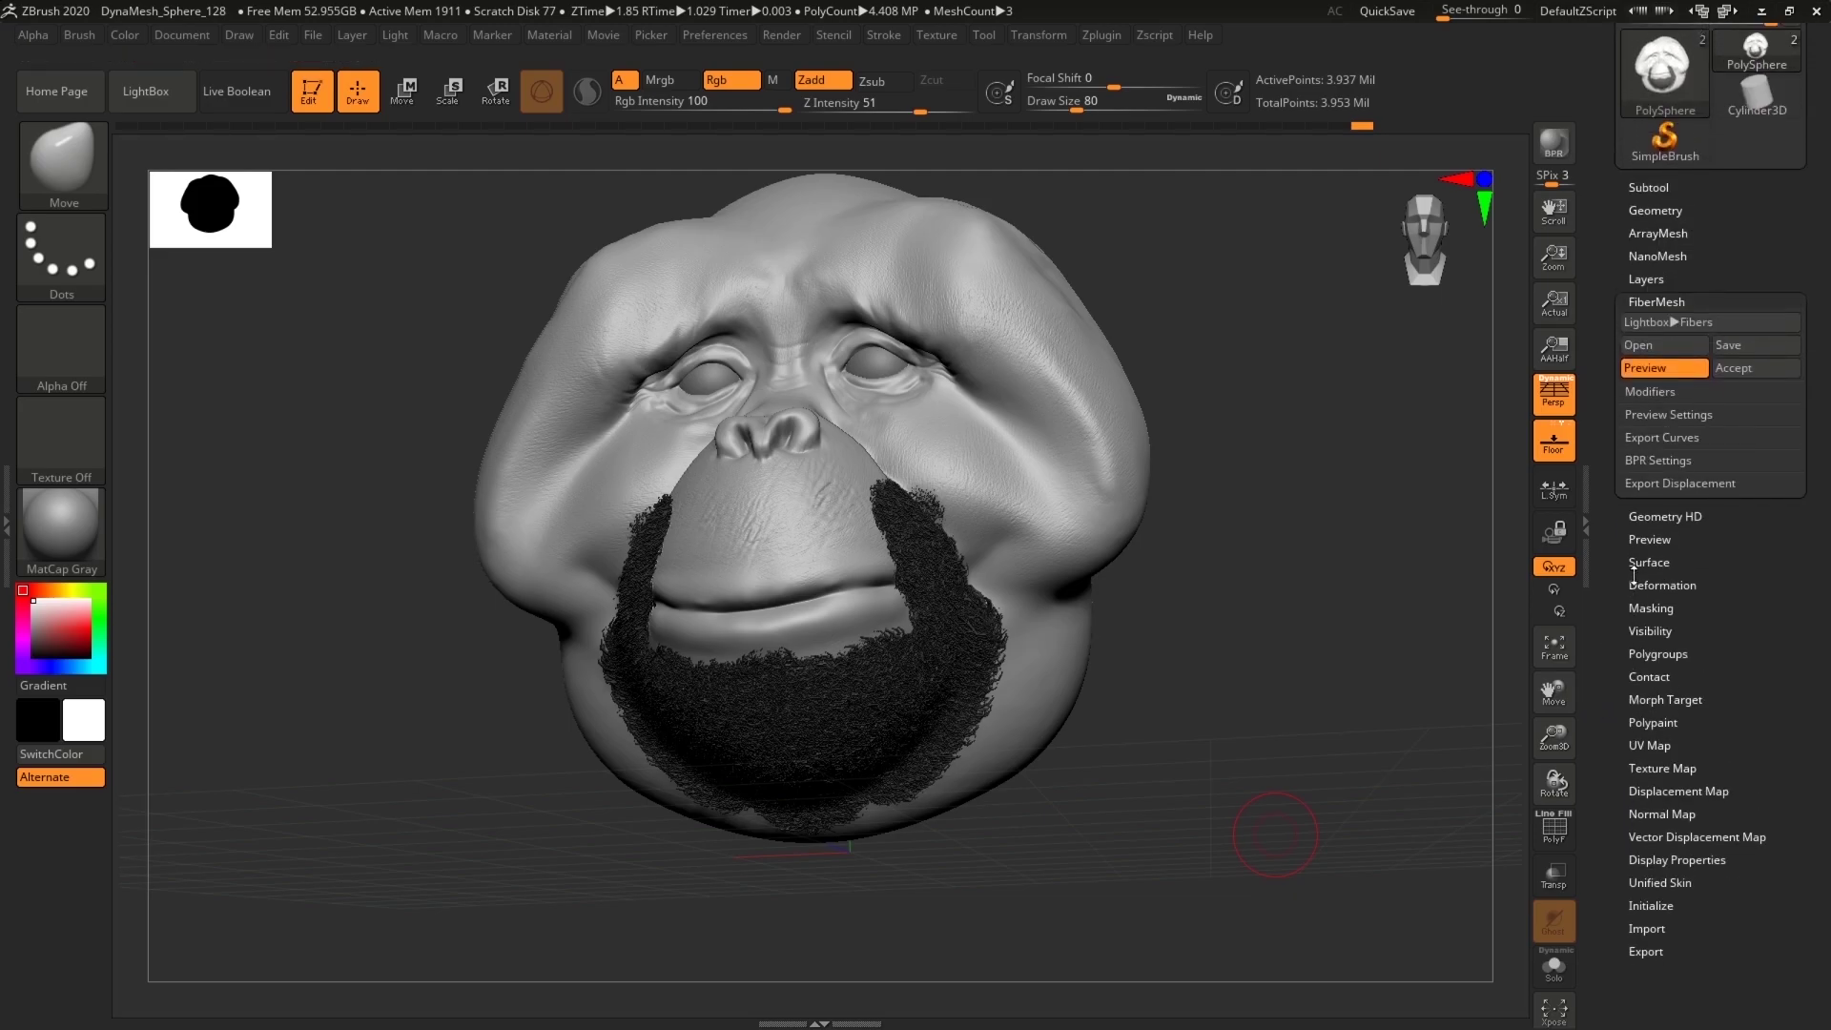
pyautogui.click(1689, 392)
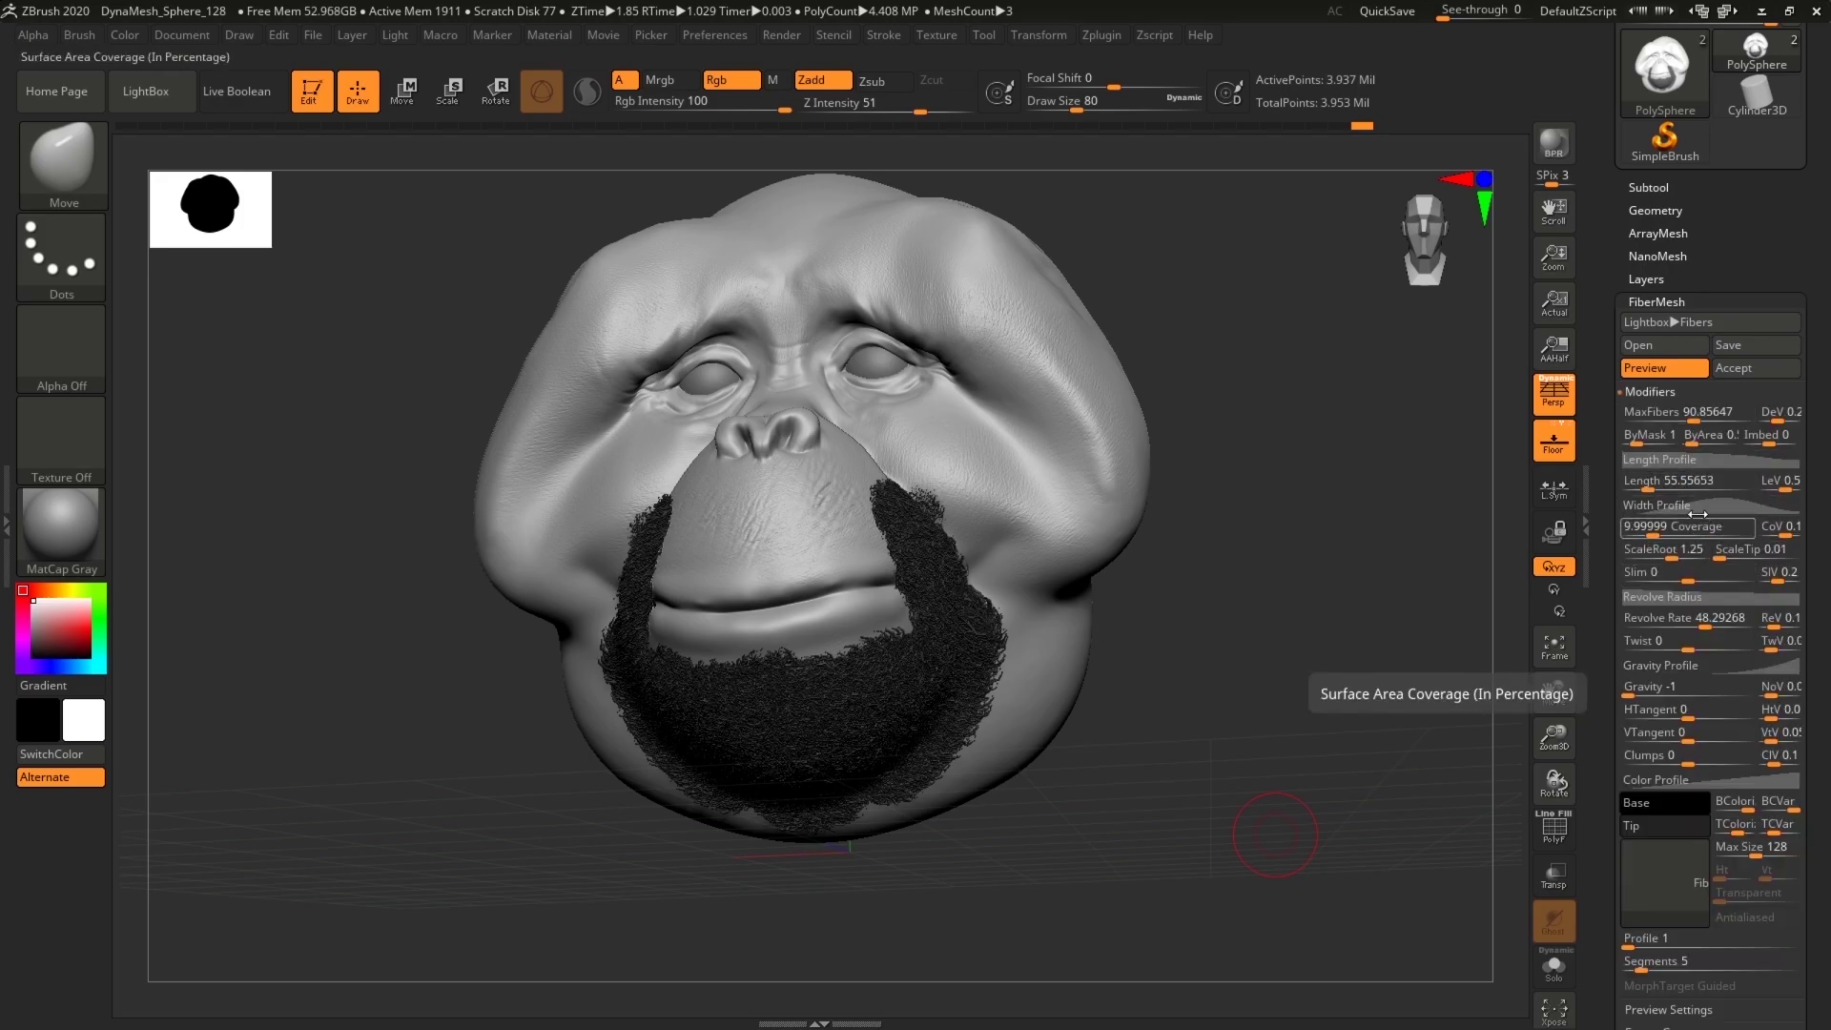
pyautogui.moveTo(1650, 488); pyautogui.dragTo(1663, 490)
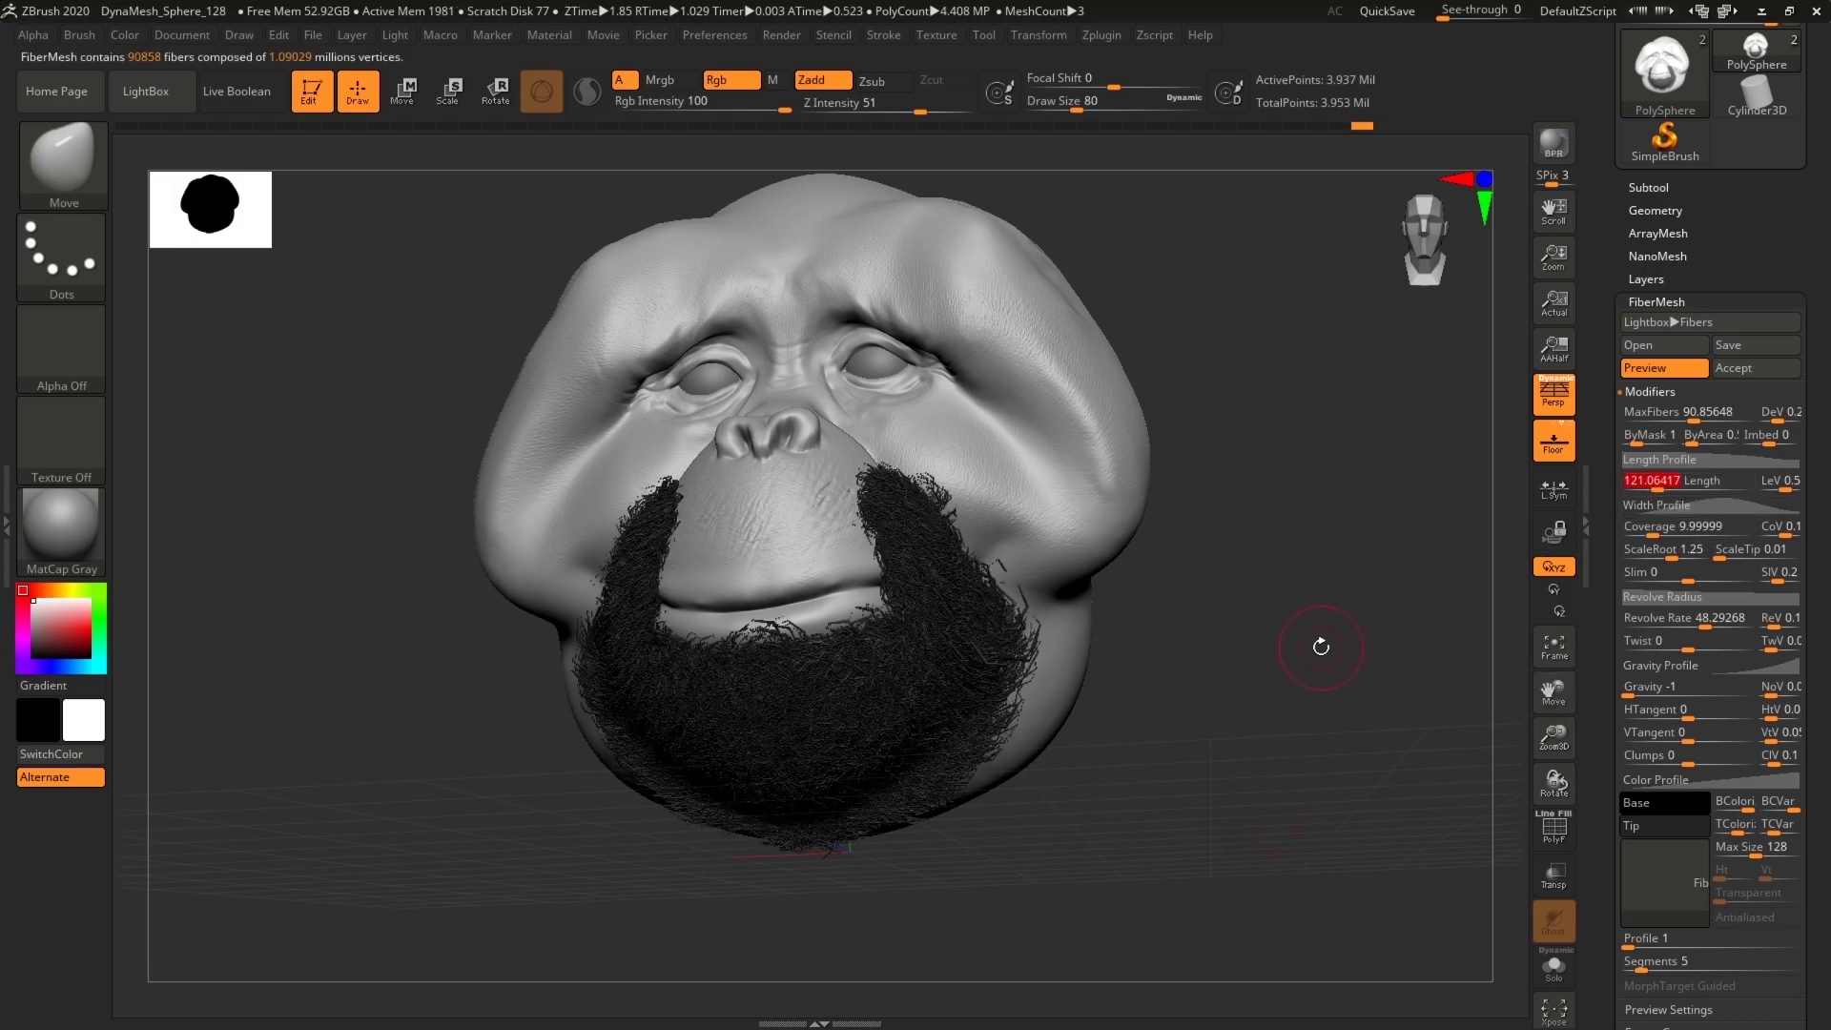
pyautogui.moveTo(1316, 642); pyautogui.dragTo(1368, 674)
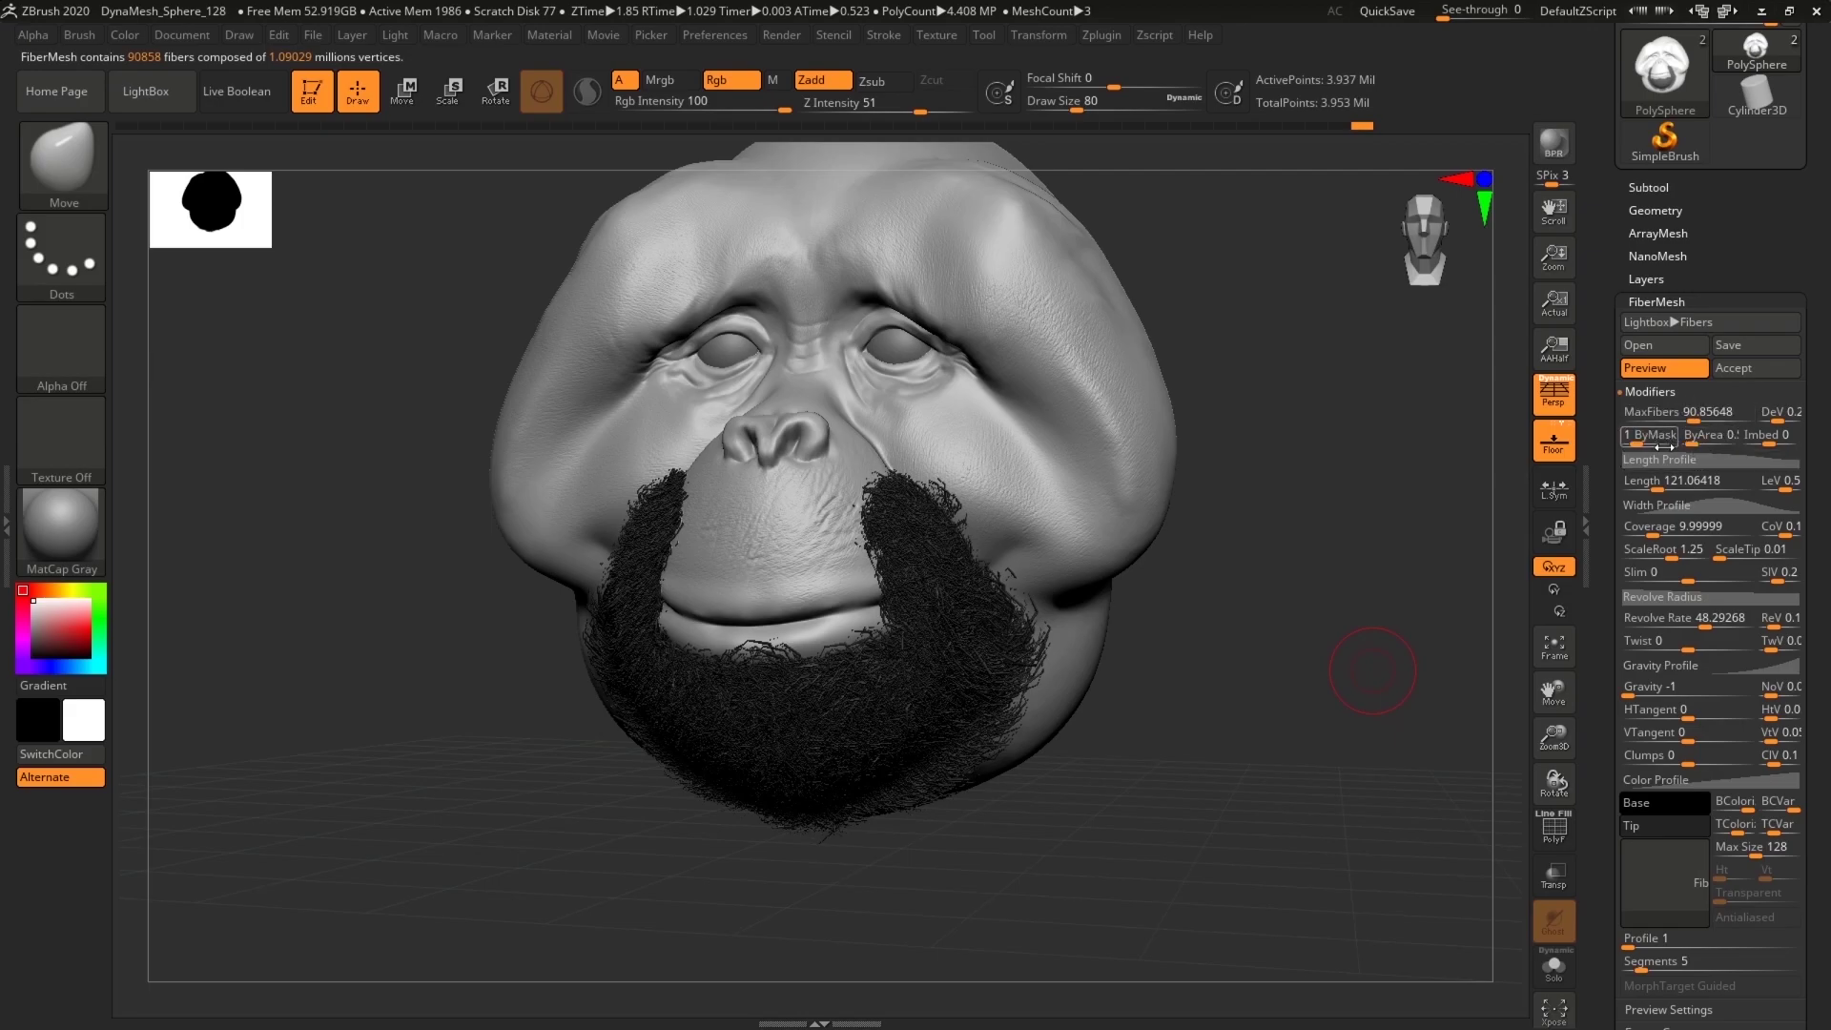
# Step: Set the fibers' ByMask modifier to about 0.89 and their Gravity to about -0.79
pyautogui.moveTo(1642, 440); pyautogui.dragTo(1642, 441)
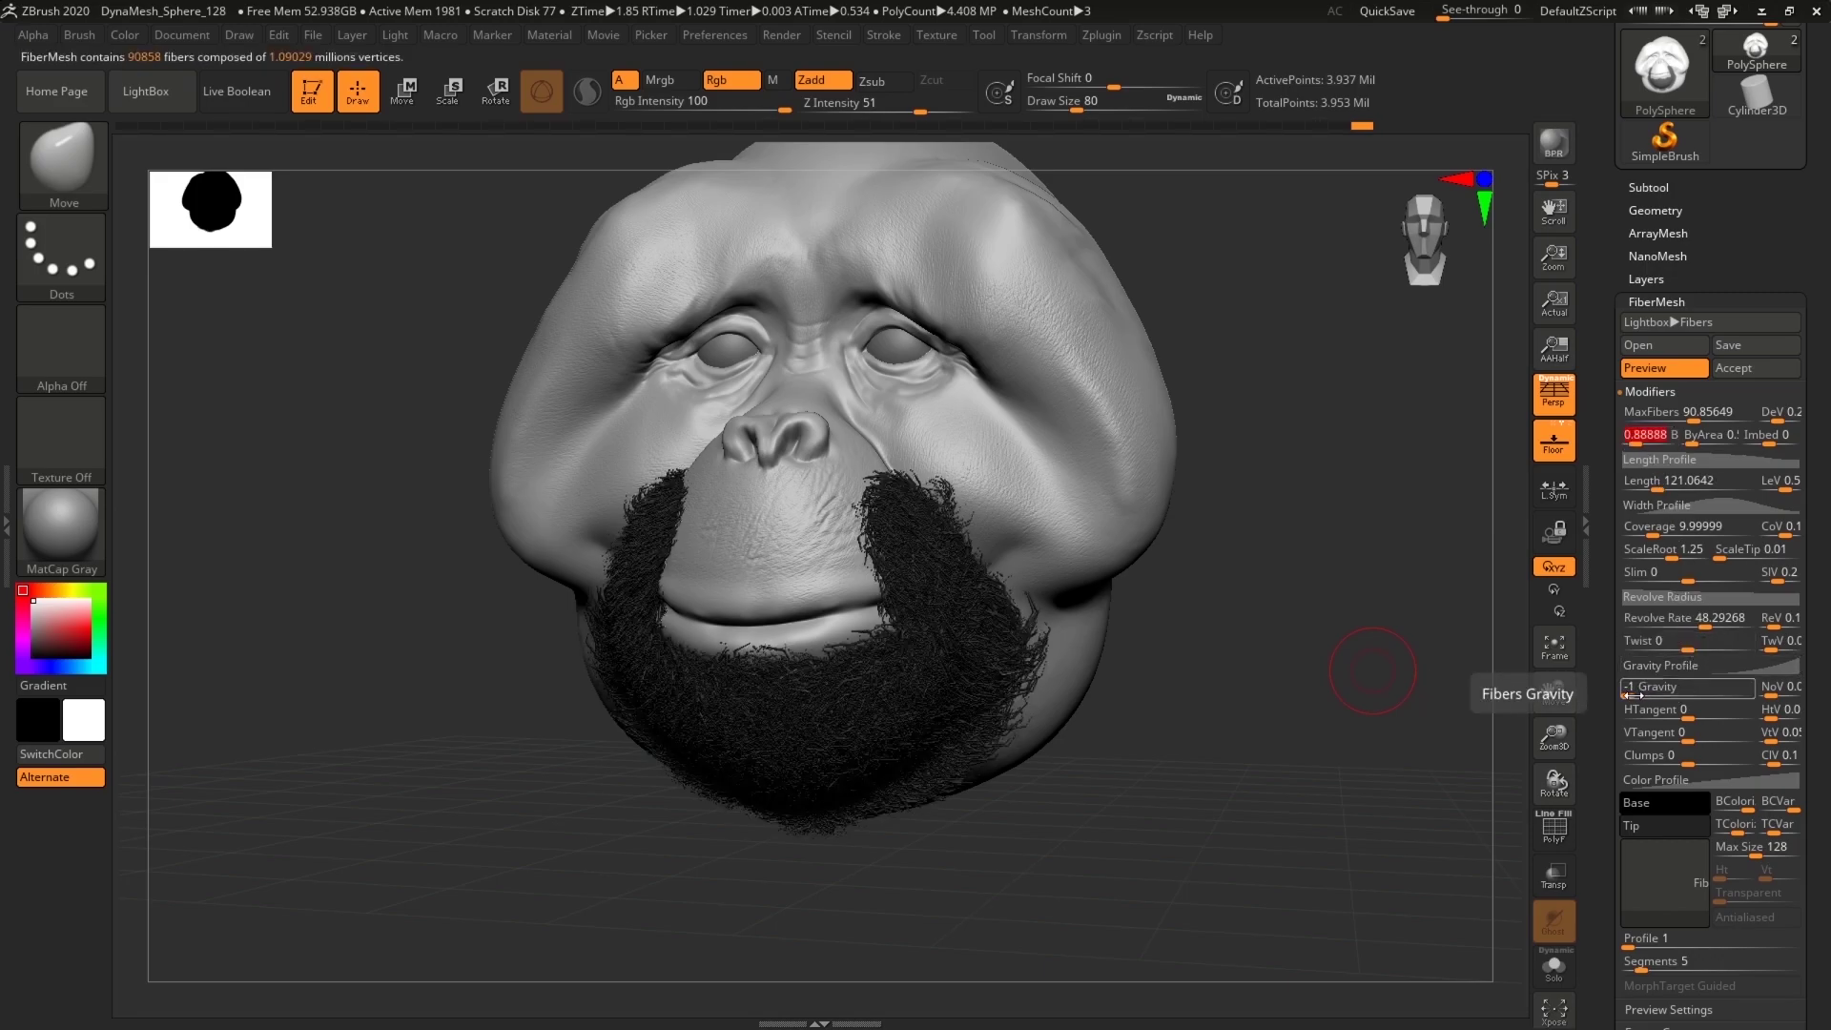
pyautogui.moveTo(1631, 694)
pyautogui.mouseDown()
pyautogui.moveTo(1681, 693)
pyautogui.moveTo(1644, 699)
pyautogui.mouseUp()
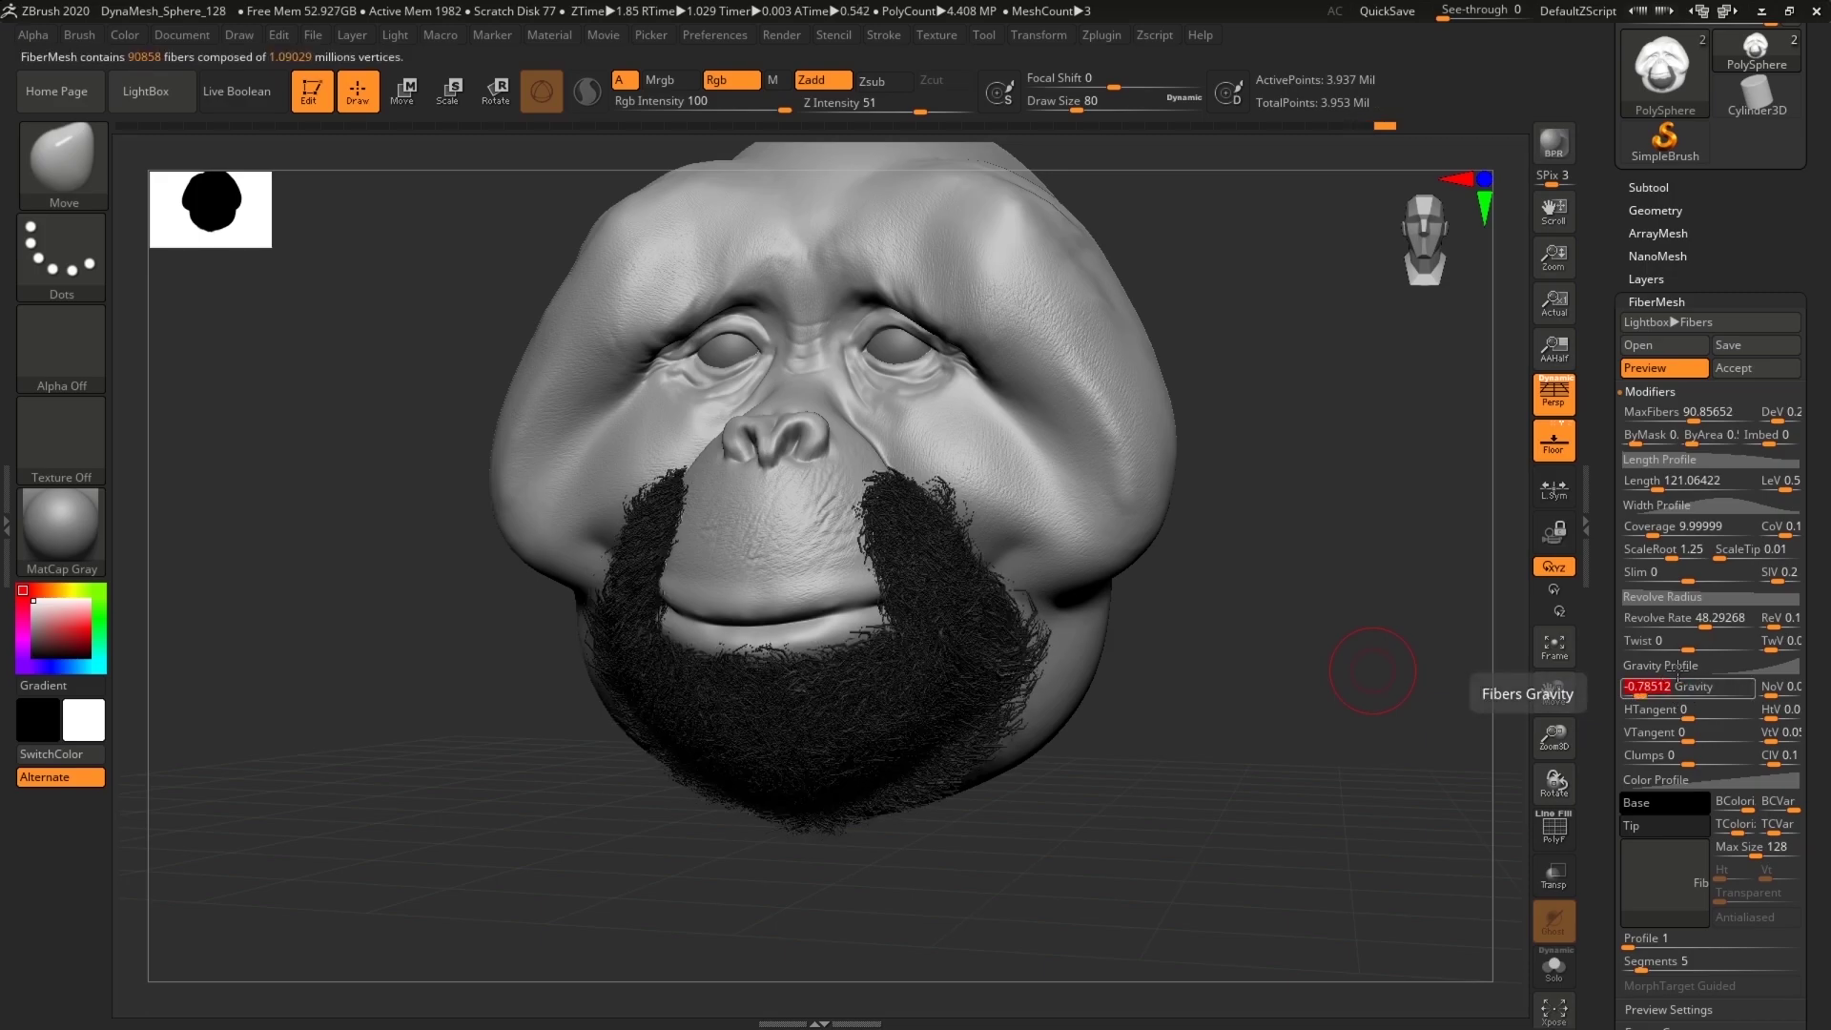
pyautogui.moveTo(1303, 855); pyautogui.dragTo(1248, 748)
# Step: Set MaxFibers to about 1.8 and accept the fiber preview as its own subtool
pyautogui.moveTo(1694, 418); pyautogui.dragTo(1655, 420)
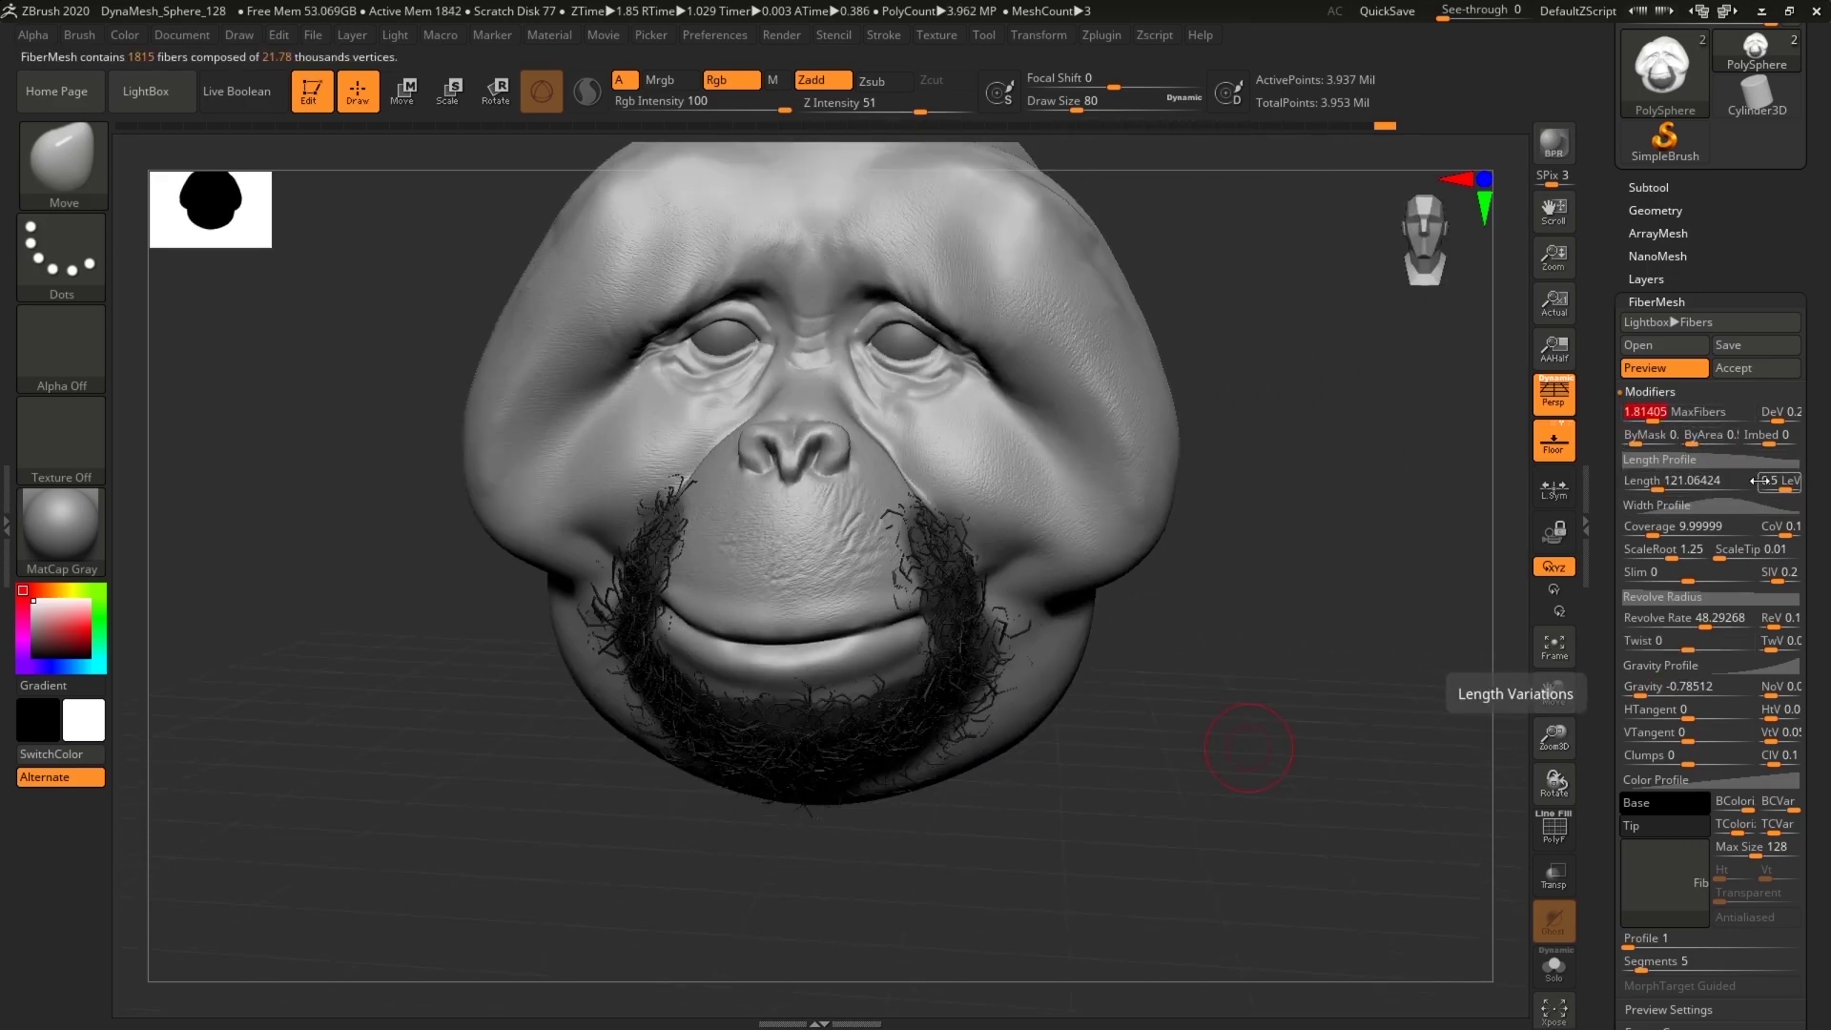
pyautogui.moveTo(1274, 907); pyautogui.dragTo(1209, 843)
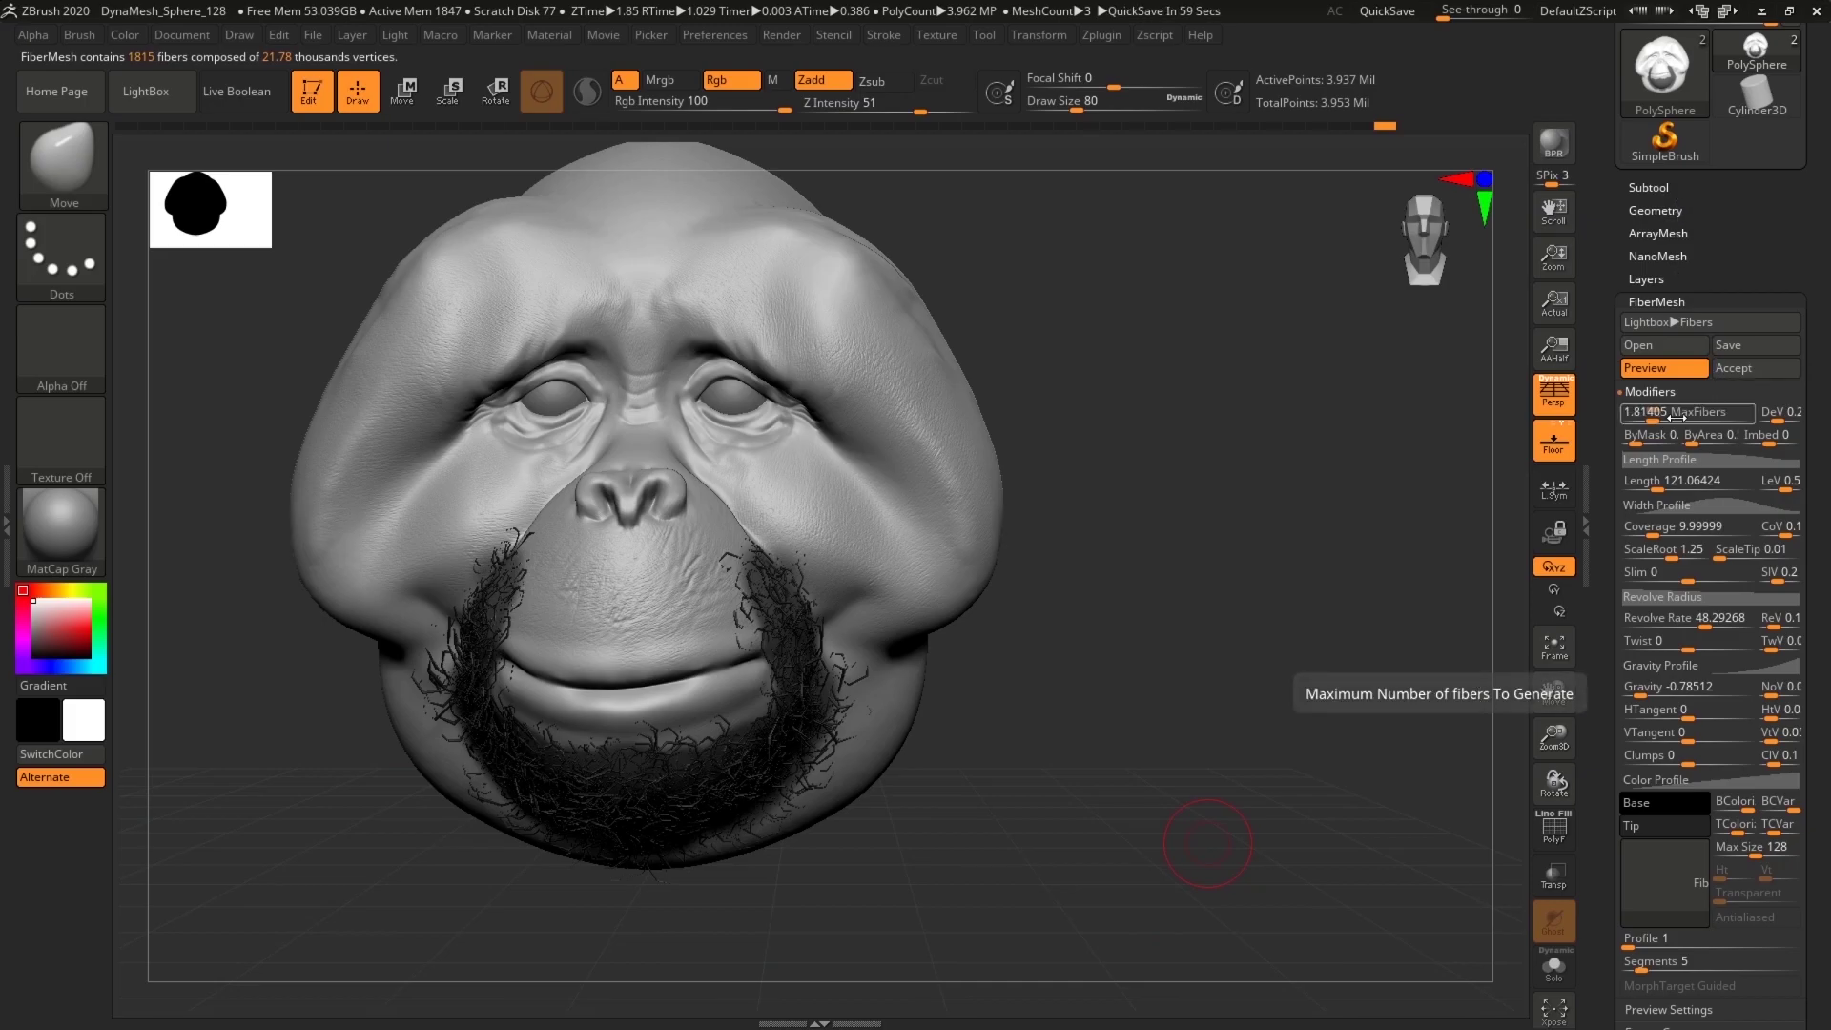
pyautogui.click(1754, 372)
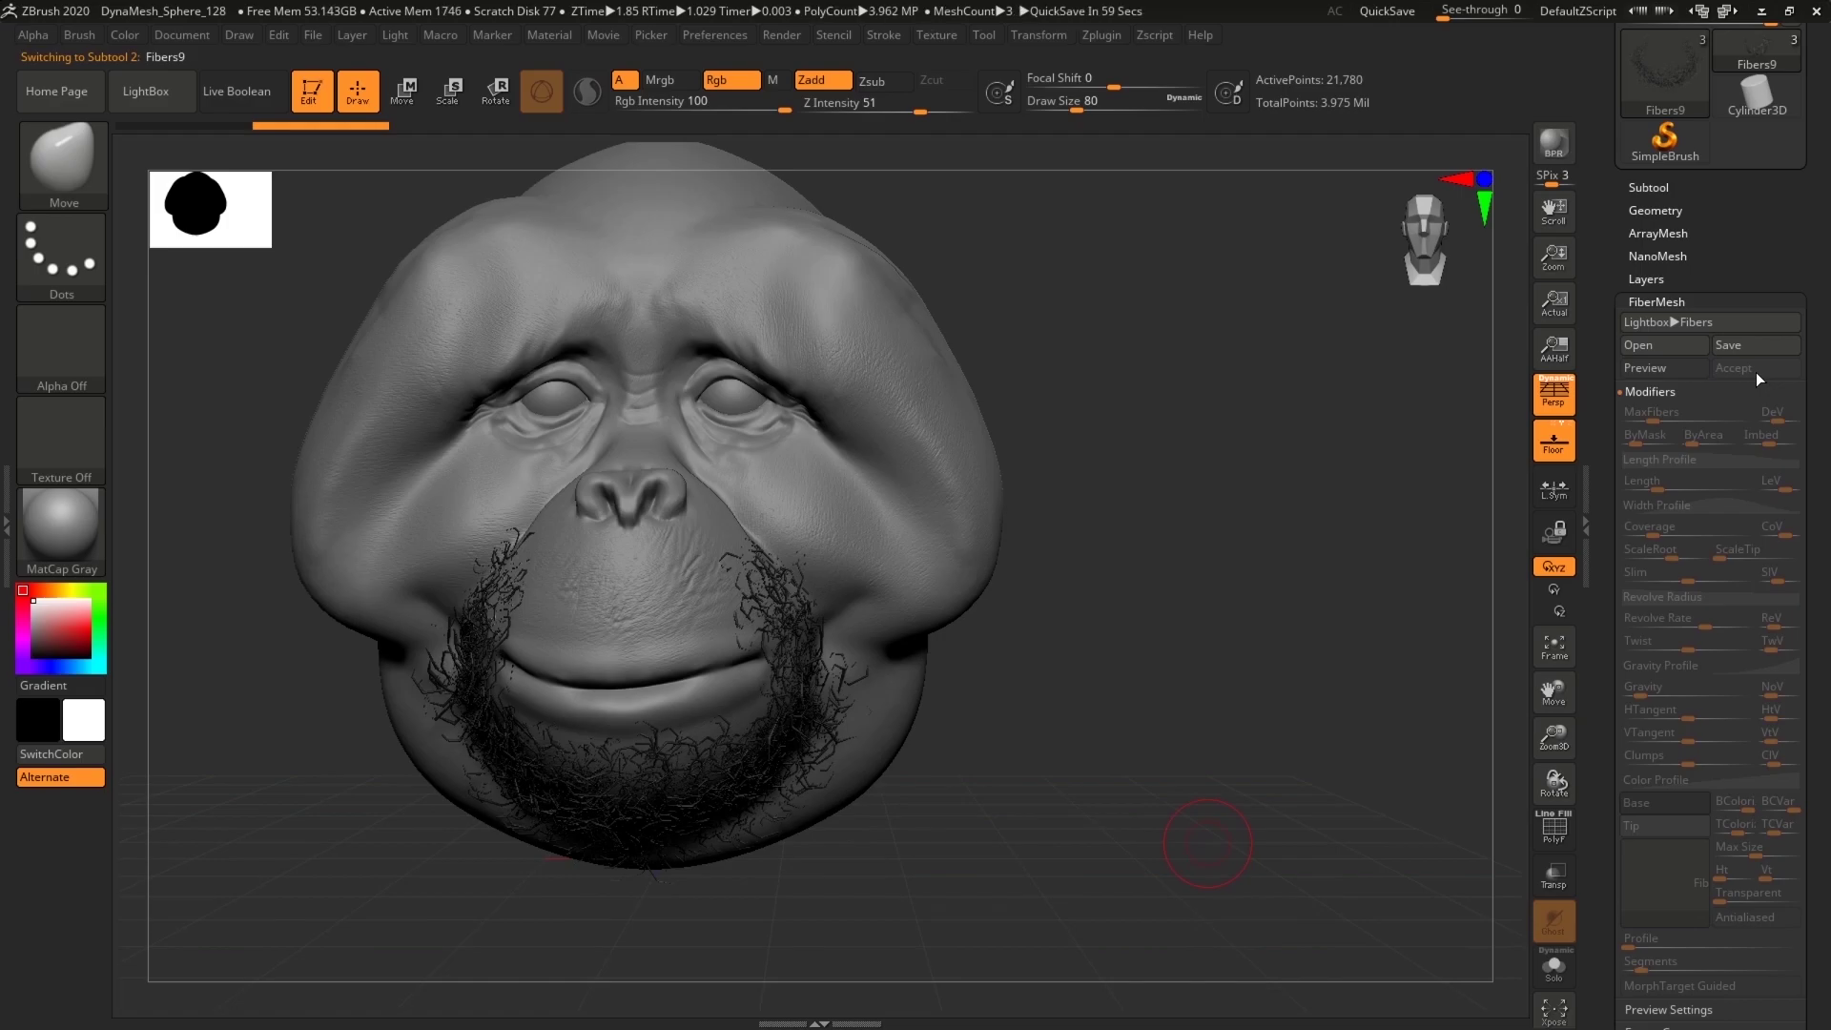
# Step: Open the subtool list and briefly isolate the beard fibers before showing the whole head again
pyautogui.click(1649, 188)
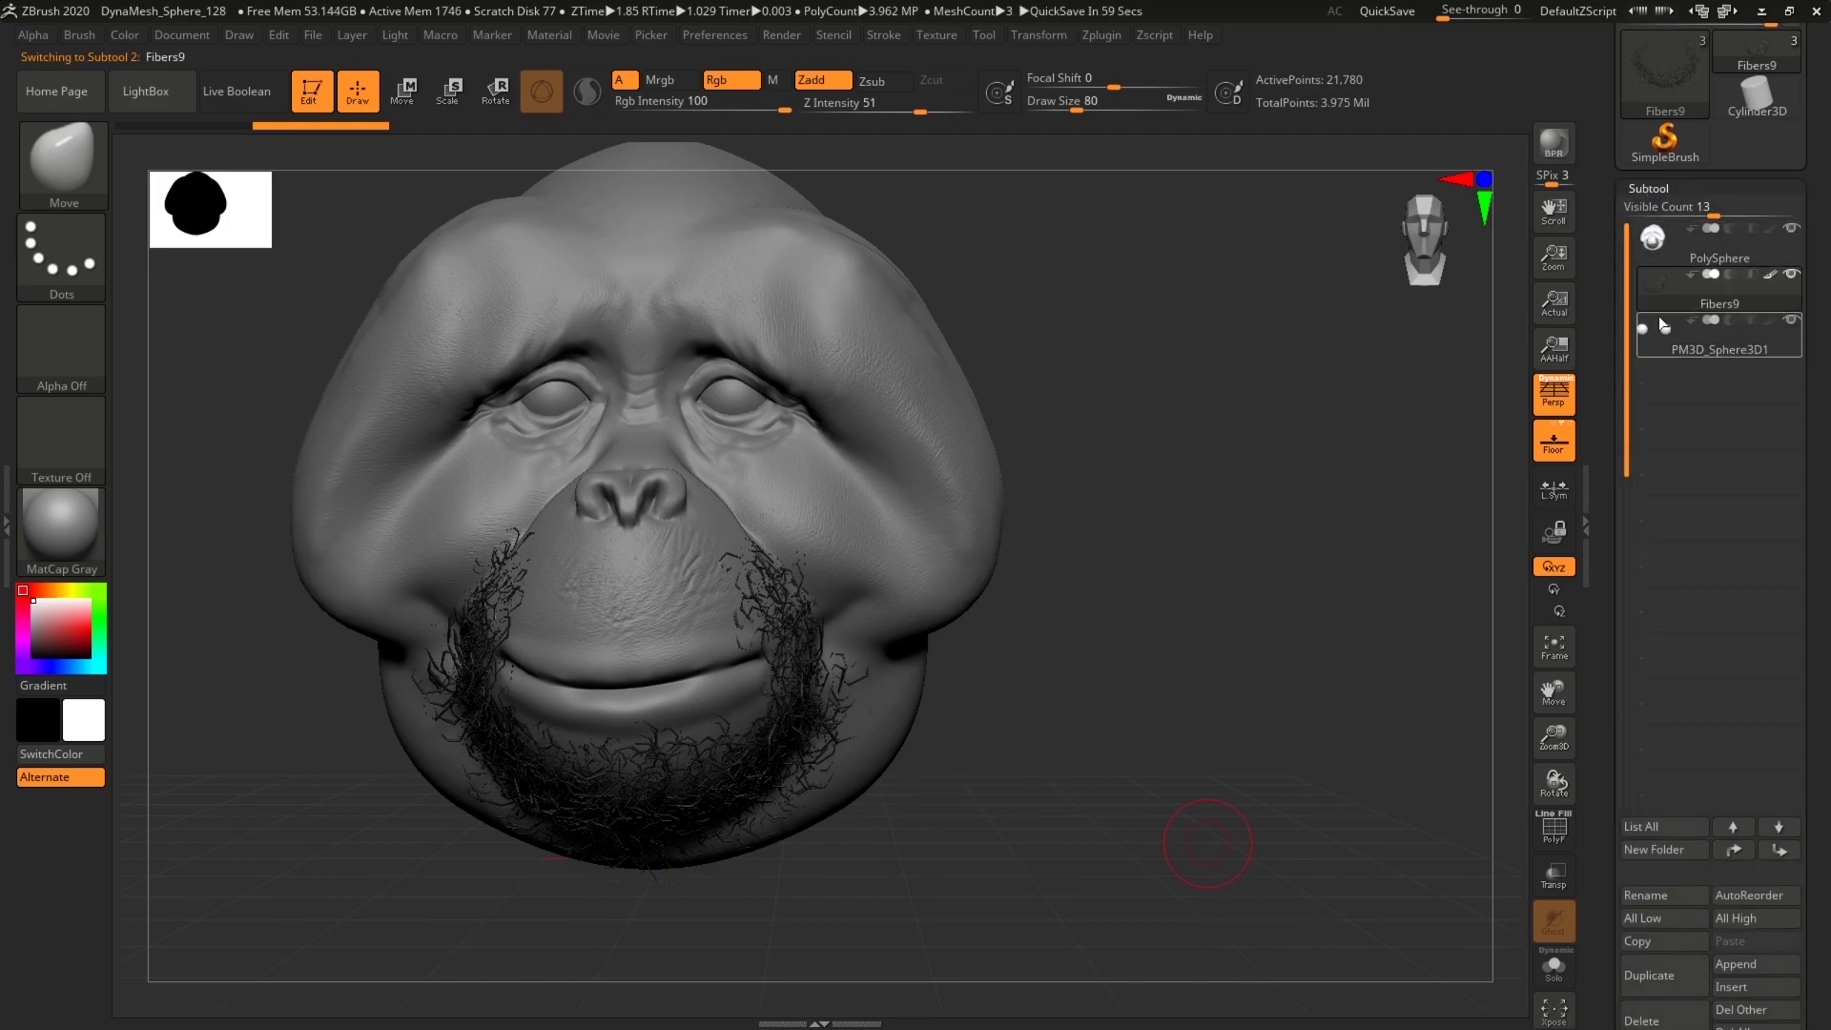
pyautogui.click(1554, 965)
pyautogui.moveTo(1133, 713); pyautogui.dragTo(1301, 731)
pyautogui.click(1536, 956)
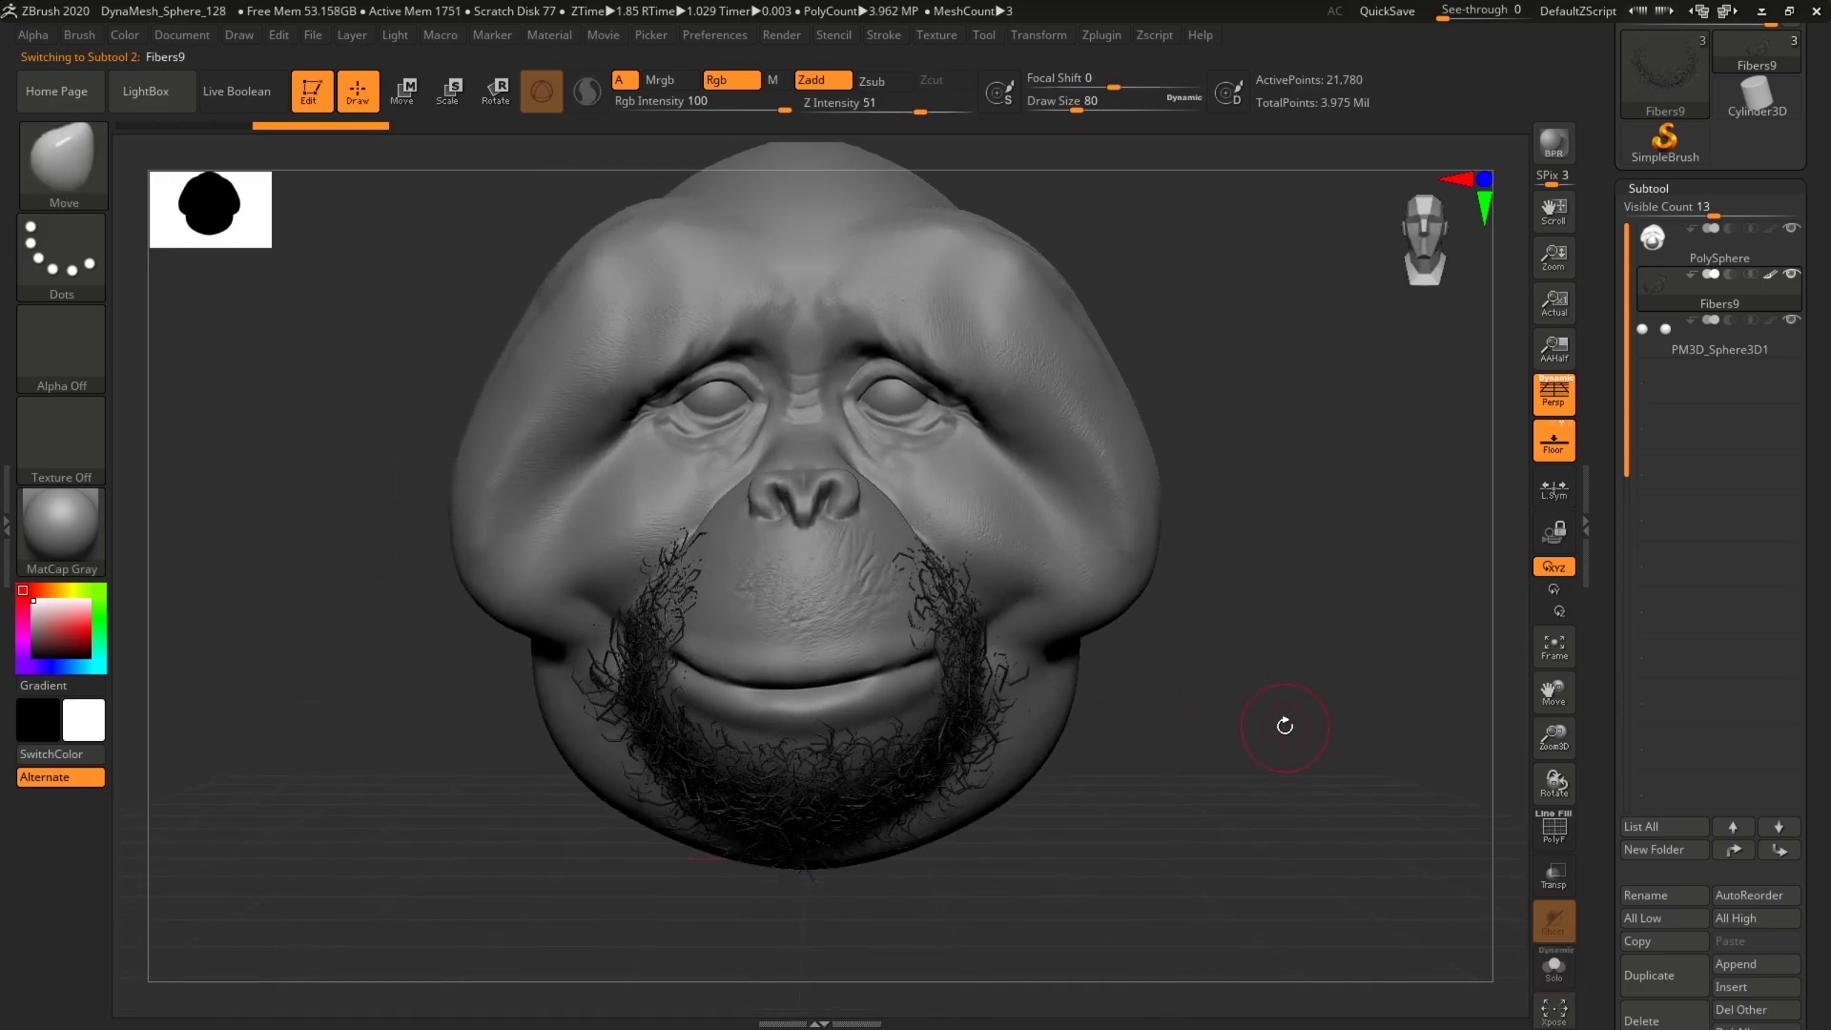
# Step: Comb the beard over the chin and both cheeks with the GroomHairShort brush at draw size 149
pyautogui.click(66, 170)
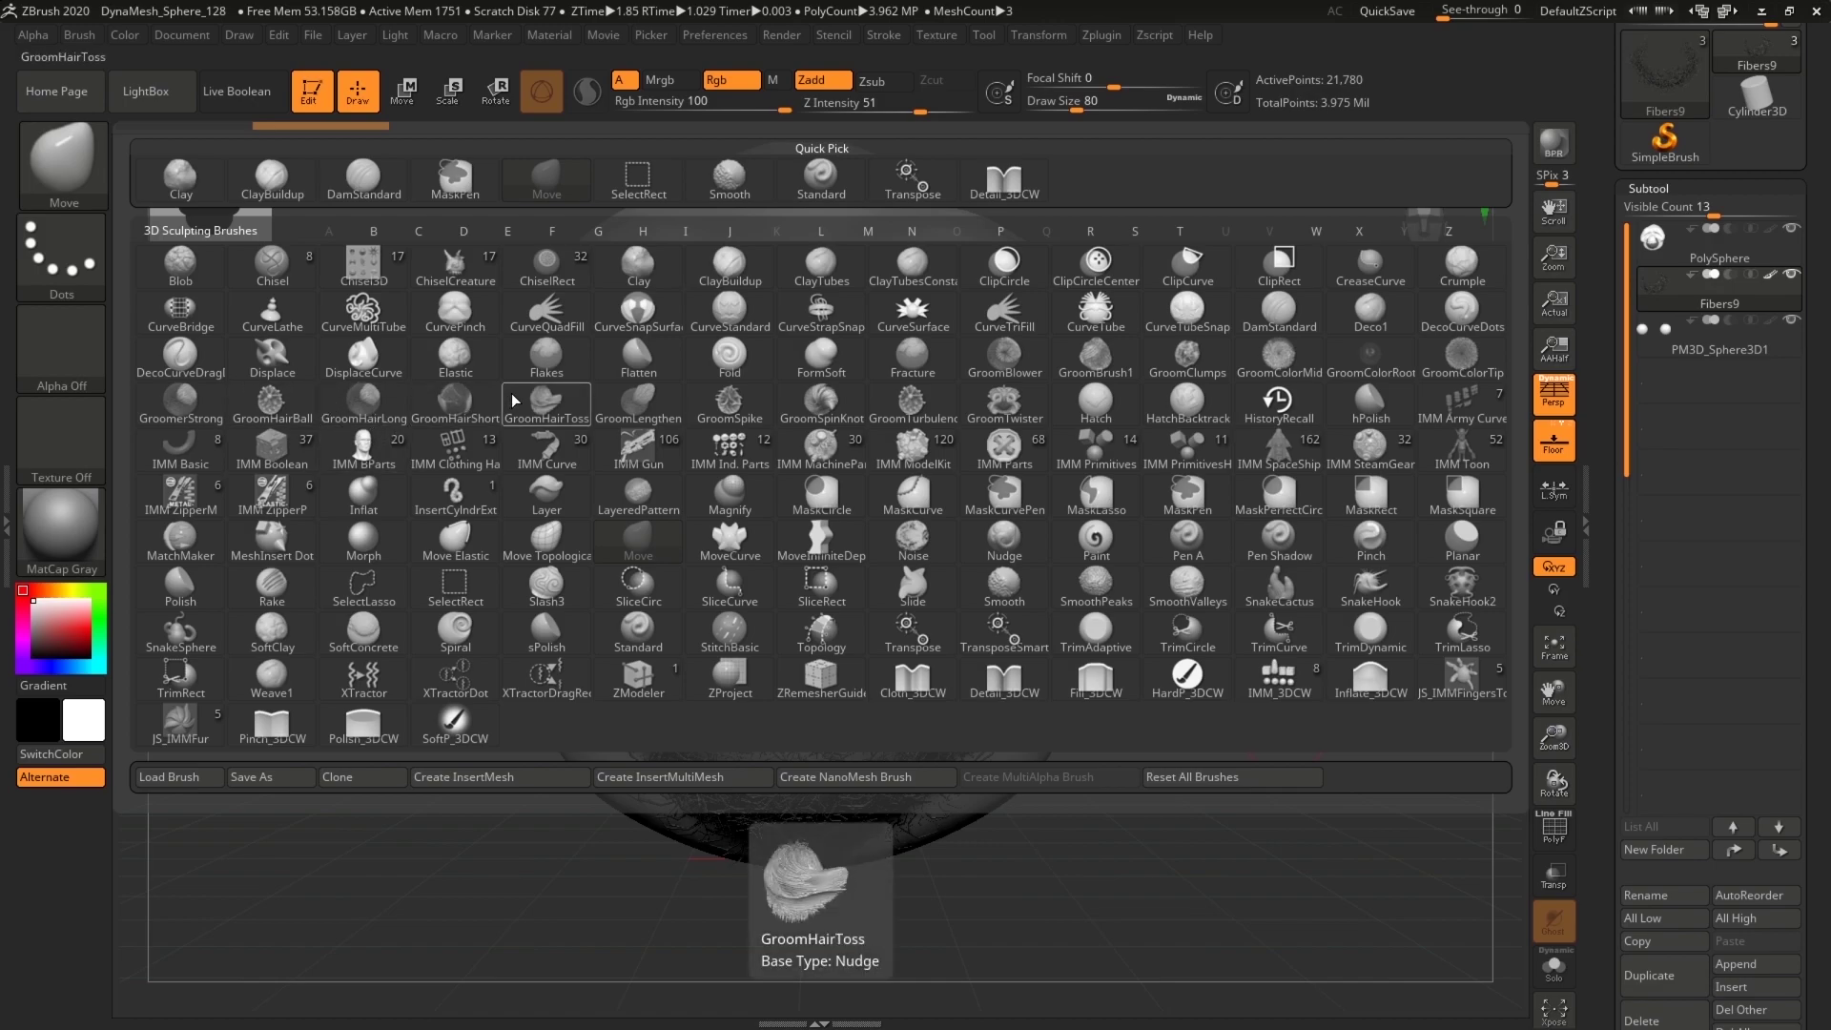
pyautogui.click(461, 398)
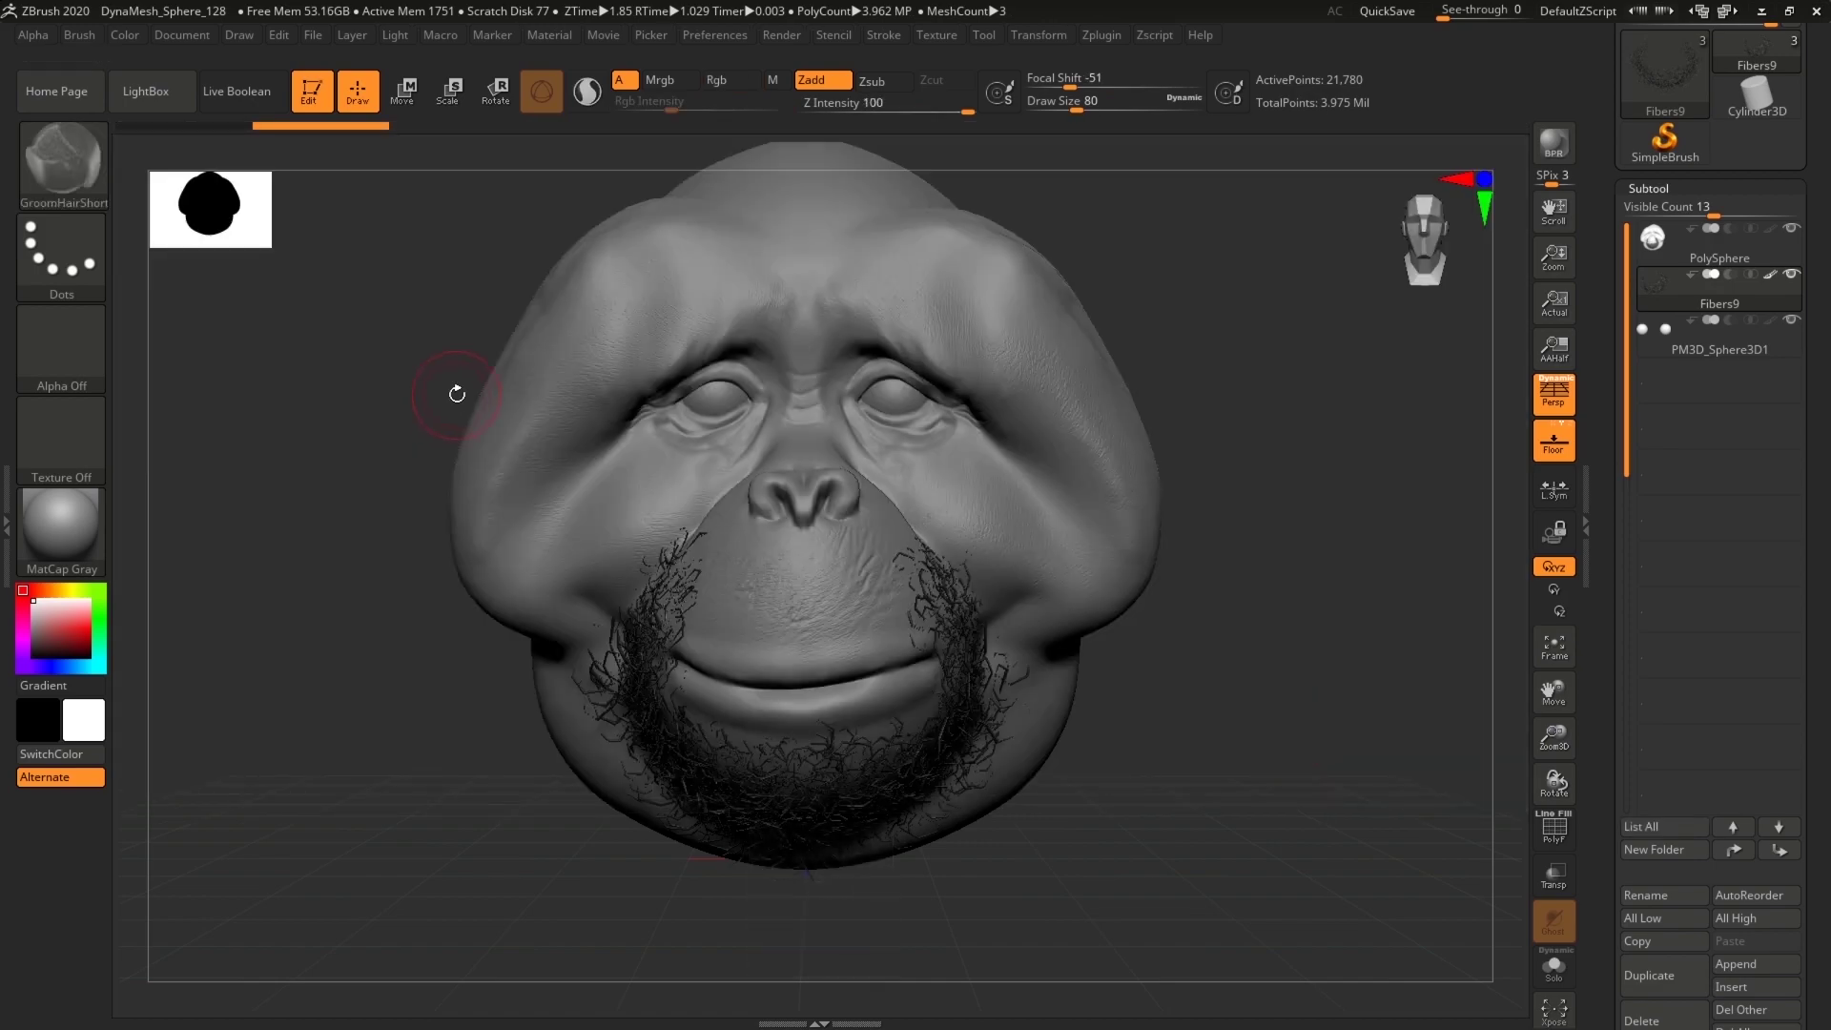
pyautogui.moveTo(1076, 108); pyautogui.dragTo(1096, 108)
pyautogui.moveTo(880, 785)
pyautogui.mouseDown()
pyautogui.moveTo(871, 838)
pyautogui.moveTo(760, 830)
pyautogui.moveTo(747, 883)
pyautogui.moveTo(669, 815)
pyautogui.mouseUp()
pyautogui.moveTo(638, 616); pyautogui.dragTo(635, 688)
pyautogui.moveTo(701, 563); pyautogui.dragTo(644, 637)
pyautogui.moveTo(935, 566)
pyautogui.mouseDown()
pyautogui.moveTo(1018, 664)
pyautogui.moveTo(971, 807)
pyautogui.mouseUp()
# Step: Groom the underside of the chin and the upper ends of the beard from several angles
pyautogui.moveTo(1359, 851)
pyautogui.mouseDown()
pyautogui.moveTo(1234, 871)
pyautogui.moveTo(1231, 816)
pyautogui.mouseUp()
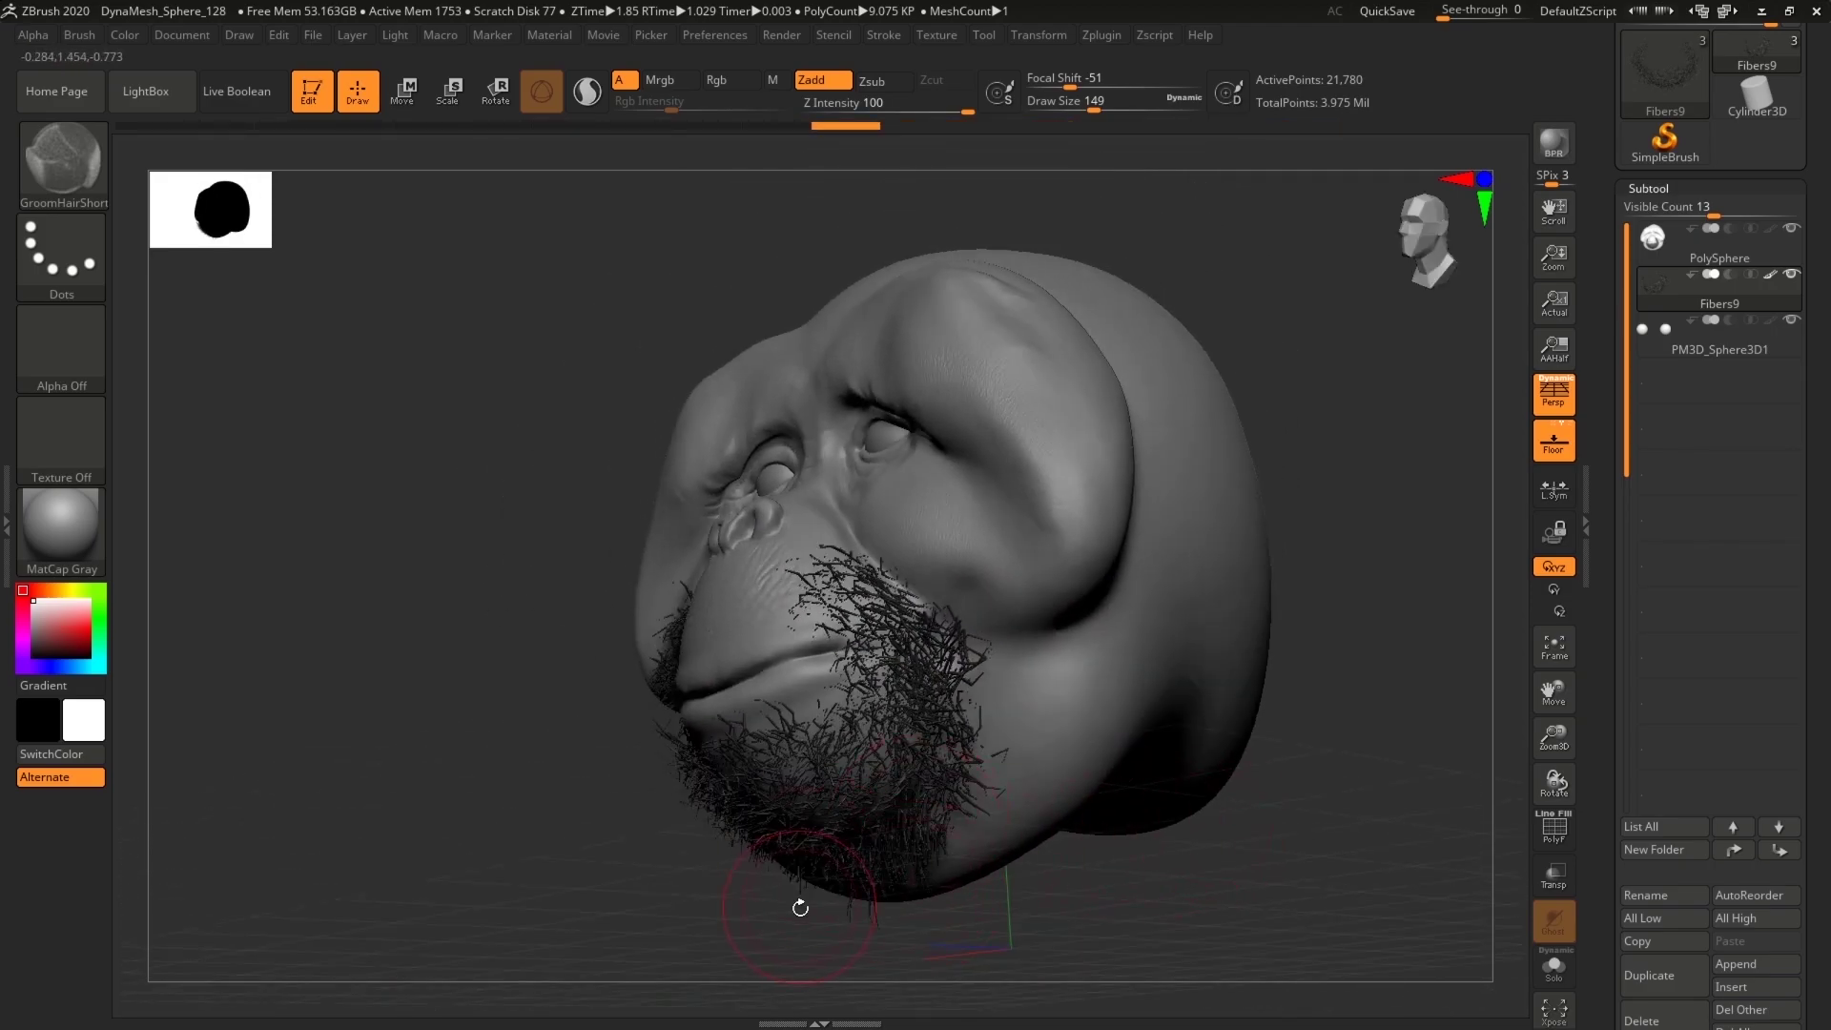
pyautogui.moveTo(801, 907); pyautogui.dragTo(734, 866)
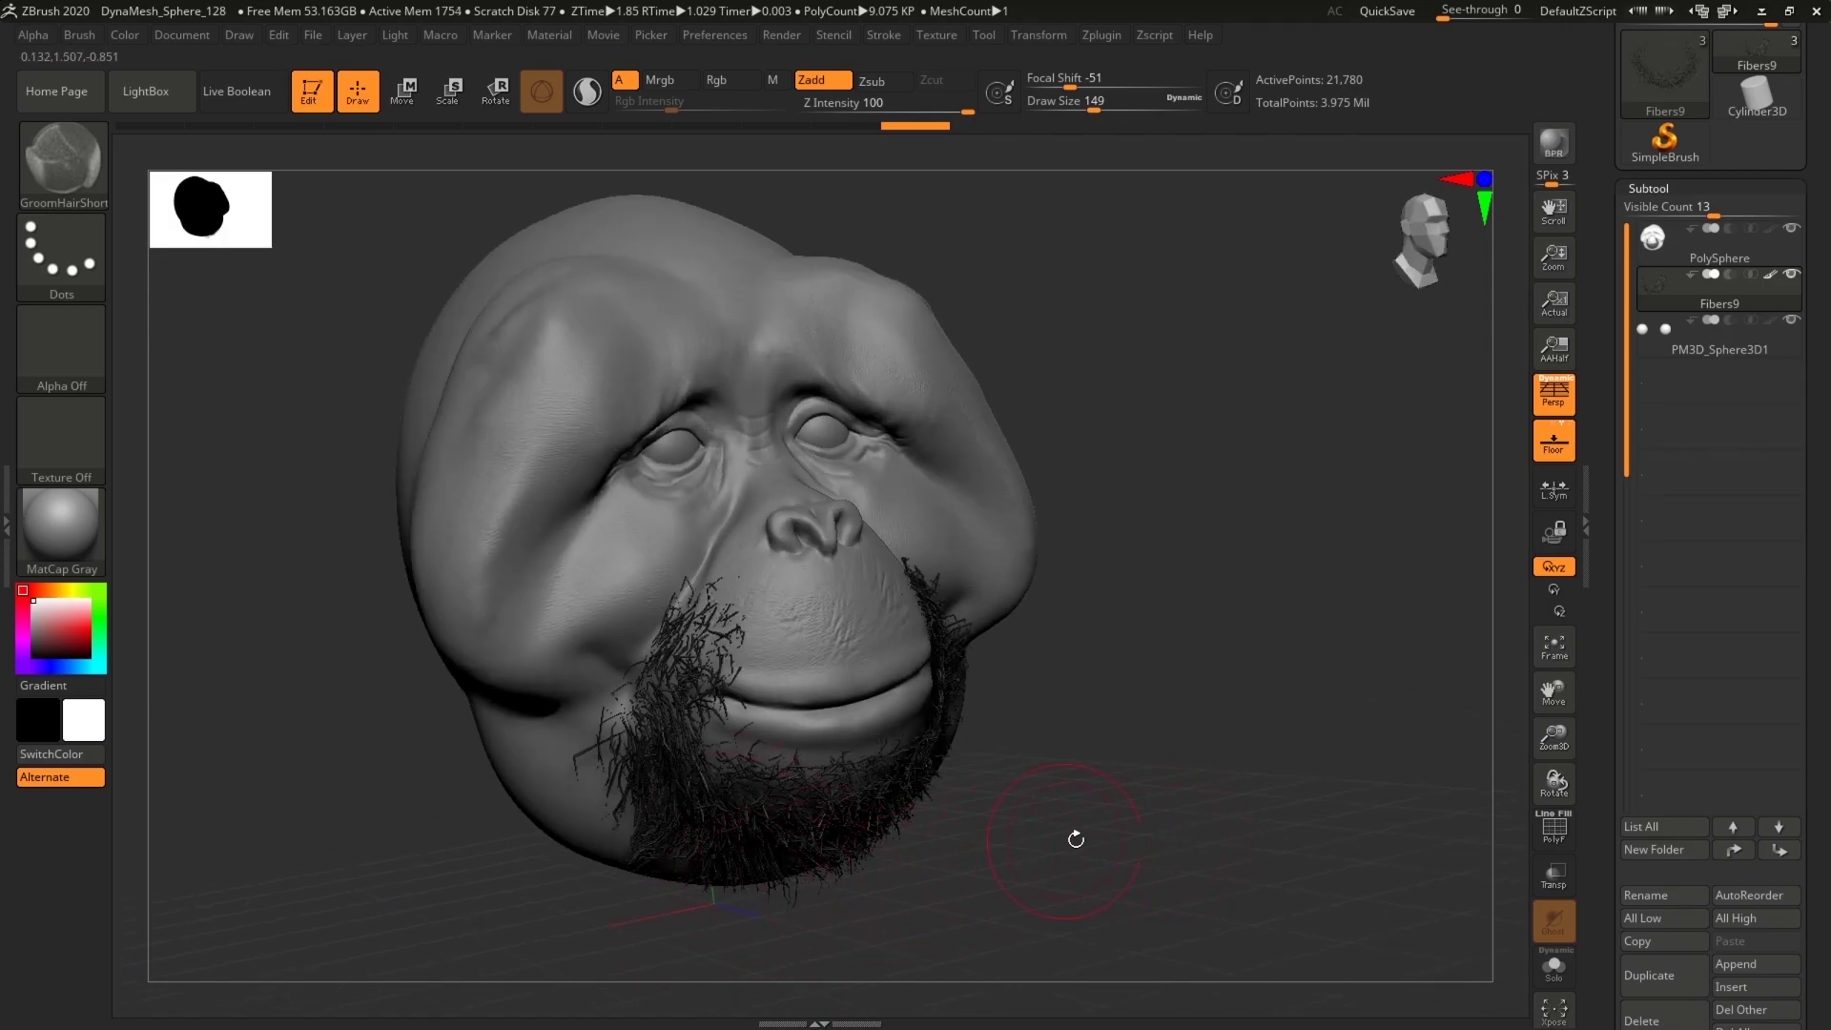
pyautogui.moveTo(1084, 839); pyautogui.dragTo(1117, 725)
pyautogui.moveTo(937, 571); pyautogui.dragTo(918, 611)
pyautogui.moveTo(711, 601); pyautogui.dragTo(674, 584)
# Step: Render the head with the best-preview render to examine the groomed beard
pyautogui.moveTo(1183, 763)
pyautogui.mouseDown()
pyautogui.moveTo(1230, 764)
pyautogui.moveTo(1249, 721)
pyautogui.mouseUp()
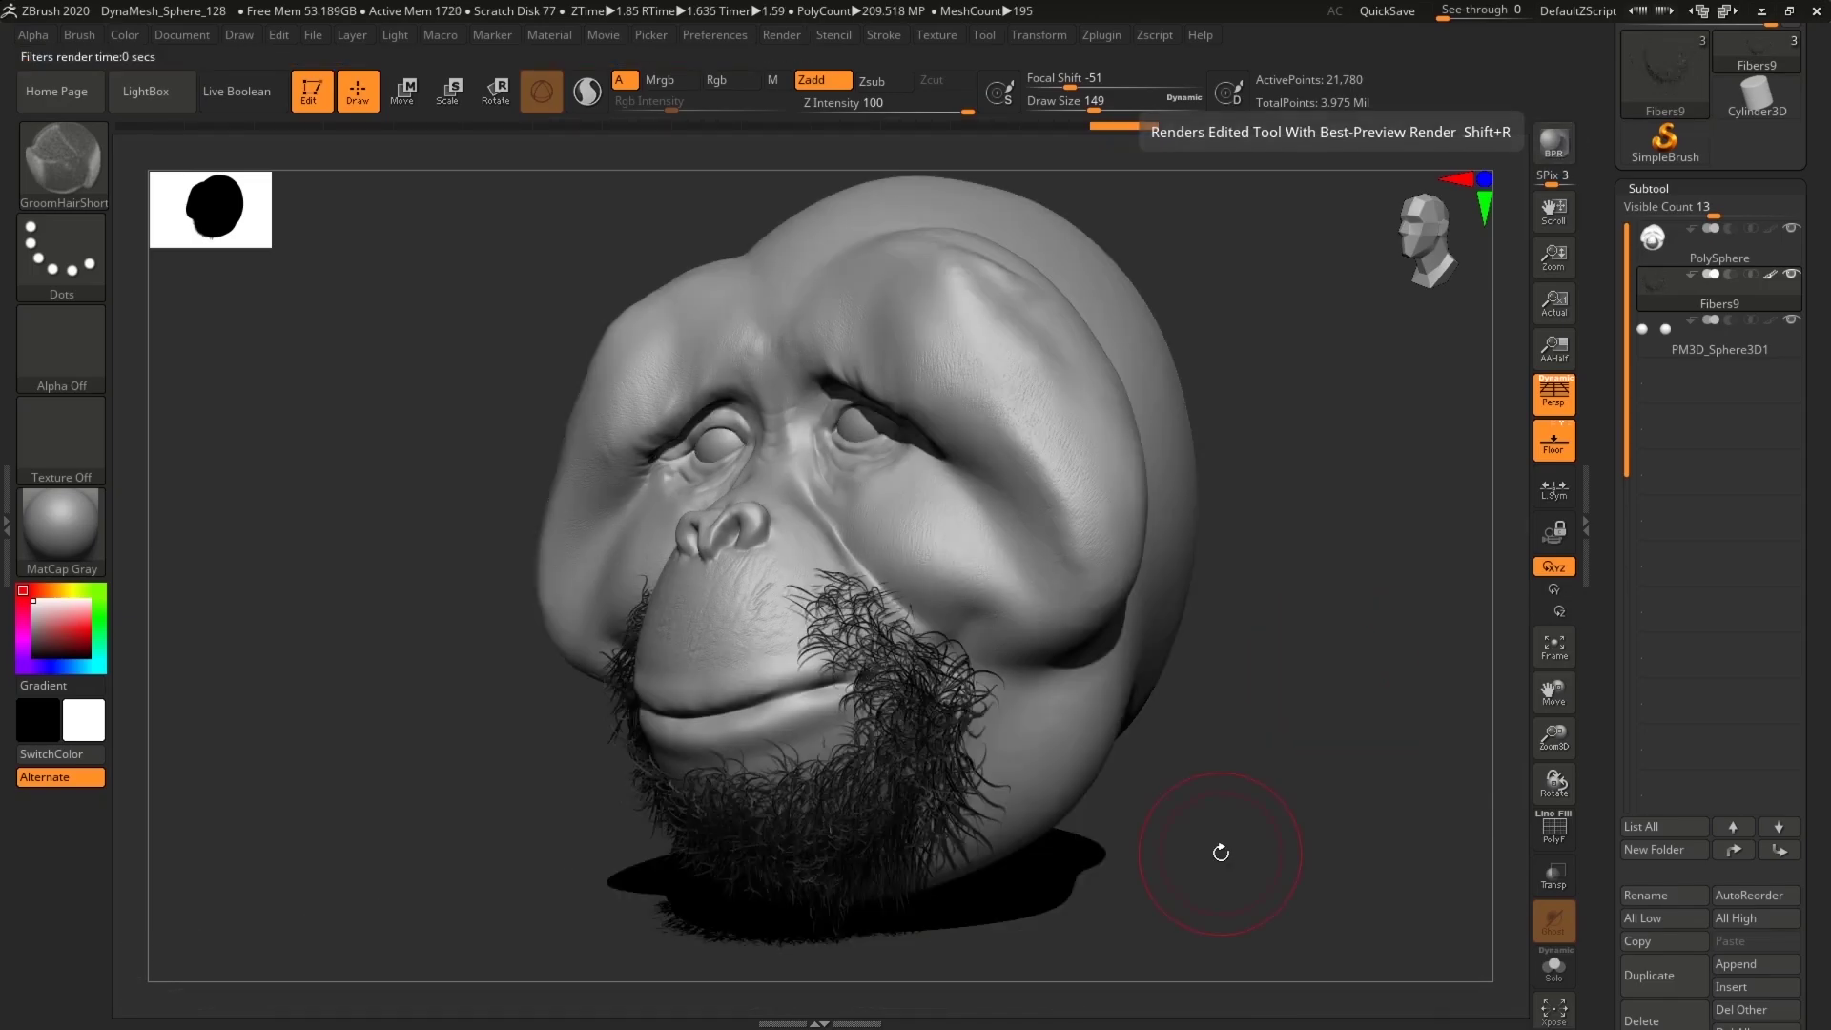
pyautogui.moveTo(1218, 850); pyautogui.dragTo(1249, 745)
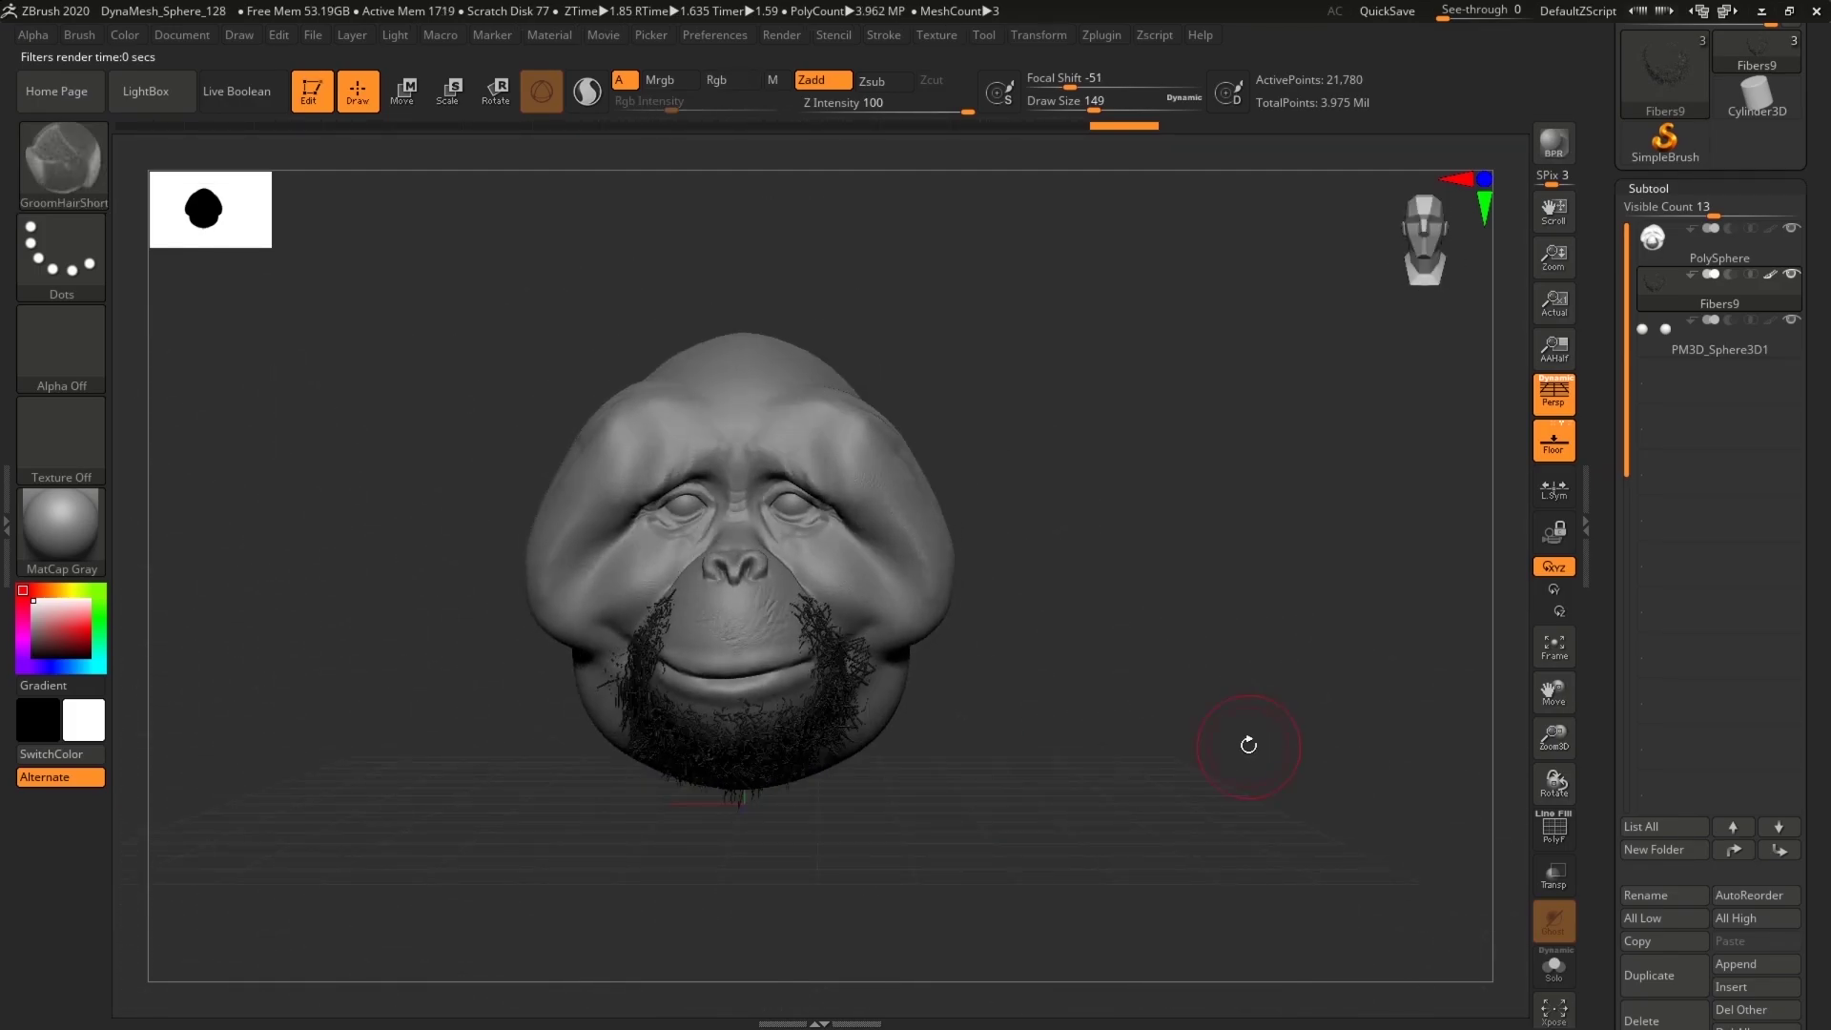
# Step: Delete the beard fiber subtool and return to the bare head with its subtool list
pyautogui.scroll(-3, 1612, 711)
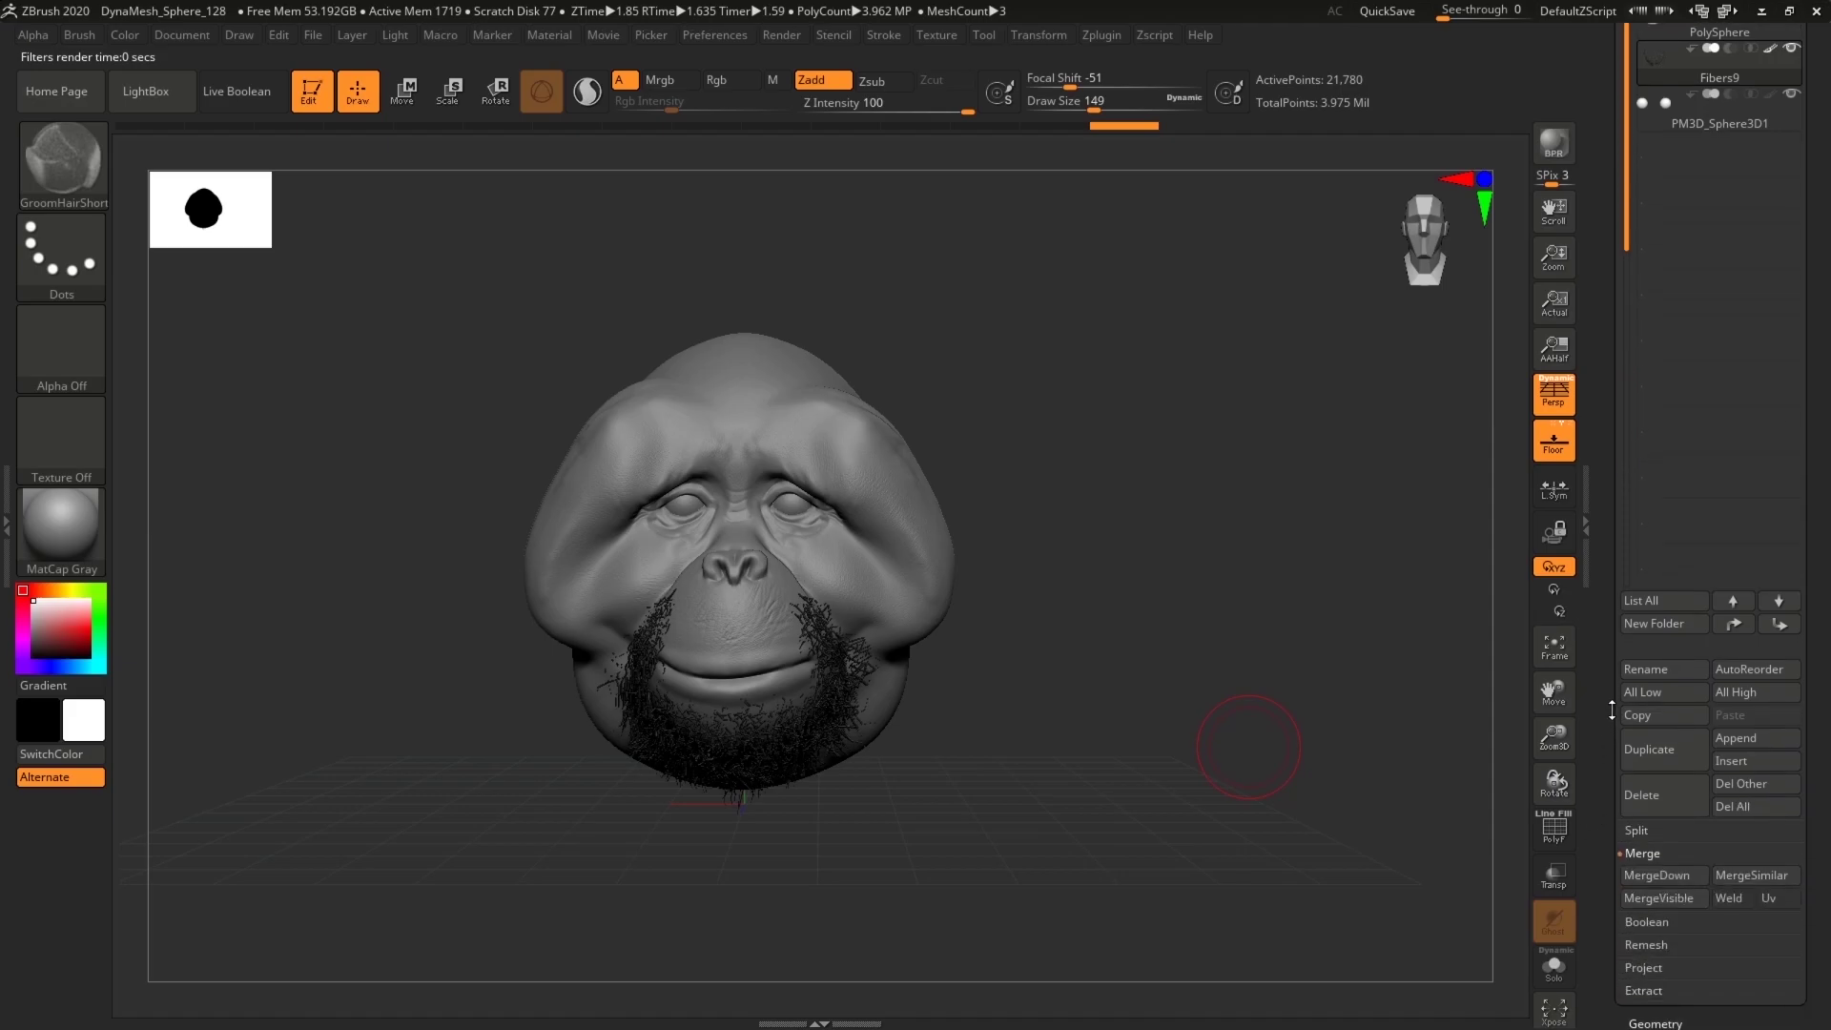
pyautogui.click(1663, 793)
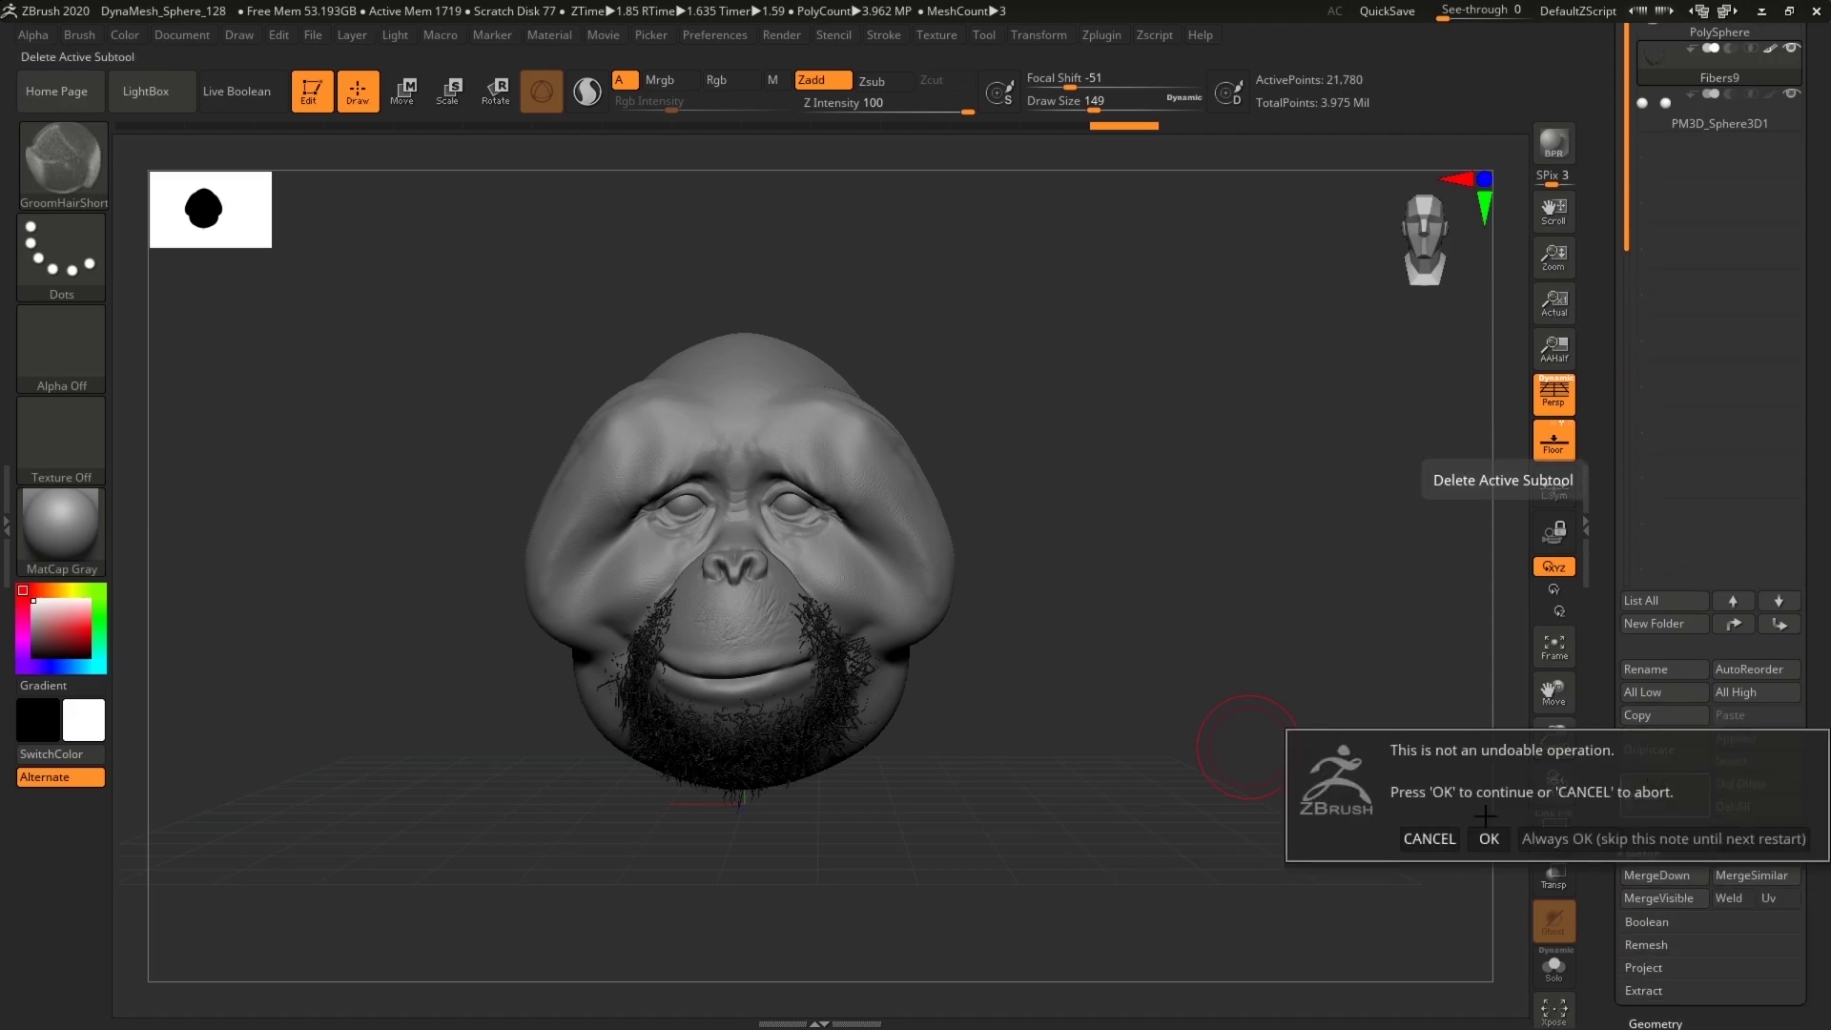
pyautogui.click(1490, 839)
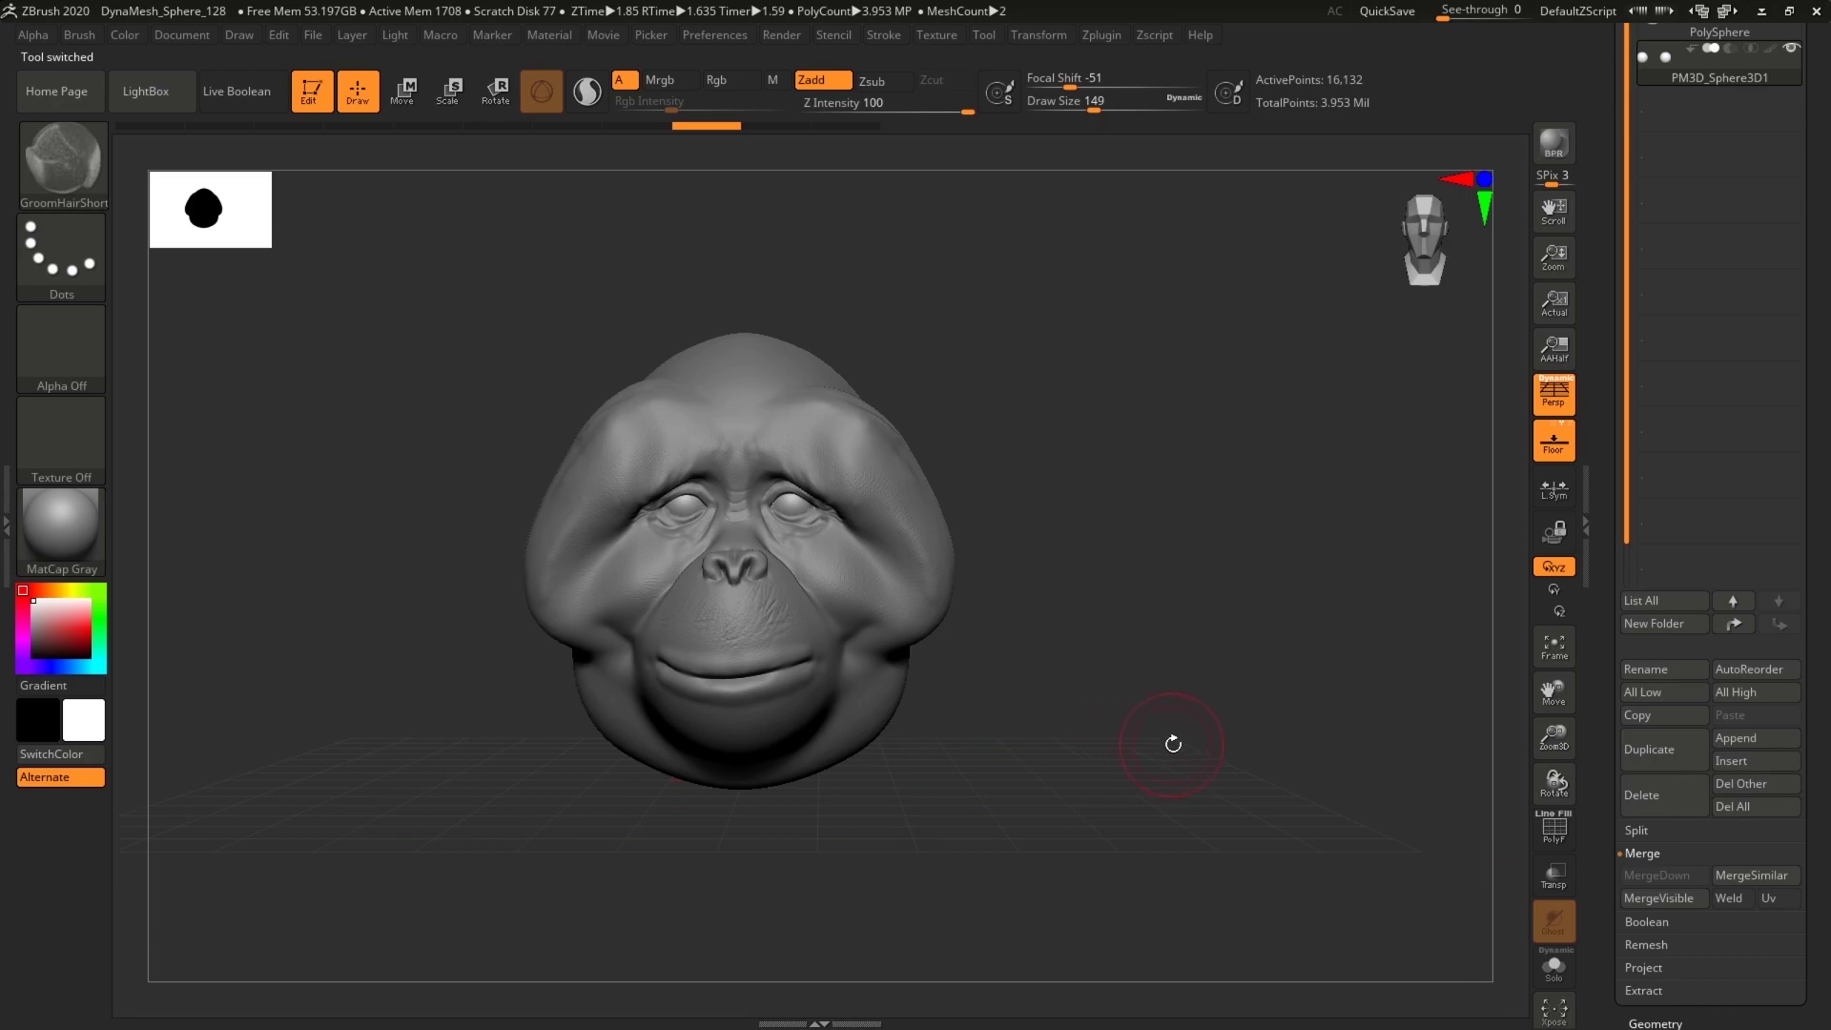
pyautogui.moveTo(1173, 744)
pyautogui.mouseDown()
pyautogui.moveTo(1128, 735)
pyautogui.moveTo(1165, 735)
pyautogui.mouseUp()
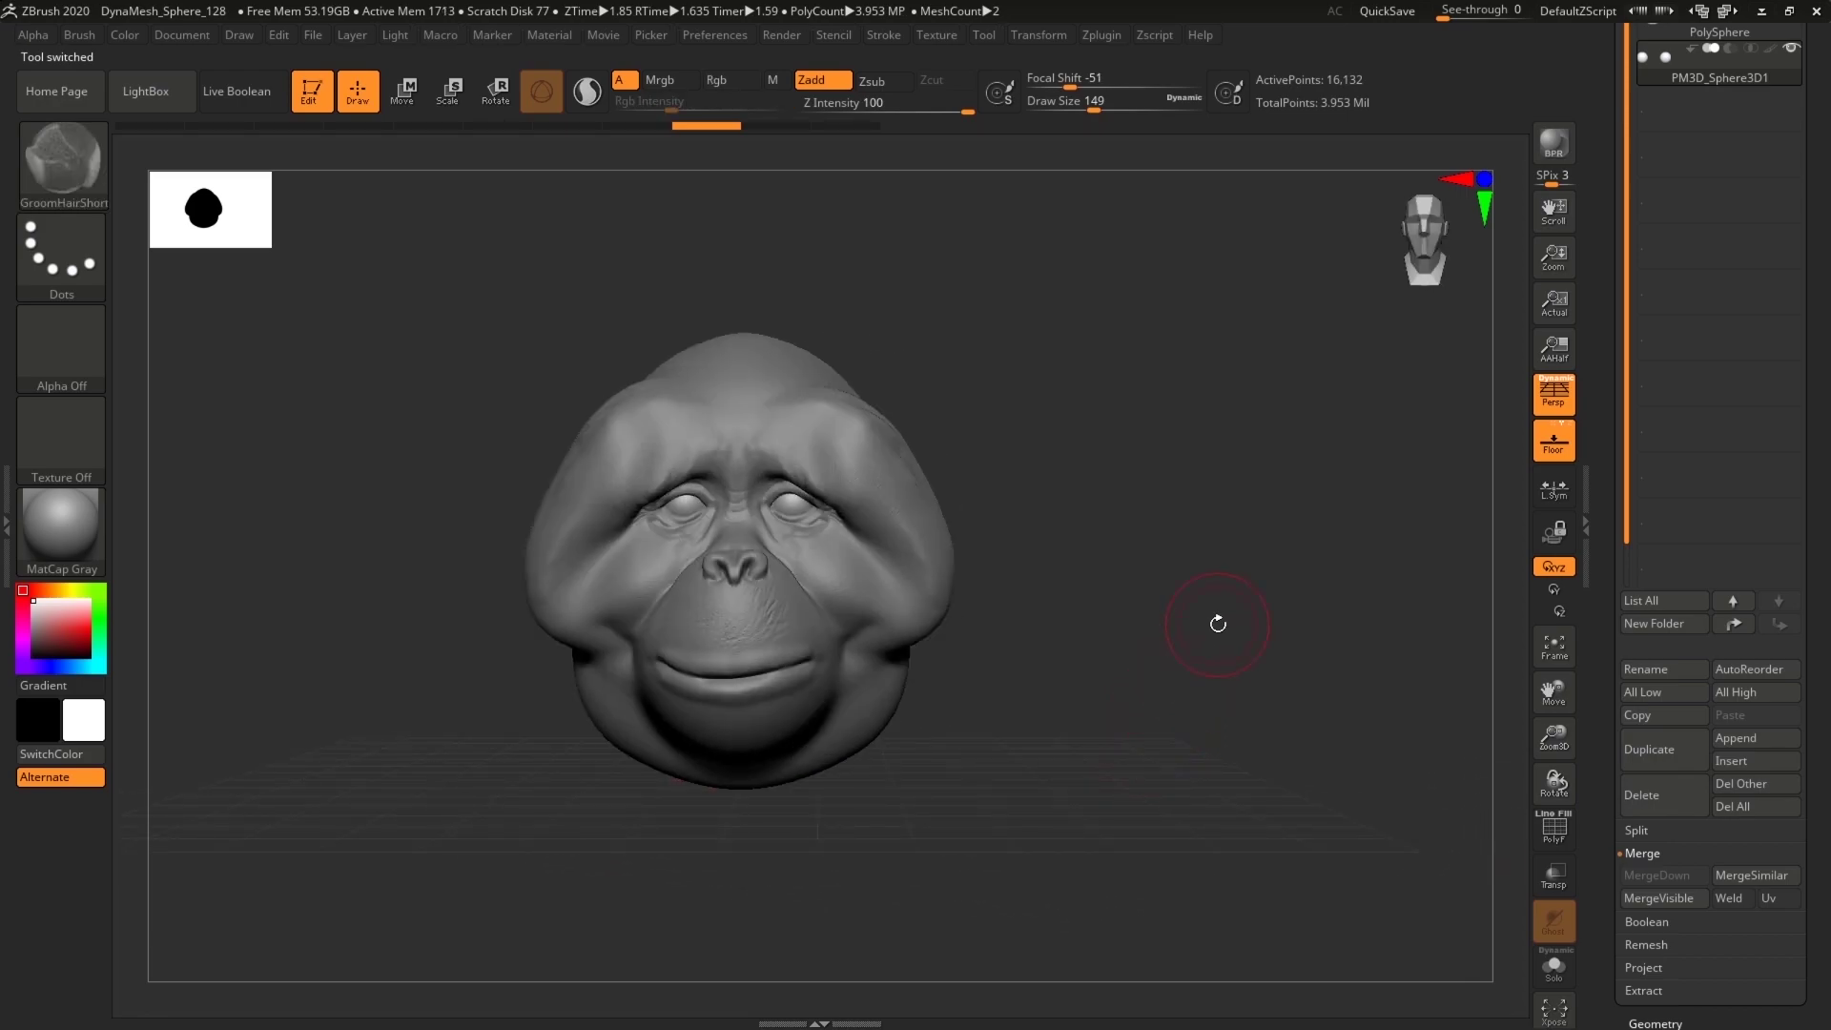
pyautogui.moveTo(1605, 106); pyautogui.dragTo(1609, 211)
pyautogui.keyDown('alt'); pyautogui.moveTo(1193, 741); pyautogui.dragTo(1168, 580); pyautogui.keyUp('alt')
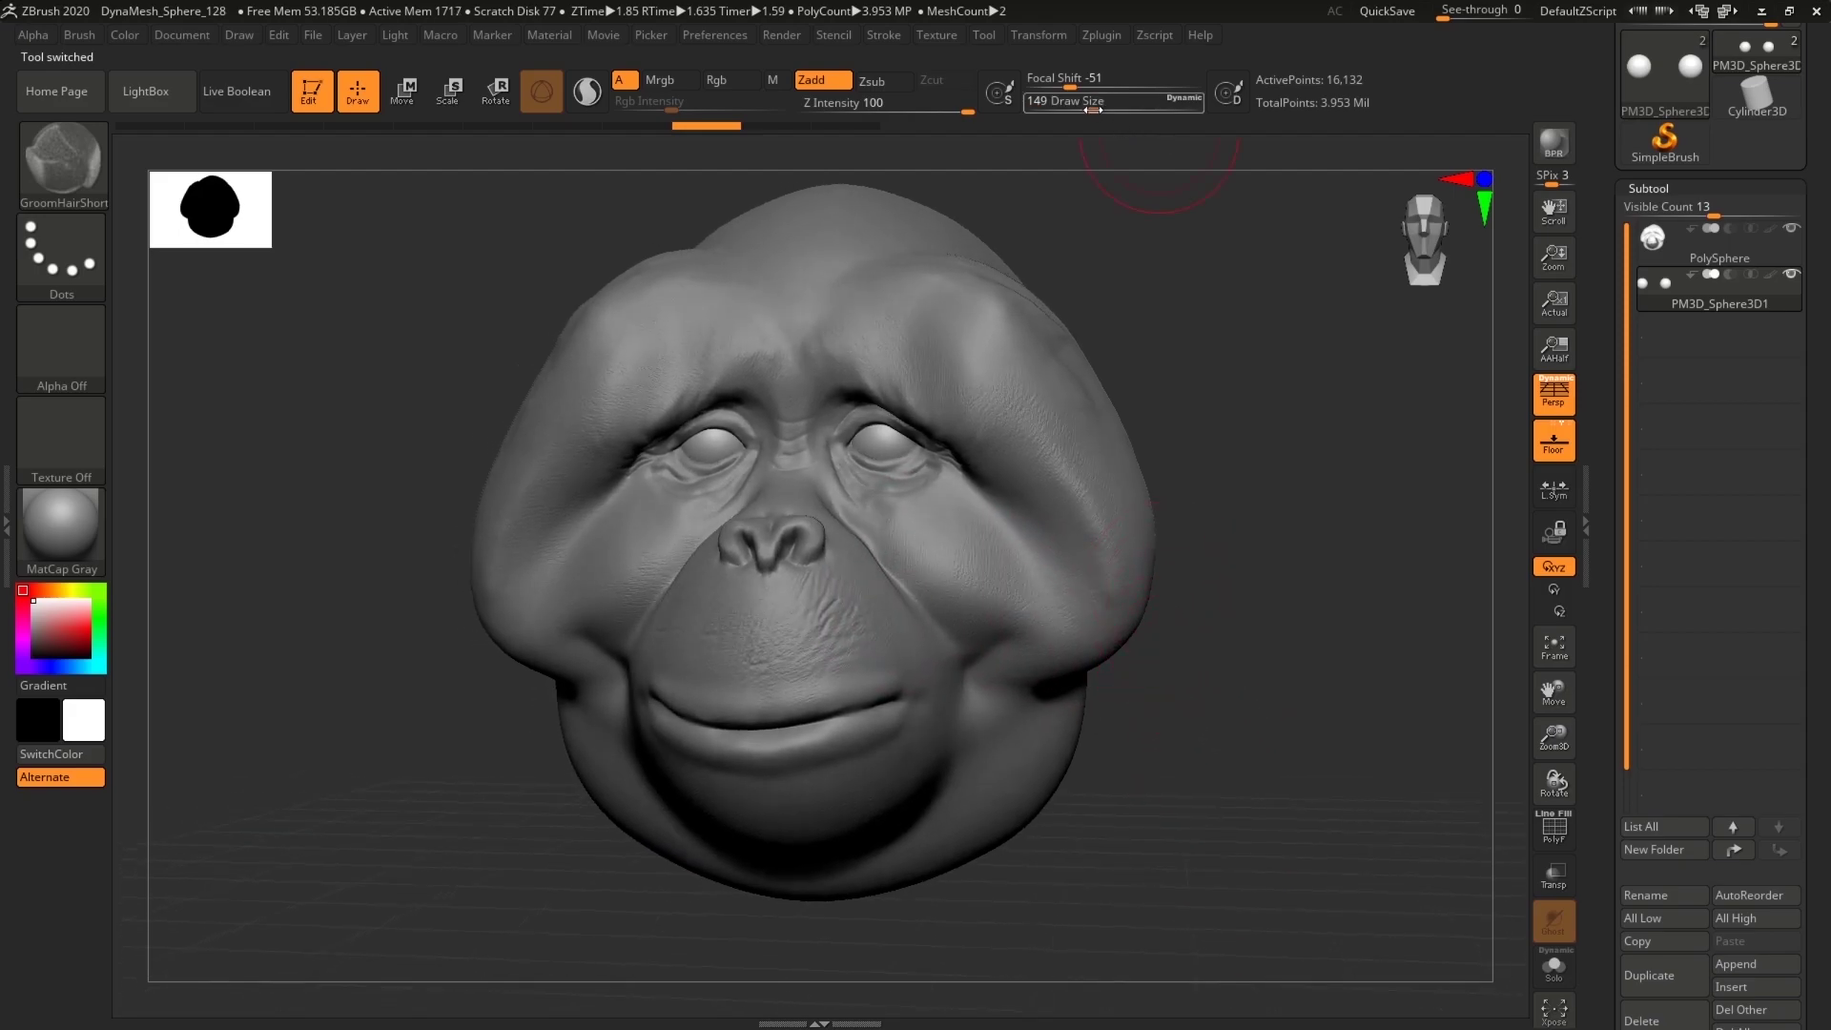
# Step: Set the brush draw size to 68, select the head subtool and duplicate it
pyautogui.moveTo(1092, 109); pyautogui.dragTo(1074, 111)
pyautogui.moveTo(1282, 758); pyautogui.dragTo(1171, 723)
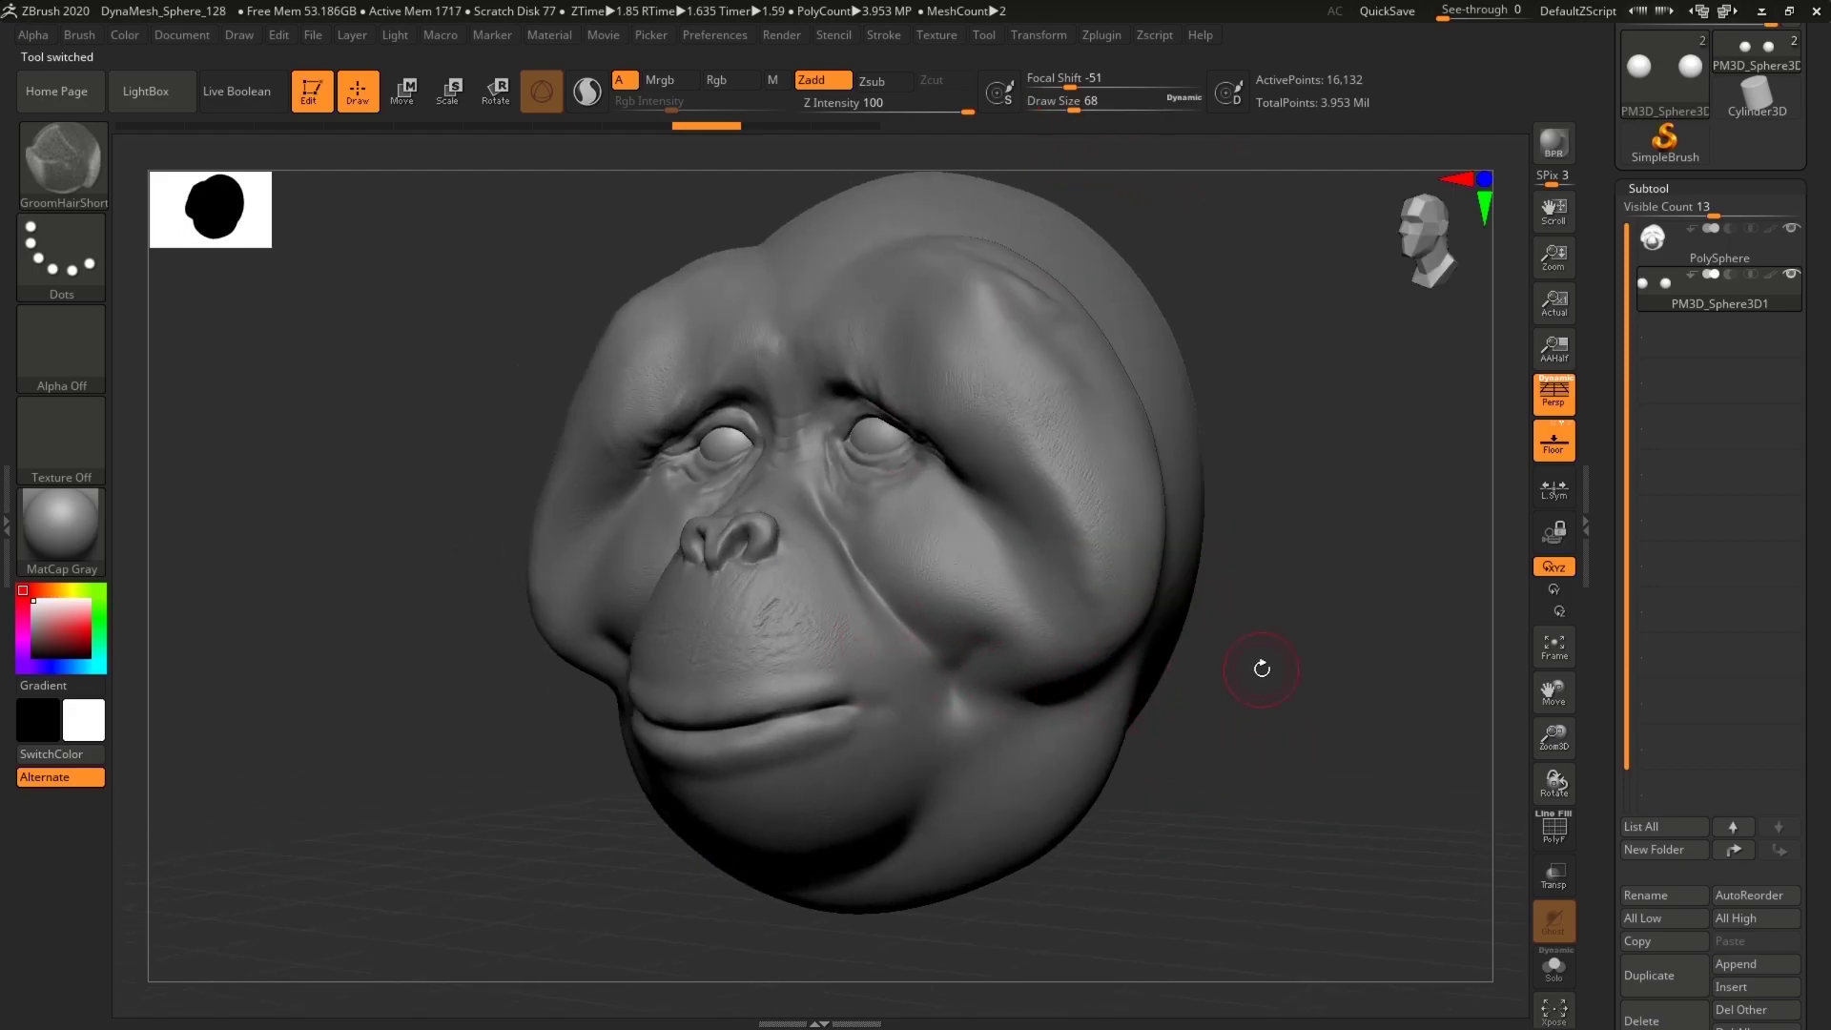
pyautogui.keyDown('shift'); pyautogui.moveTo(1262, 669); pyautogui.dragTo(1415, 695); pyautogui.keyUp('shift')
pyautogui.click(1652, 240)
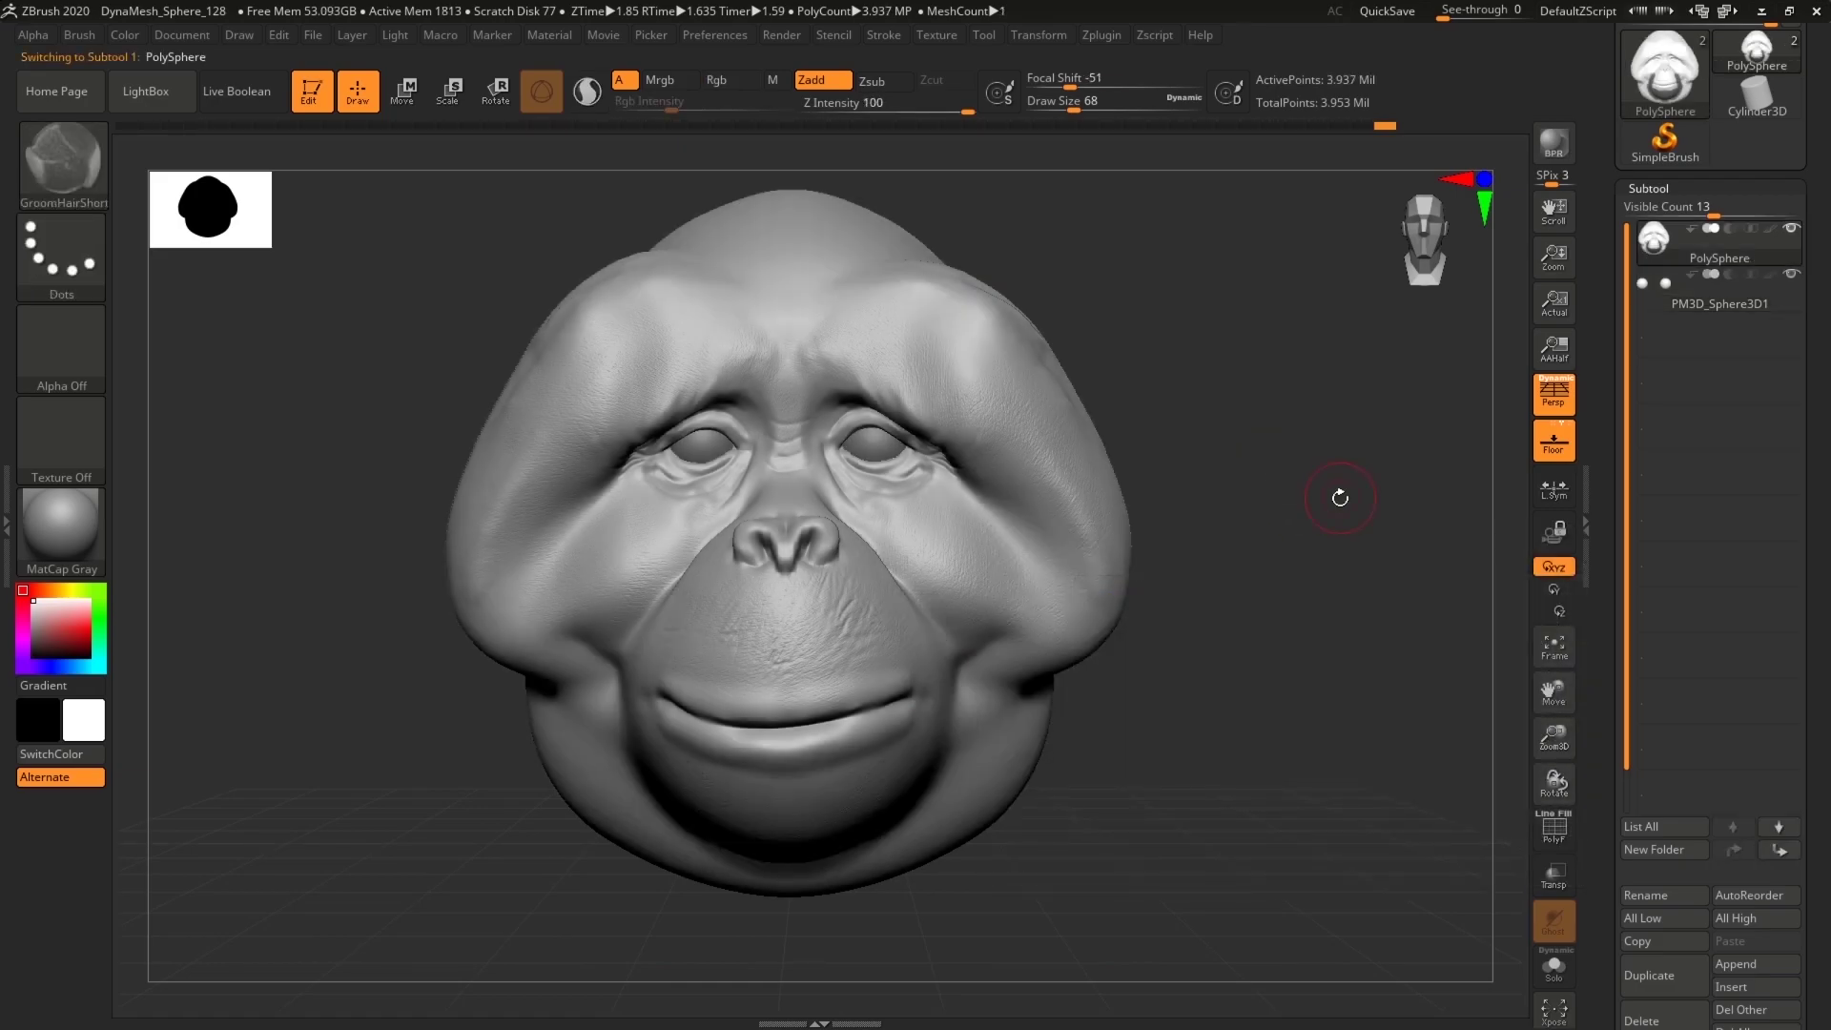
pyautogui.click(1667, 960)
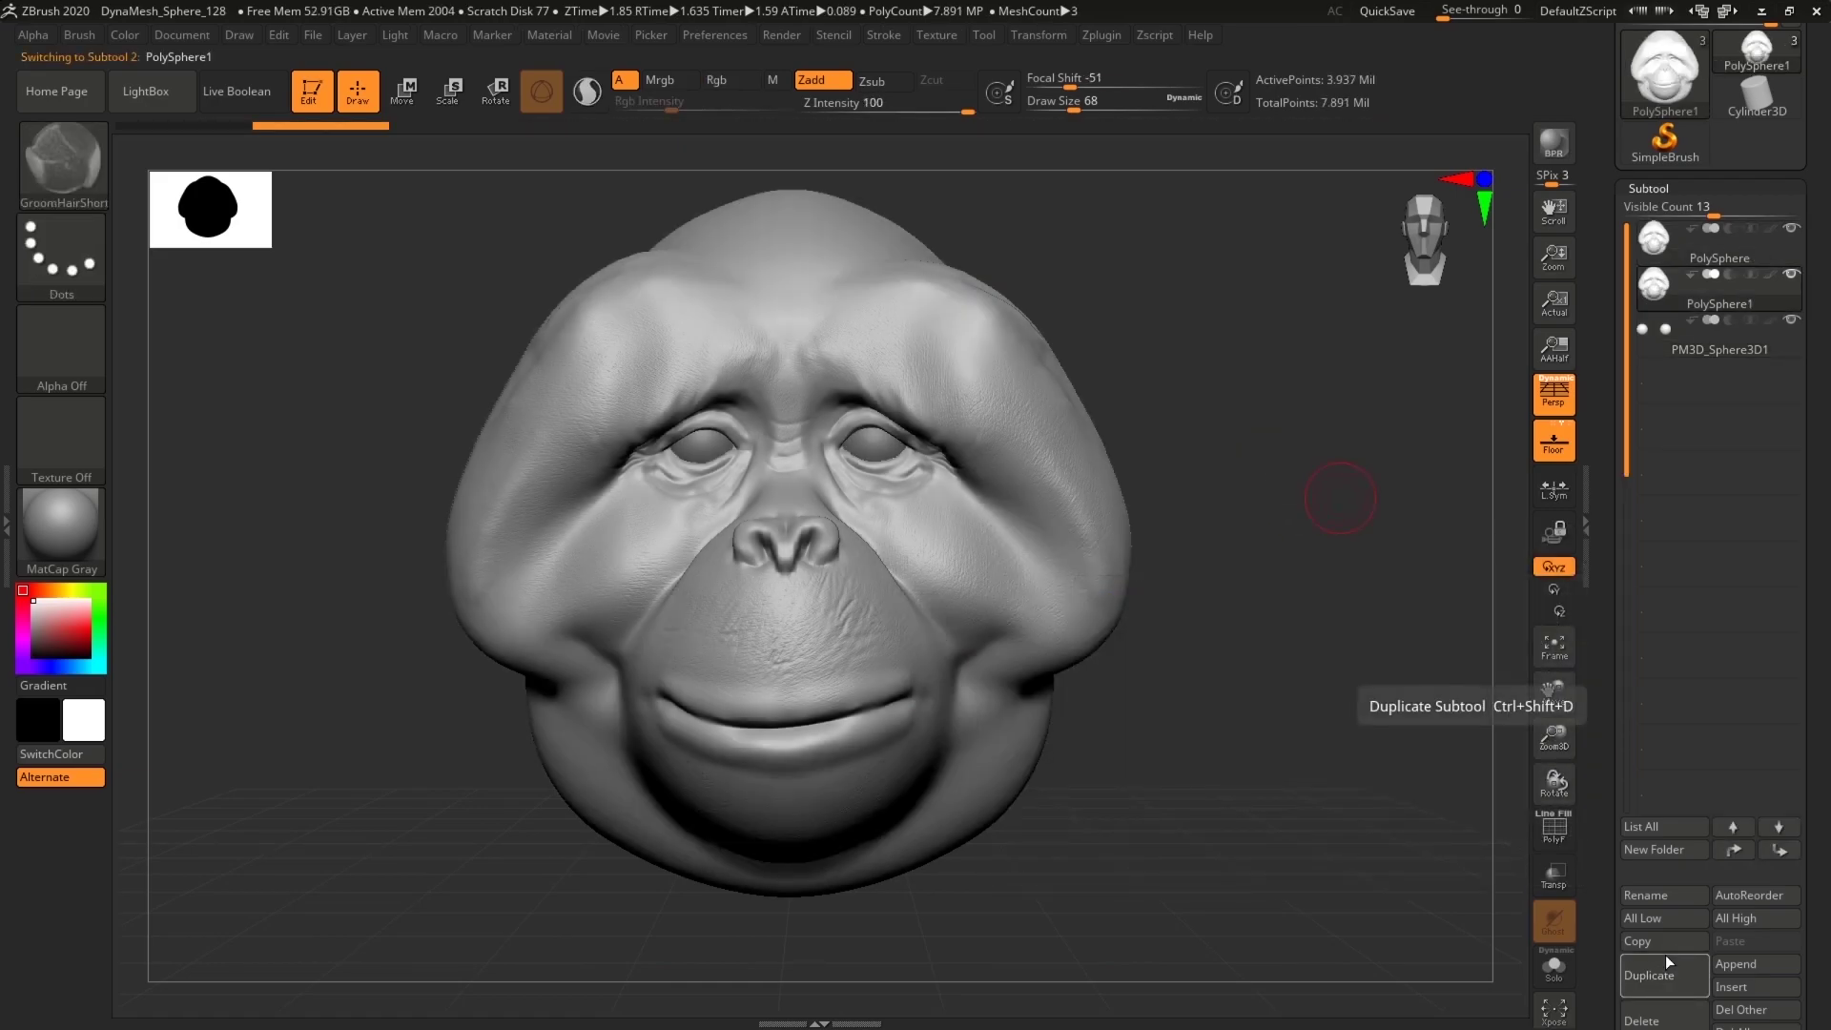
# Step: Turn on ghost transparency and scale the duplicated head down slightly so it sits inside the original
pyautogui.moveTo(1212, 877); pyautogui.dragTo(1266, 813)
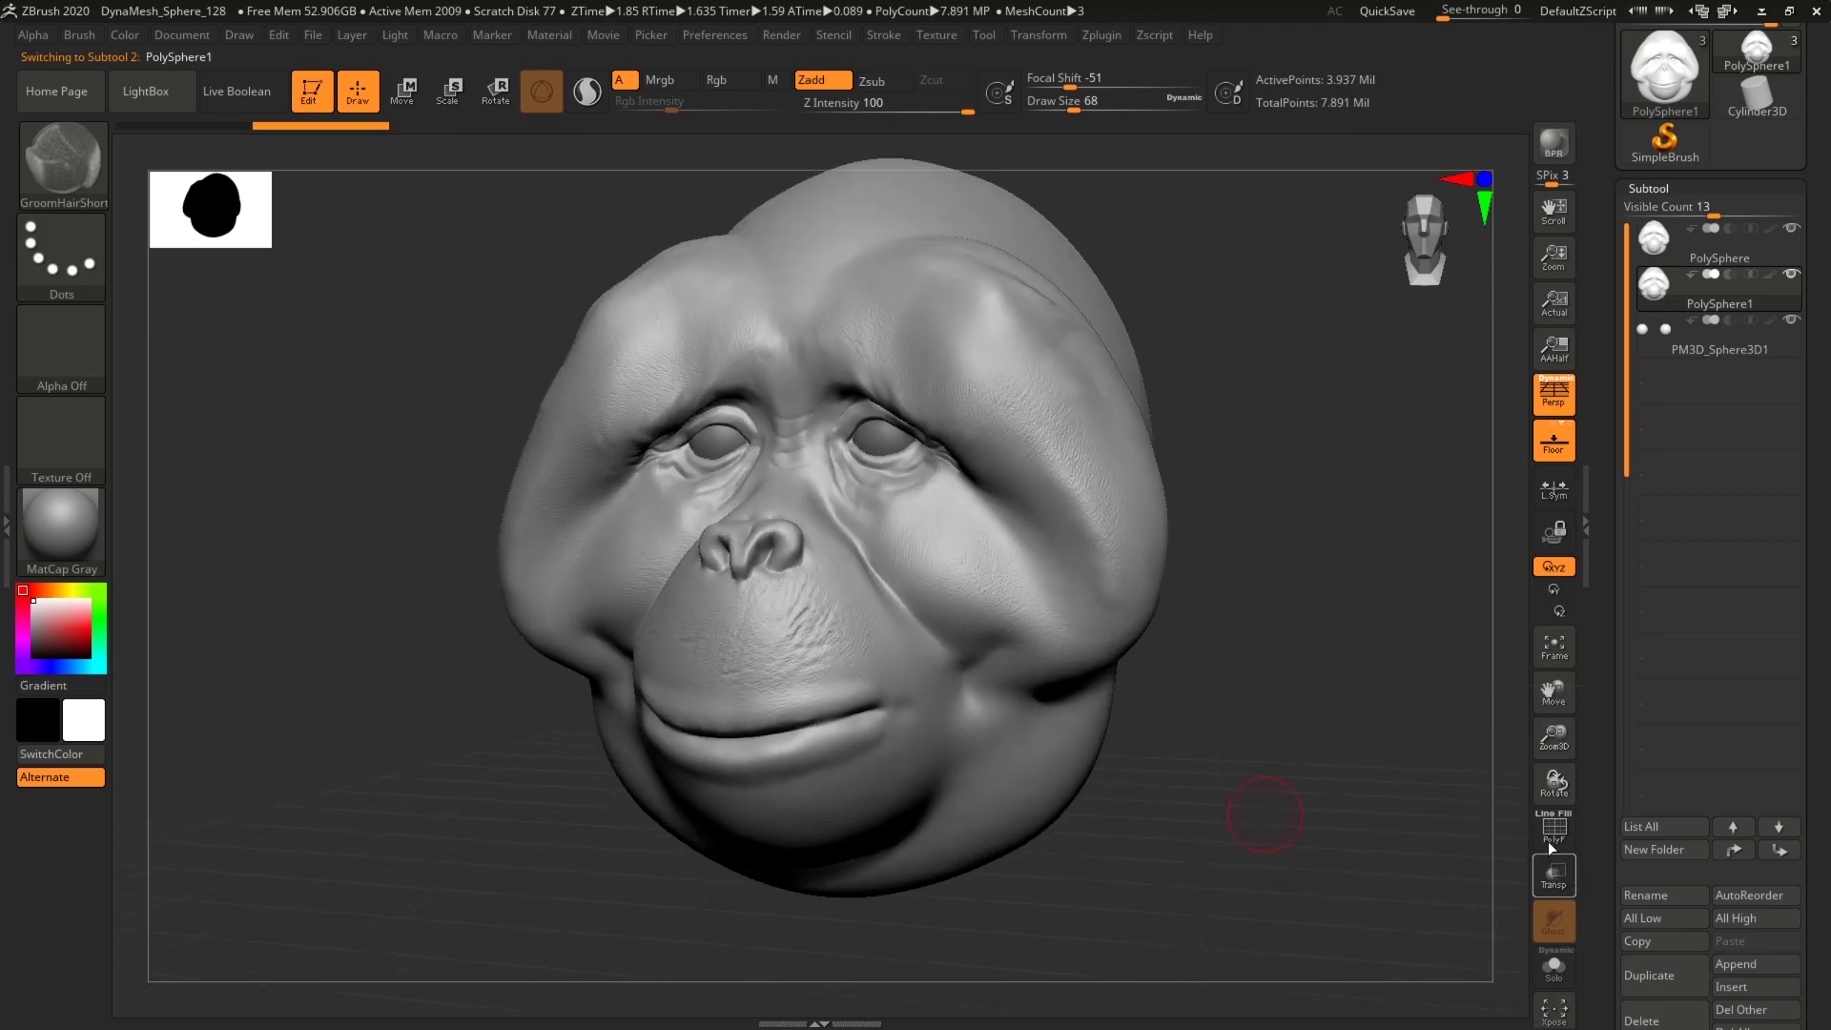
pyautogui.click(1554, 874)
pyautogui.moveTo(1278, 891); pyautogui.dragTo(1307, 862)
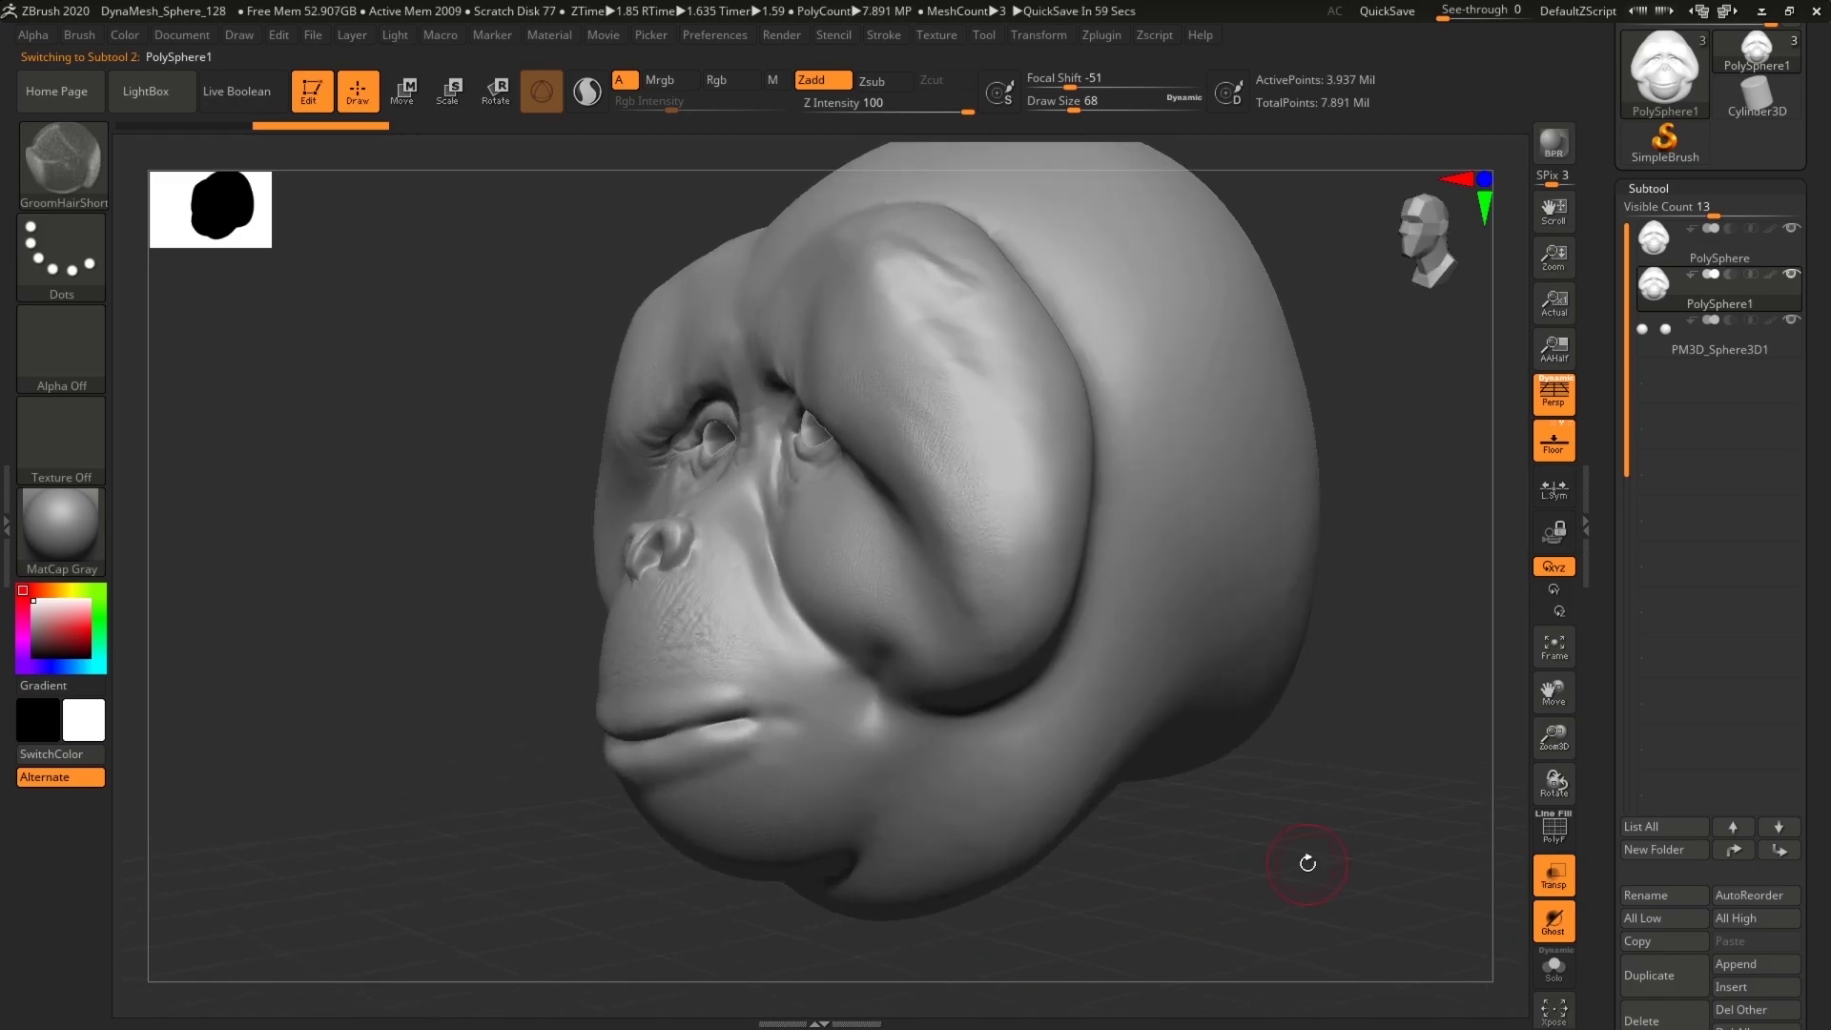
pyautogui.press('w')
pyautogui.press('e')
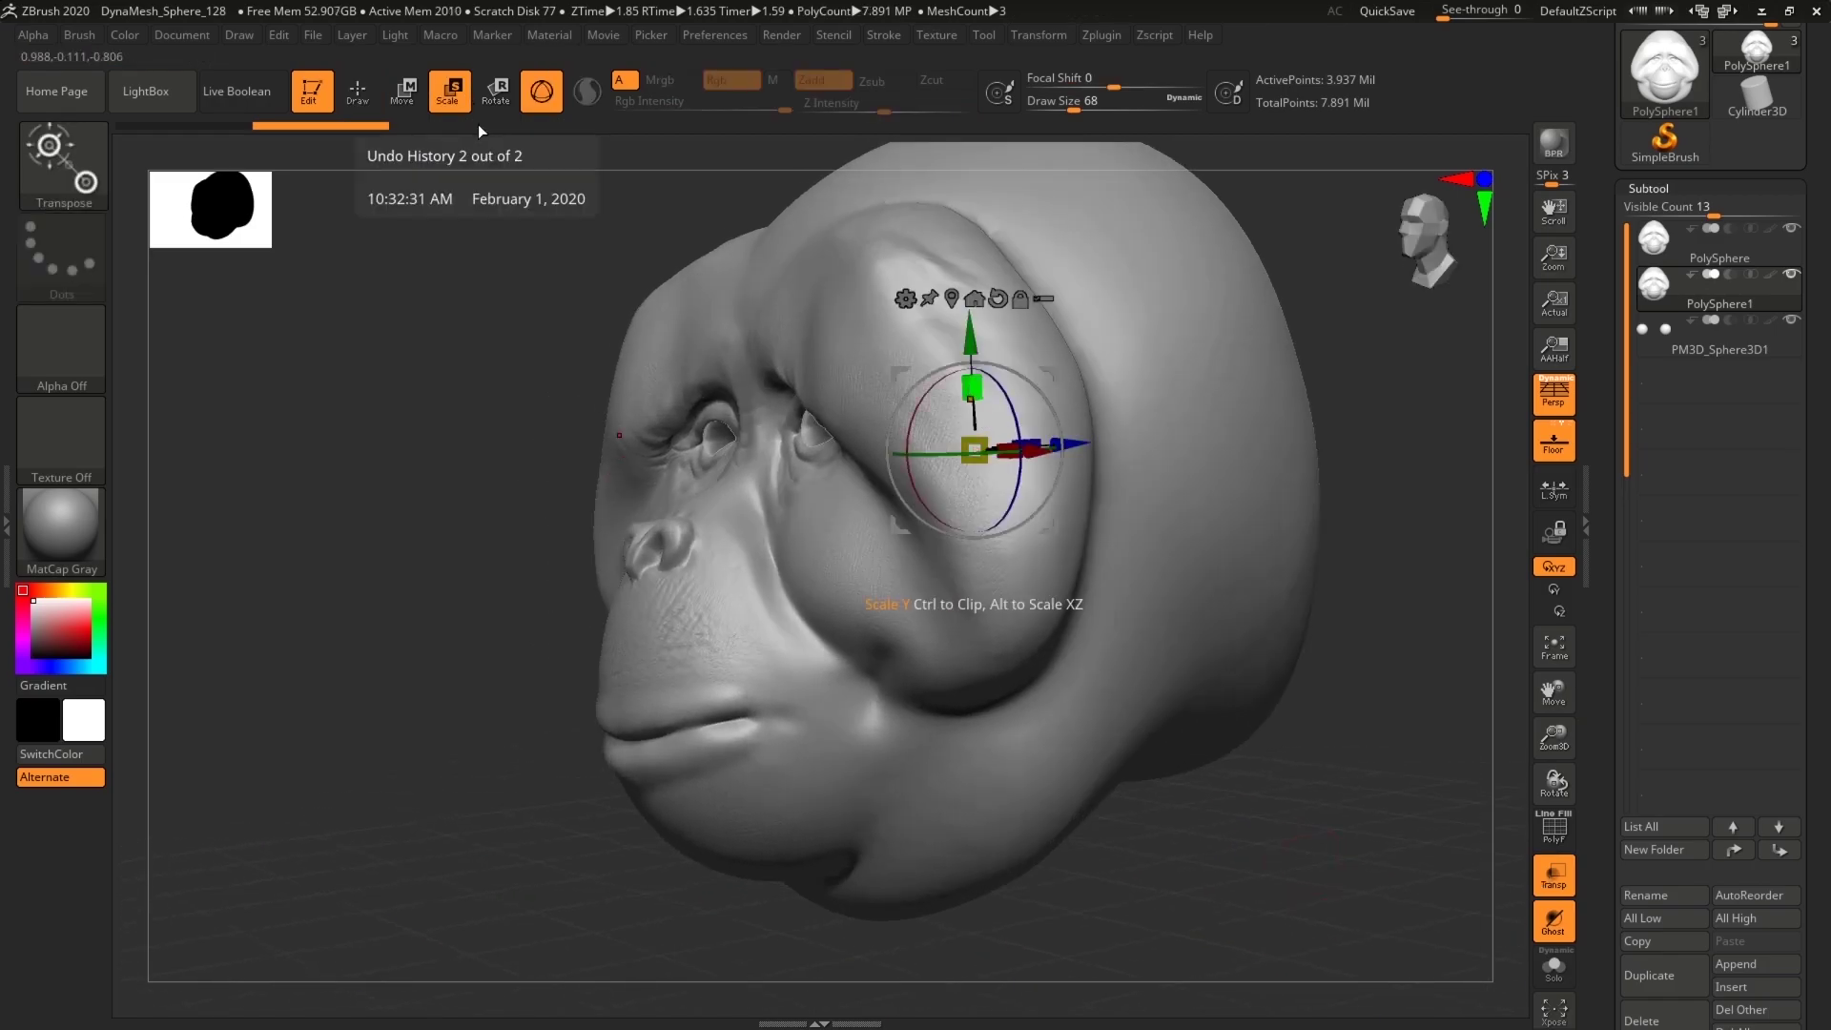
pyautogui.moveTo(982, 441); pyautogui.dragTo(980, 446)
pyautogui.moveTo(1197, 811); pyautogui.dragTo(1298, 845)
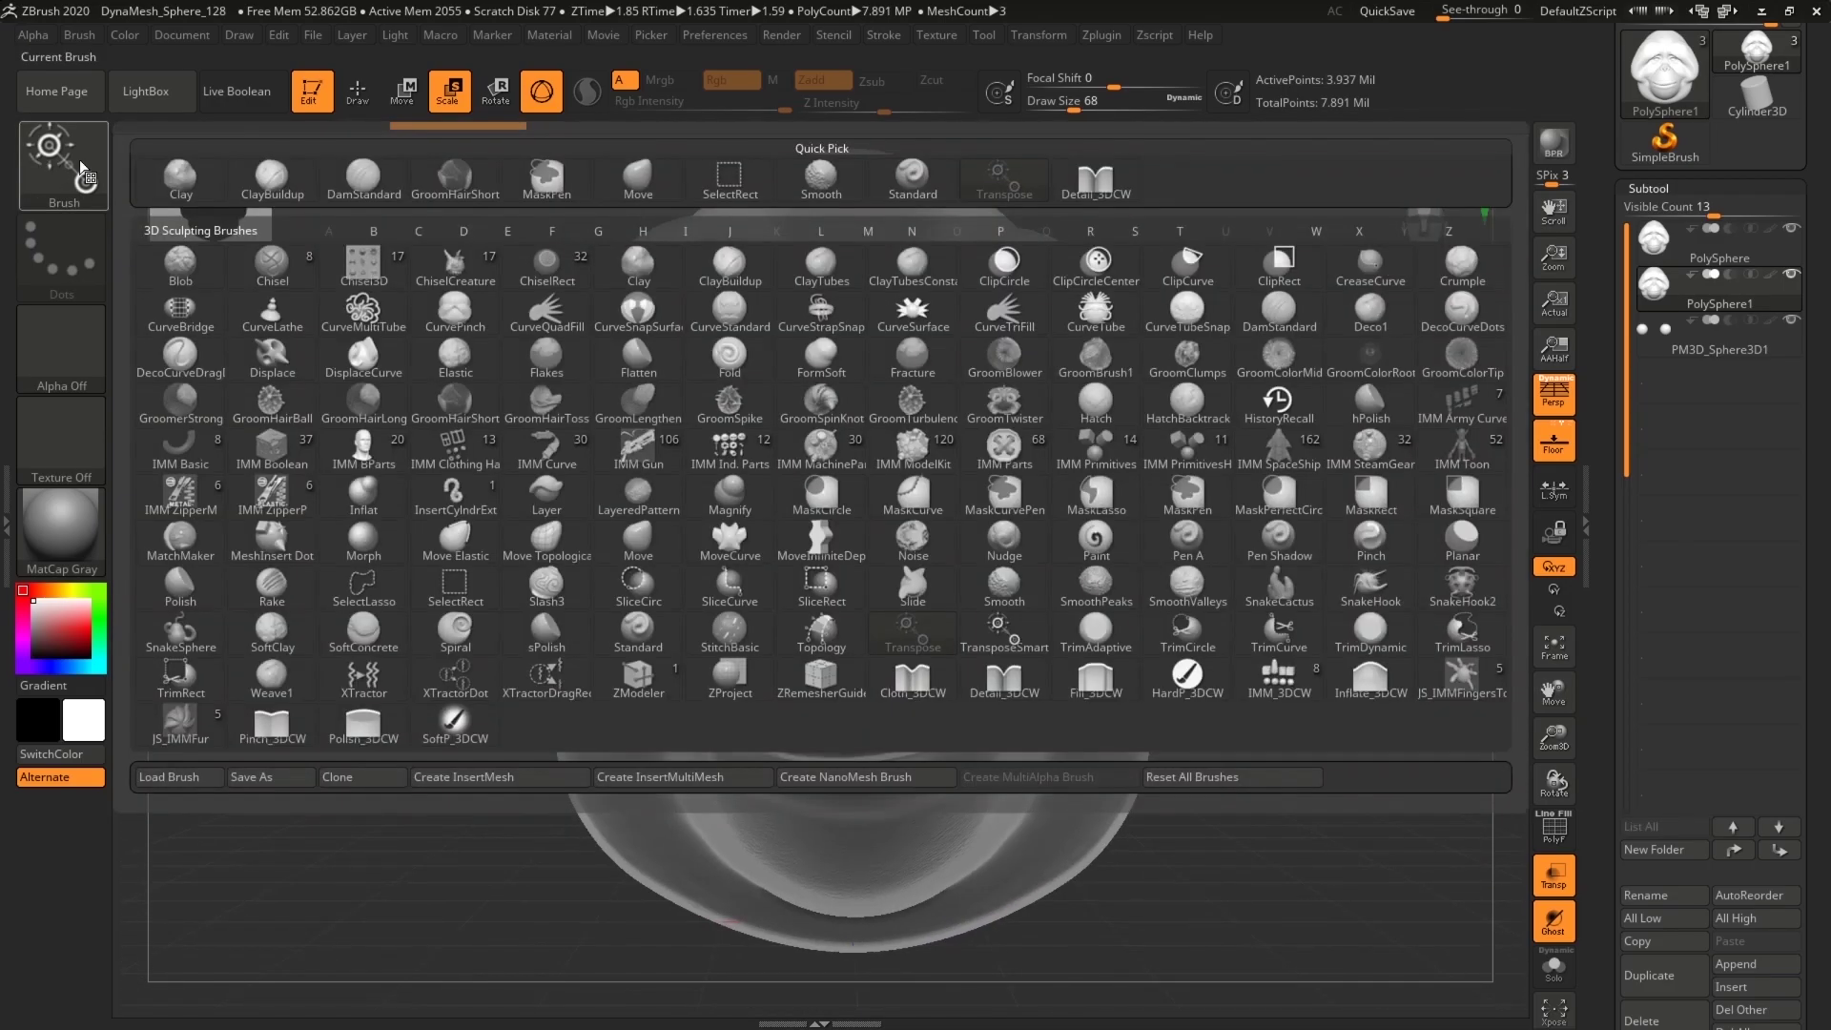
# Step: Switch to the Move brush, turn off transparency and display the polyframe on the duplicated head
pyautogui.click(638, 181)
pyautogui.click(1552, 879)
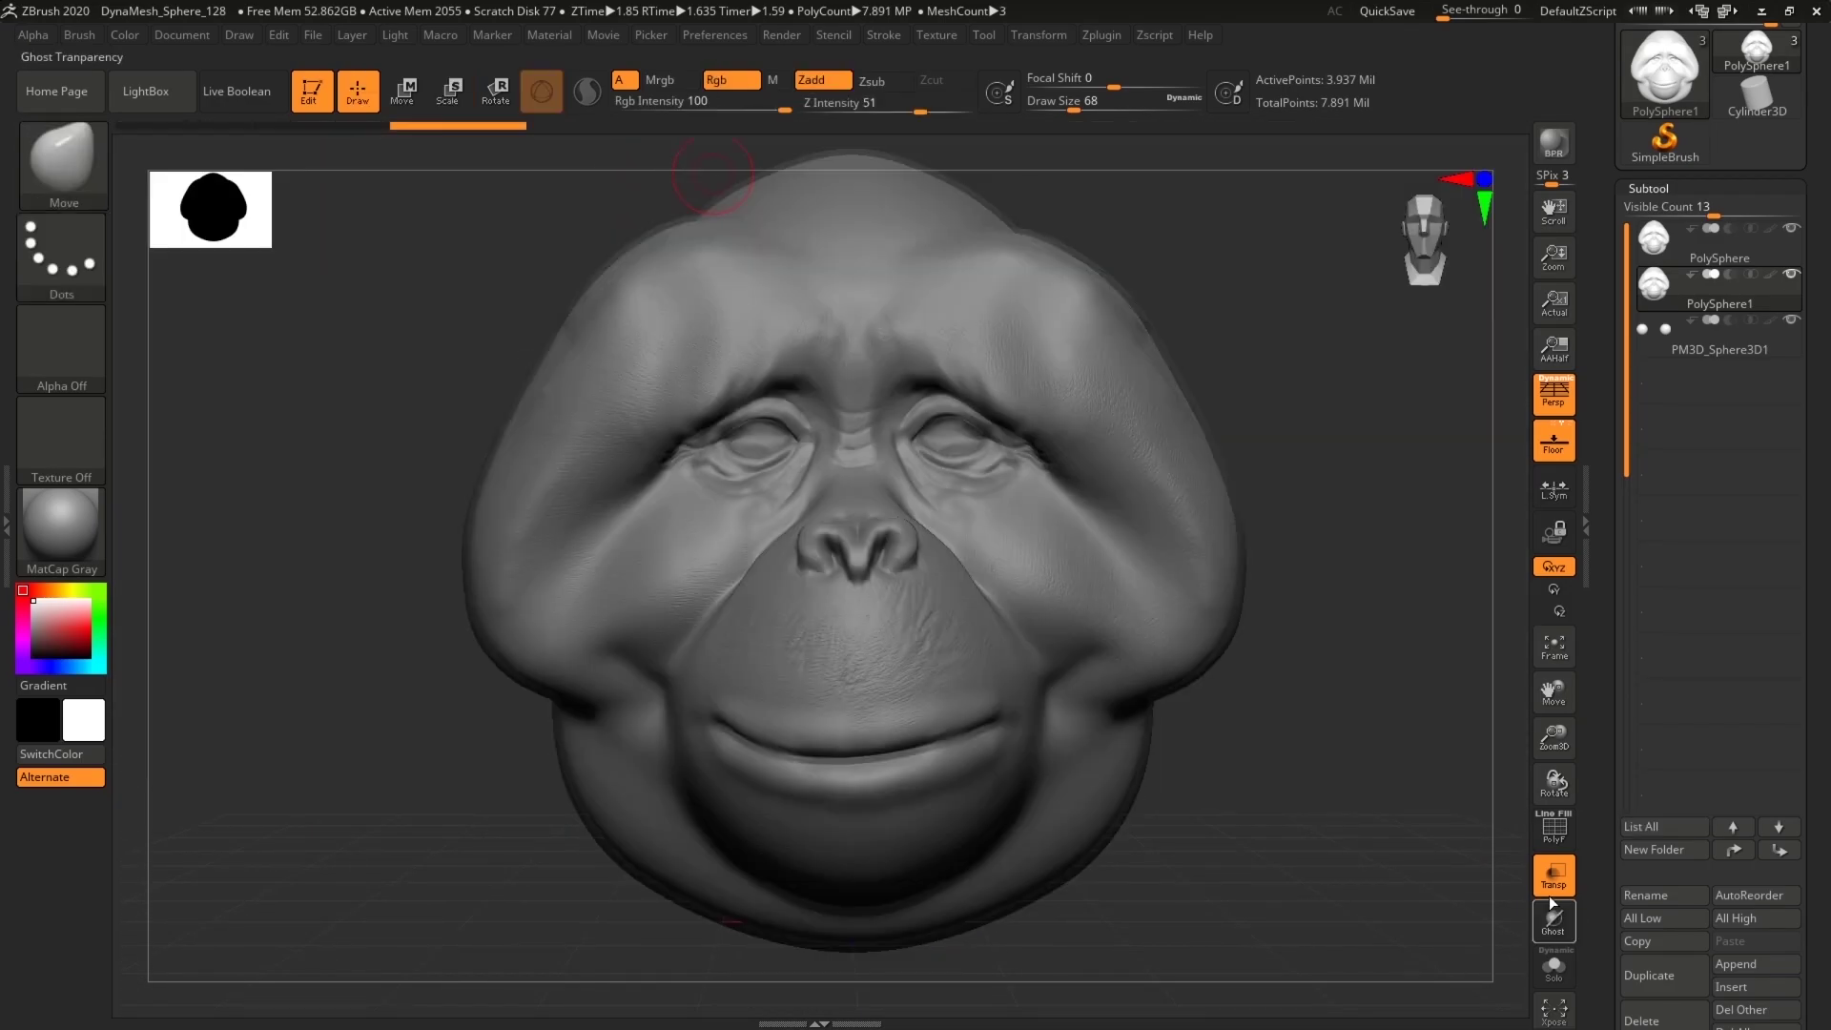
pyautogui.click(1544, 839)
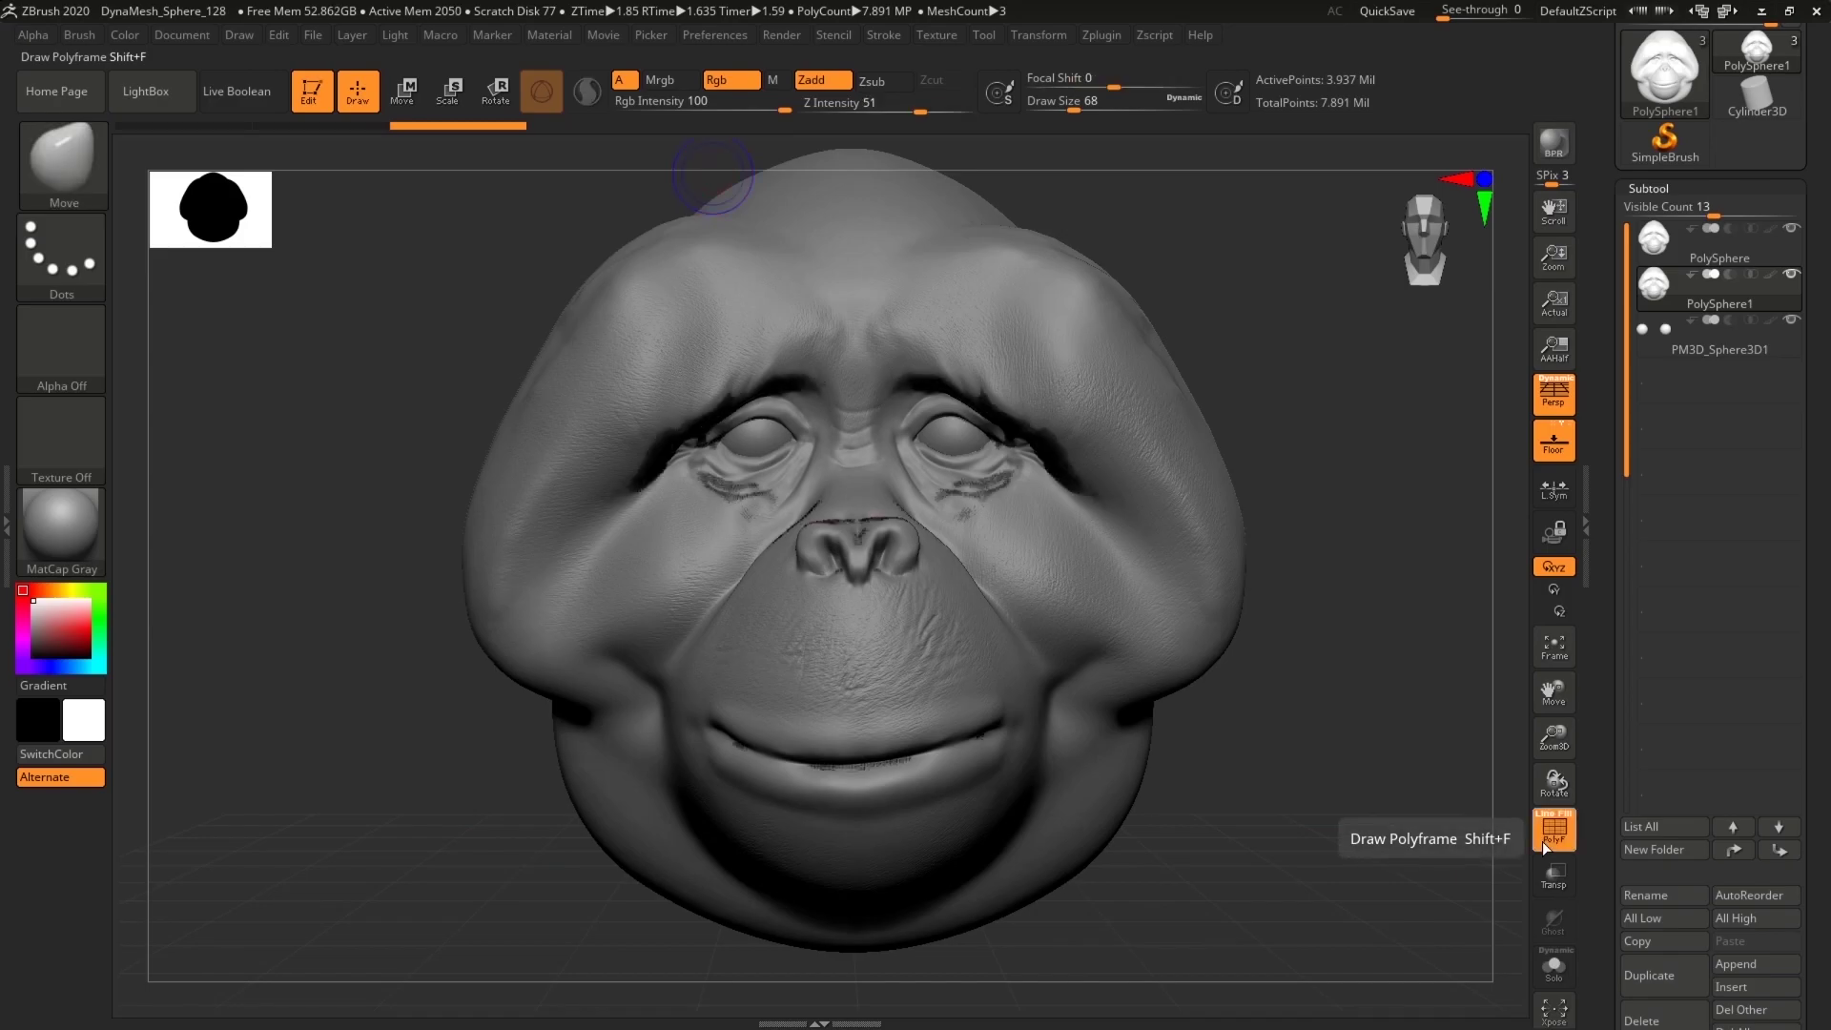
pyautogui.moveTo(1240, 730); pyautogui.dragTo(1365, 705)
# Step: Push the duplicate's protruding surface beneath the original around the nose and muzzle creases using draw size 177
pyautogui.moveTo(1087, 113); pyautogui.dragTo(1127, 117)
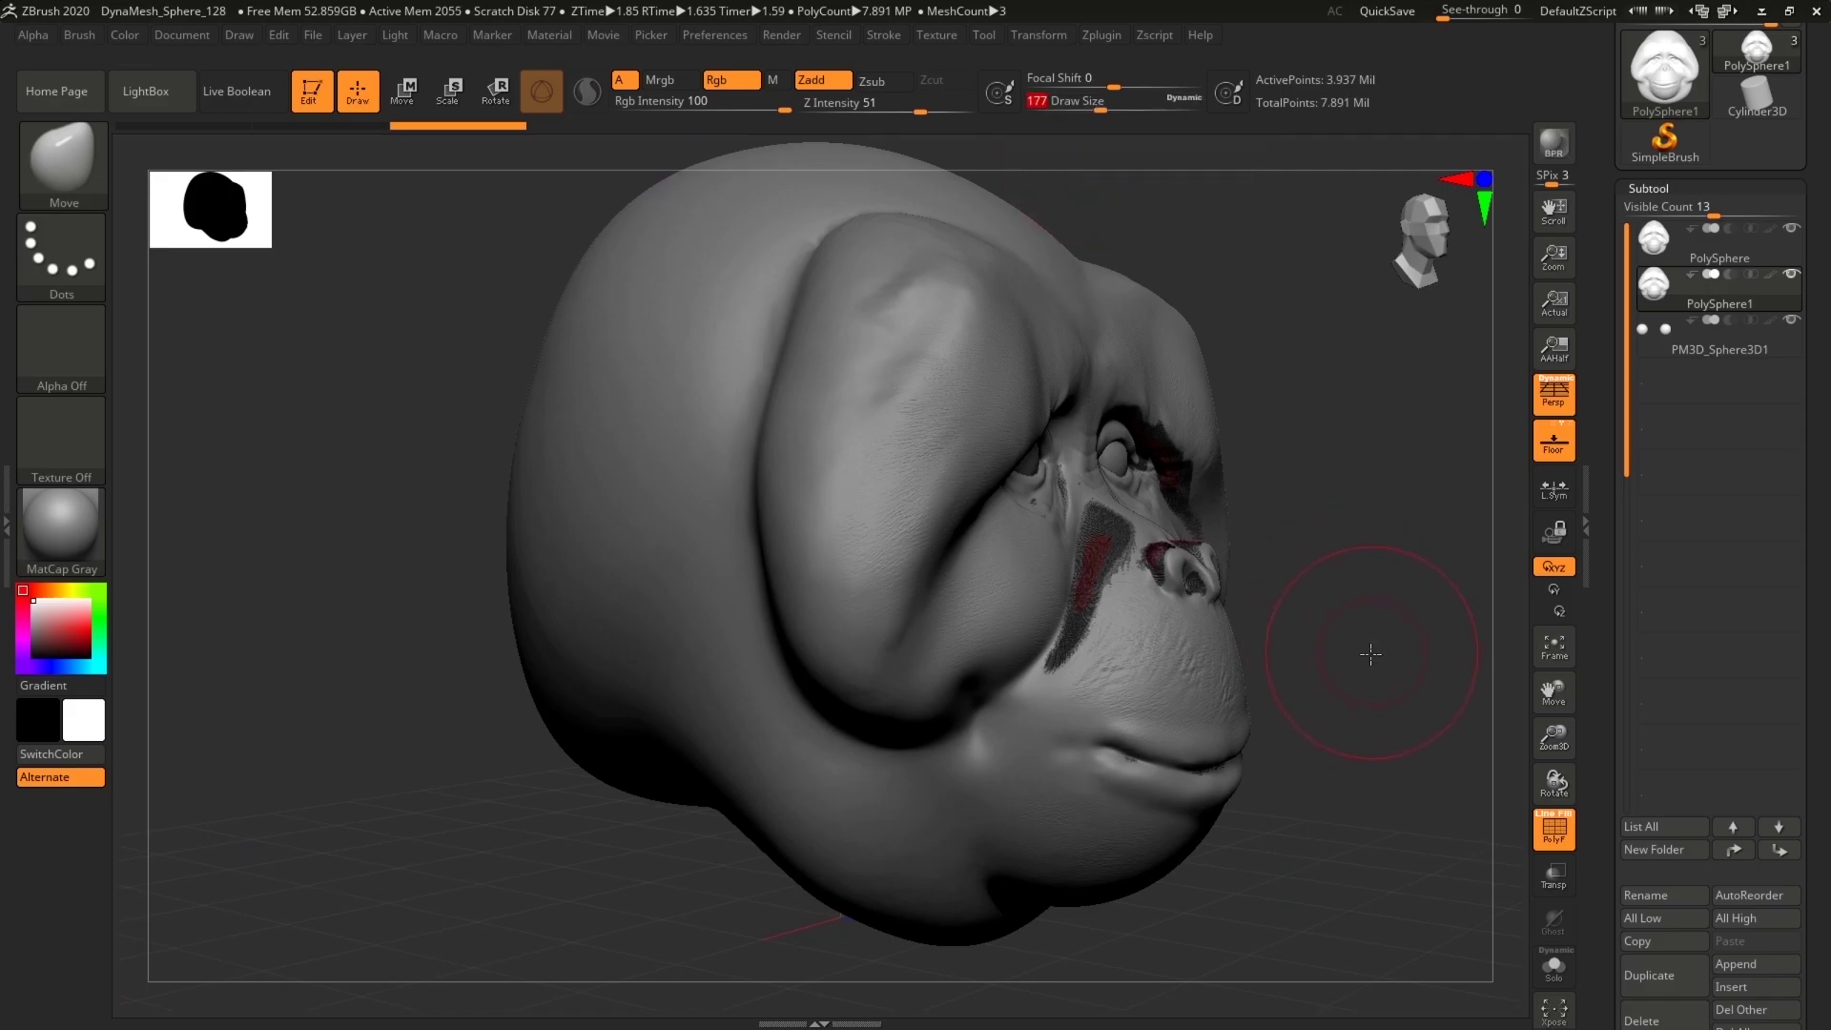
pyautogui.moveTo(1372, 655); pyautogui.dragTo(1397, 744)
pyautogui.moveTo(1407, 495); pyautogui.dragTo(1283, 544)
pyautogui.moveTo(1154, 487); pyautogui.dragTo(1171, 597)
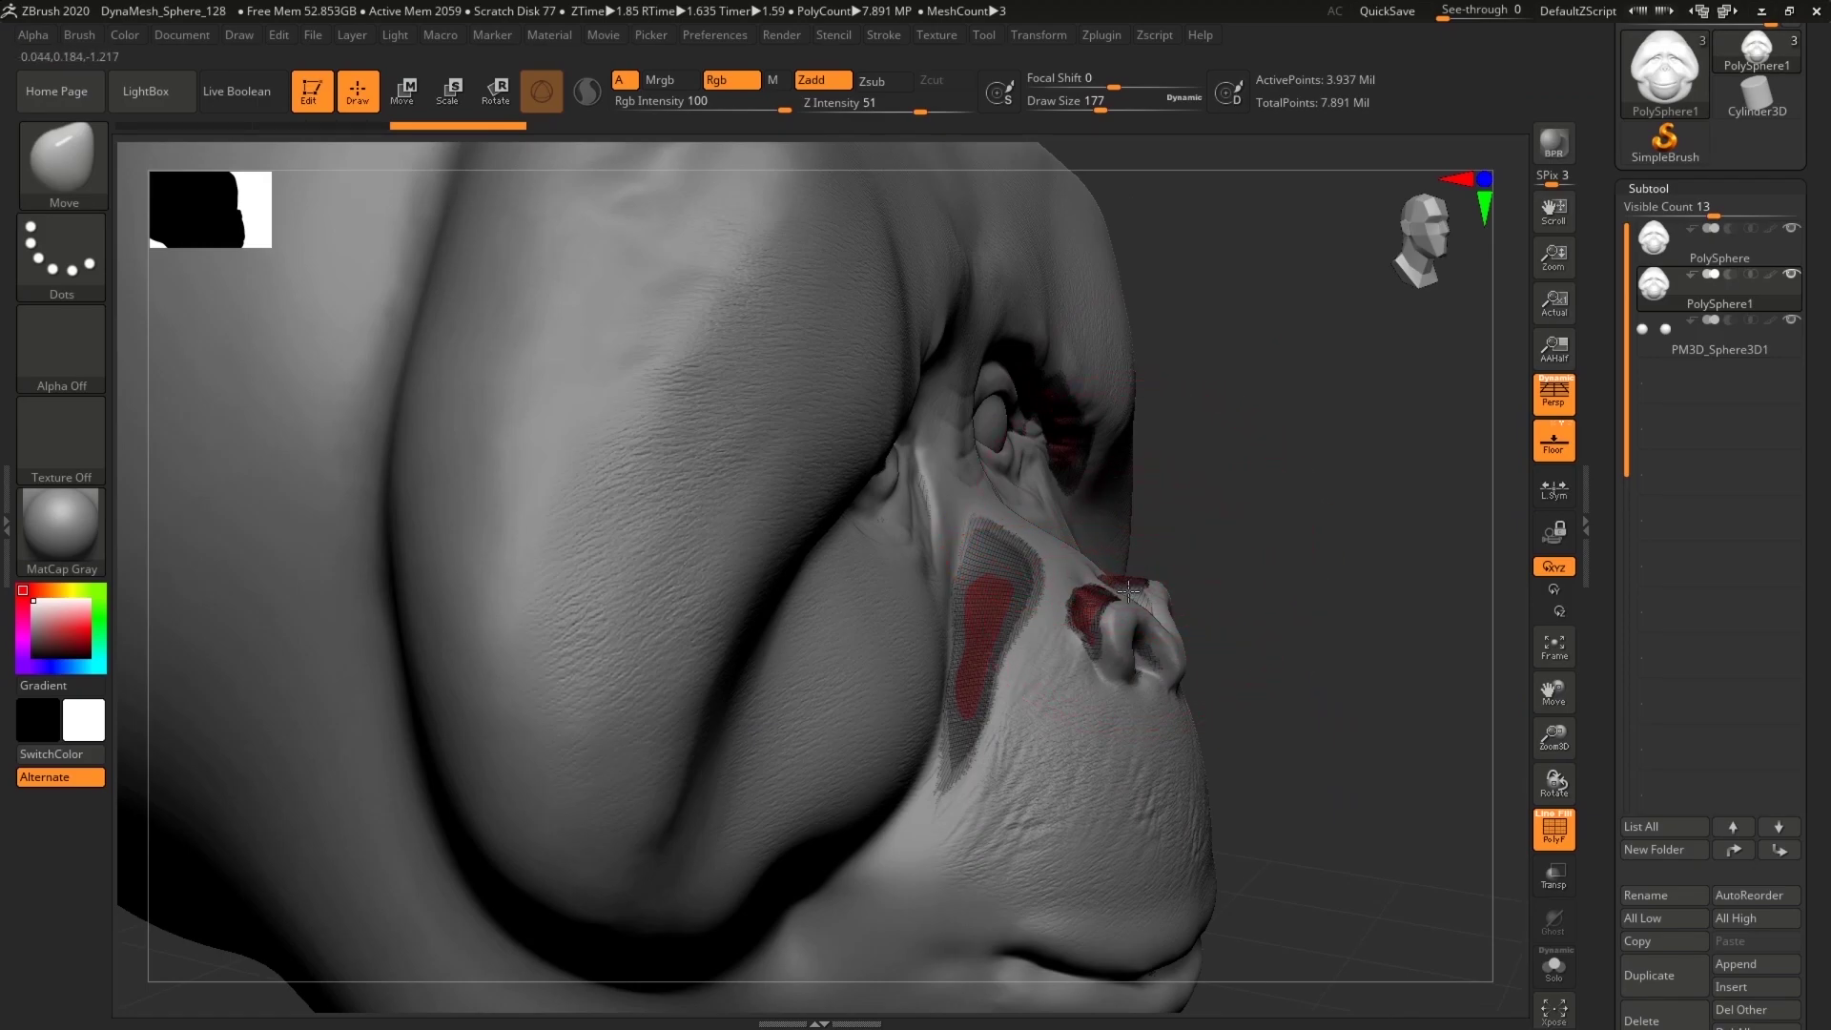
pyautogui.moveTo(1349, 661); pyautogui.dragTo(1161, 645)
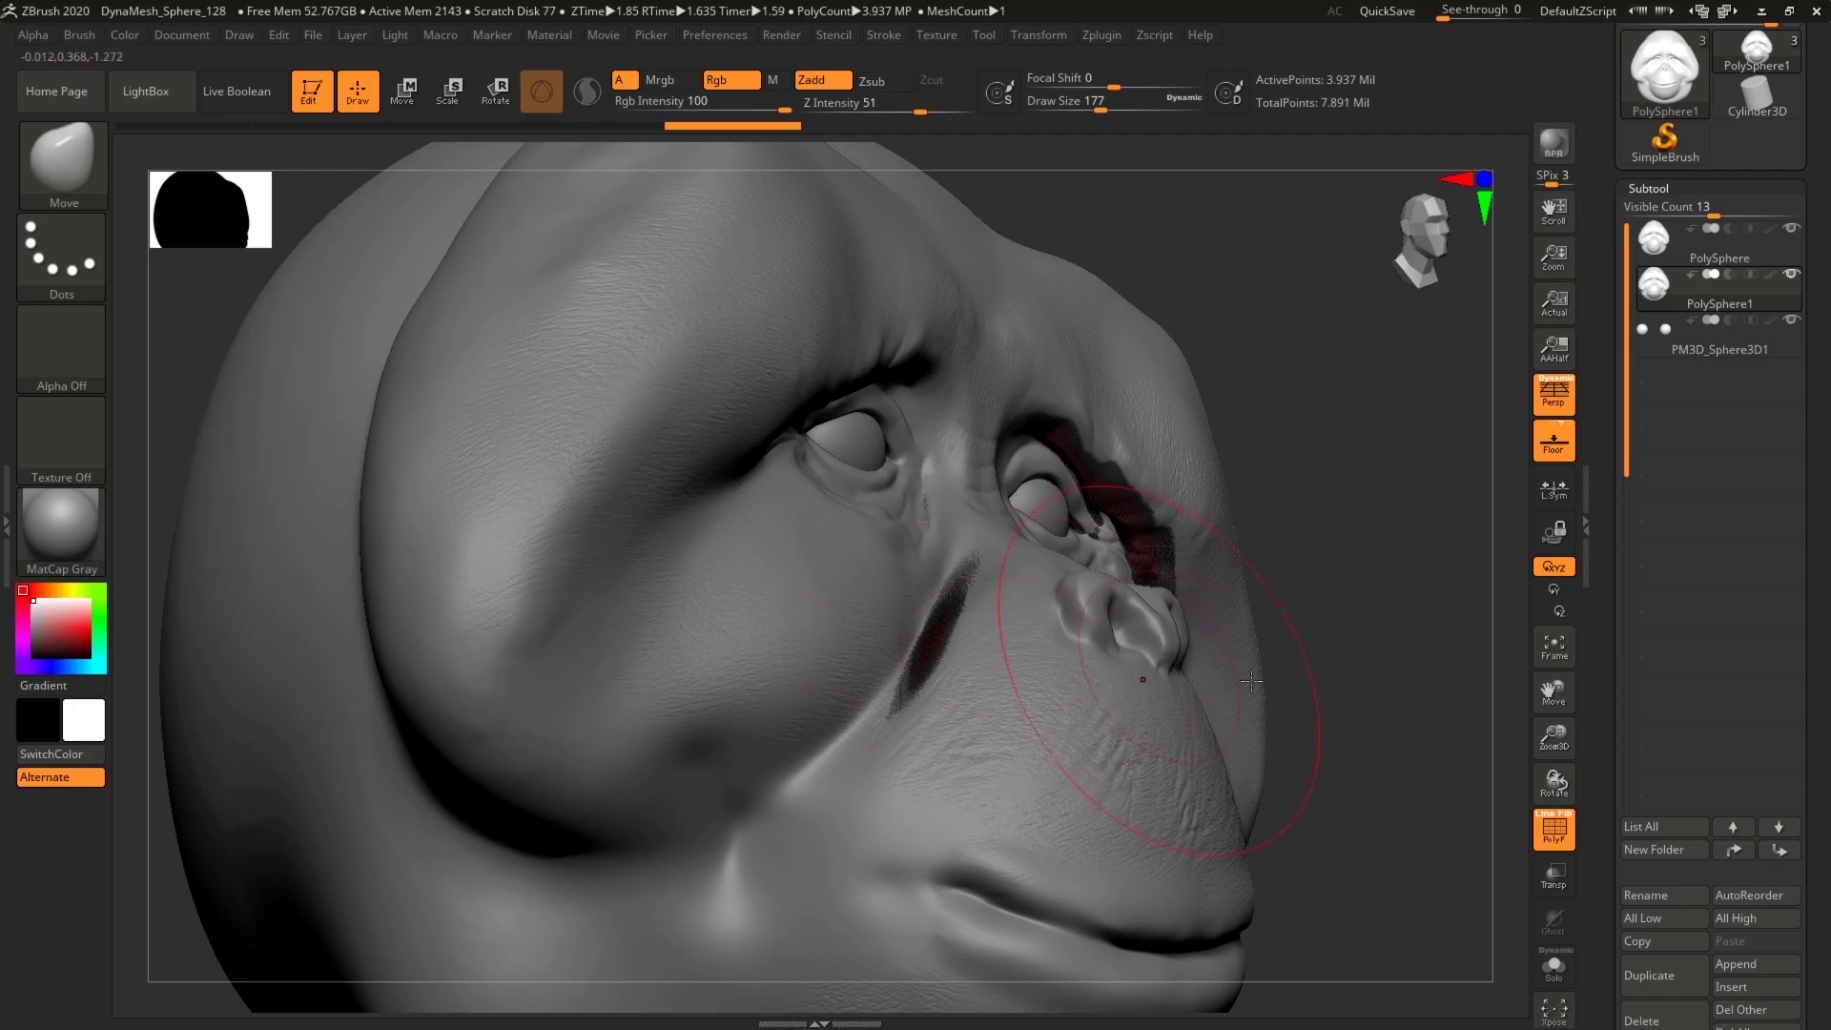
pyautogui.moveTo(1293, 679); pyautogui.dragTo(1320, 613)
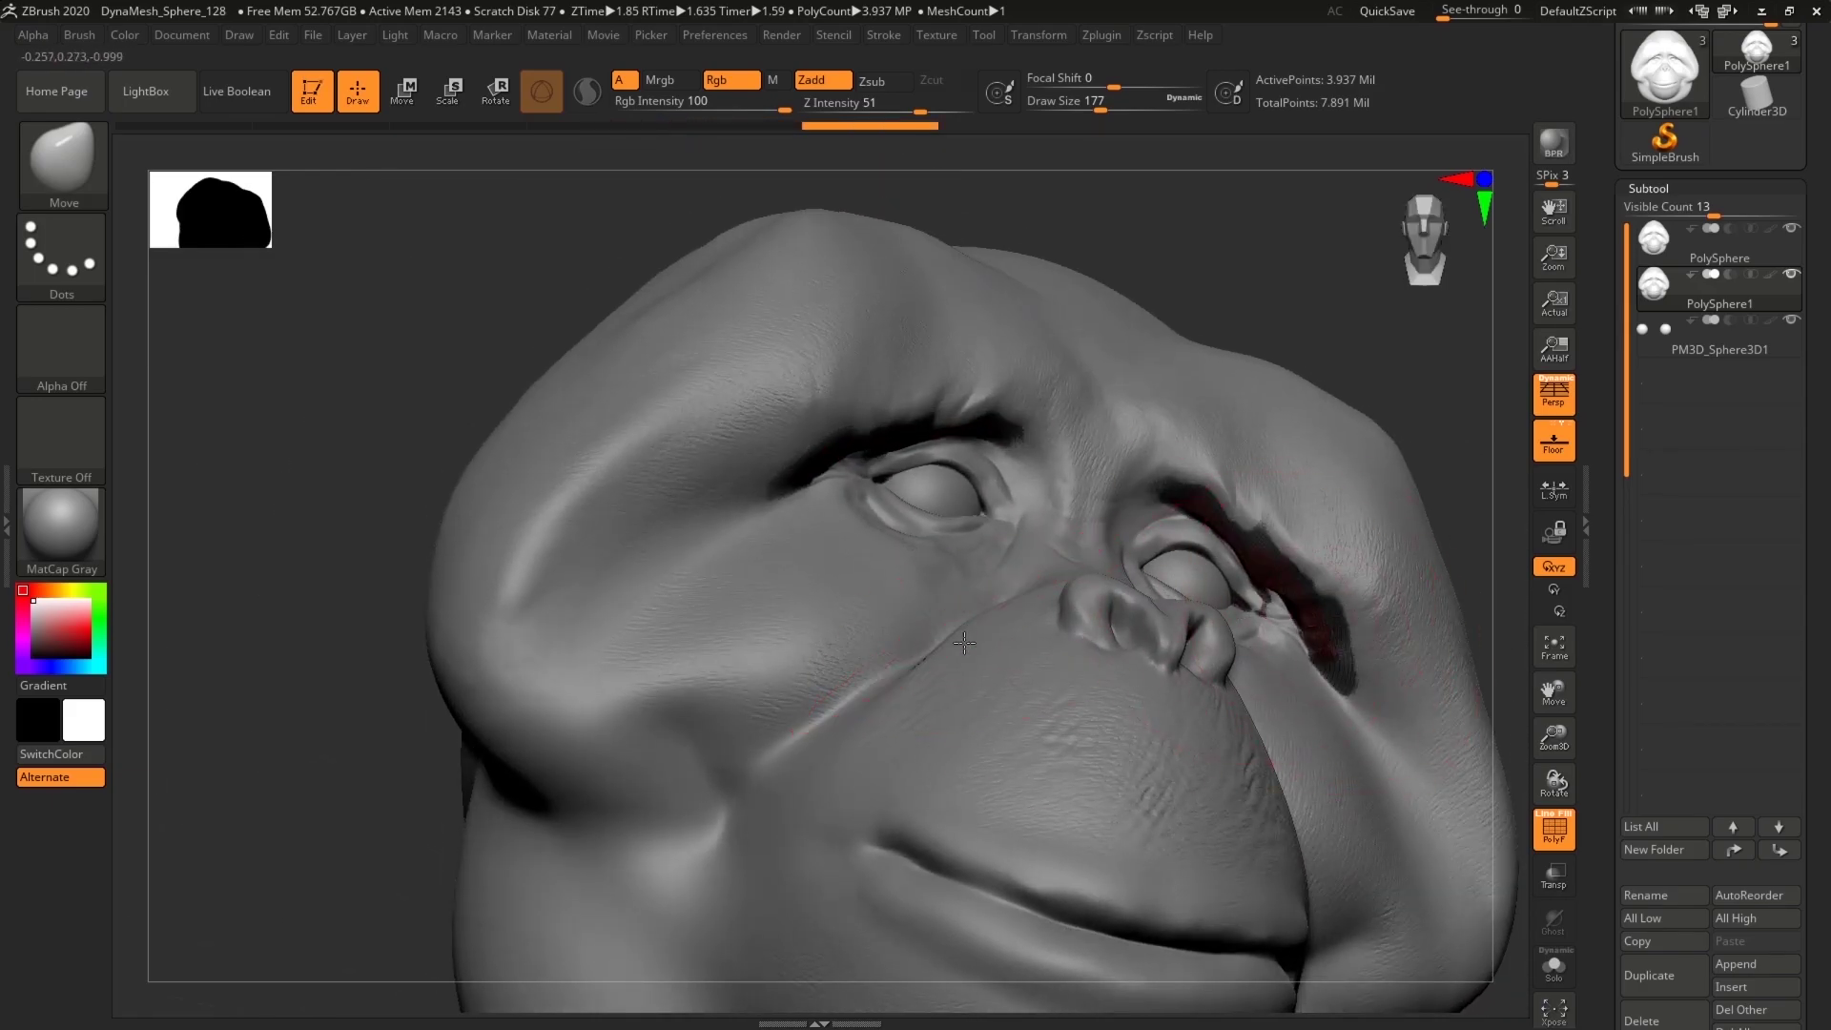
# Step: Continue pushing the duplicate beneath the original around the brows, eyes and cheeks with the Move brush
pyautogui.moveTo(1372, 326); pyautogui.dragTo(1303, 355)
pyautogui.moveTo(560, 706); pyautogui.dragTo(318, 679)
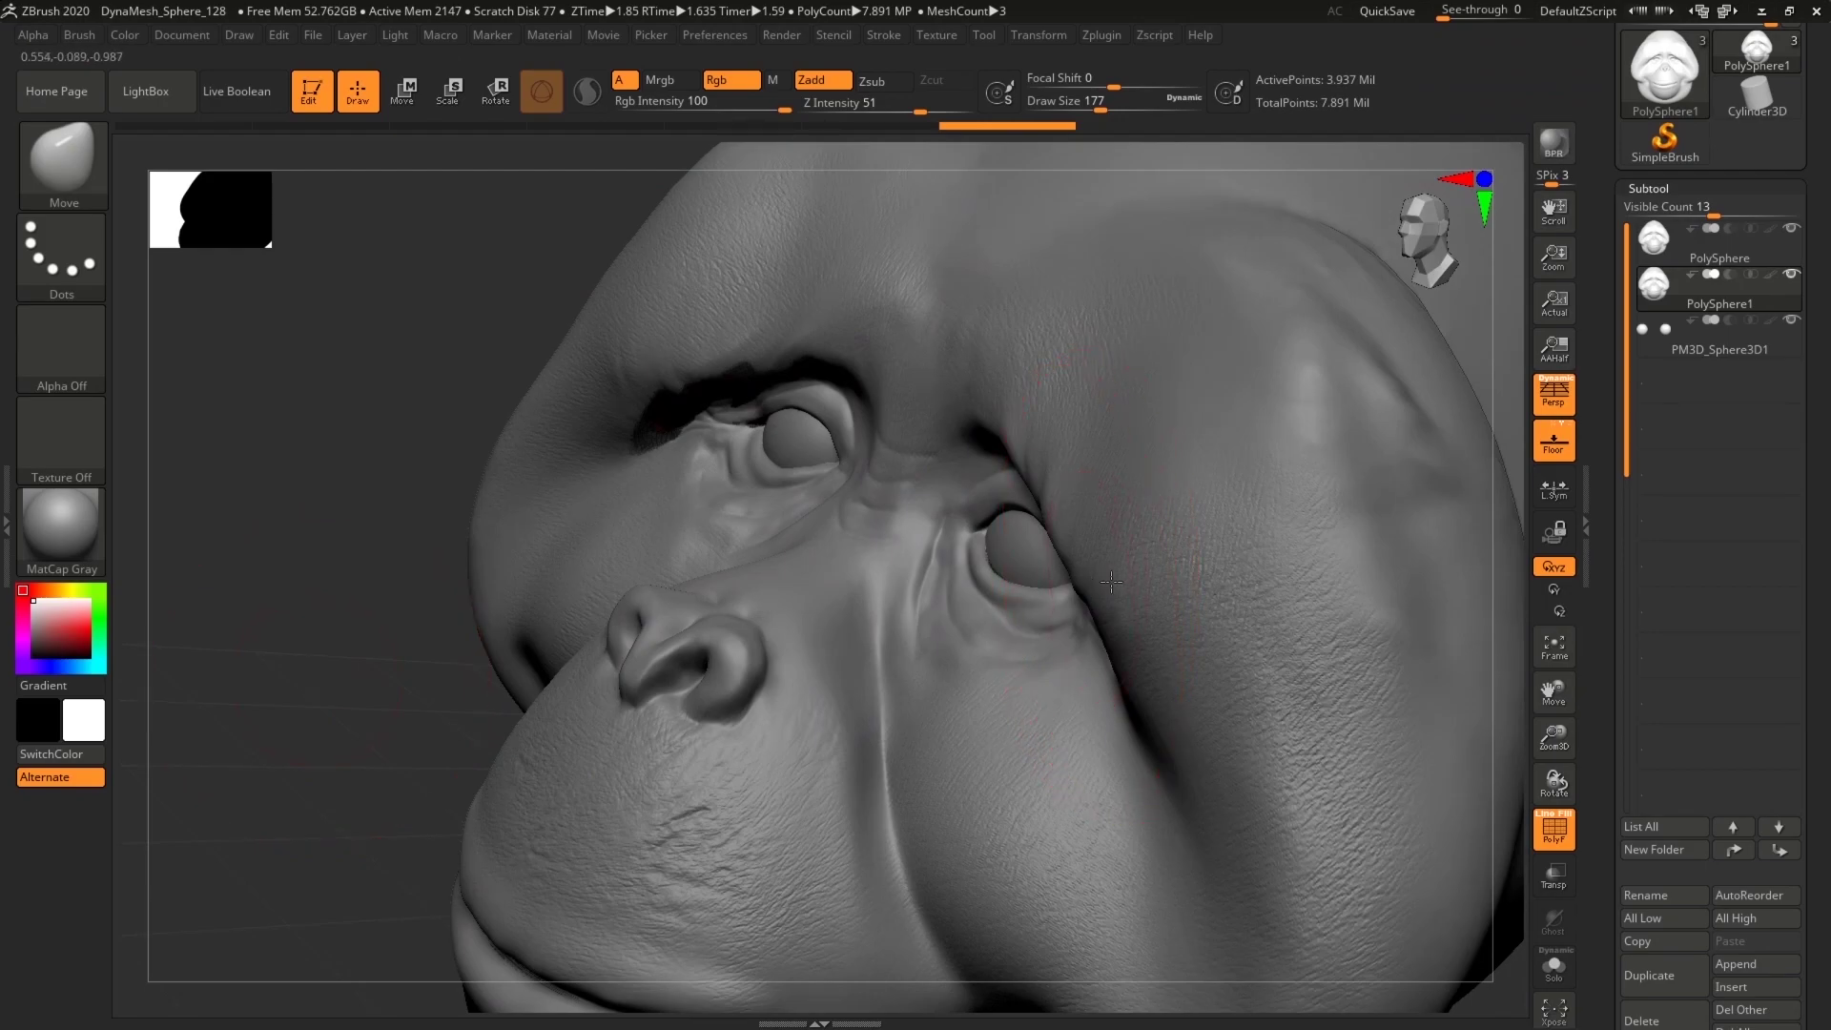
pyautogui.moveTo(448, 679); pyautogui.dragTo(558, 688)
pyautogui.keyDown('alt'); pyautogui.moveTo(1357, 711); pyautogui.dragTo(1305, 481); pyautogui.keyUp('alt')
pyautogui.moveTo(1349, 635); pyautogui.dragTo(1033, 611)
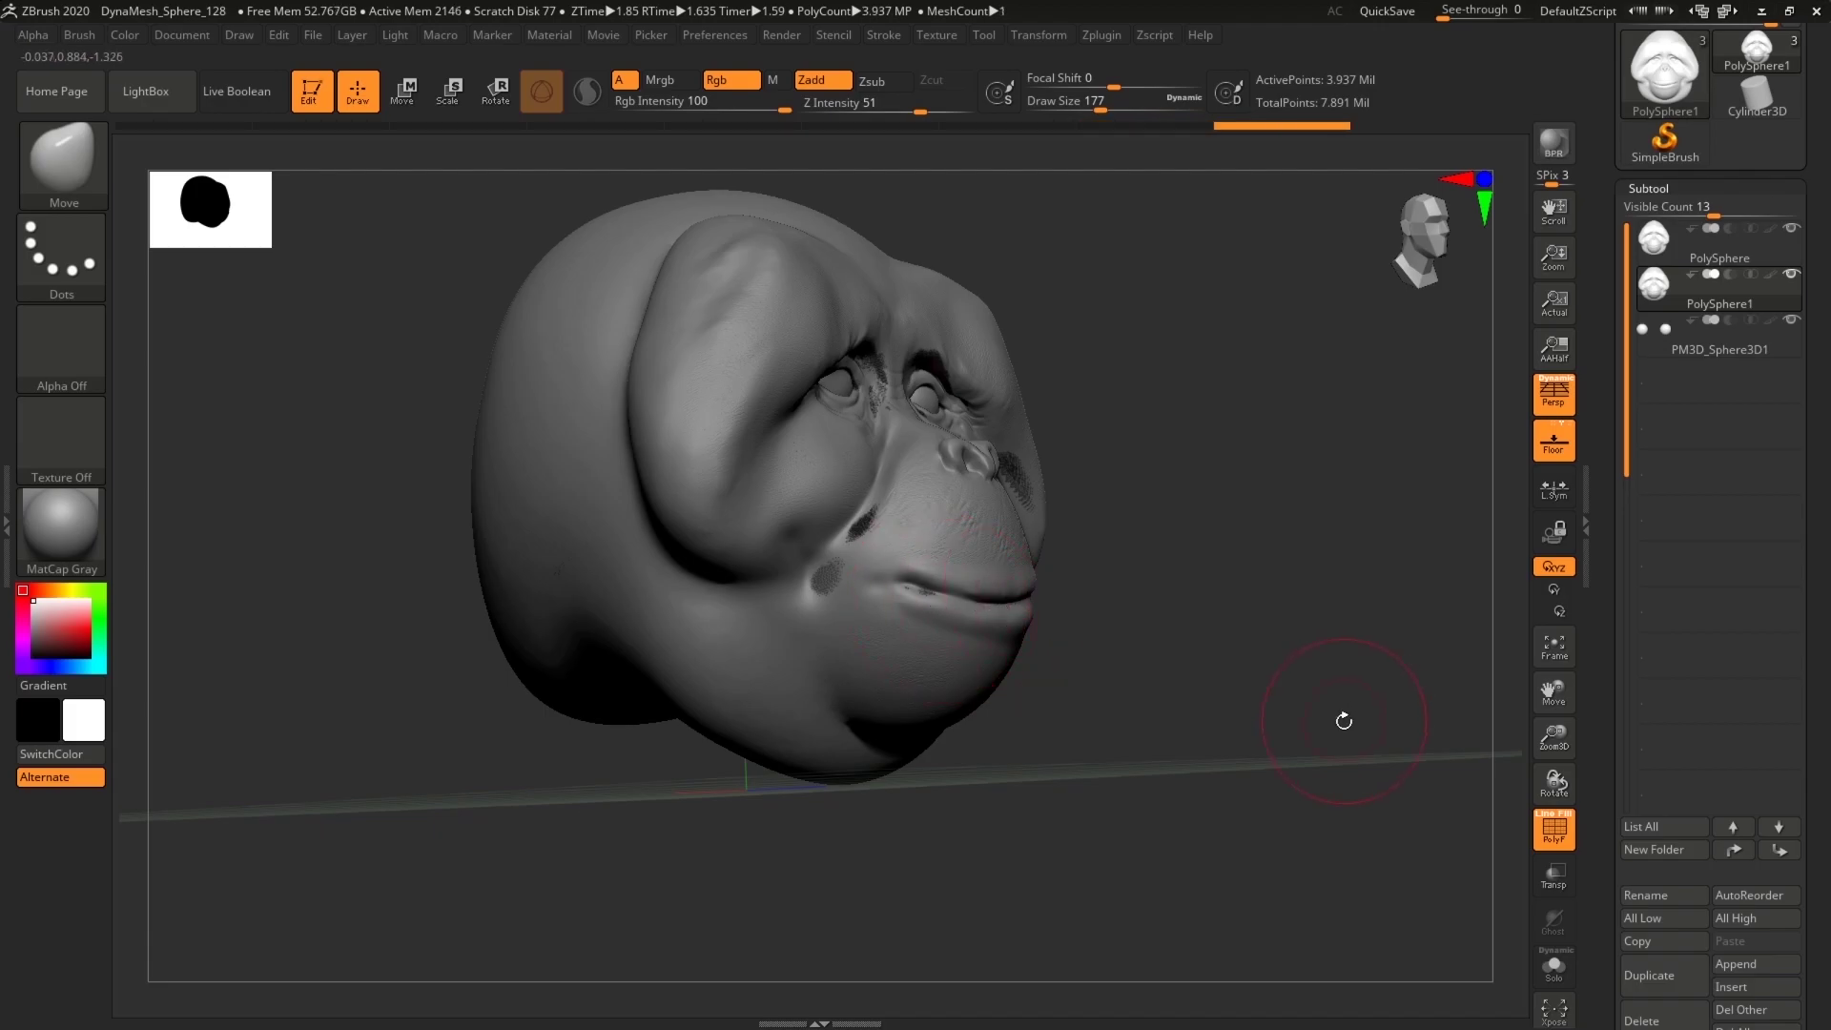
# Step: Isolate the duplicated head, shrink it with an Inflate deformation of -12 and show all subtools again
pyautogui.keyDown('shift'); pyautogui.moveTo(1336, 727); pyautogui.dragTo(1257, 789); pyautogui.keyUp('shift')
pyautogui.moveTo(1612, 828); pyautogui.dragTo(1611, 695)
pyautogui.scroll(-5, 1611, 696)
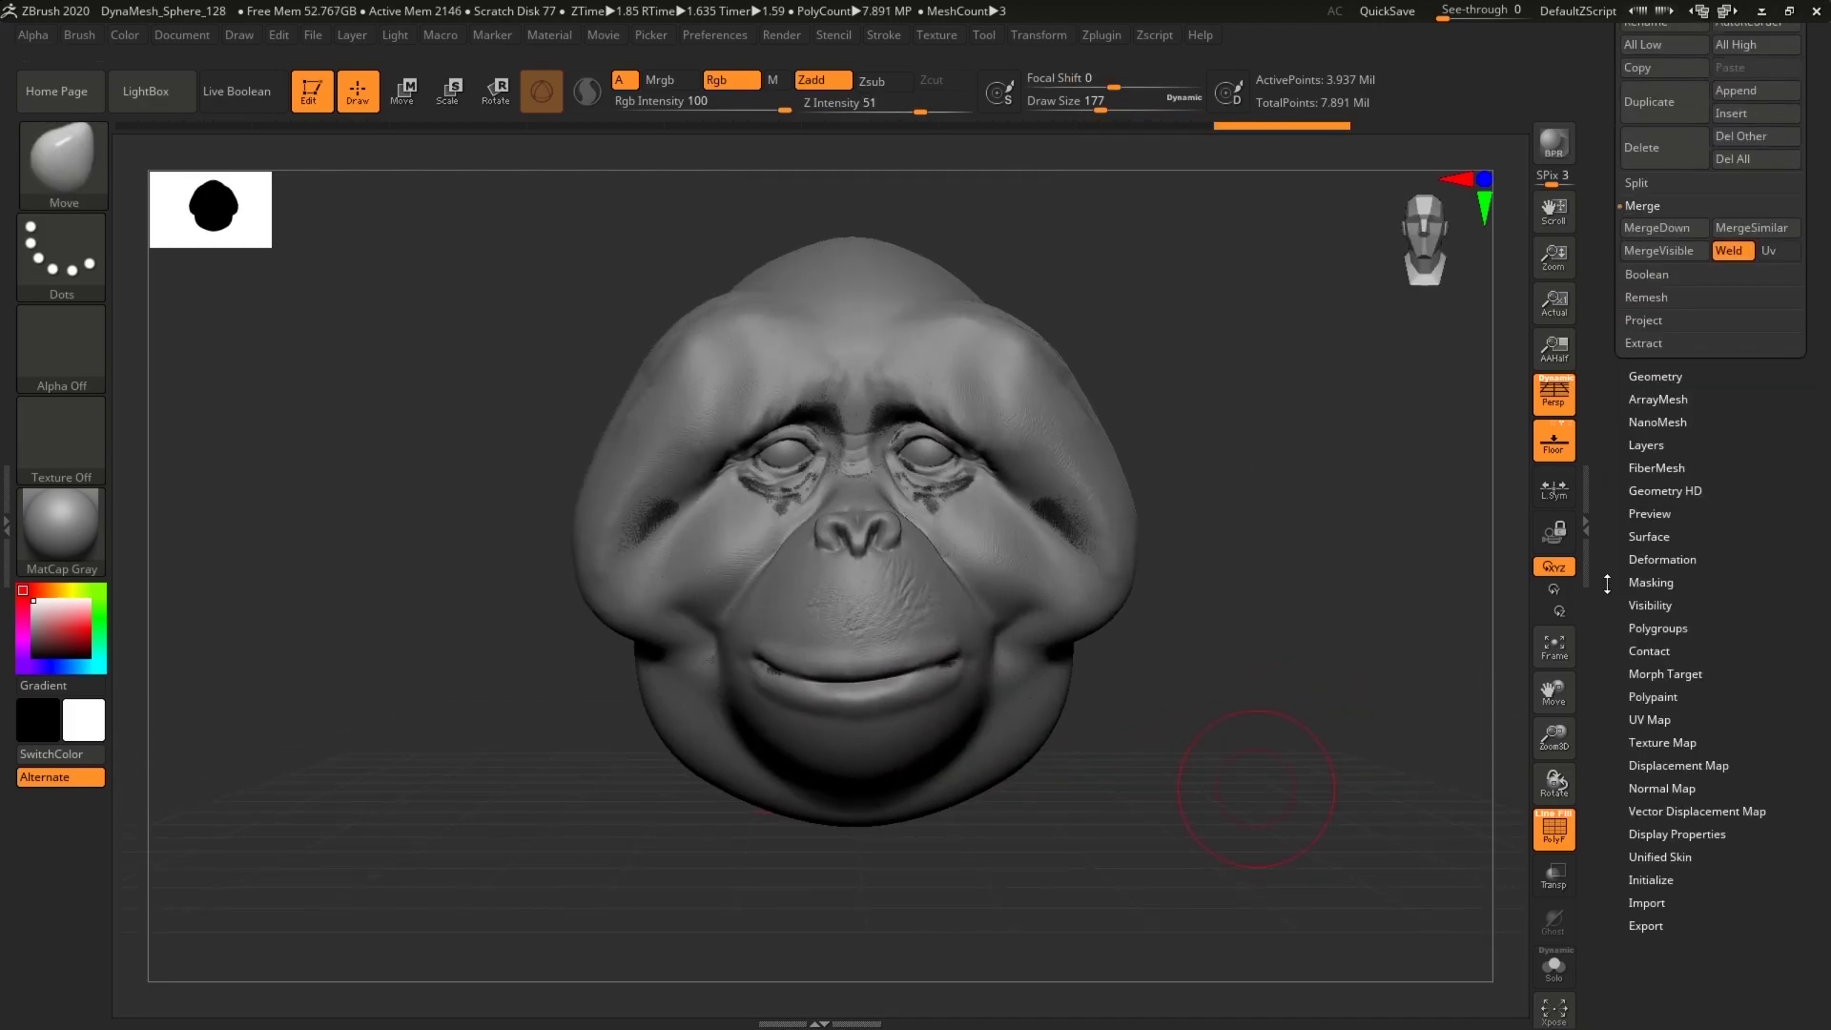
pyautogui.click(1694, 558)
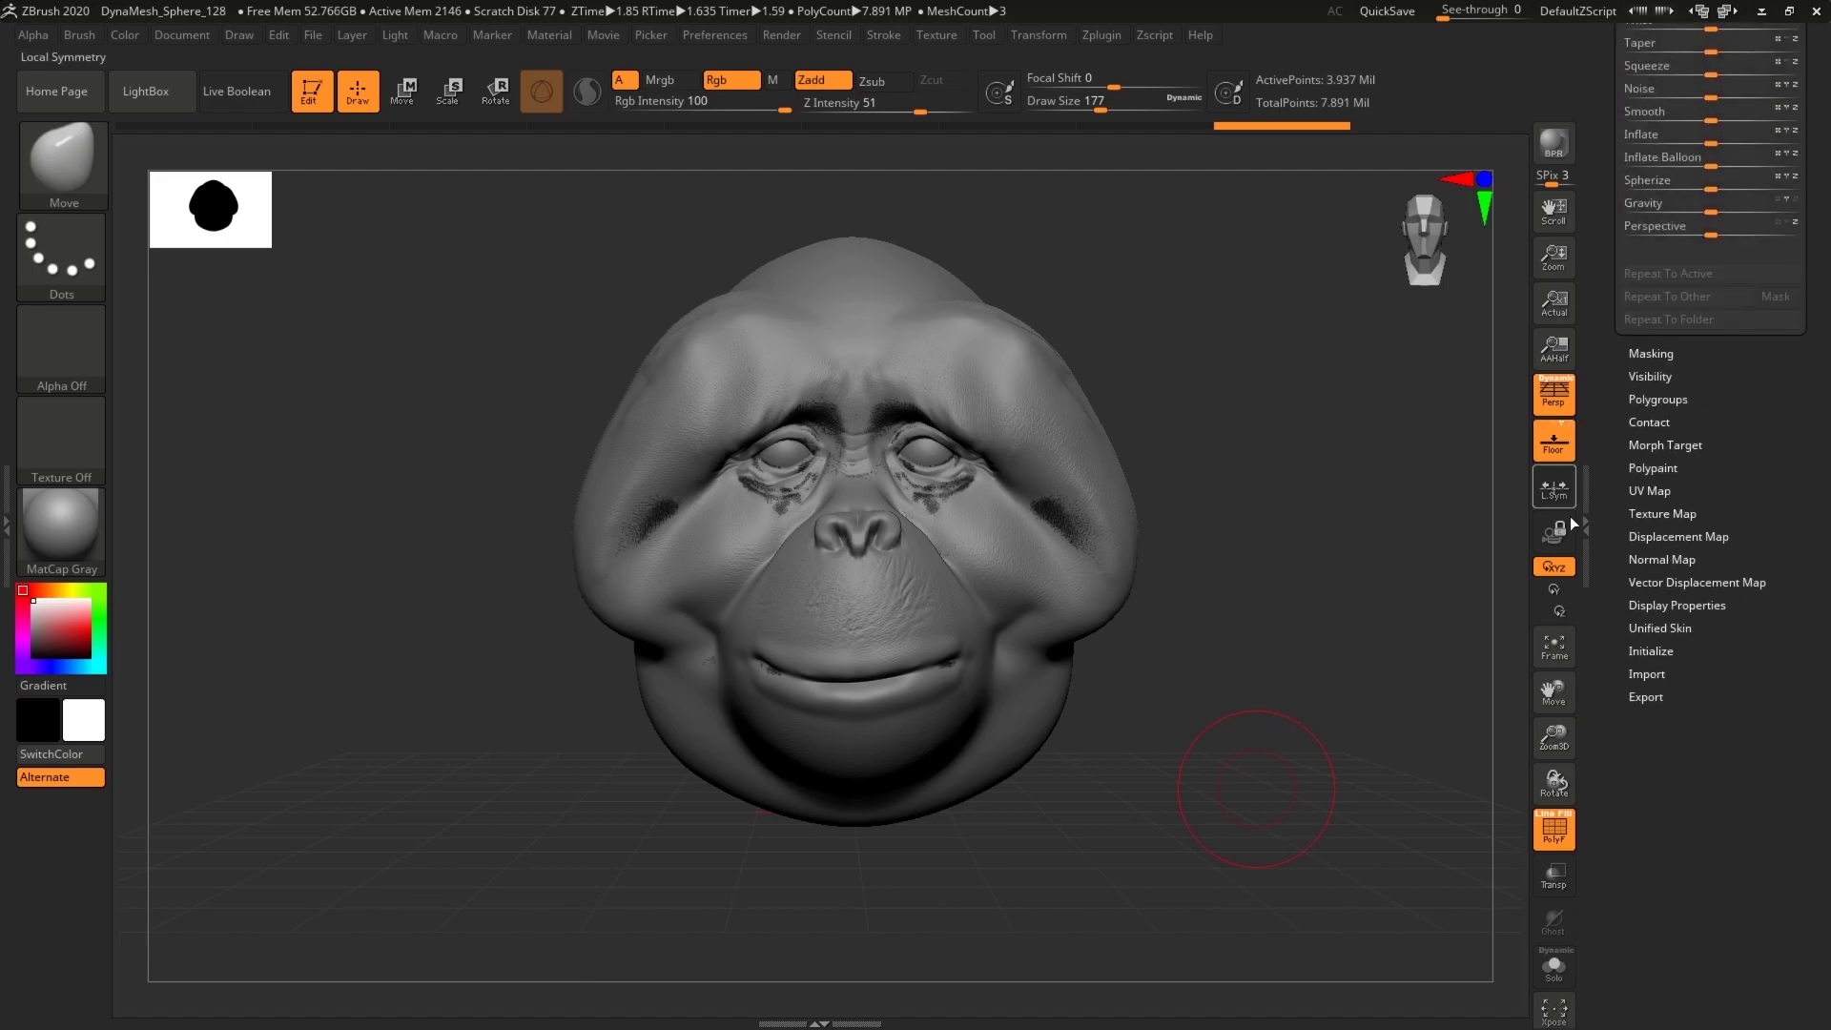
pyautogui.click(1556, 968)
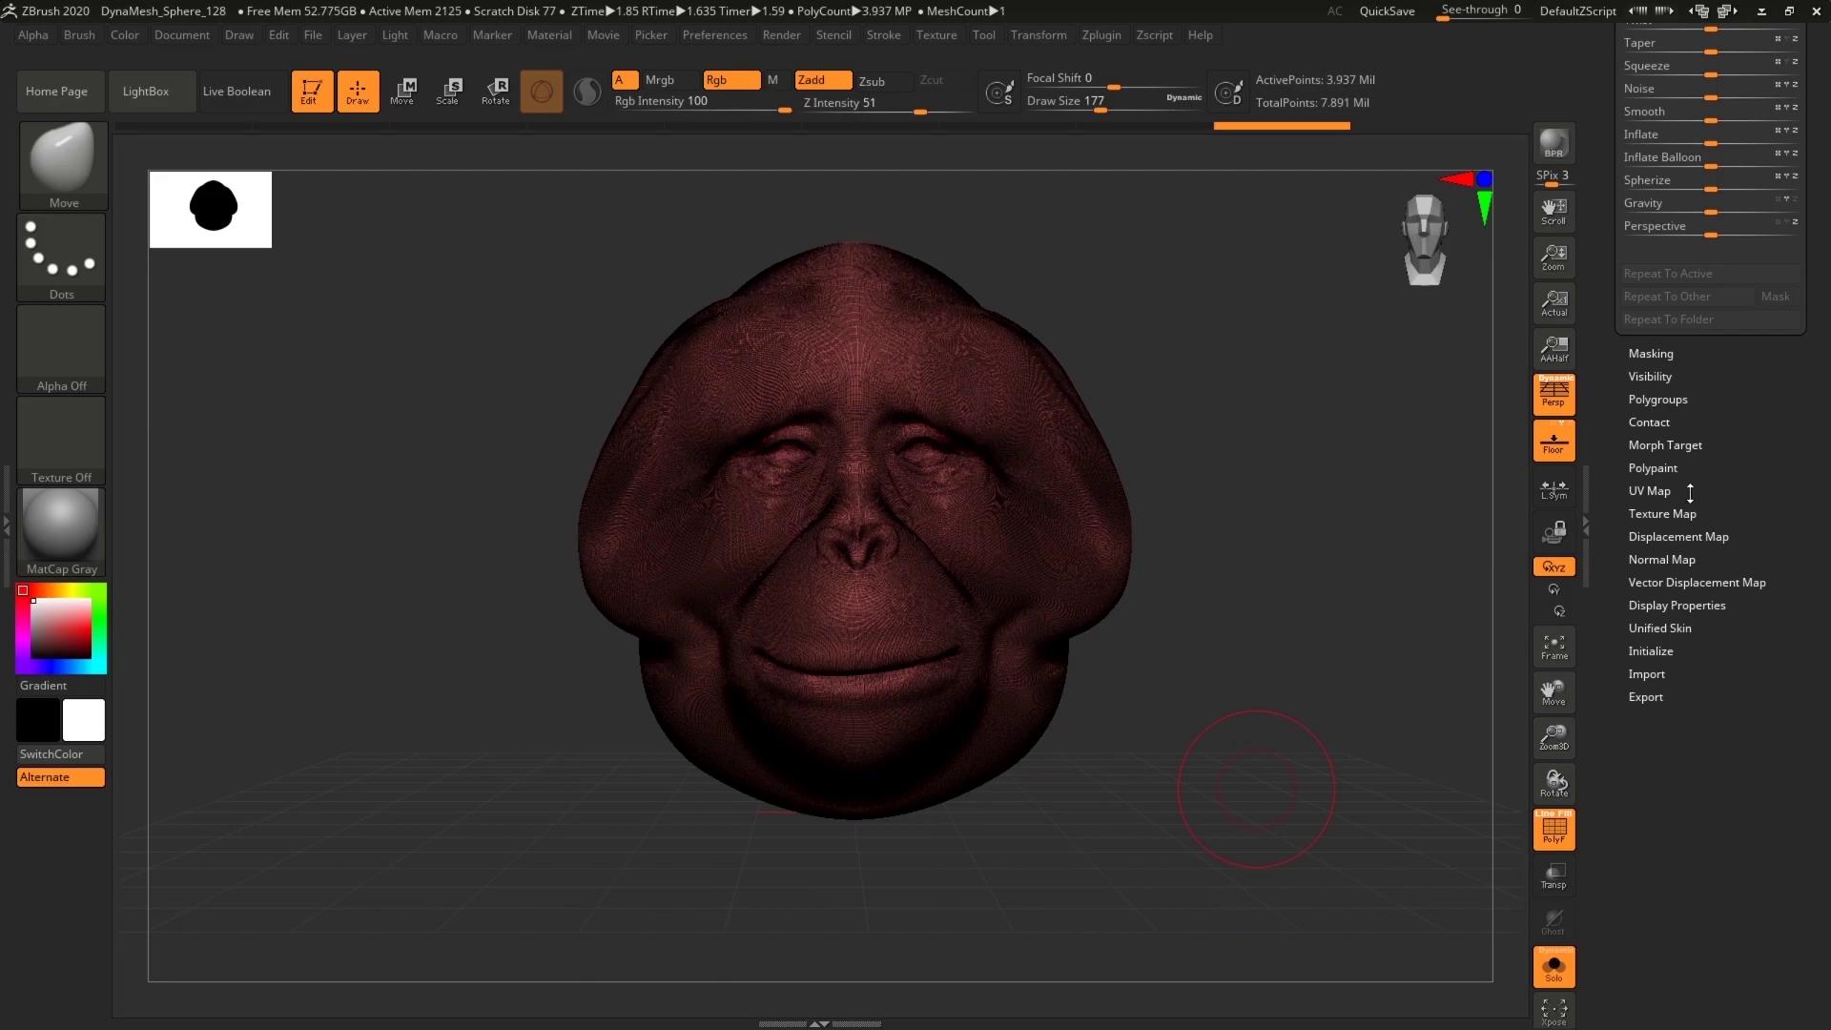
pyautogui.moveTo(1620, 250); pyautogui.dragTo(1620, 284)
pyautogui.moveTo(1713, 175); pyautogui.dragTo(1698, 180)
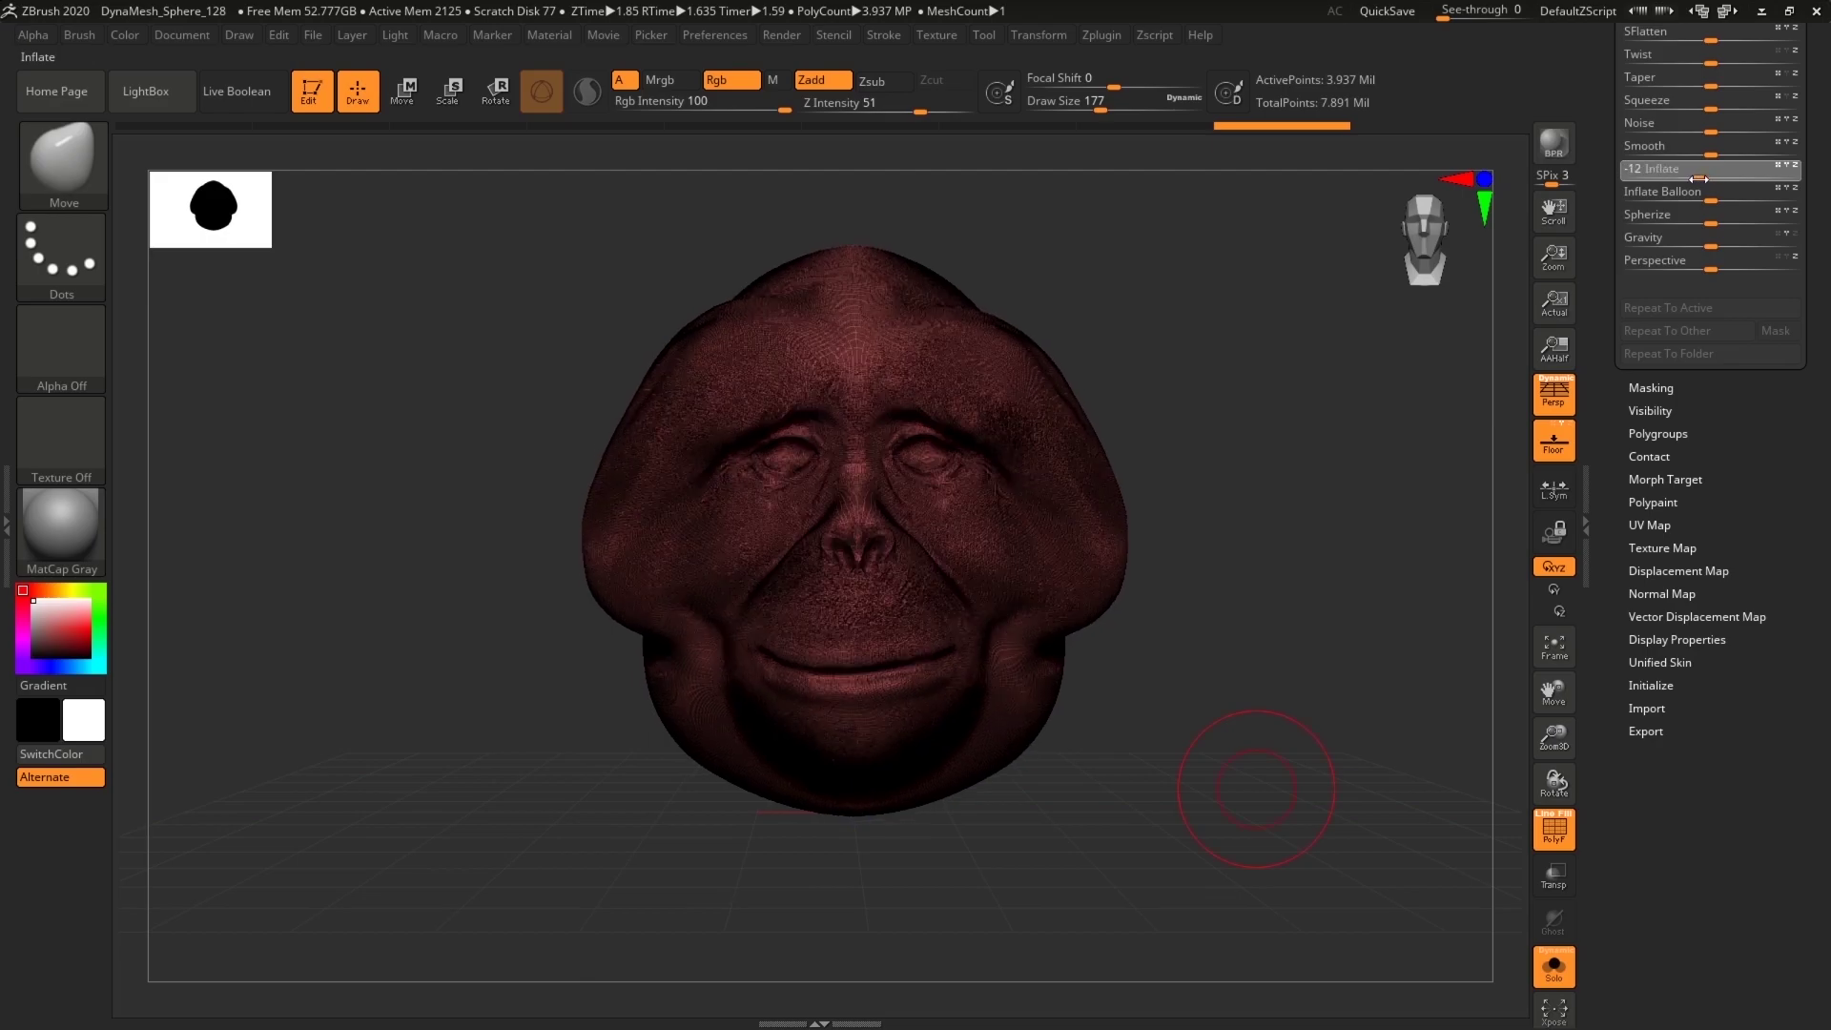
pyautogui.click(1549, 960)
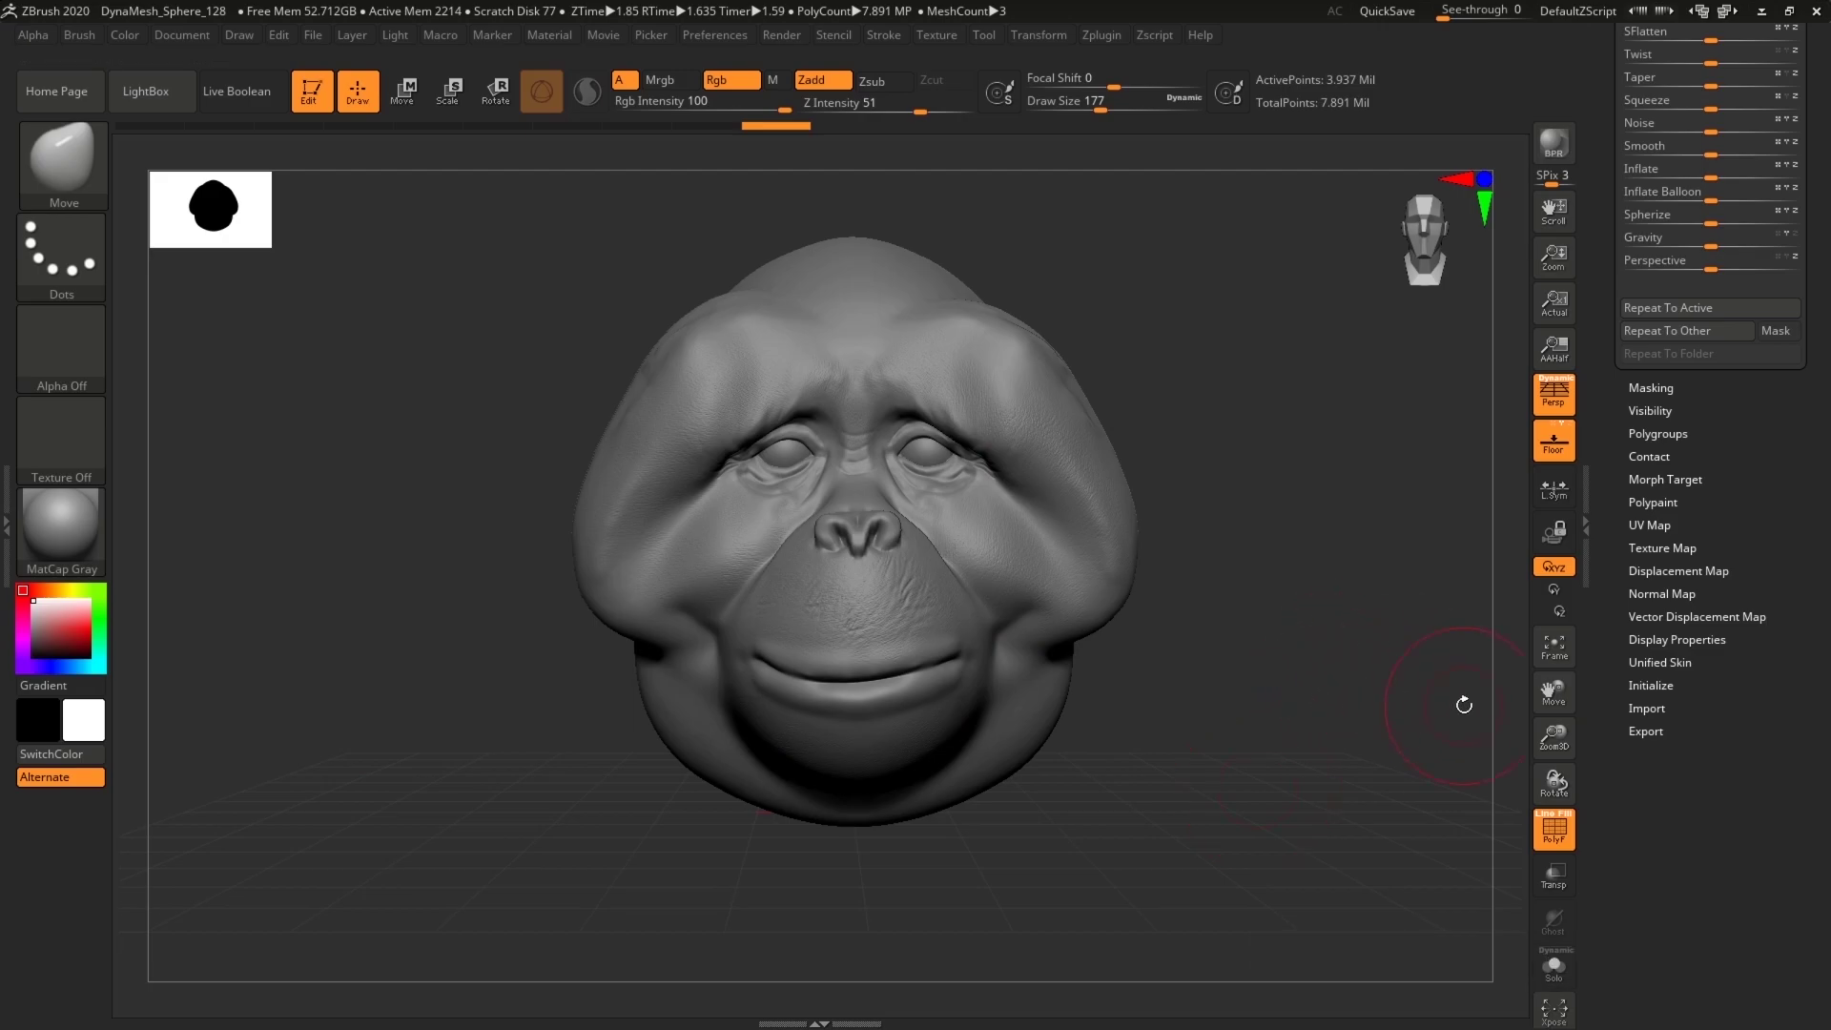
# Step: Hide the polyframe and compare the isolated inner head with both heads shown together
pyautogui.click(1549, 968)
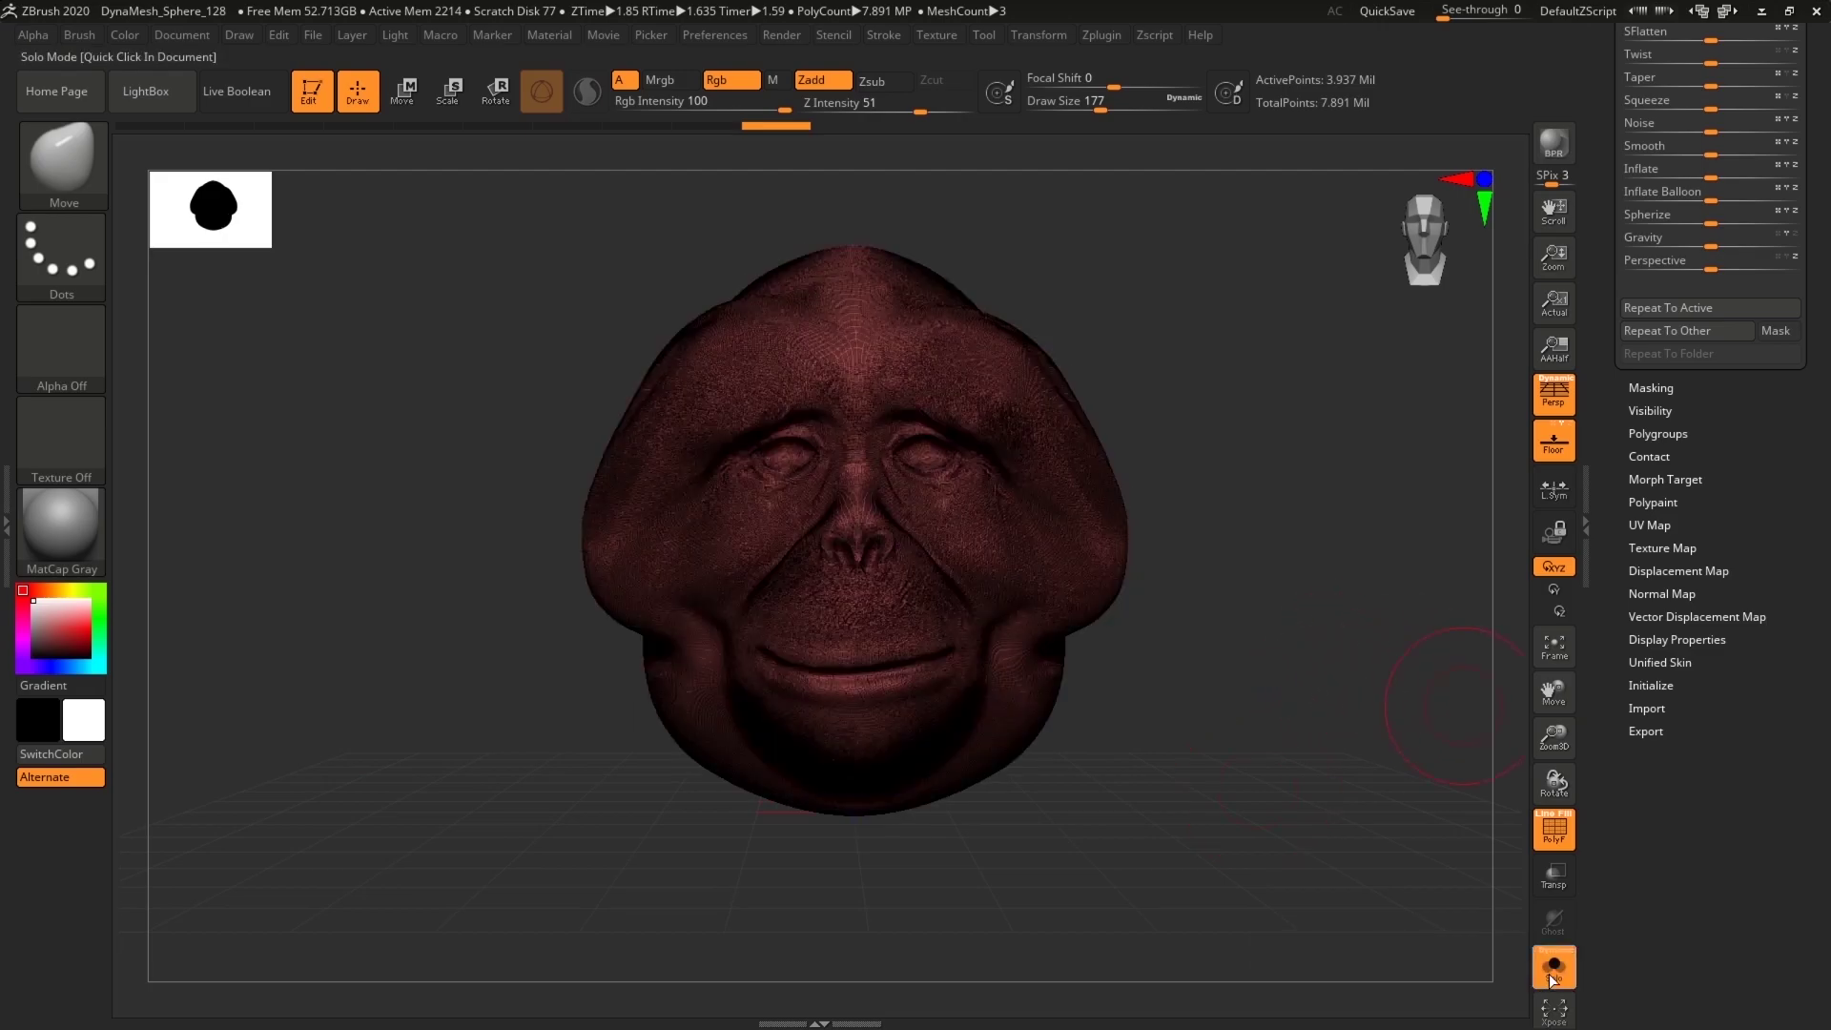
pyautogui.hotkey('shift', 'f')
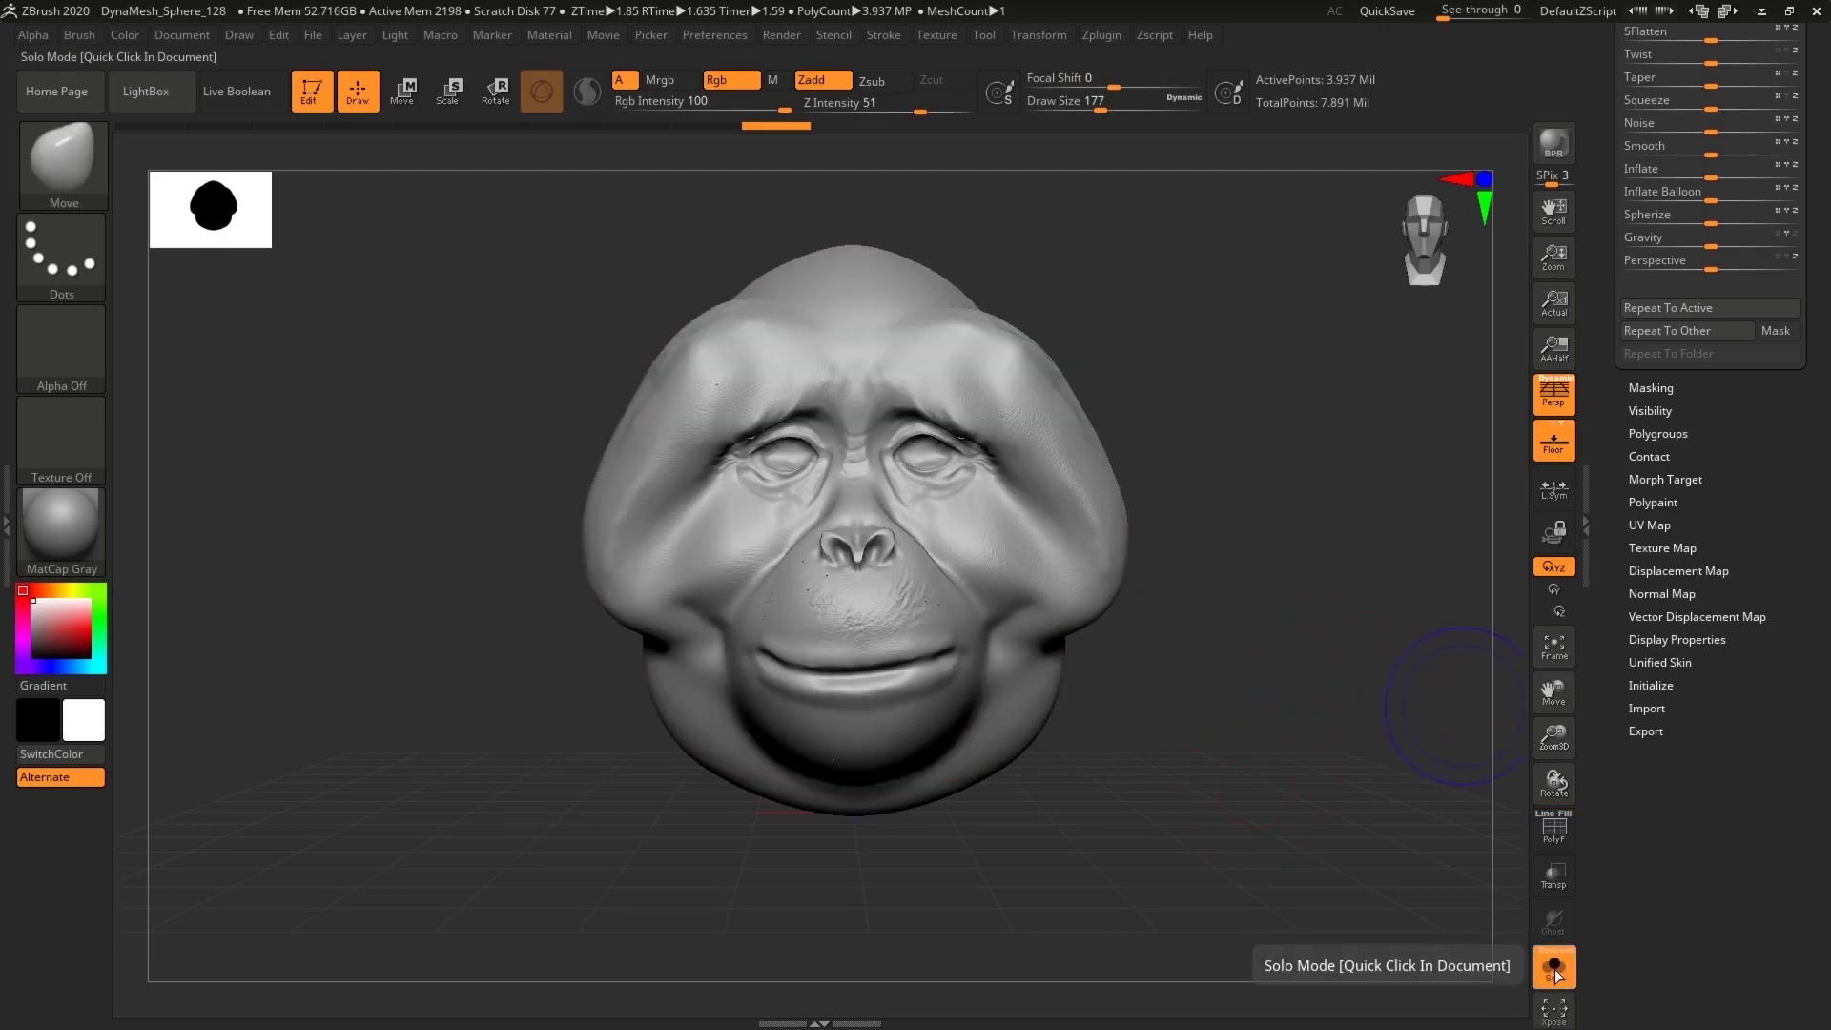
pyautogui.click(1554, 969)
pyautogui.click(1551, 966)
pyautogui.click(1552, 971)
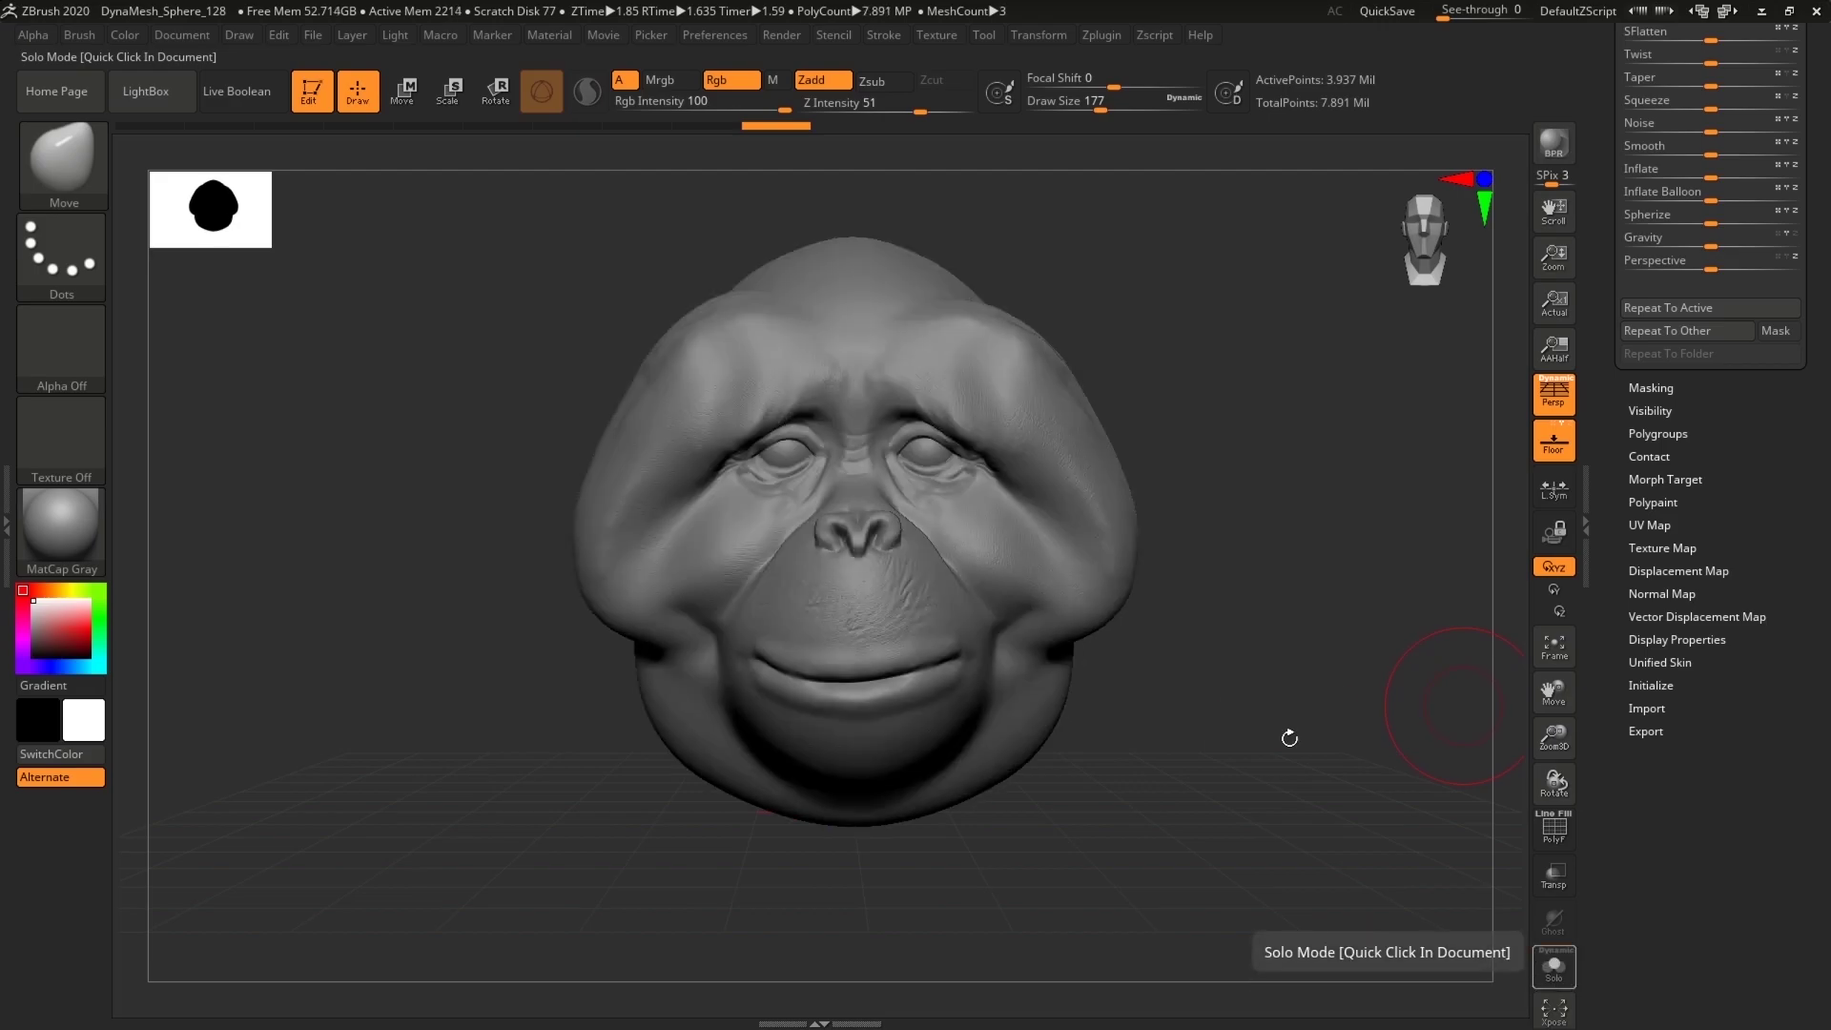
pyautogui.moveTo(1288, 741); pyautogui.dragTo(1320, 798)
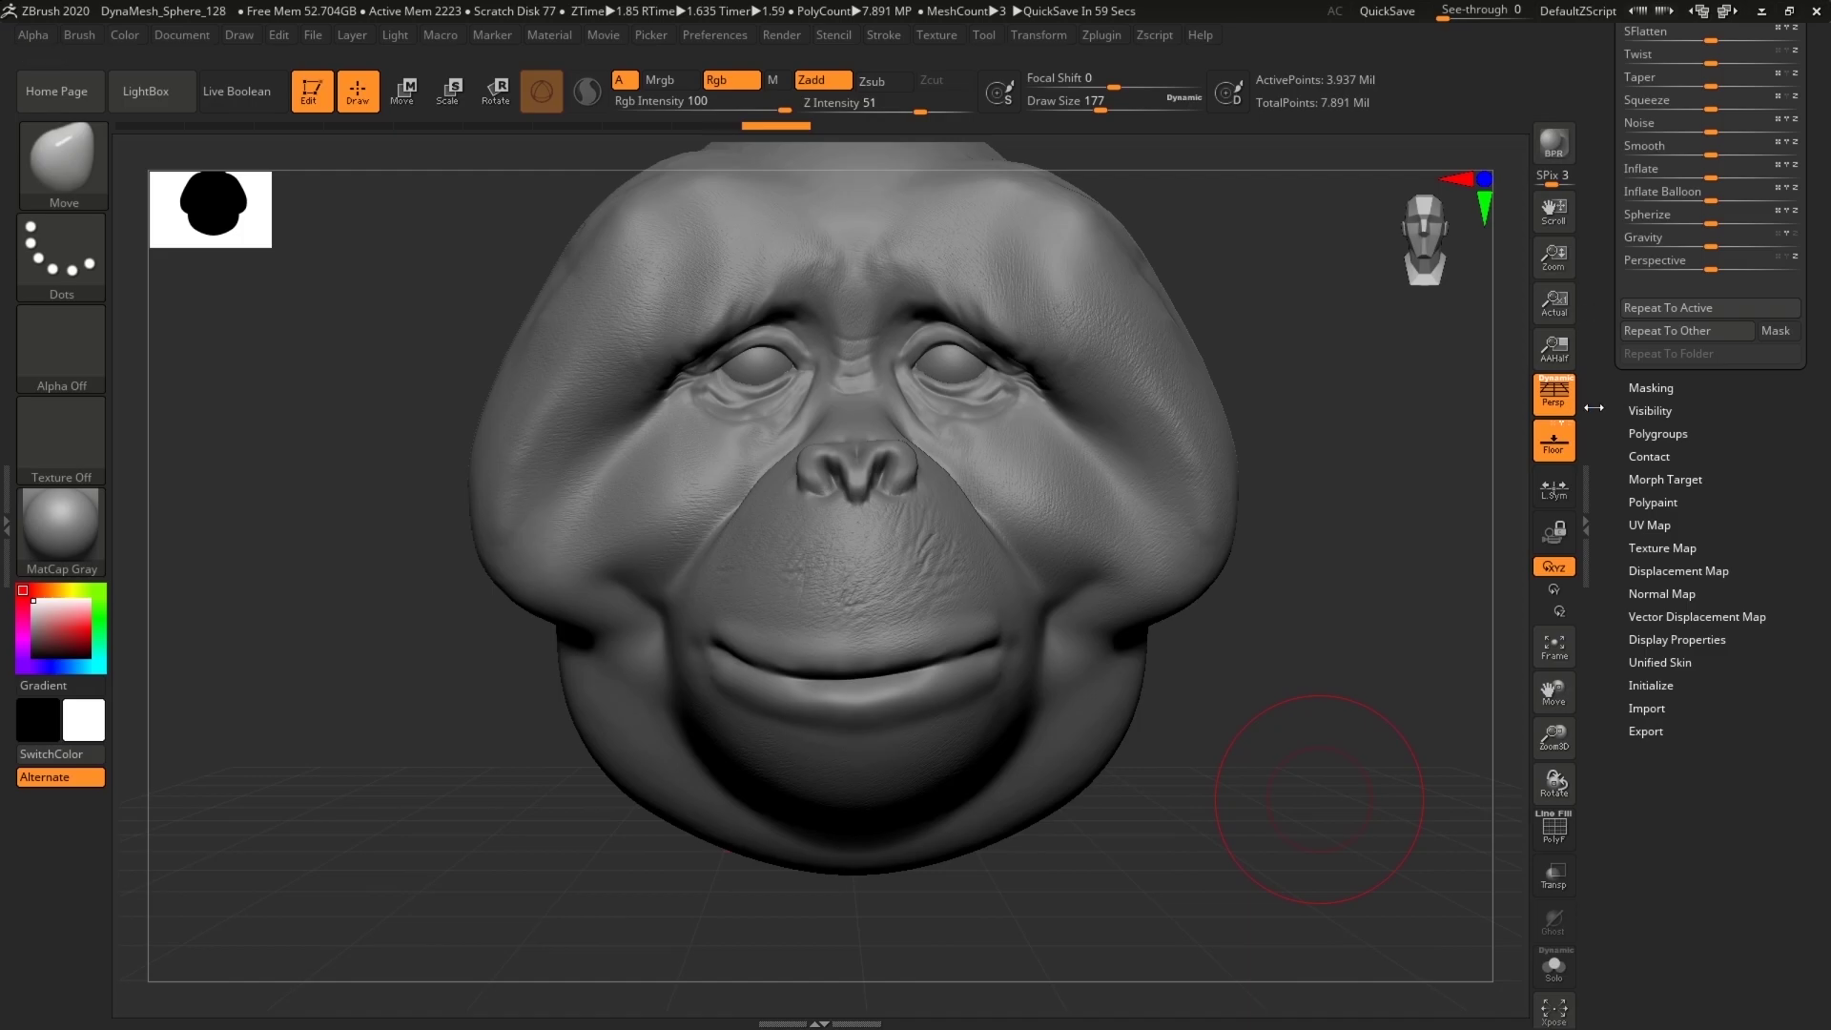
# Step: Build up strips along the muzzle crease with the ClayBuildup brush at draw sizes 49 and 25
pyautogui.click(70, 155)
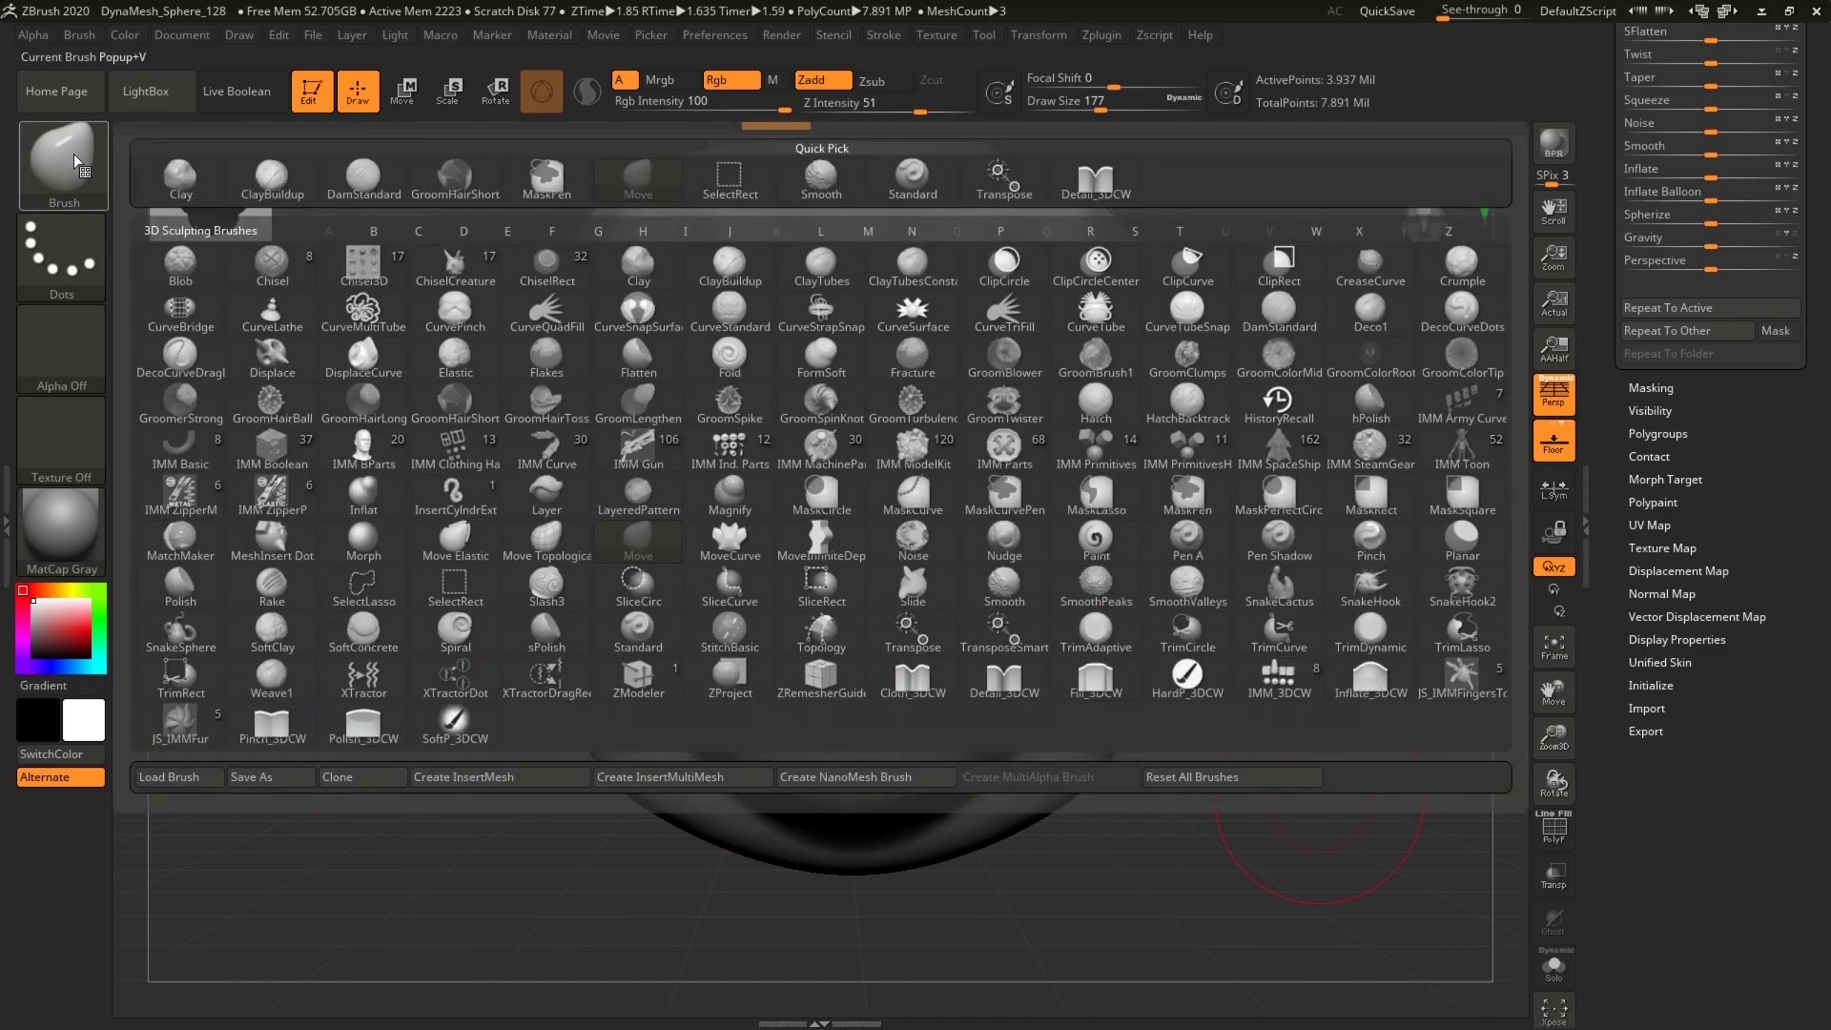
pyautogui.click(272, 176)
pyautogui.moveTo(1100, 110); pyautogui.dragTo(1068, 112)
pyautogui.moveTo(1384, 728); pyautogui.dragTo(1297, 735)
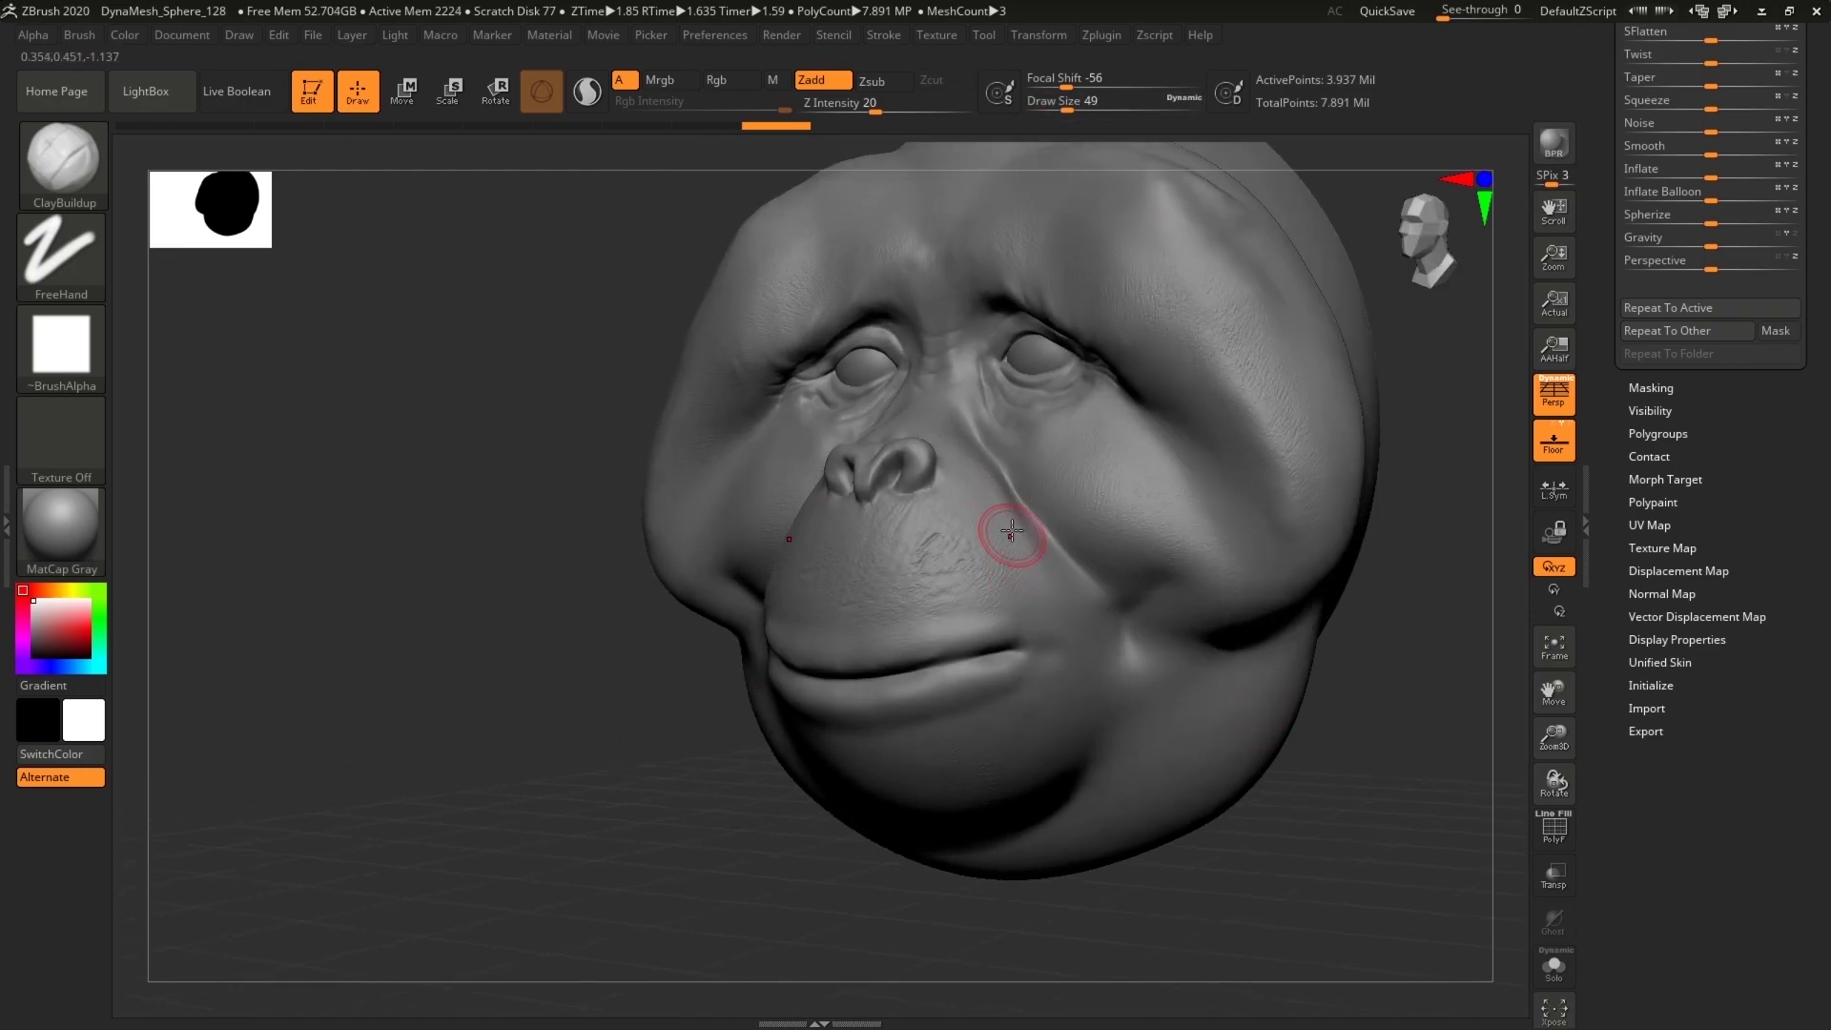
pyautogui.moveTo(1009, 524); pyautogui.dragTo(1046, 598)
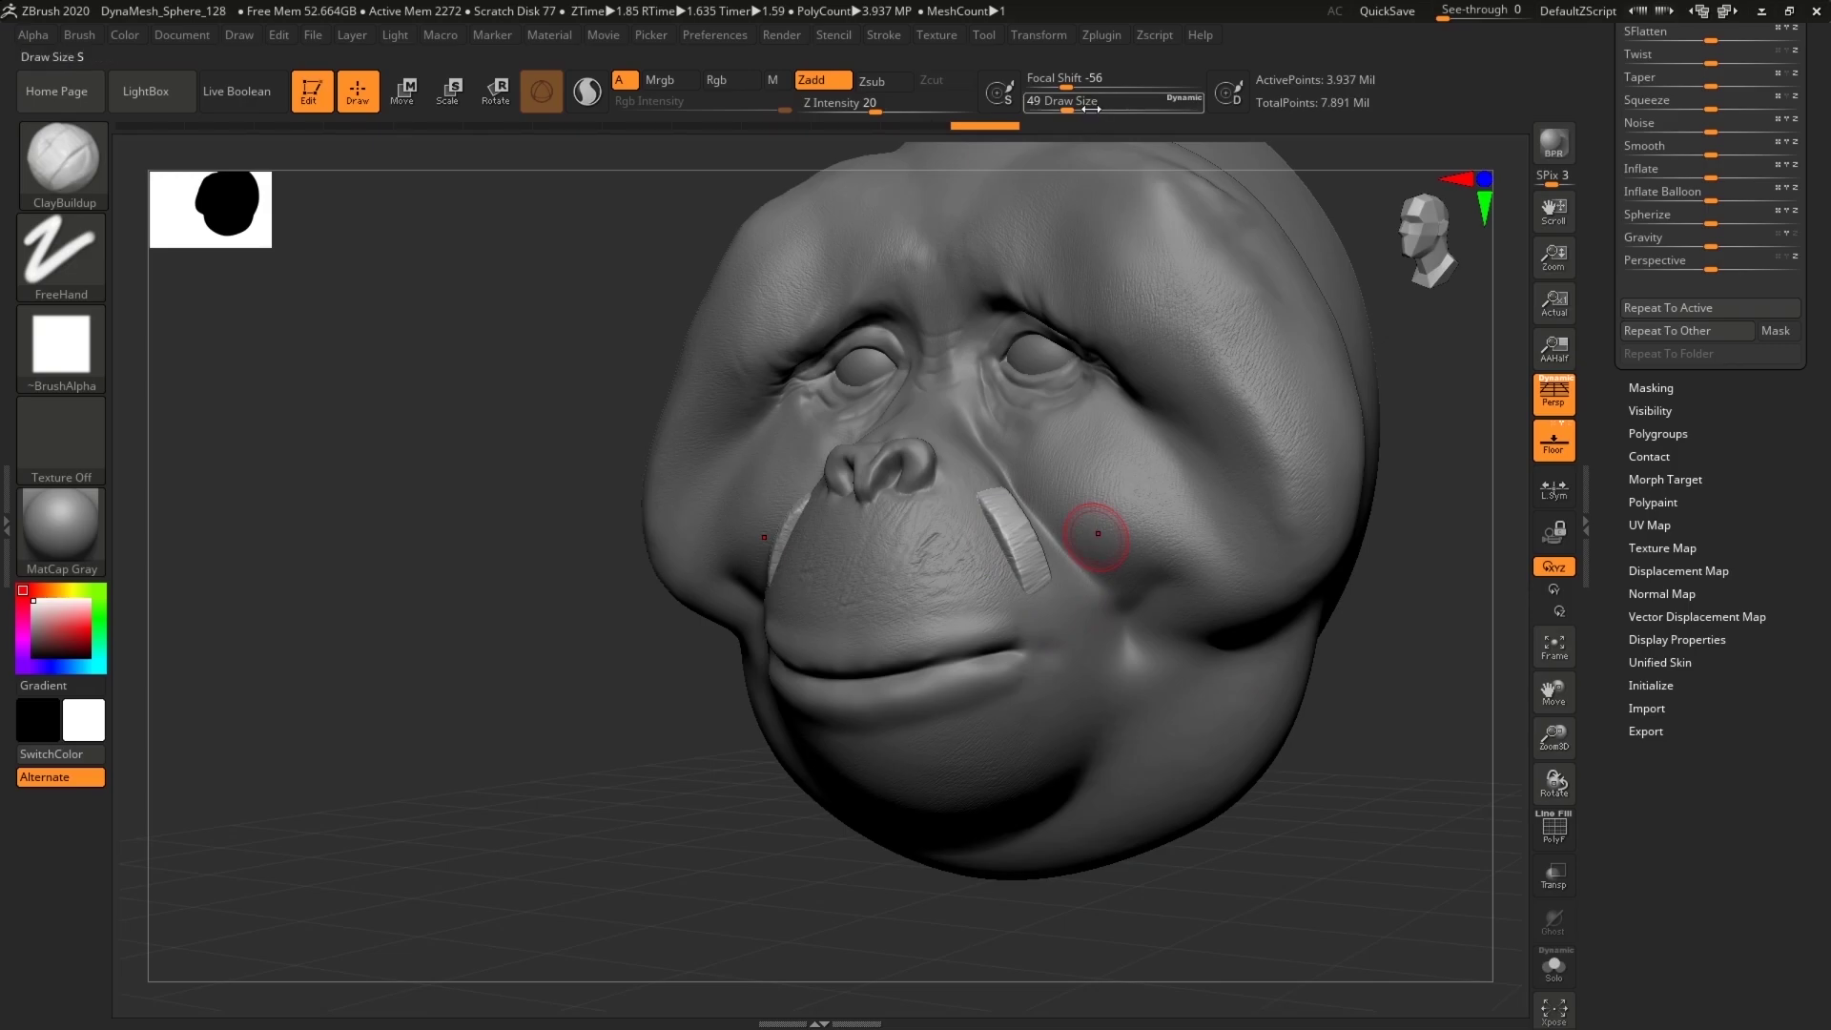
pyautogui.moveTo(1090, 109); pyautogui.dragTo(1057, 111)
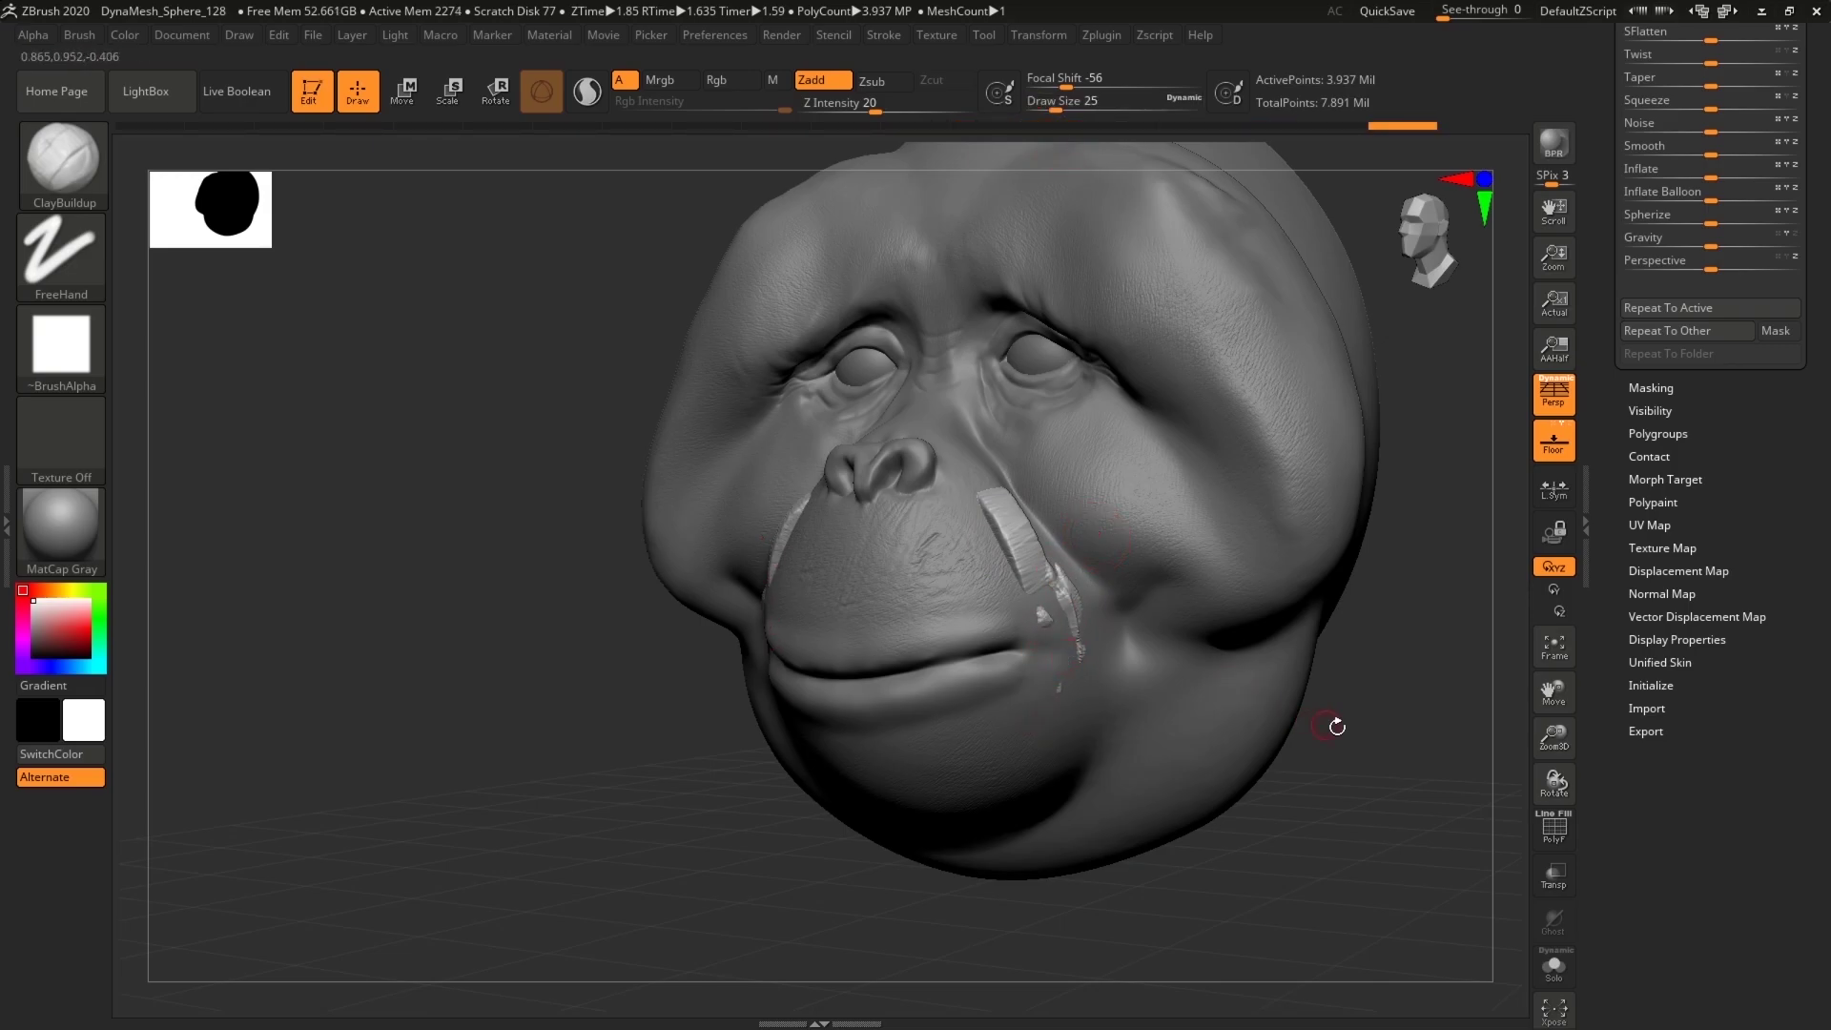
pyautogui.keyDown('shift'); pyautogui.moveTo(1342, 727); pyautogui.dragTo(1234, 606); pyautogui.keyUp('shift')
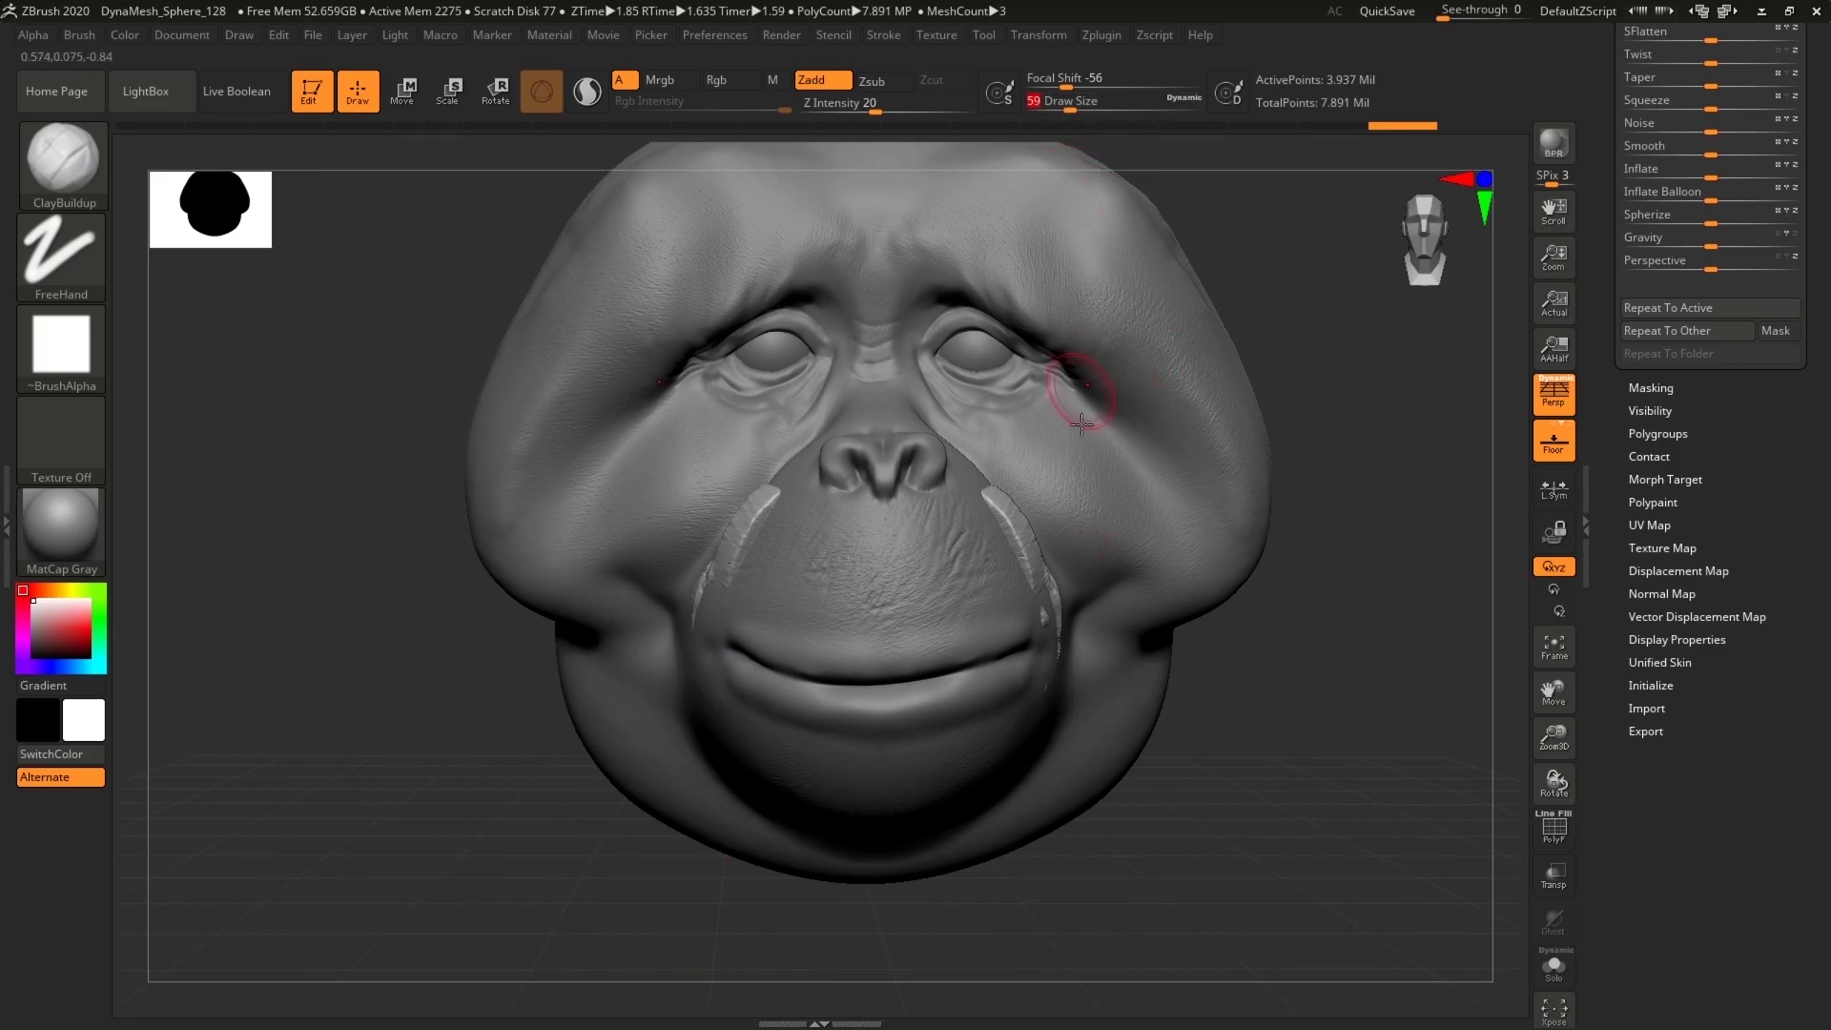
# Step: Build up beard strips from the nose crease down the lower cheek using draw size 59 and Z Intensity 32
pyautogui.press('shift')
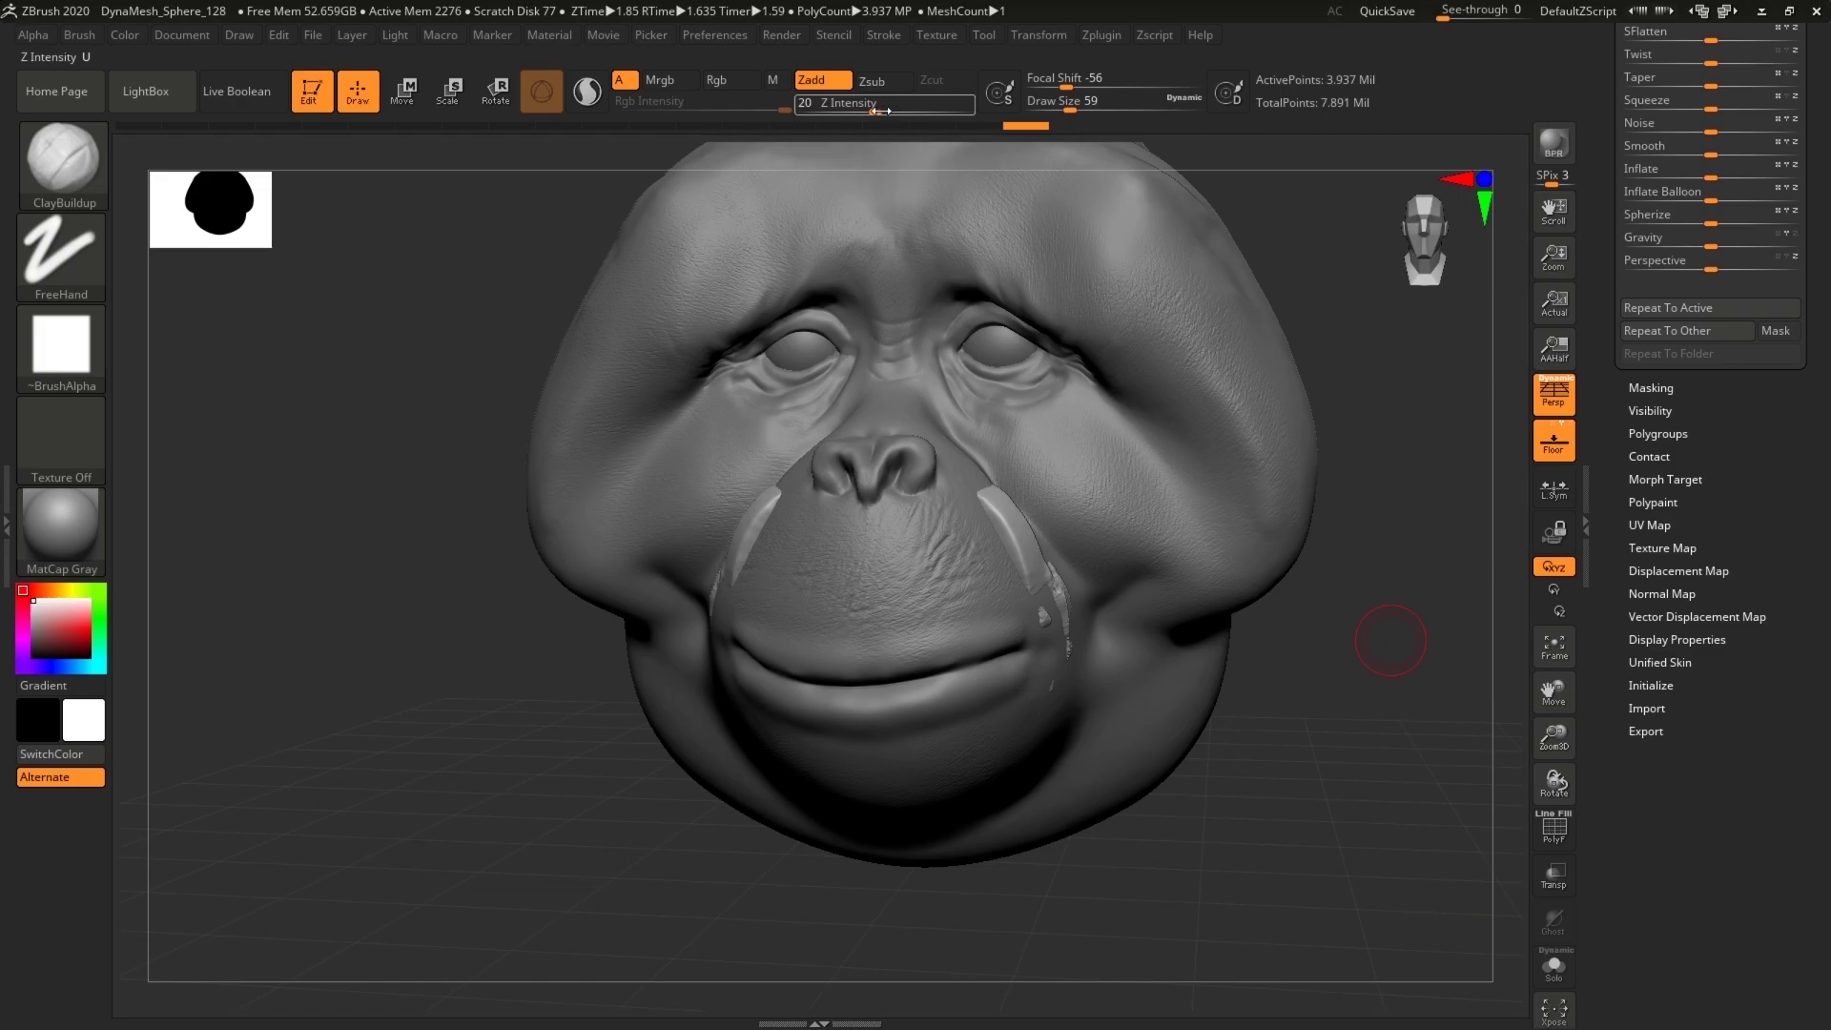
pyautogui.moveTo(876, 110); pyautogui.dragTo(894, 110)
pyautogui.moveTo(1402, 699); pyautogui.dragTo(1063, 552)
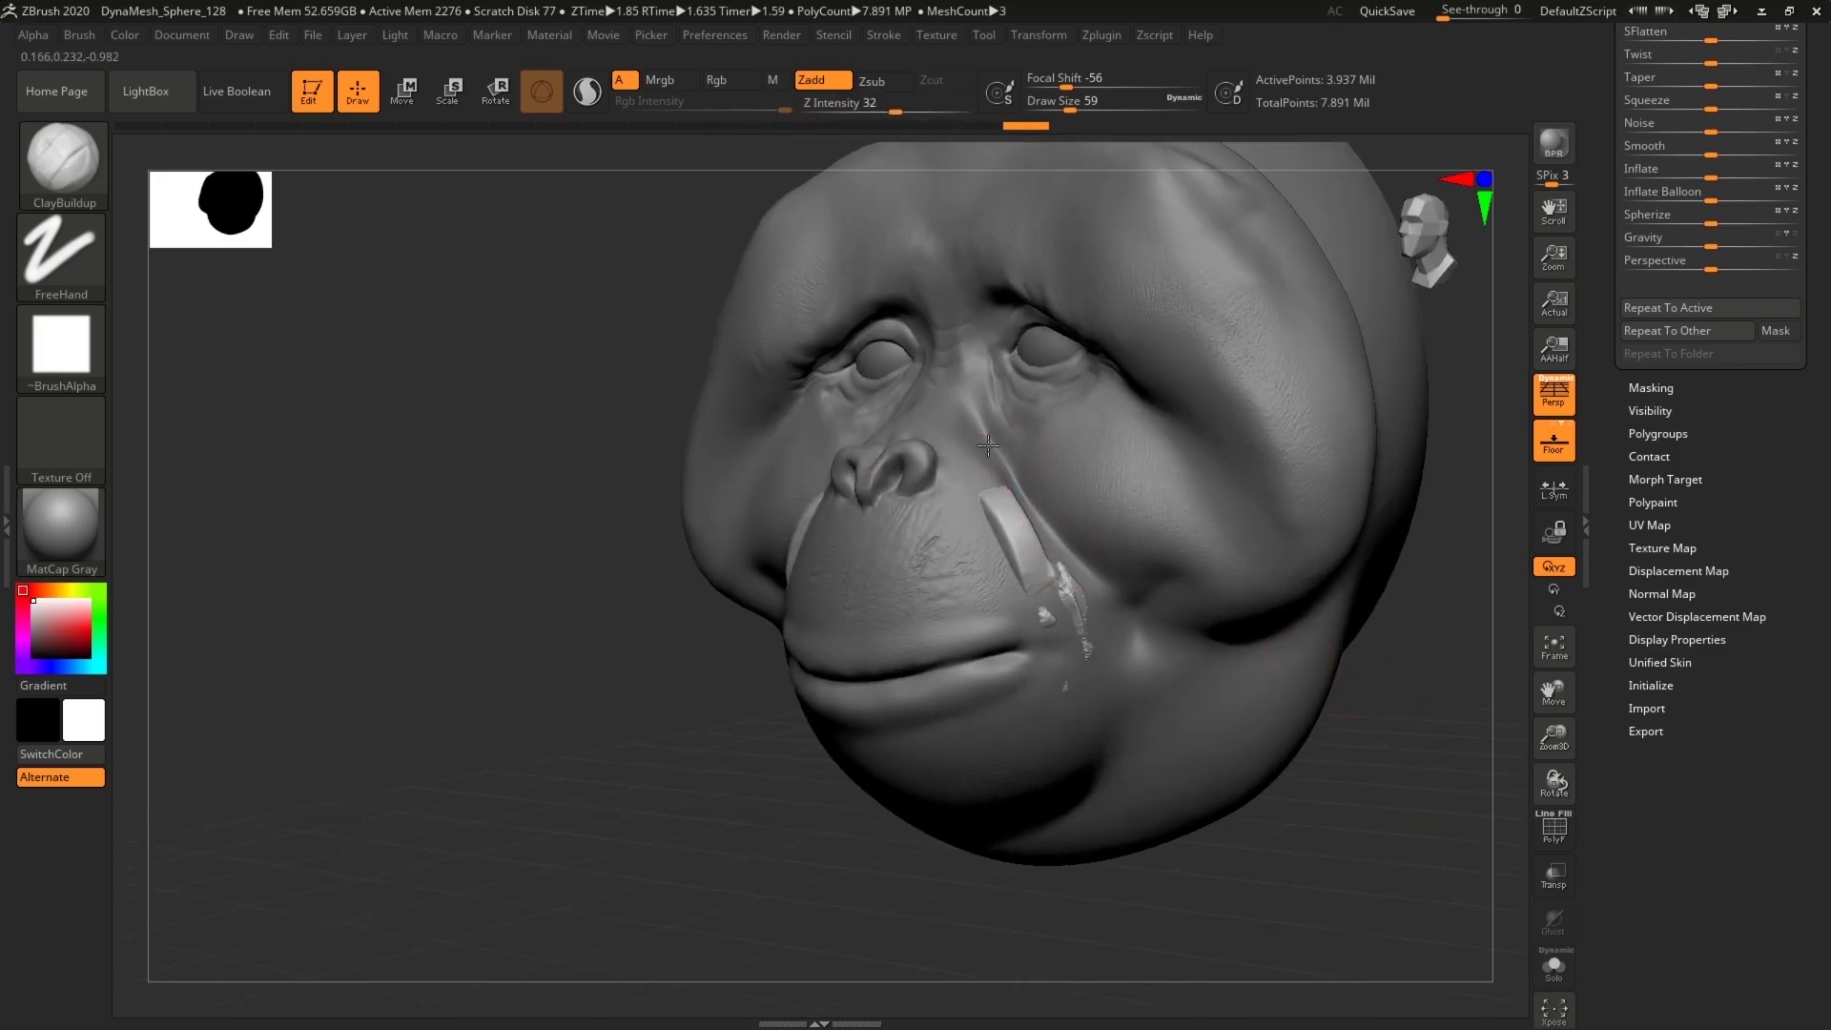
pyautogui.moveTo(1004, 464)
pyautogui.mouseDown()
pyautogui.moveTo(1107, 649)
pyautogui.moveTo(1081, 788)
pyautogui.mouseUp()
pyautogui.moveTo(1192, 698); pyautogui.dragTo(1198, 758)
pyautogui.moveTo(1150, 641); pyautogui.dragTo(1185, 770)
pyautogui.moveTo(1142, 706); pyautogui.dragTo(1133, 807)
# Step: Cover the chin below the lower lip with downward ClayBuildup strokes from the mouth corner across
pyautogui.moveTo(1348, 828); pyautogui.dragTo(1255, 769)
pyautogui.moveTo(1111, 667)
pyautogui.mouseDown()
pyautogui.moveTo(1097, 810)
pyautogui.moveTo(1082, 792)
pyautogui.mouseUp()
pyautogui.moveTo(1049, 686); pyautogui.dragTo(1035, 811)
pyautogui.moveTo(972, 726); pyautogui.dragTo(962, 839)
pyautogui.moveTo(900, 722); pyautogui.dragTo(925, 828)
pyautogui.moveTo(843, 713); pyautogui.dragTo(901, 820)
pyautogui.moveTo(806, 710); pyautogui.dragTo(872, 820)
pyautogui.moveTo(904, 723); pyautogui.dragTo(937, 811)
pyautogui.moveTo(987, 717)
pyautogui.mouseDown()
pyautogui.moveTo(990, 839)
pyautogui.moveTo(939, 847)
pyautogui.mouseUp()
# Step: Build up the underside of the chin and the side of the jaw with ClayBuildup strokes
pyautogui.moveTo(1364, 839)
pyautogui.mouseDown()
pyautogui.moveTo(1322, 901)
pyautogui.moveTo(1282, 836)
pyautogui.moveTo(1215, 785)
pyautogui.moveTo(944, 668)
pyautogui.mouseUp()
pyautogui.moveTo(732, 491); pyautogui.dragTo(711, 577)
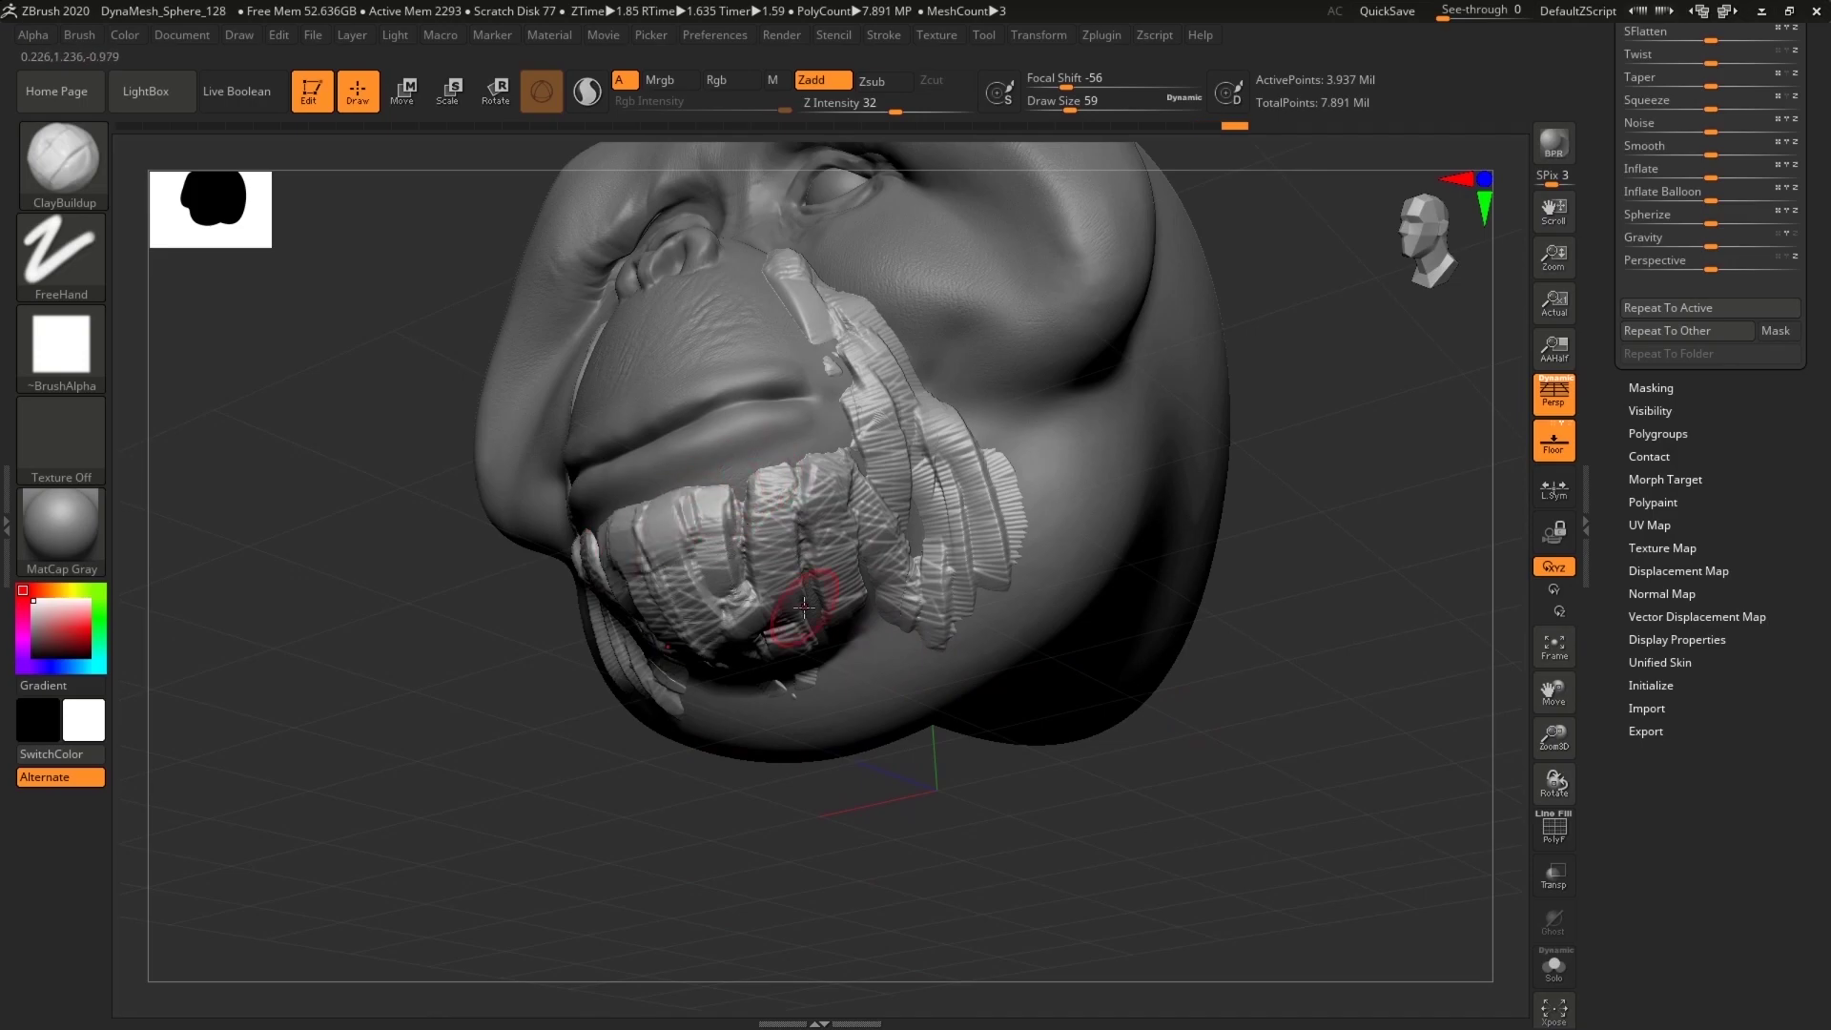
pyautogui.moveTo(1171, 709); pyautogui.dragTo(1132, 629)
pyautogui.moveTo(979, 459)
pyautogui.mouseDown()
pyautogui.moveTo(1016, 567)
pyautogui.moveTo(1040, 568)
pyautogui.mouseUp()
pyautogui.moveTo(1034, 456); pyautogui.dragTo(1084, 572)
# Step: Extend the beard buildup back along the jaw beneath the cheek pad with overlapping strips
pyautogui.moveTo(1164, 796); pyautogui.dragTo(1022, 747)
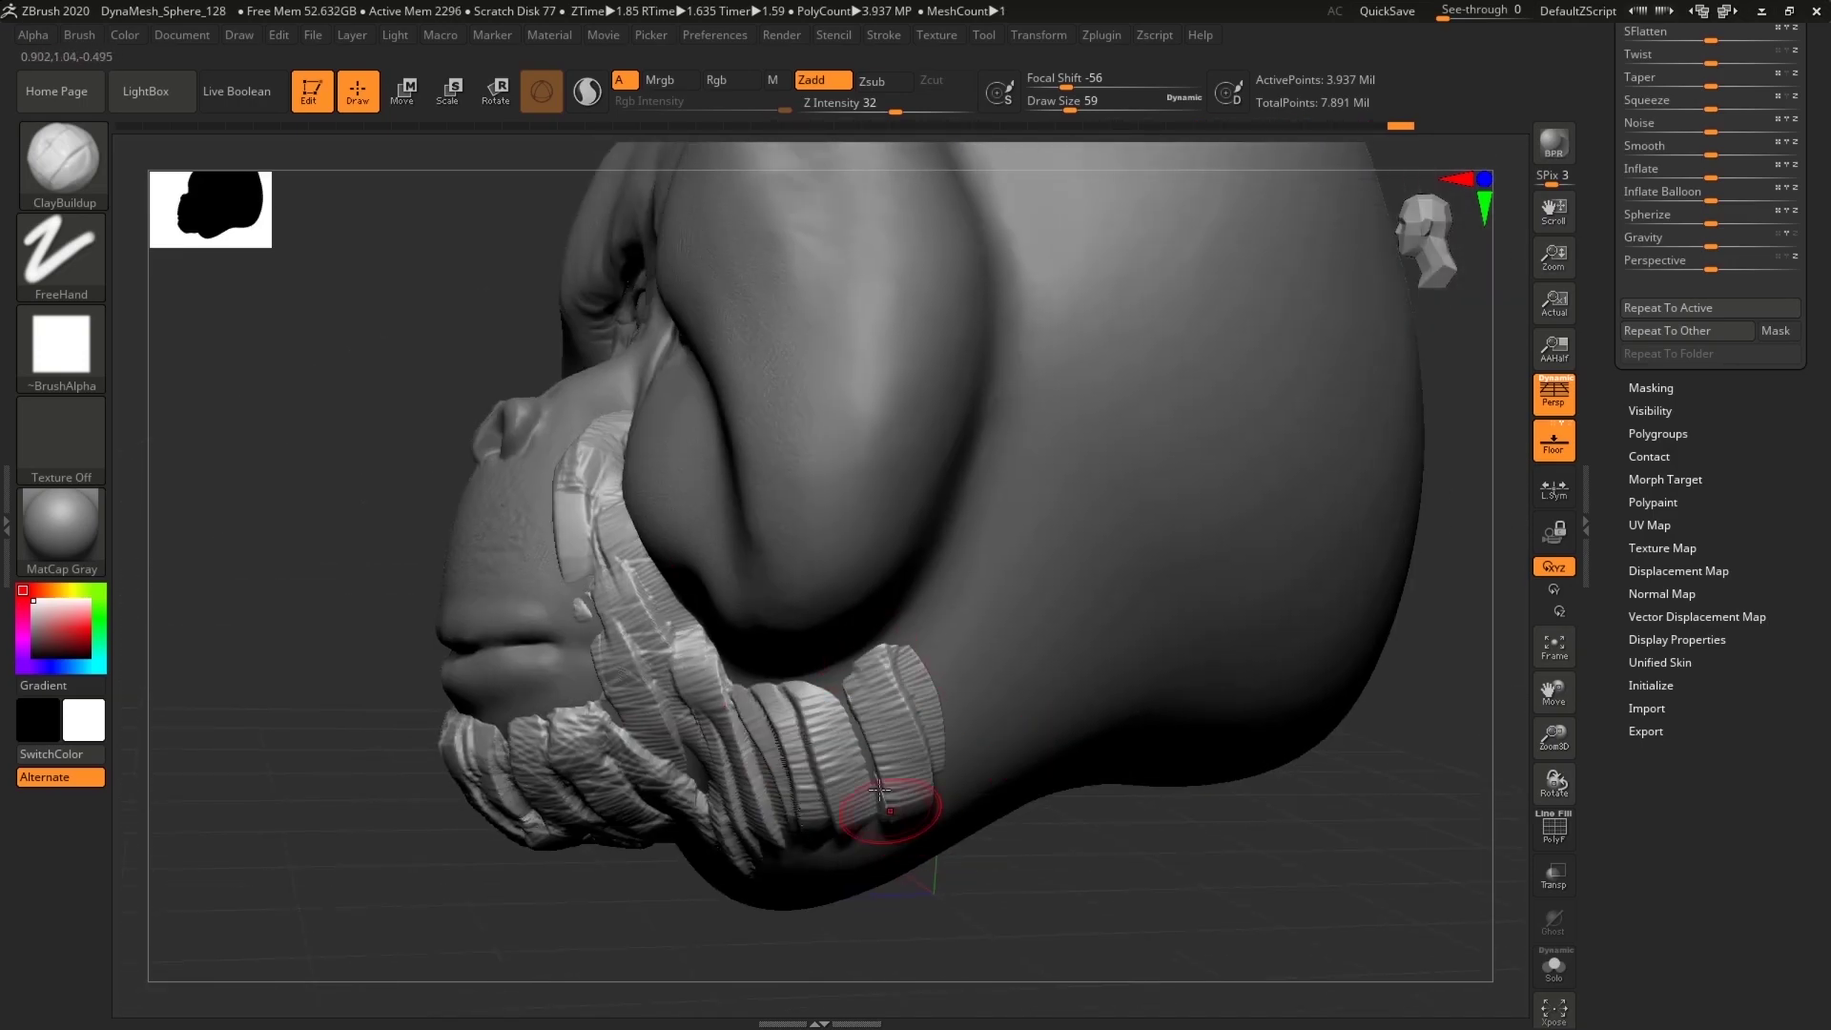
pyautogui.moveTo(906, 639)
pyautogui.mouseDown()
pyautogui.moveTo(957, 763)
pyautogui.moveTo(979, 763)
pyautogui.mouseUp()
pyautogui.moveTo(955, 591); pyautogui.dragTo(1013, 749)
pyautogui.moveTo(977, 546); pyautogui.dragTo(1037, 732)
pyautogui.keyDown('alt'); pyautogui.moveTo(1132, 825); pyautogui.dragTo(1258, 791); pyautogui.keyUp('alt')
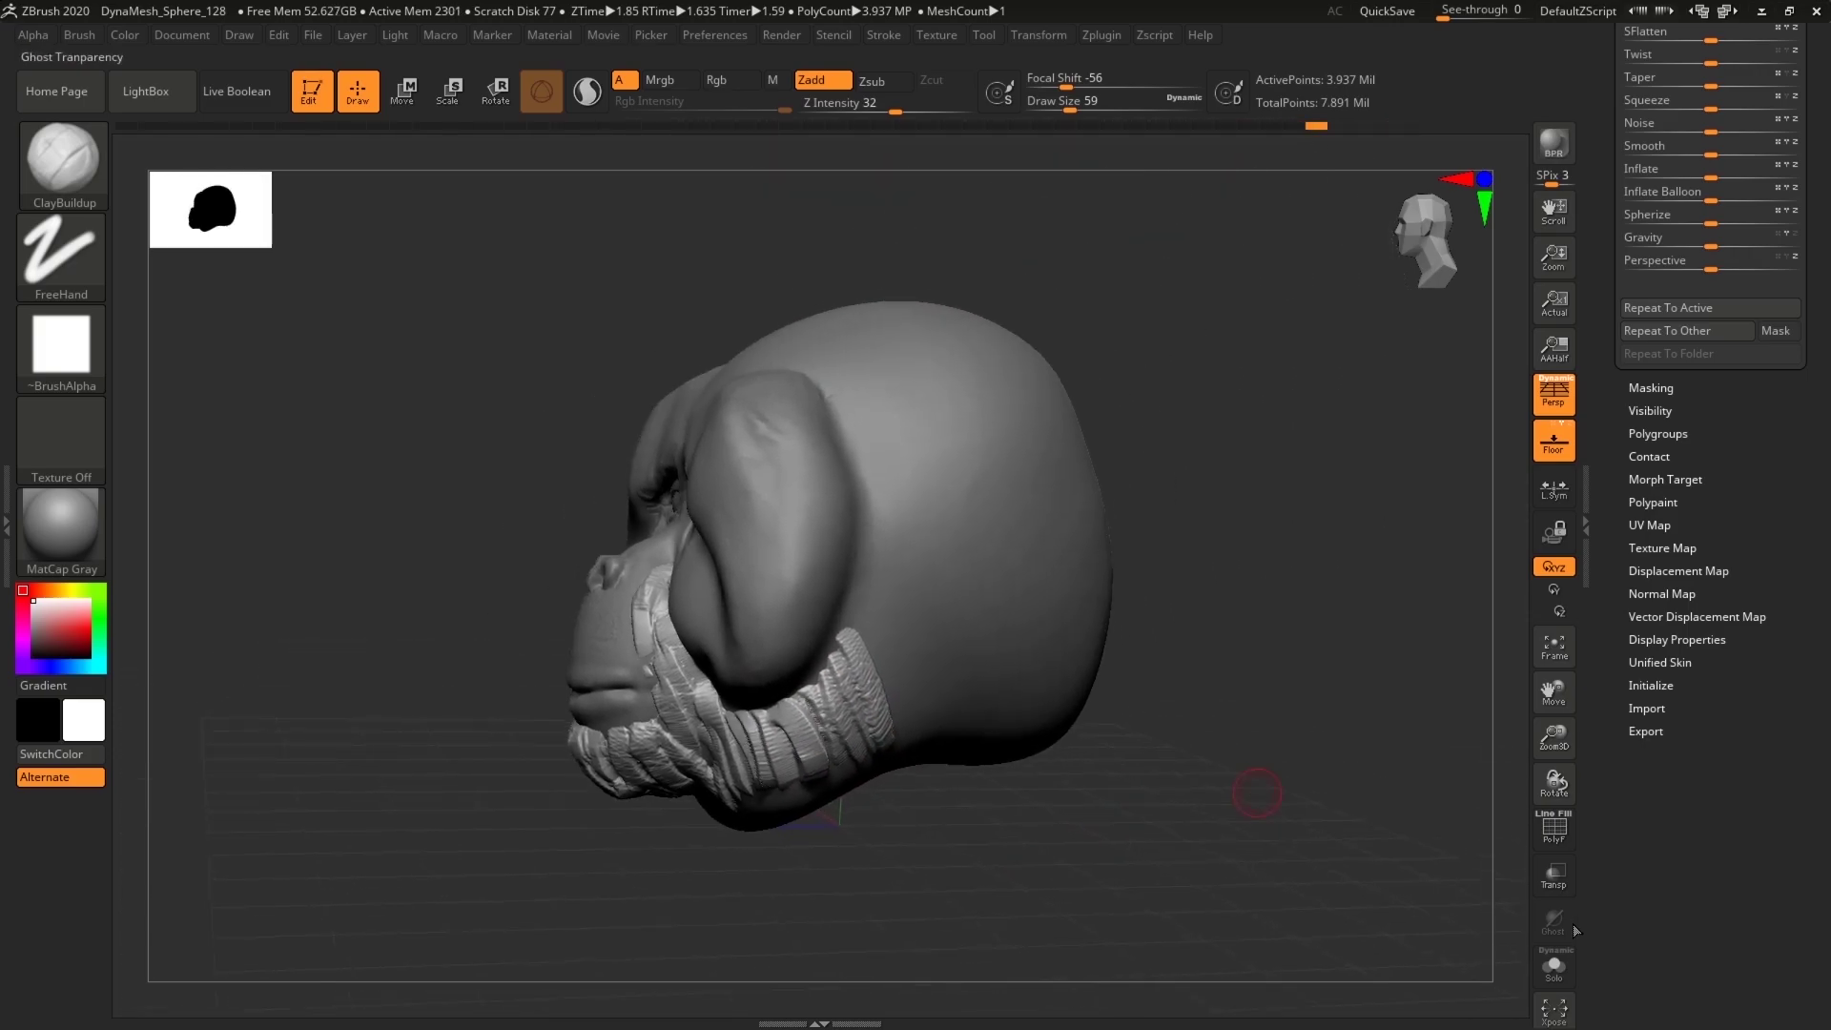
# Step: Extend the ClayBuildup strips up the side of the head just behind the cheek pad
pyautogui.click(1558, 961)
pyautogui.moveTo(1111, 883)
pyautogui.mouseDown()
pyautogui.moveTo(1057, 899)
pyautogui.moveTo(1189, 891)
pyautogui.moveTo(1112, 805)
pyautogui.mouseUp()
pyautogui.click(1562, 973)
pyautogui.moveTo(866, 606); pyautogui.dragTo(903, 740)
pyautogui.moveTo(887, 552); pyautogui.dragTo(951, 716)
# Step: Add longer, wider hair strips down the side of the head behind the cheek pad with draw size 104
pyautogui.moveTo(1072, 108); pyautogui.dragTo(1084, 108)
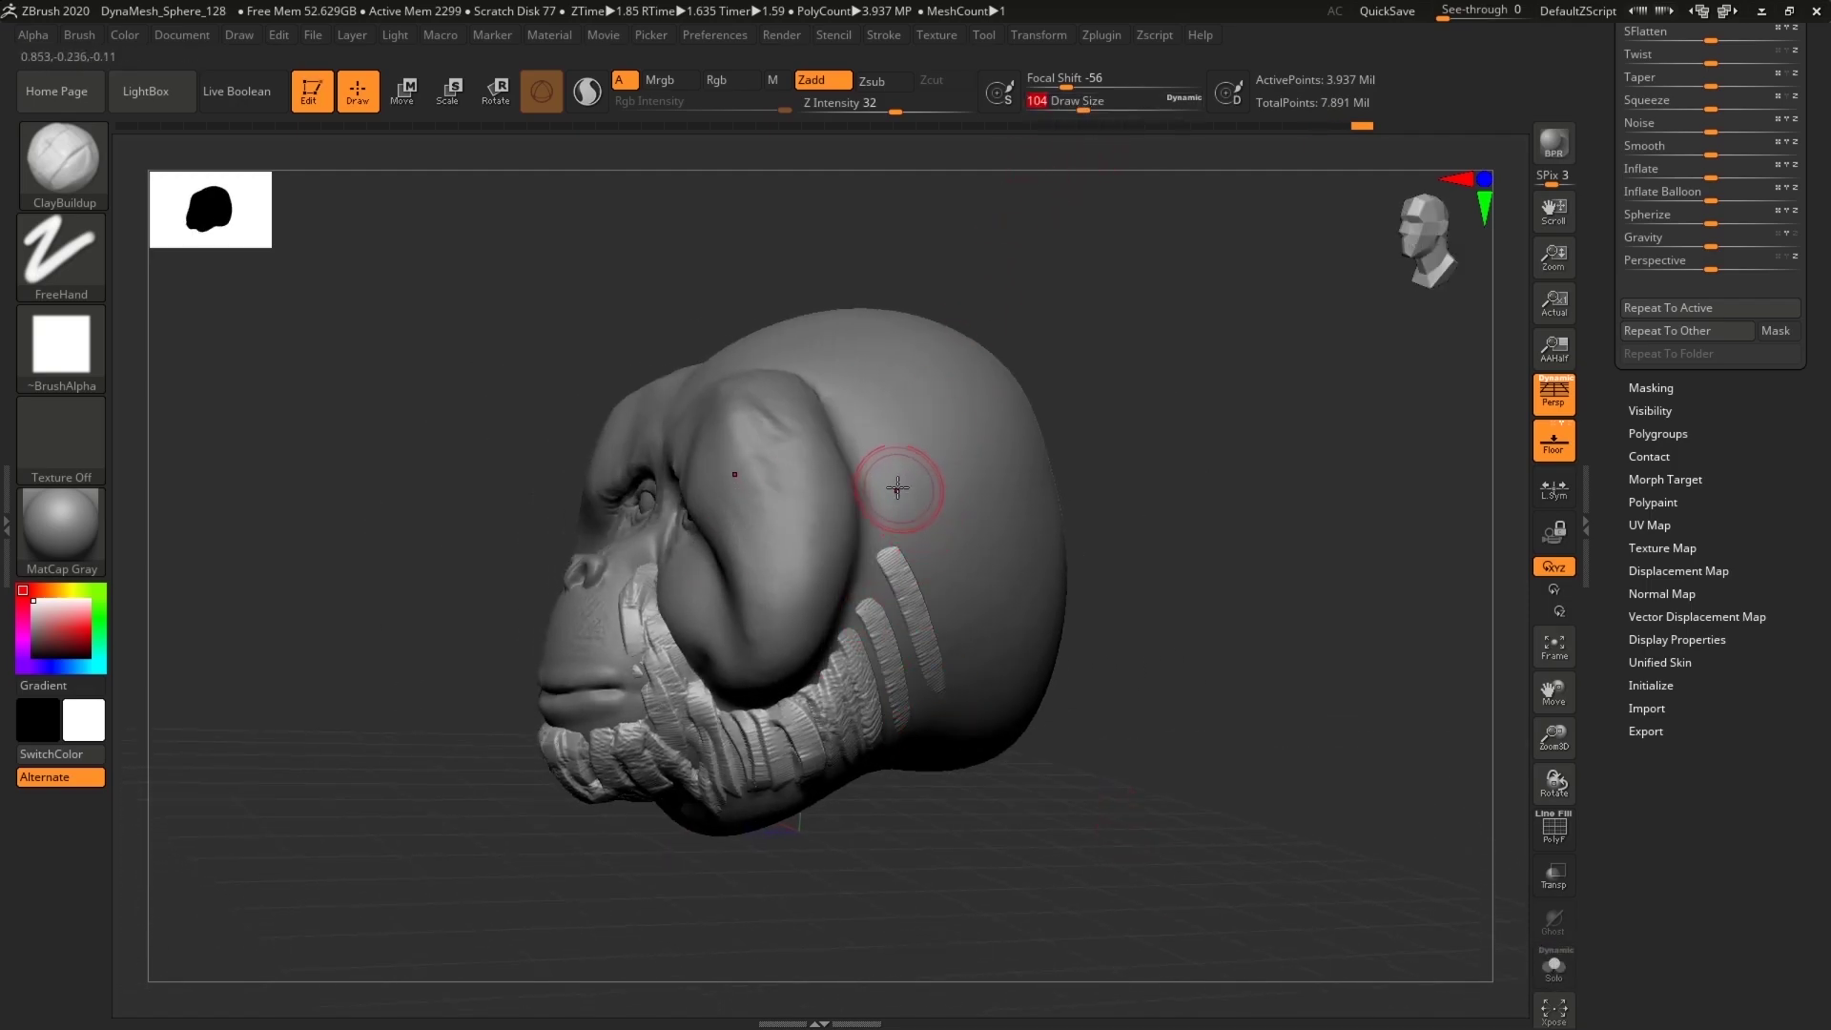
pyautogui.moveTo(894, 479); pyautogui.dragTo(978, 715)
pyautogui.moveTo(899, 426); pyautogui.dragTo(992, 710)
pyautogui.moveTo(887, 544); pyautogui.dragTo(906, 713)
pyautogui.moveTo(870, 604); pyautogui.dragTo(879, 727)
pyautogui.moveTo(858, 639); pyautogui.dragTo(873, 737)
# Step: Lay ClayBuildup hair strips over the rear side of the skull and up toward the crown
pyautogui.moveTo(1186, 633); pyautogui.dragTo(1125, 617)
pyautogui.moveTo(973, 449); pyautogui.dragTo(1095, 704)
pyautogui.moveTo(1219, 452); pyautogui.dragTo(1203, 540)
pyautogui.moveTo(954, 322); pyautogui.dragTo(1022, 462)
pyautogui.moveTo(885, 324); pyautogui.dragTo(946, 443)
pyautogui.moveTo(830, 334); pyautogui.dragTo(902, 429)
# Step: Build up hair on top of the head above the brow and sweep strips back from the crown
pyautogui.moveTo(1204, 404); pyautogui.dragTo(1260, 378)
pyautogui.moveTo(775, 275); pyautogui.dragTo(841, 287)
pyautogui.moveTo(760, 221); pyautogui.dragTo(839, 238)
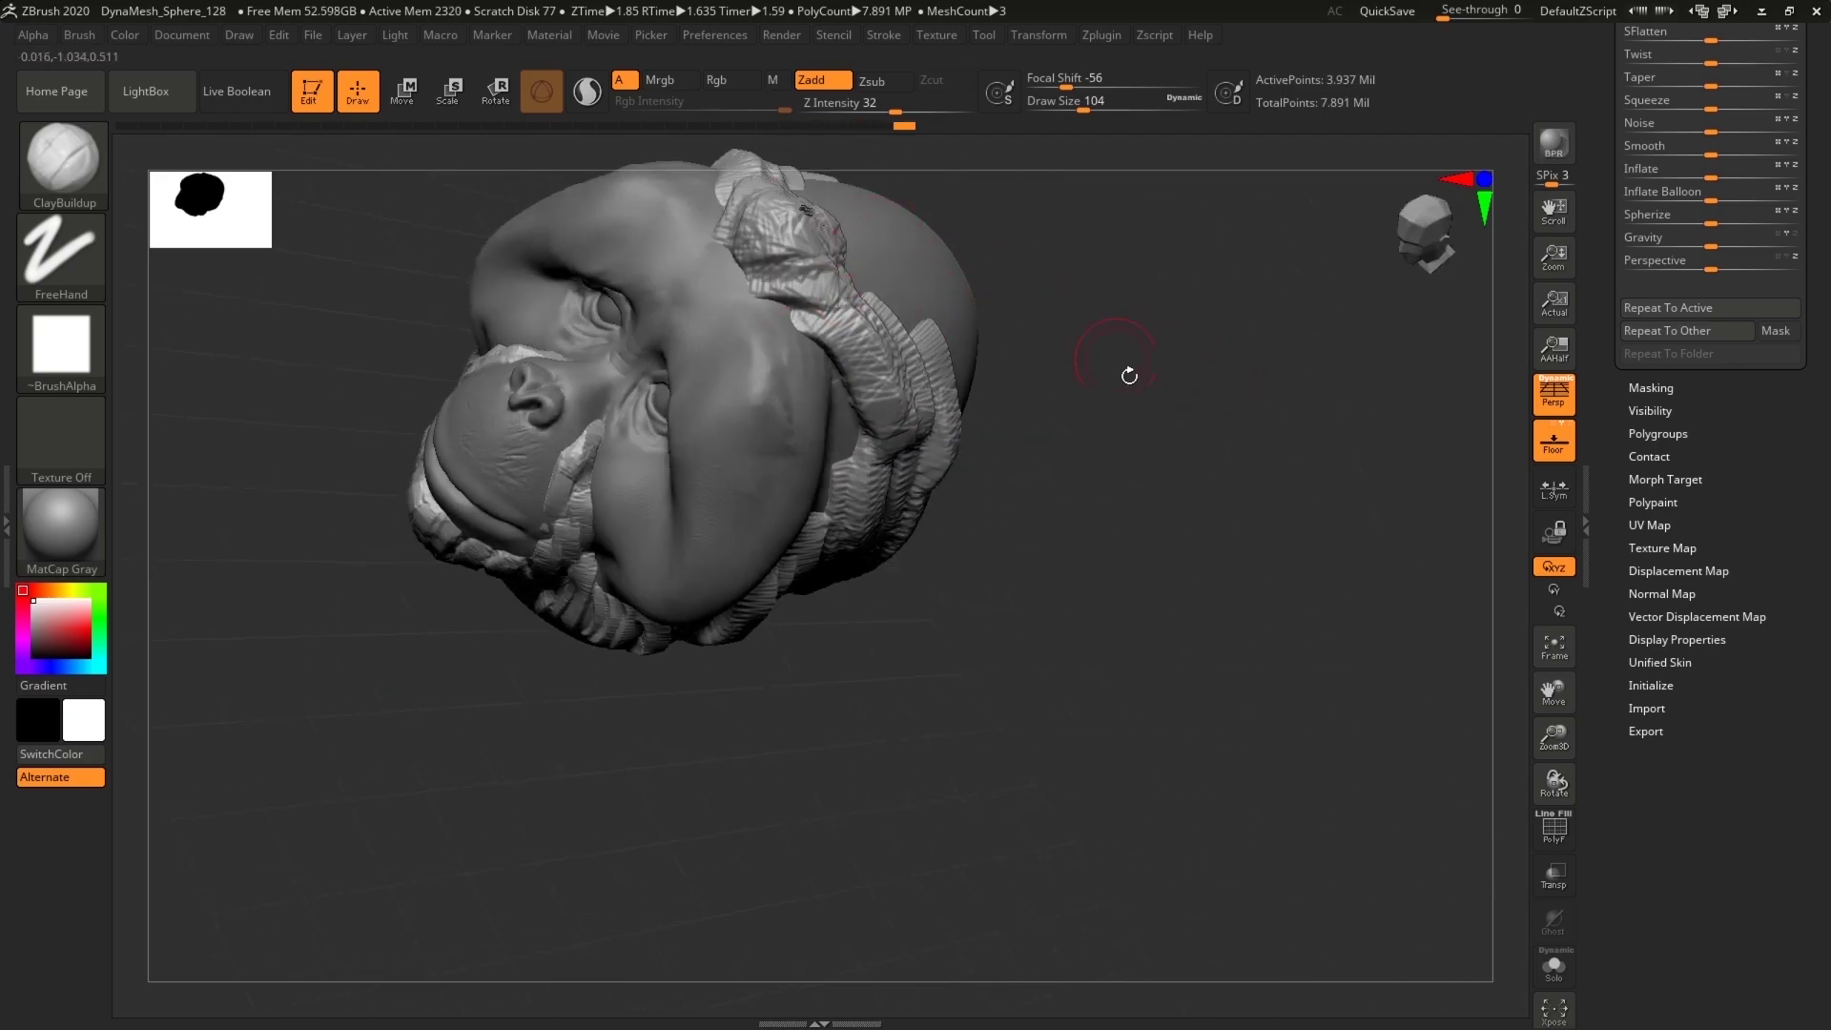
pyautogui.moveTo(1139, 393)
pyautogui.mouseDown()
pyautogui.moveTo(1222, 528)
pyautogui.moveTo(1166, 541)
pyautogui.moveTo(1348, 723)
pyautogui.moveTo(1300, 572)
pyautogui.moveTo(1259, 515)
pyautogui.mouseUp()
pyautogui.moveTo(874, 266)
pyautogui.mouseDown()
pyautogui.moveTo(819, 672)
pyautogui.moveTo(792, 263)
pyautogui.moveTo(753, 534)
pyautogui.moveTo(664, 672)
pyautogui.moveTo(753, 711)
pyautogui.moveTo(768, 763)
pyautogui.mouseUp()
# Step: Cover the back of the skull with long overlapping ClayBuildup hair strips
pyautogui.moveTo(882, 327)
pyautogui.mouseDown()
pyautogui.moveTo(952, 380)
pyautogui.moveTo(930, 410)
pyautogui.moveTo(992, 420)
pyautogui.moveTo(1045, 591)
pyautogui.moveTo(1165, 573)
pyautogui.moveTo(1135, 634)
pyautogui.mouseUp()
pyautogui.moveTo(711, 651)
pyautogui.mouseDown()
pyautogui.moveTo(706, 591)
pyautogui.moveTo(758, 411)
pyautogui.moveTo(744, 582)
pyautogui.moveTo(839, 411)
pyautogui.moveTo(915, 658)
pyautogui.moveTo(944, 506)
pyautogui.moveTo(992, 610)
pyautogui.moveTo(906, 429)
pyautogui.moveTo(995, 516)
pyautogui.mouseUp()
pyautogui.moveTo(1111, 572); pyautogui.dragTo(1214, 592)
pyautogui.moveTo(716, 408)
pyautogui.mouseDown()
pyautogui.moveTo(558, 611)
pyautogui.moveTo(534, 672)
pyautogui.mouseUp()
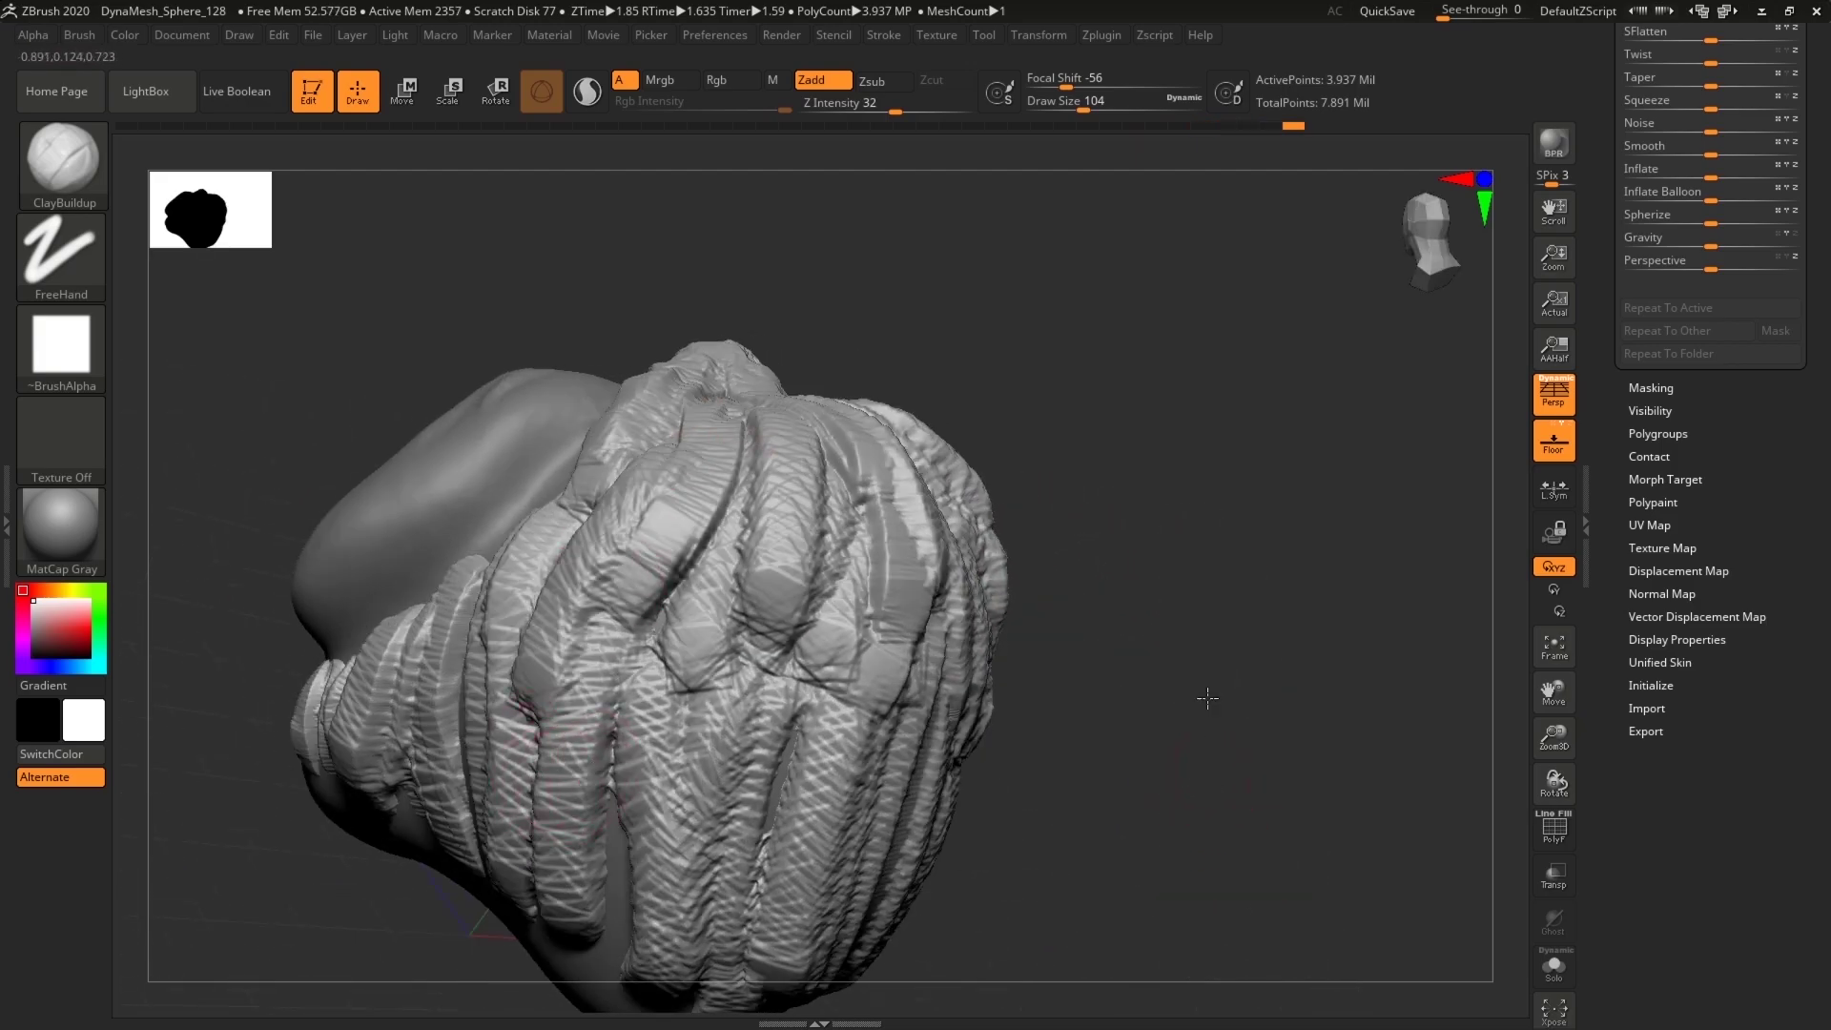
# Step: Fill the gaps between the hair strips on the side of the head toward the jaw
pyautogui.moveTo(1207, 680); pyautogui.dragTo(1125, 658)
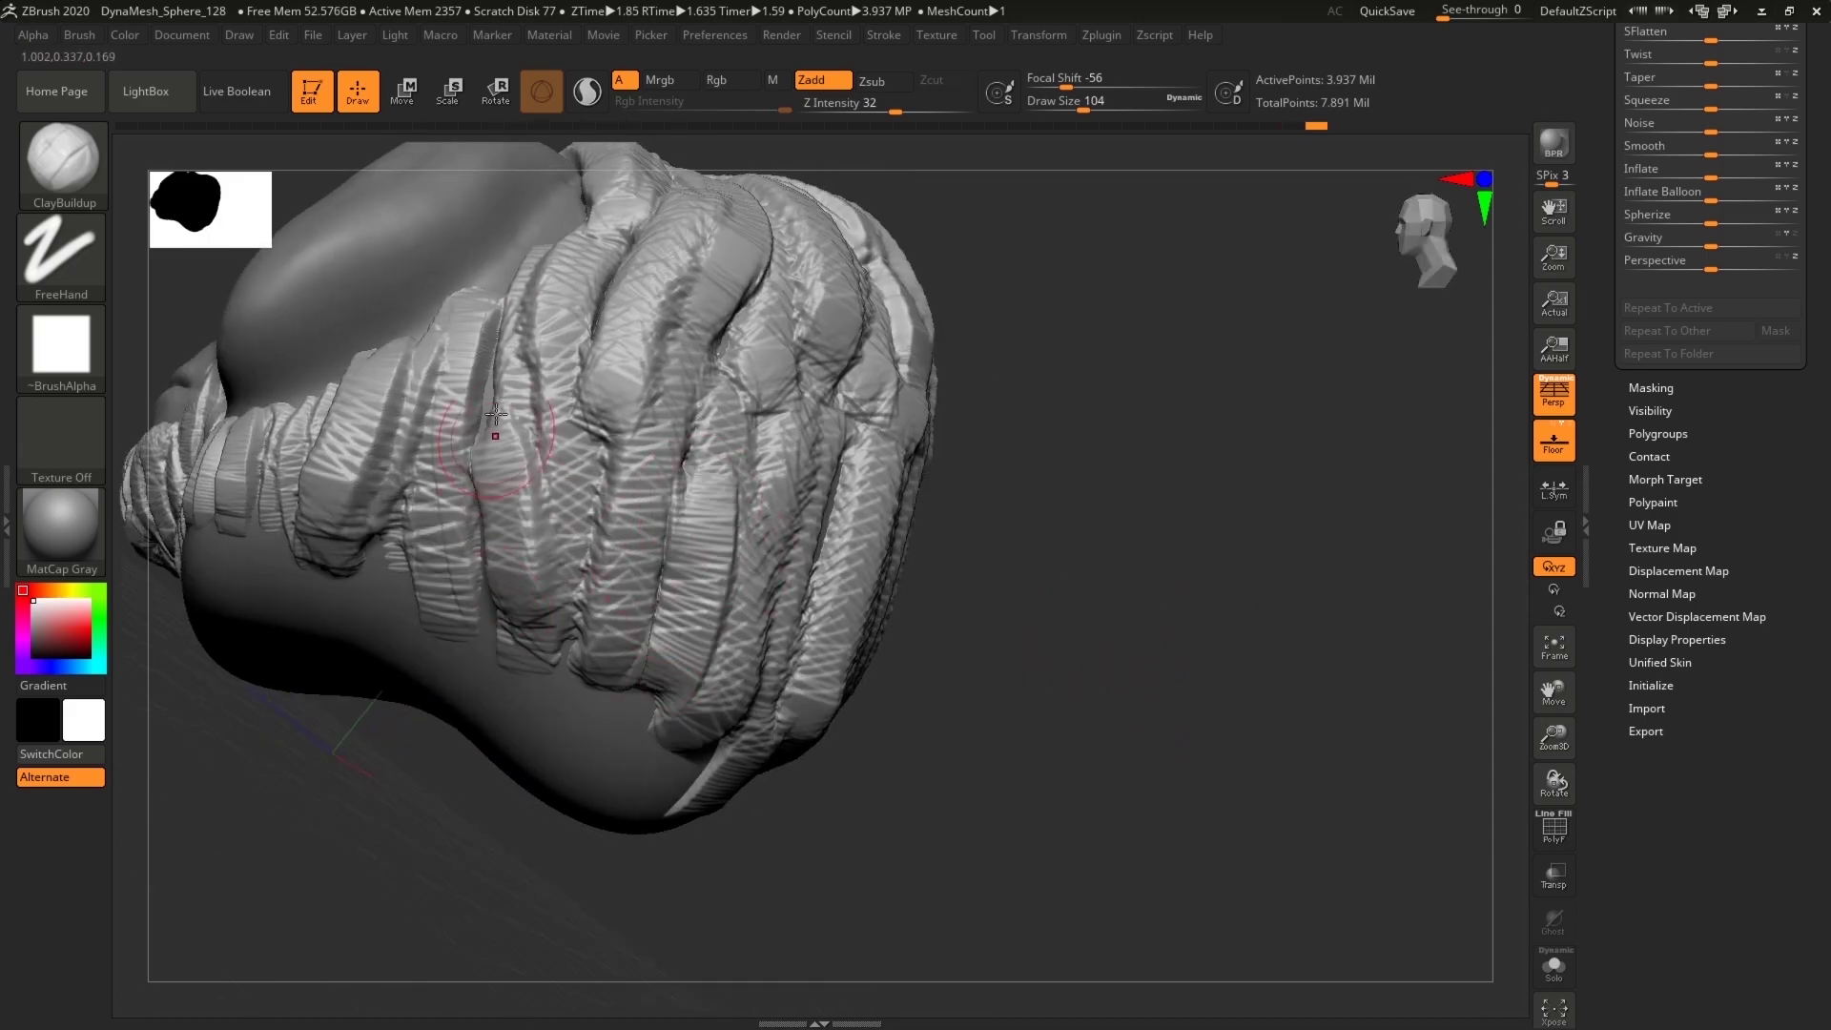
pyautogui.moveTo(496, 392); pyautogui.dragTo(494, 596)
pyautogui.moveTo(963, 692); pyautogui.dragTo(1146, 698)
pyautogui.moveTo(970, 612)
pyautogui.keyDown('alt'); pyautogui.mouseDown()
pyautogui.moveTo(973, 633)
pyautogui.moveTo(1177, 681)
pyautogui.moveTo(1148, 678)
pyautogui.moveTo(1144, 715)
pyautogui.moveTo(1068, 686)
pyautogui.mouseUp(); pyautogui.keyUp('alt')
pyautogui.moveTo(670, 526); pyautogui.dragTo(587, 572)
# Step: Refine the beard strips beside the mouth and under the cheek pad using ClayBuildup at draw size 44
pyautogui.moveTo(1090, 105); pyautogui.dragTo(1065, 107)
pyautogui.moveTo(723, 432); pyautogui.dragTo(520, 578)
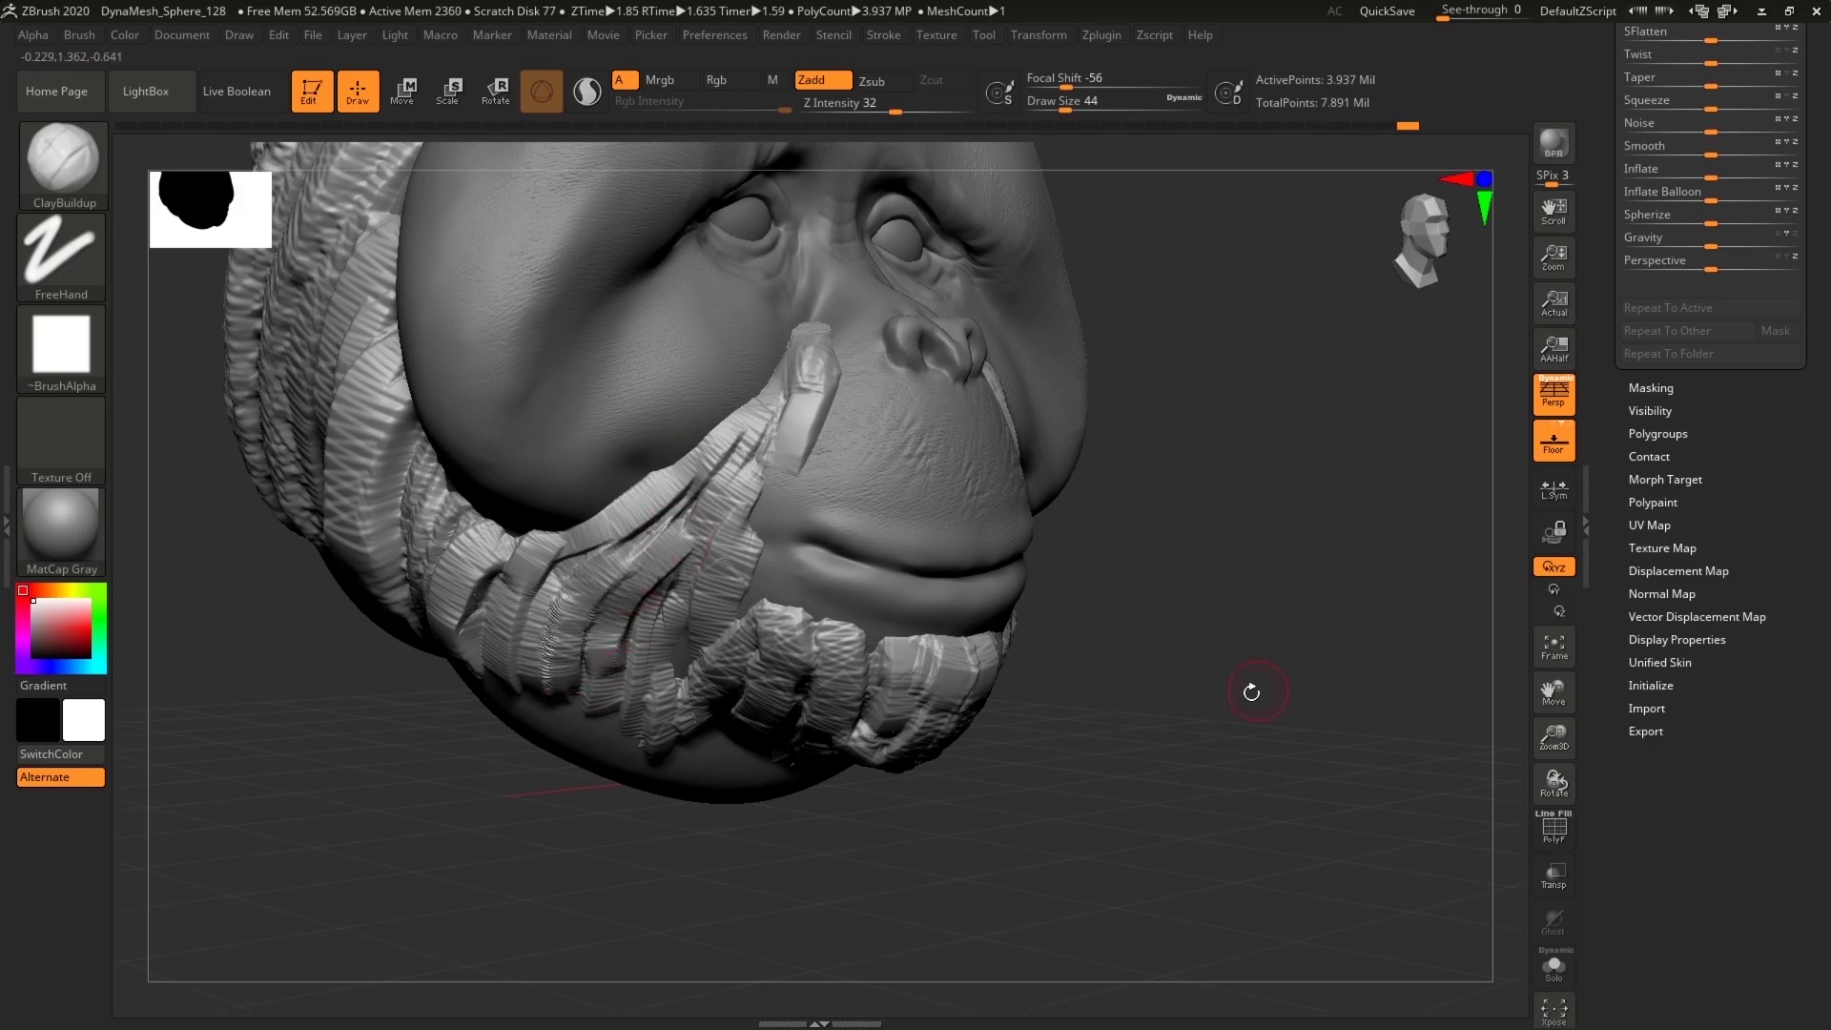
pyautogui.moveTo(1247, 695)
pyautogui.mouseDown()
pyautogui.moveTo(1297, 628)
pyautogui.moveTo(1386, 658)
pyautogui.moveTo(1078, 563)
pyautogui.mouseUp()
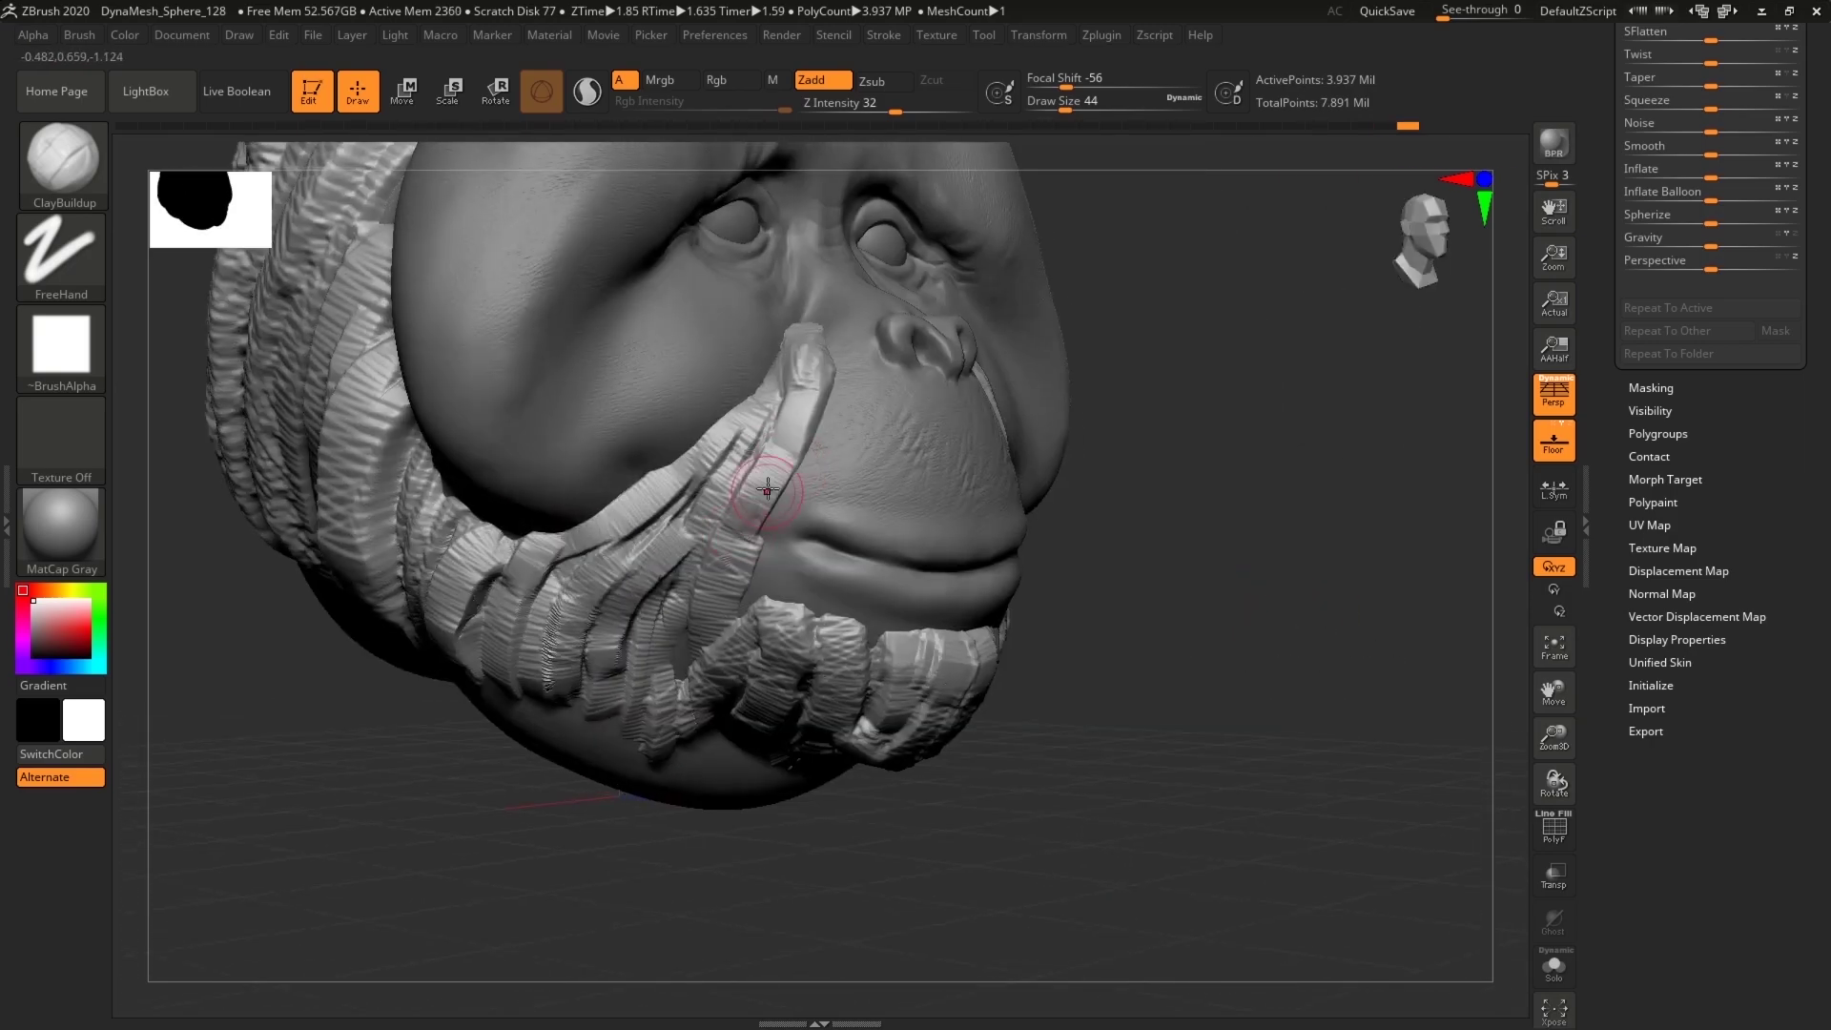
pyautogui.moveTo(1287, 739)
pyautogui.mouseDown()
pyautogui.moveTo(1178, 530)
pyautogui.moveTo(1374, 729)
pyautogui.mouseUp()
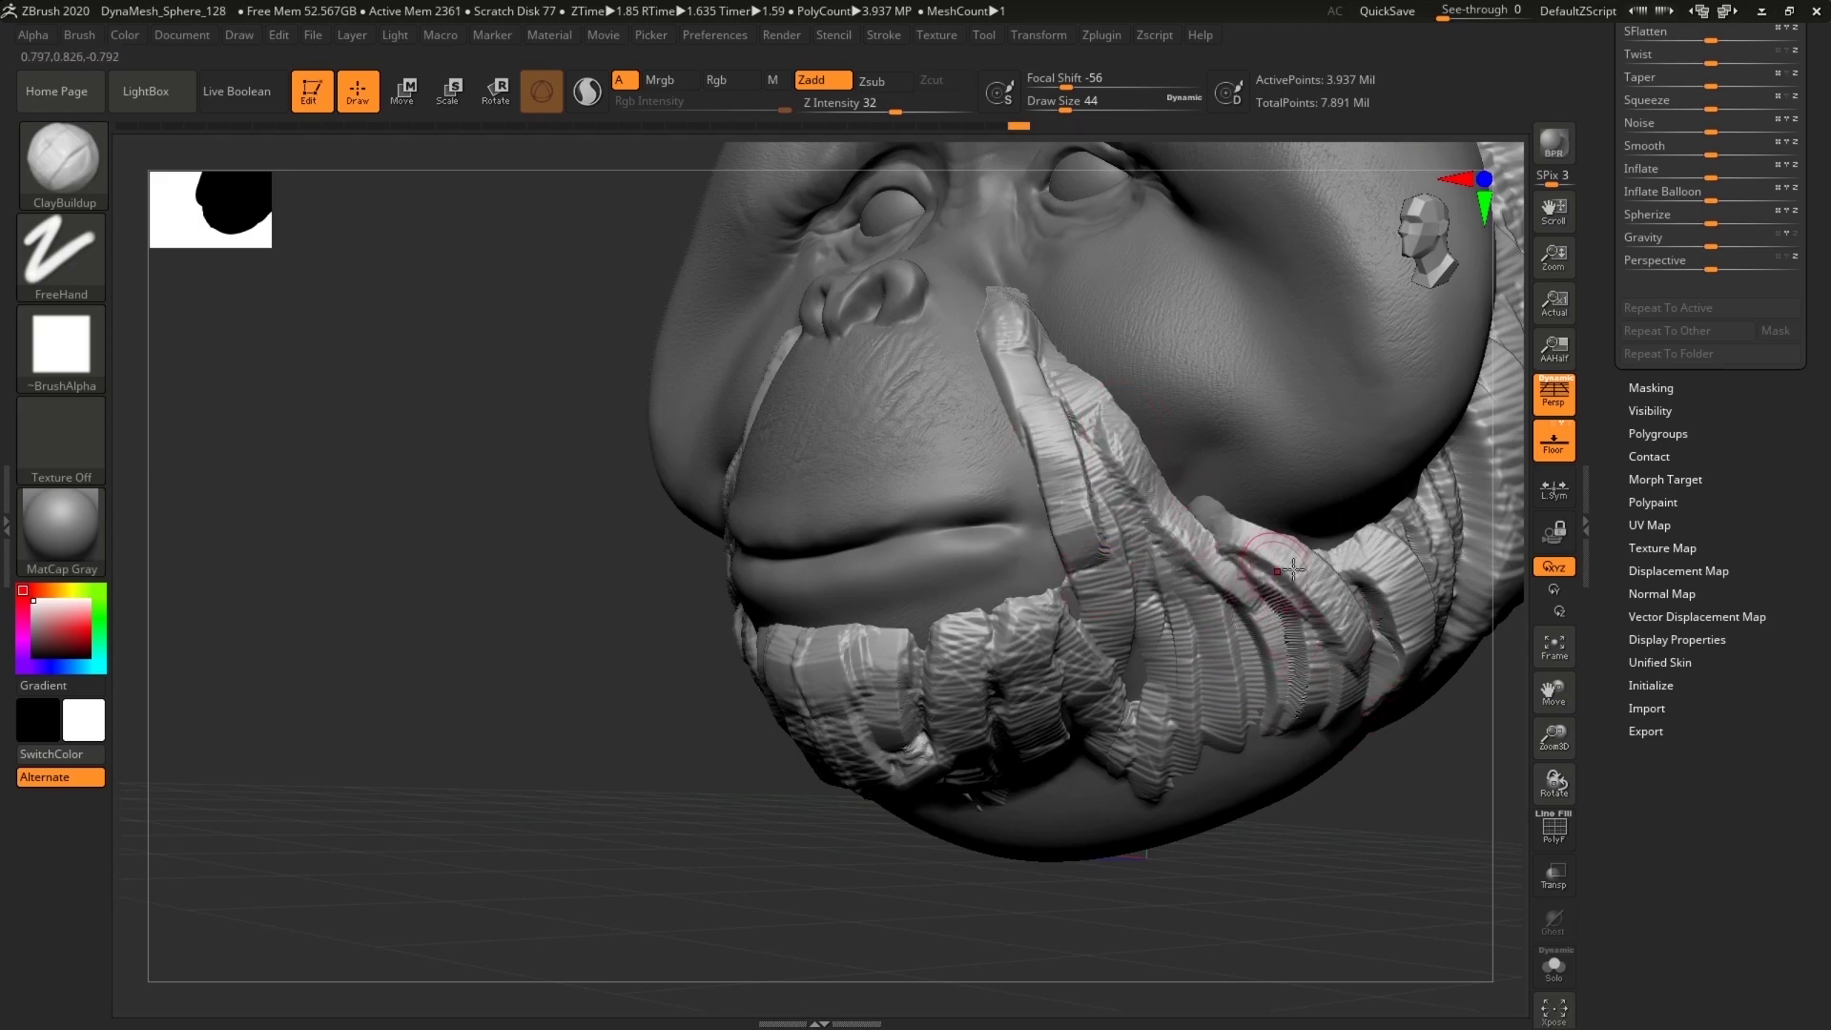
pyautogui.moveTo(1305, 565); pyautogui.dragTo(1375, 736)
pyautogui.moveTo(1324, 905)
pyautogui.mouseDown()
pyautogui.moveTo(1309, 908)
pyautogui.moveTo(1249, 634)
pyautogui.mouseUp()
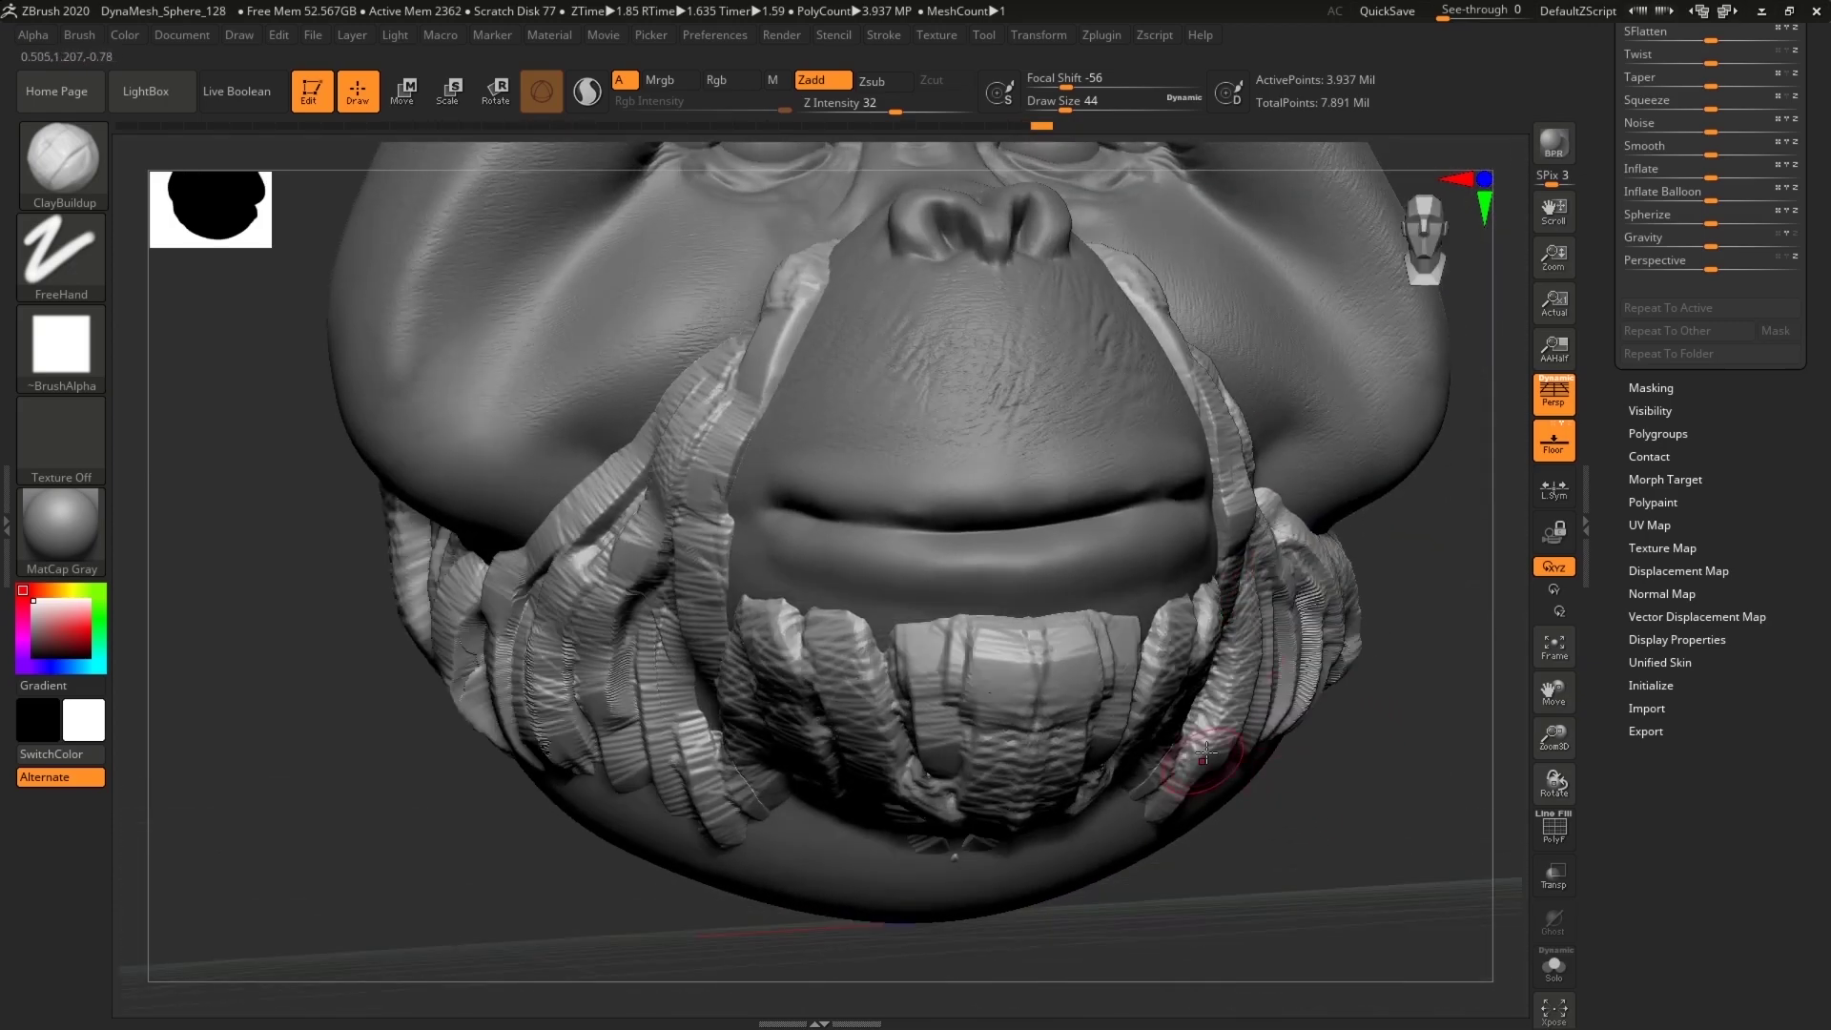
# Step: Soften the rough hair strips on the back of the head with the Smooth brush
pyautogui.moveTo(1372, 799)
pyautogui.keyDown('alt'); pyautogui.mouseDown()
pyautogui.moveTo(1345, 670)
pyautogui.moveTo(1291, 719)
pyautogui.moveTo(977, 629)
pyautogui.moveTo(1050, 610)
pyautogui.mouseUp(); pyautogui.keyUp('alt')
pyautogui.moveTo(1042, 125); pyautogui.dragTo(1135, 128)
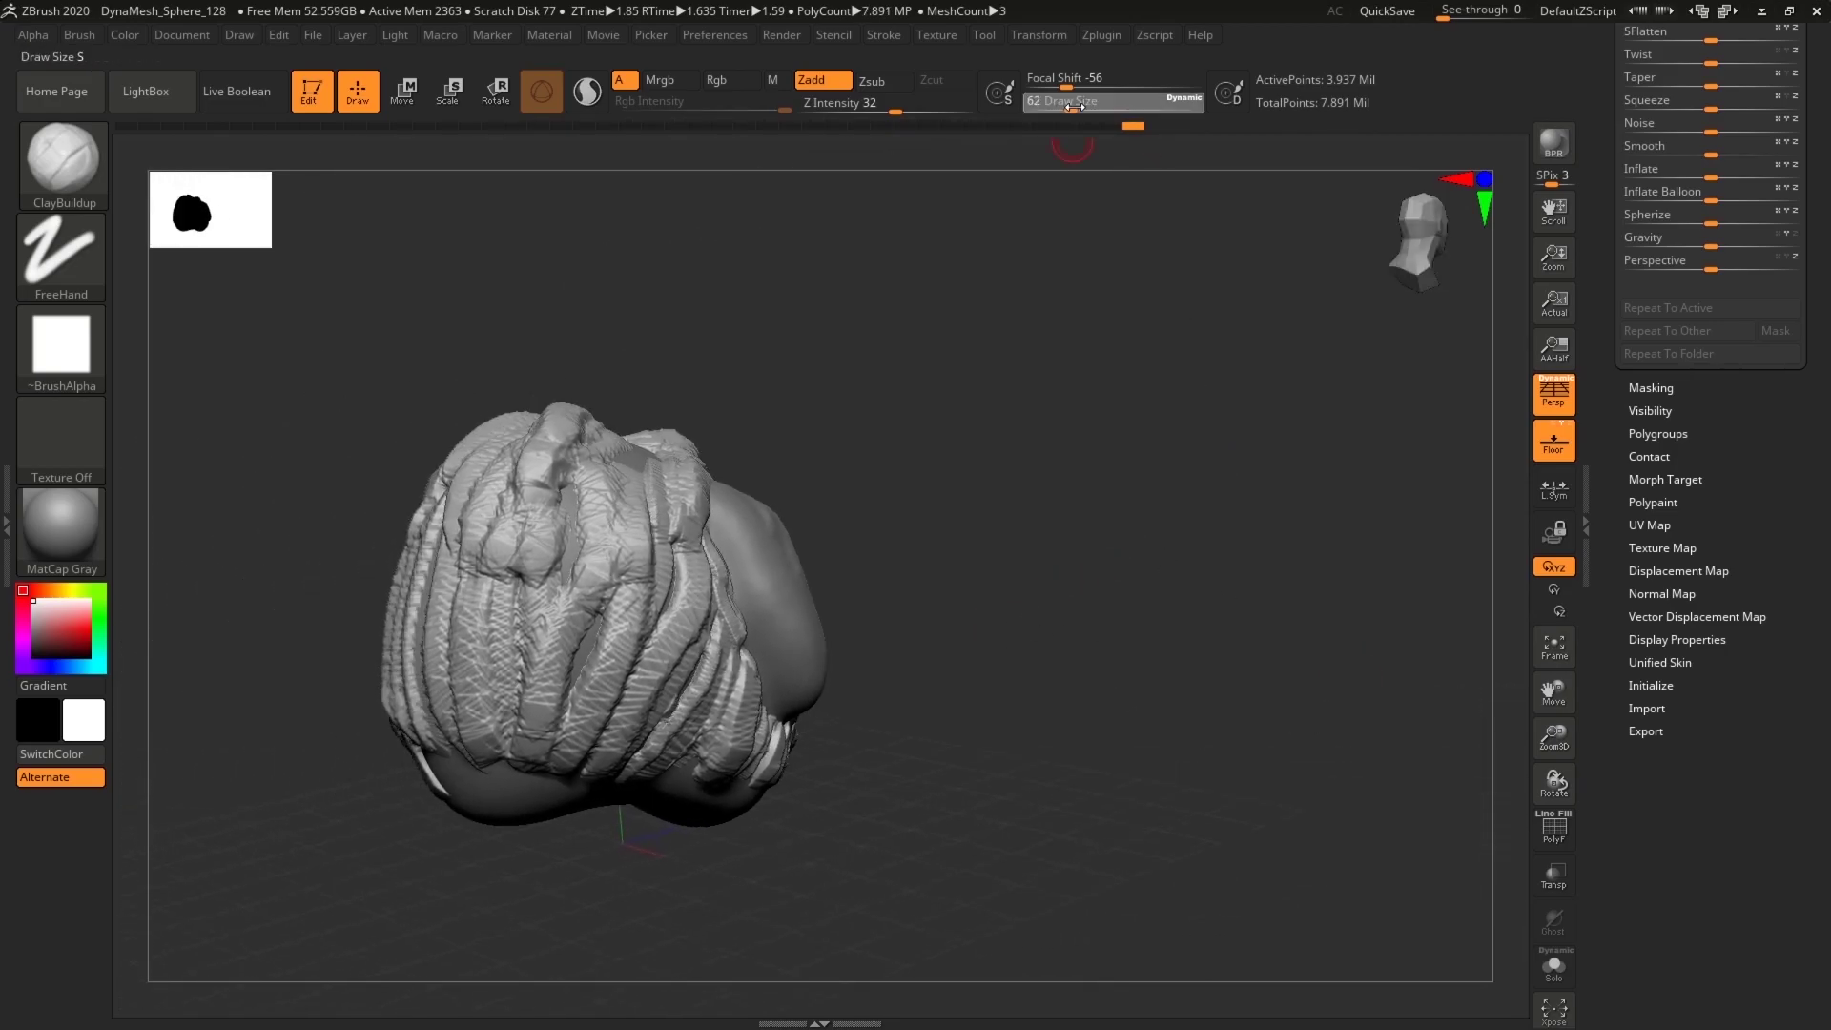
pyautogui.press('shift')
pyautogui.keyDown('shift'); pyautogui.moveTo(578, 466); pyautogui.dragTo(569, 437); pyautogui.keyUp('shift')
pyautogui.keyDown('shift'); pyautogui.moveTo(498, 501); pyautogui.dragTo(513, 486); pyautogui.keyUp('shift')
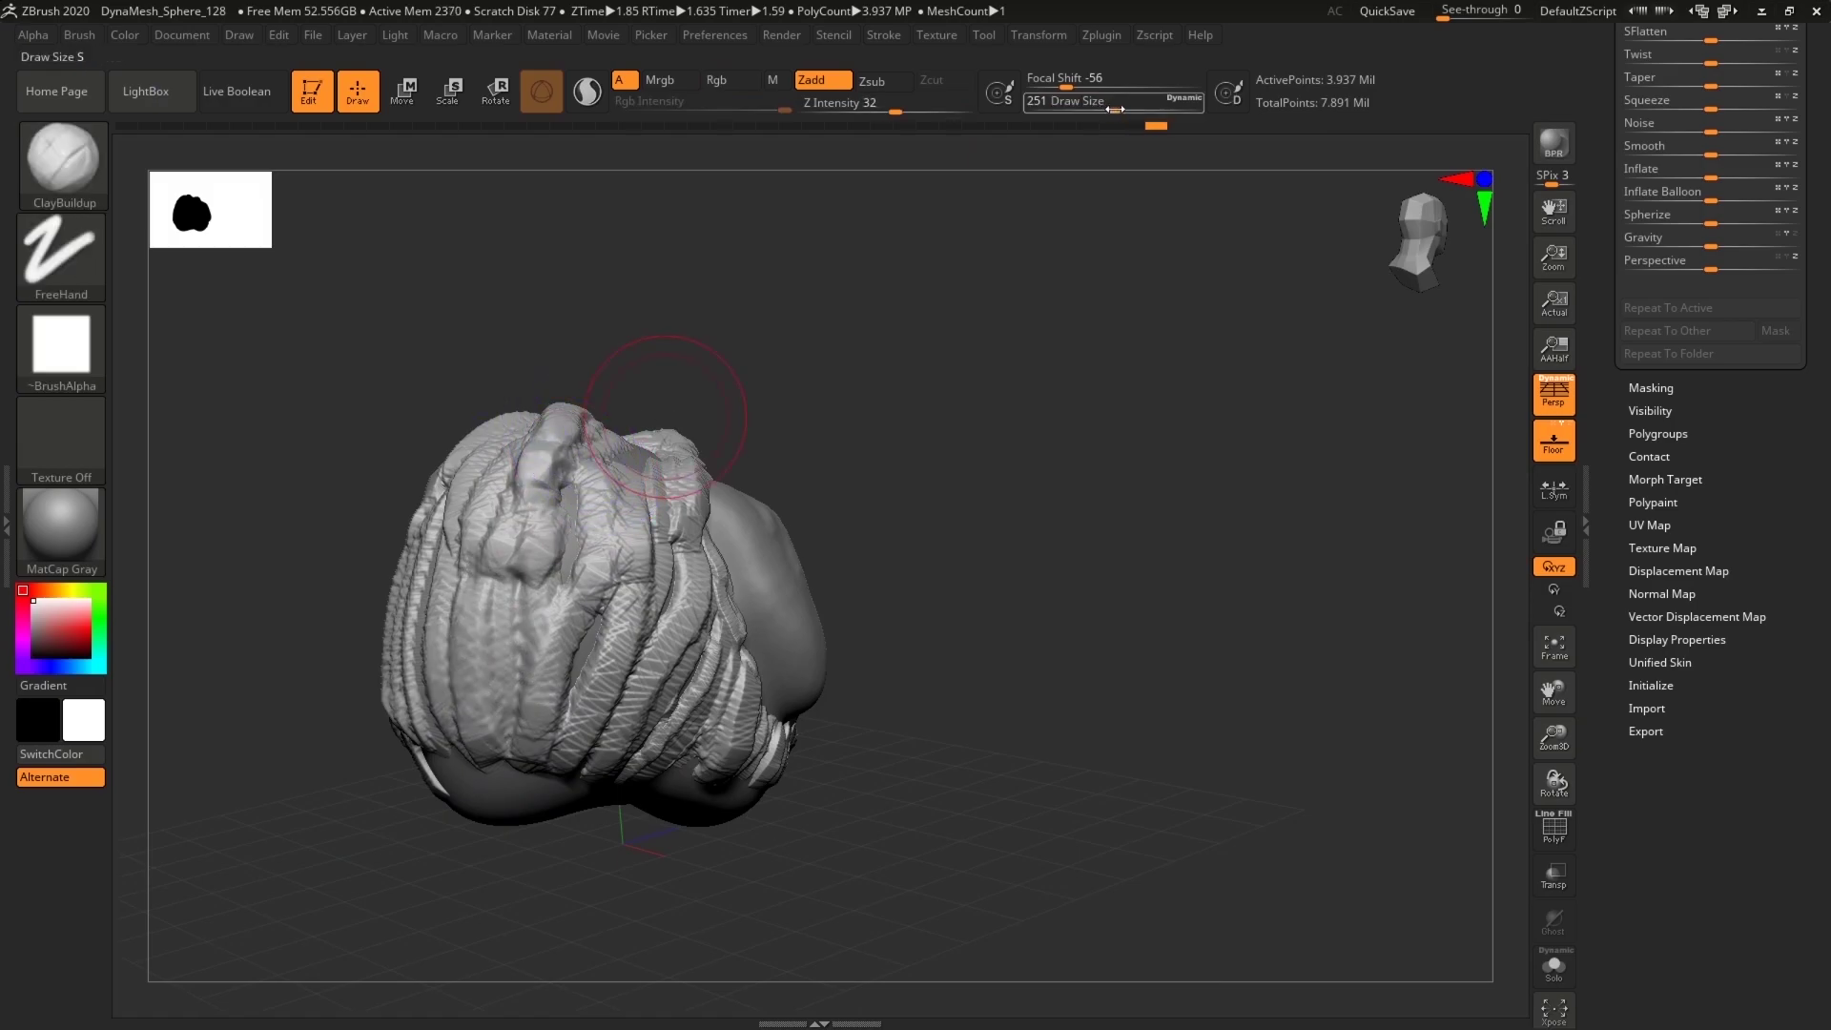
# Step: Smooth the hair strips across the back and rear side of the head with draw size 202
pyautogui.moveTo(1114, 109); pyautogui.dragTo(1105, 109)
pyautogui.moveTo(1014, 347); pyautogui.dragTo(649, 378)
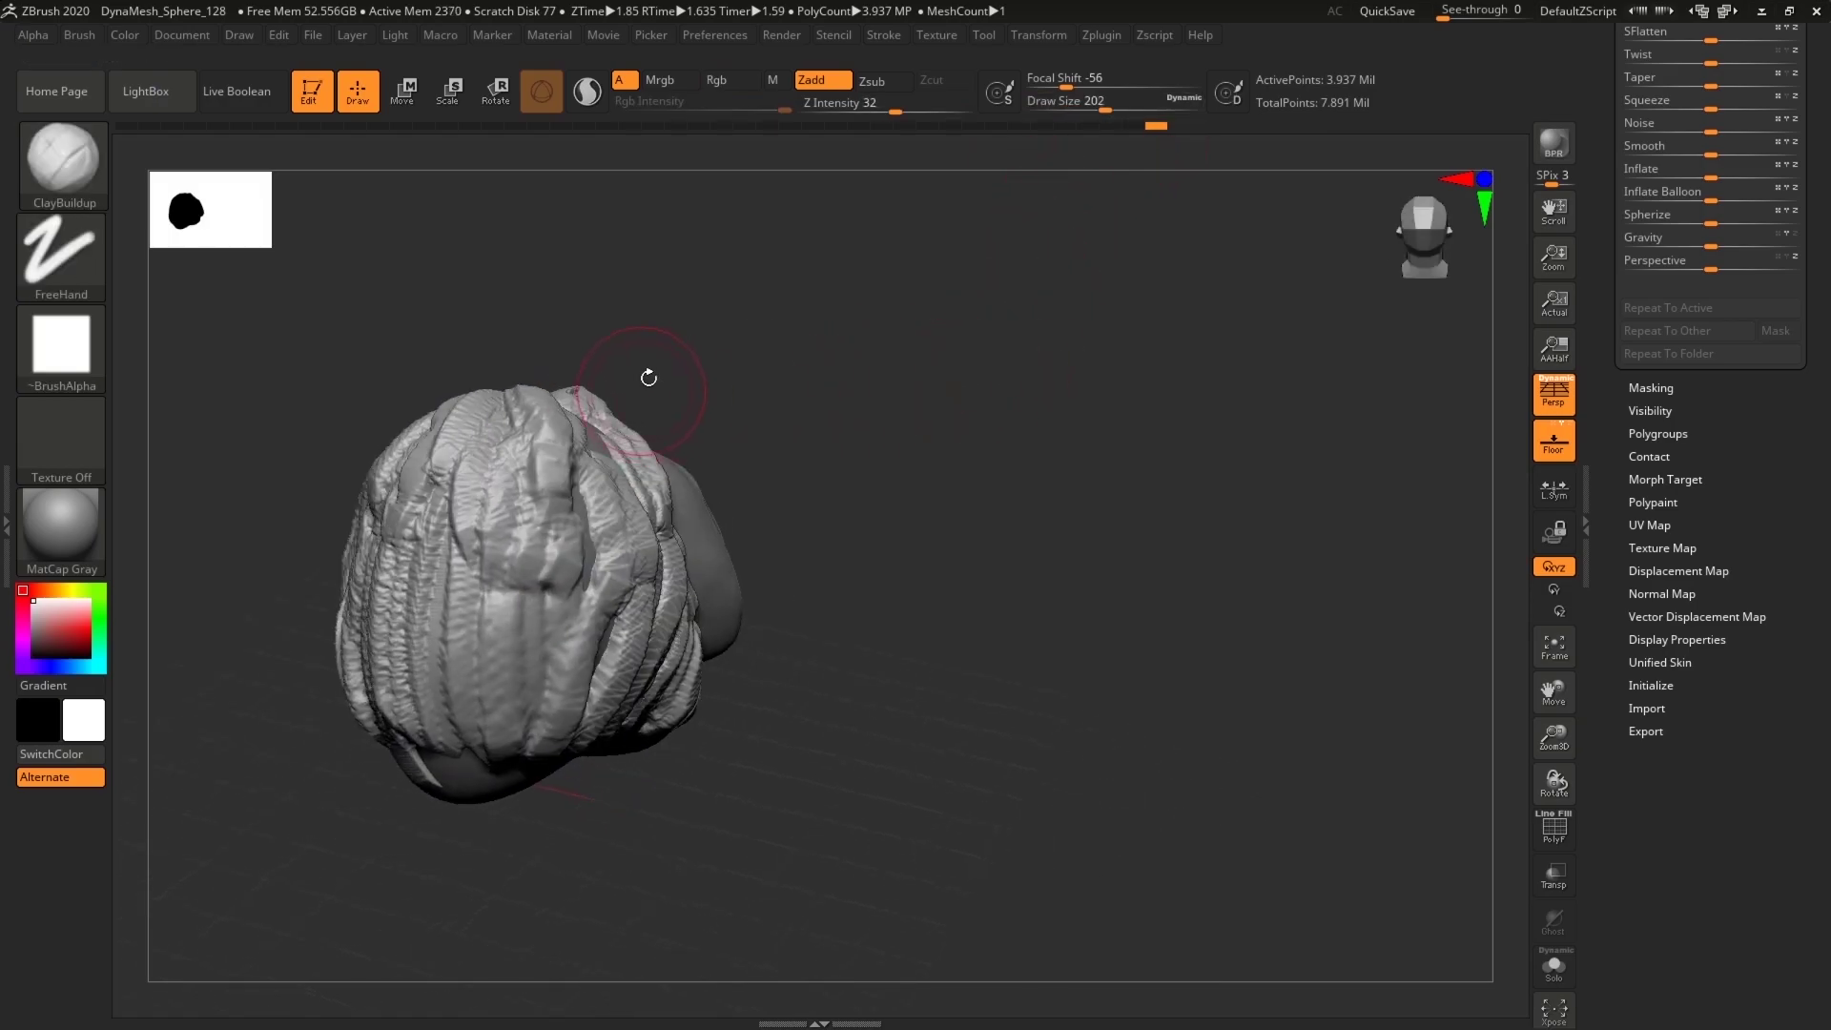
pyautogui.click(598, 105)
pyautogui.keyDown('shift'); pyautogui.click(537, 498); pyautogui.keyUp('shift')
pyautogui.keyDown('shift'); pyautogui.moveTo(488, 612); pyautogui.dragTo(421, 618); pyautogui.keyUp('shift')
pyautogui.moveTo(867, 587); pyautogui.dragTo(1028, 642)
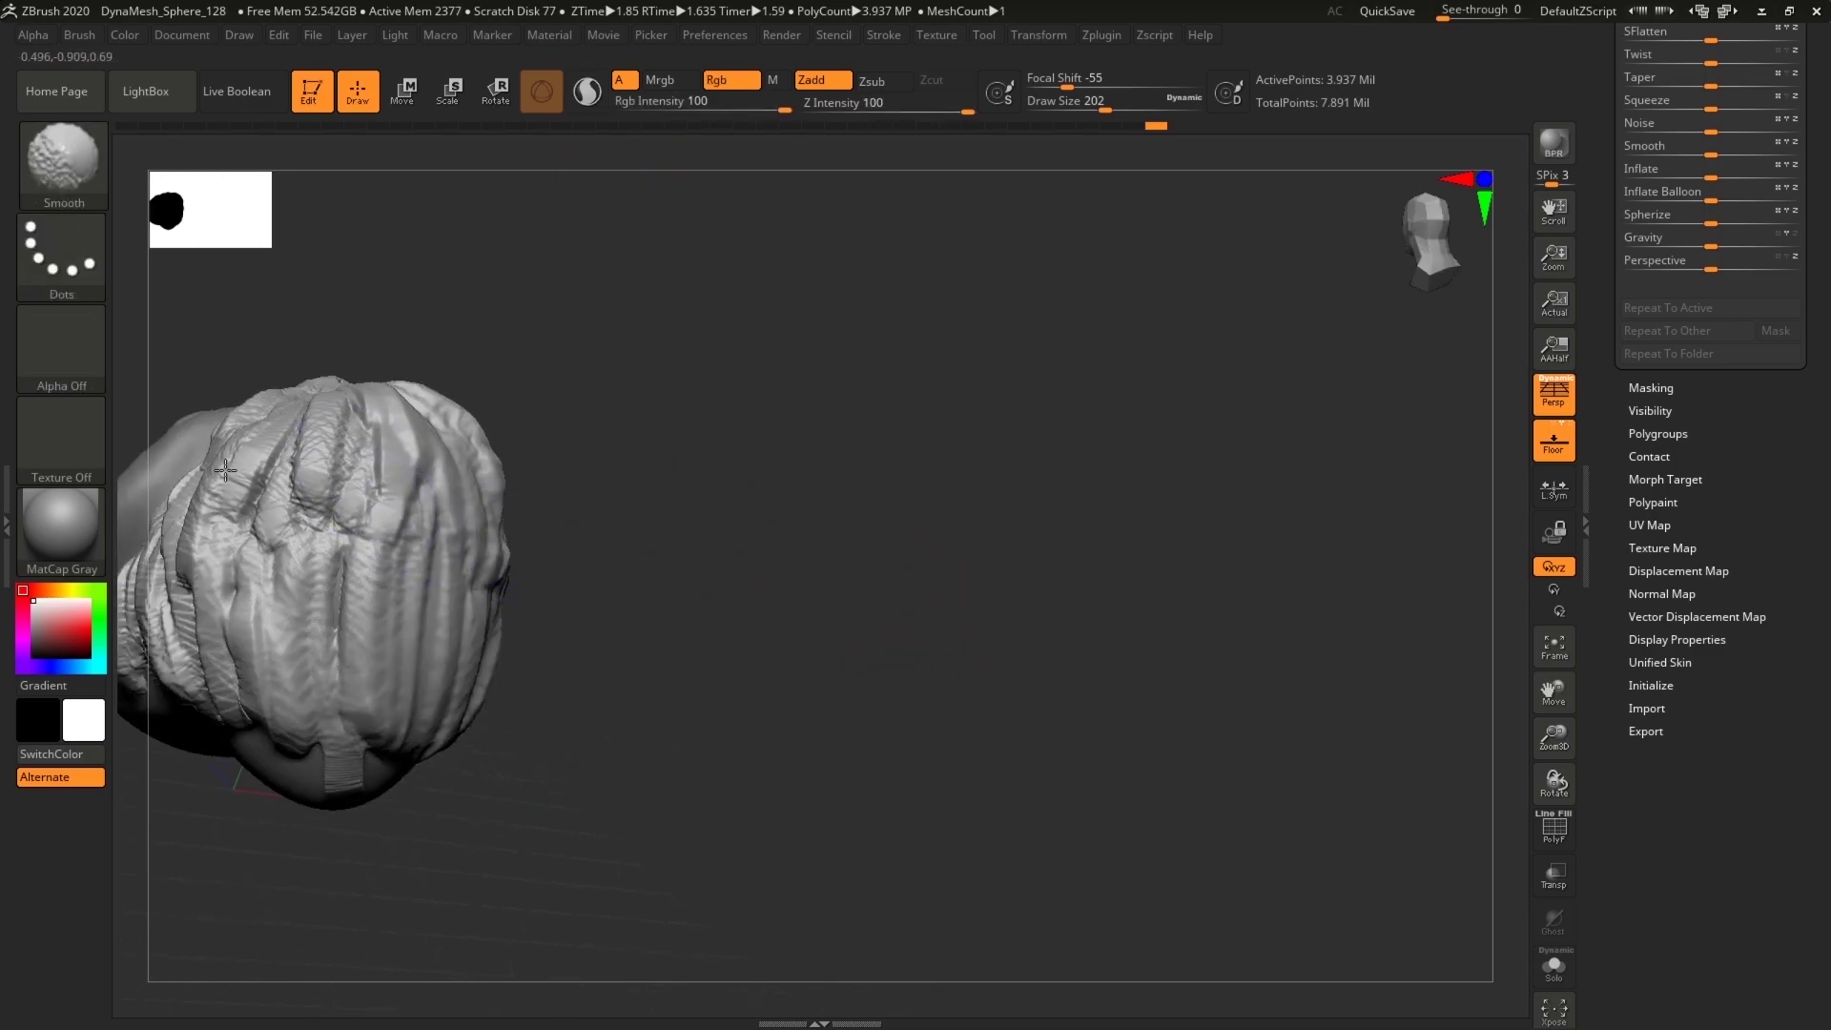
pyautogui.moveTo(781, 601); pyautogui.dragTo(471, 621)
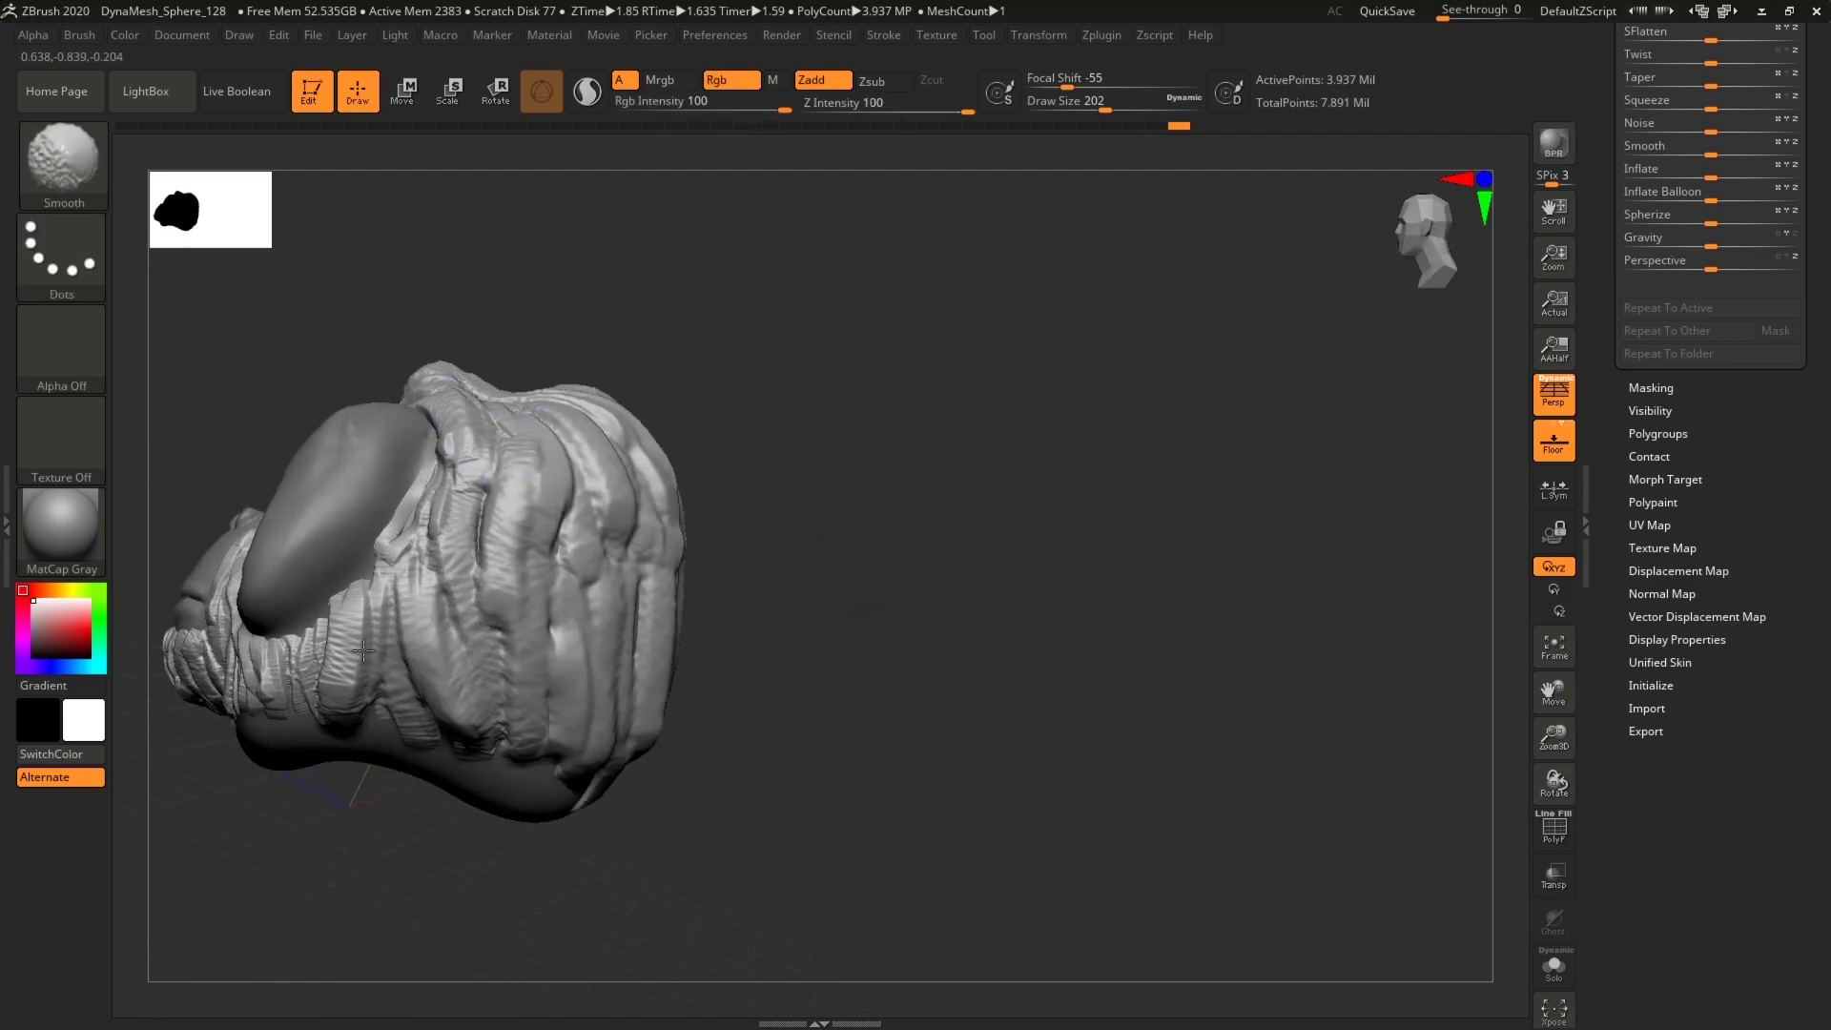
# Step: Smooth the beard strips around the chin, jaw and lower cheek
pyautogui.moveTo(305, 654); pyautogui.dragTo(990, 606)
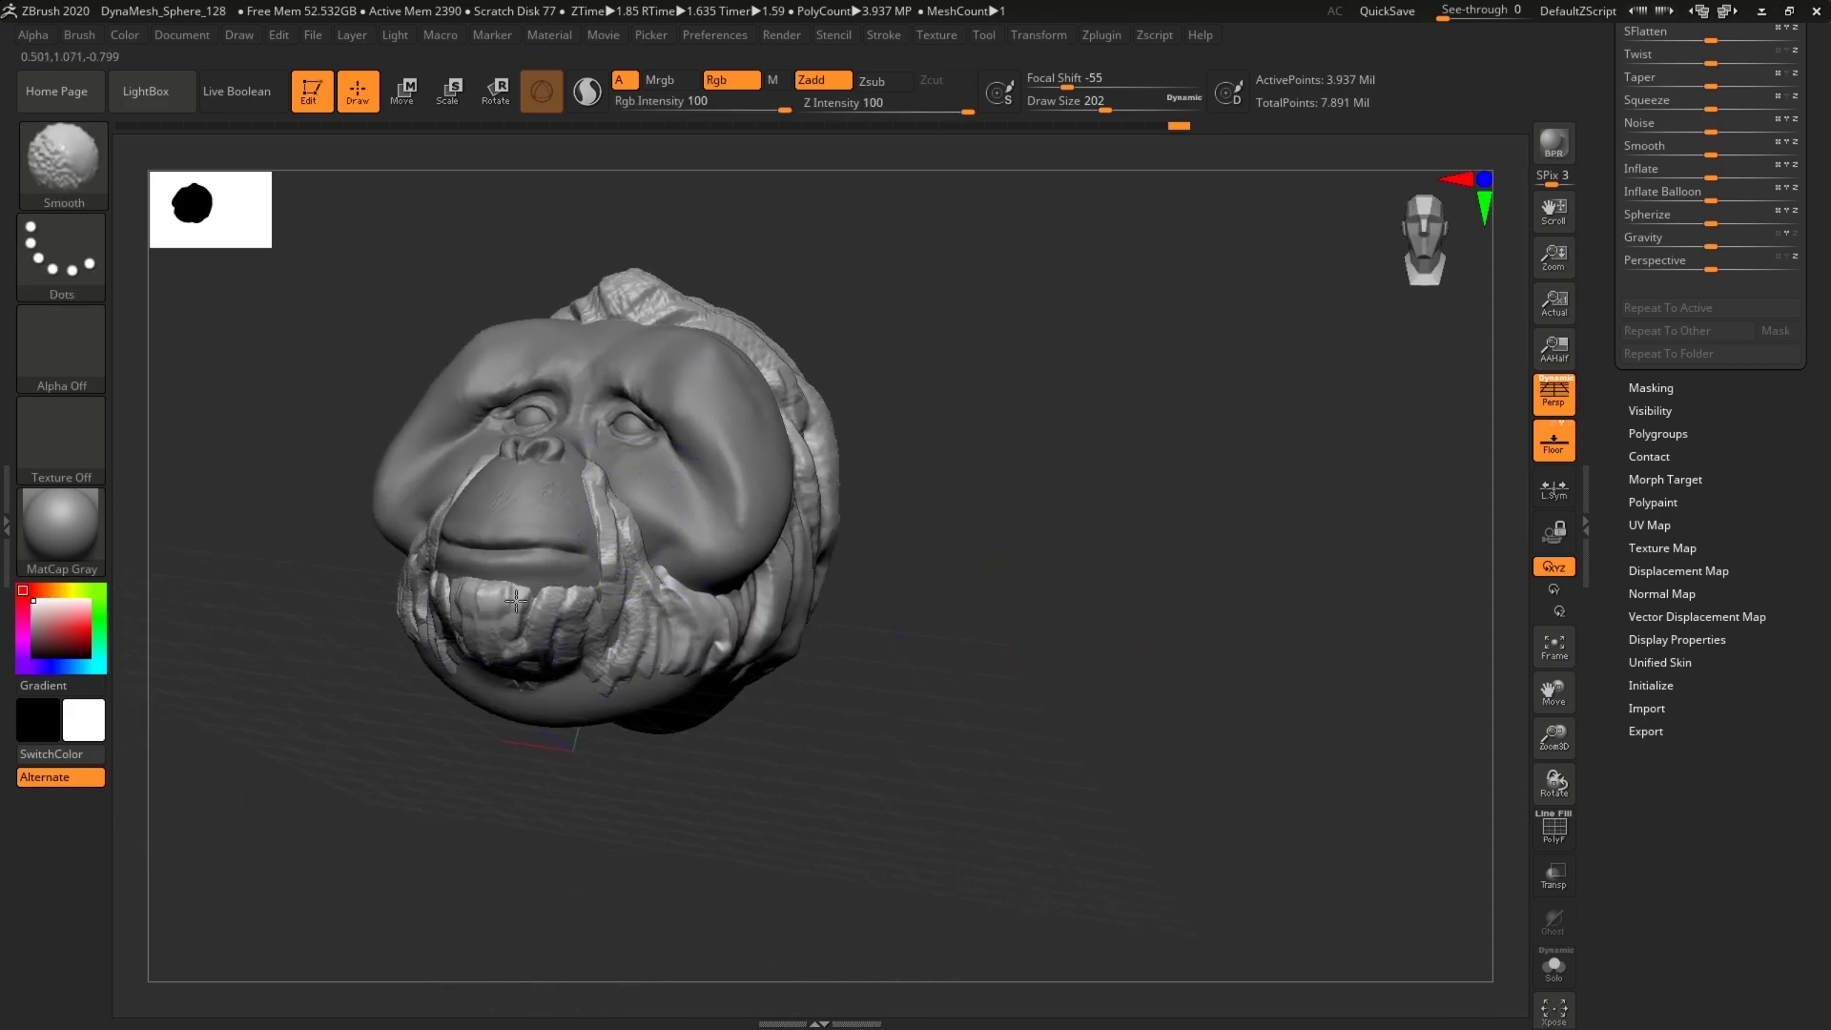
pyautogui.moveTo(858, 634); pyautogui.dragTo(1097, 645)
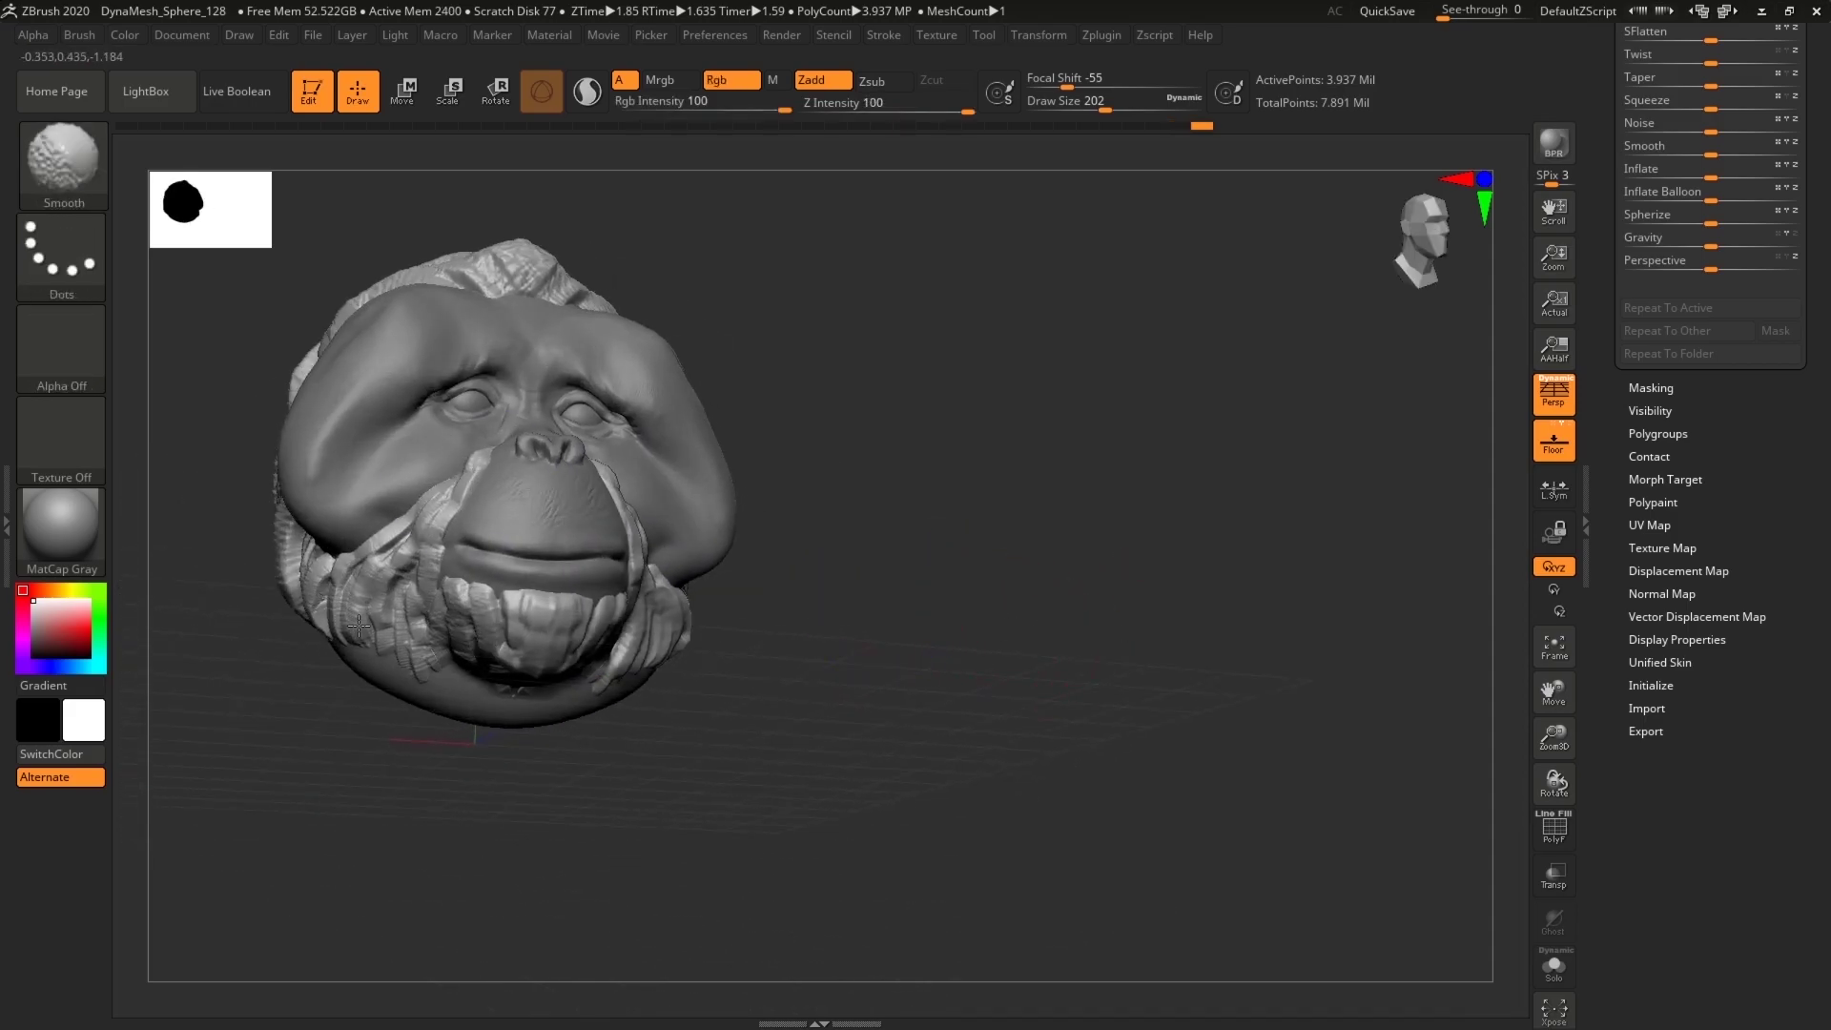
pyautogui.keyDown('shift'); pyautogui.moveTo(355, 628); pyautogui.dragTo(334, 580); pyautogui.keyUp('shift')
pyautogui.moveTo(792, 577); pyautogui.dragTo(1011, 584)
pyautogui.keyDown('shift'); pyautogui.moveTo(224, 467); pyautogui.dragTo(267, 533); pyautogui.keyUp('shift')
# Step: Smooth the hair on the side of the head and rework the strips at the crown above the brow
pyautogui.keyDown('alt'); pyautogui.moveTo(895, 561); pyautogui.dragTo(1441, 732); pyautogui.keyUp('alt')
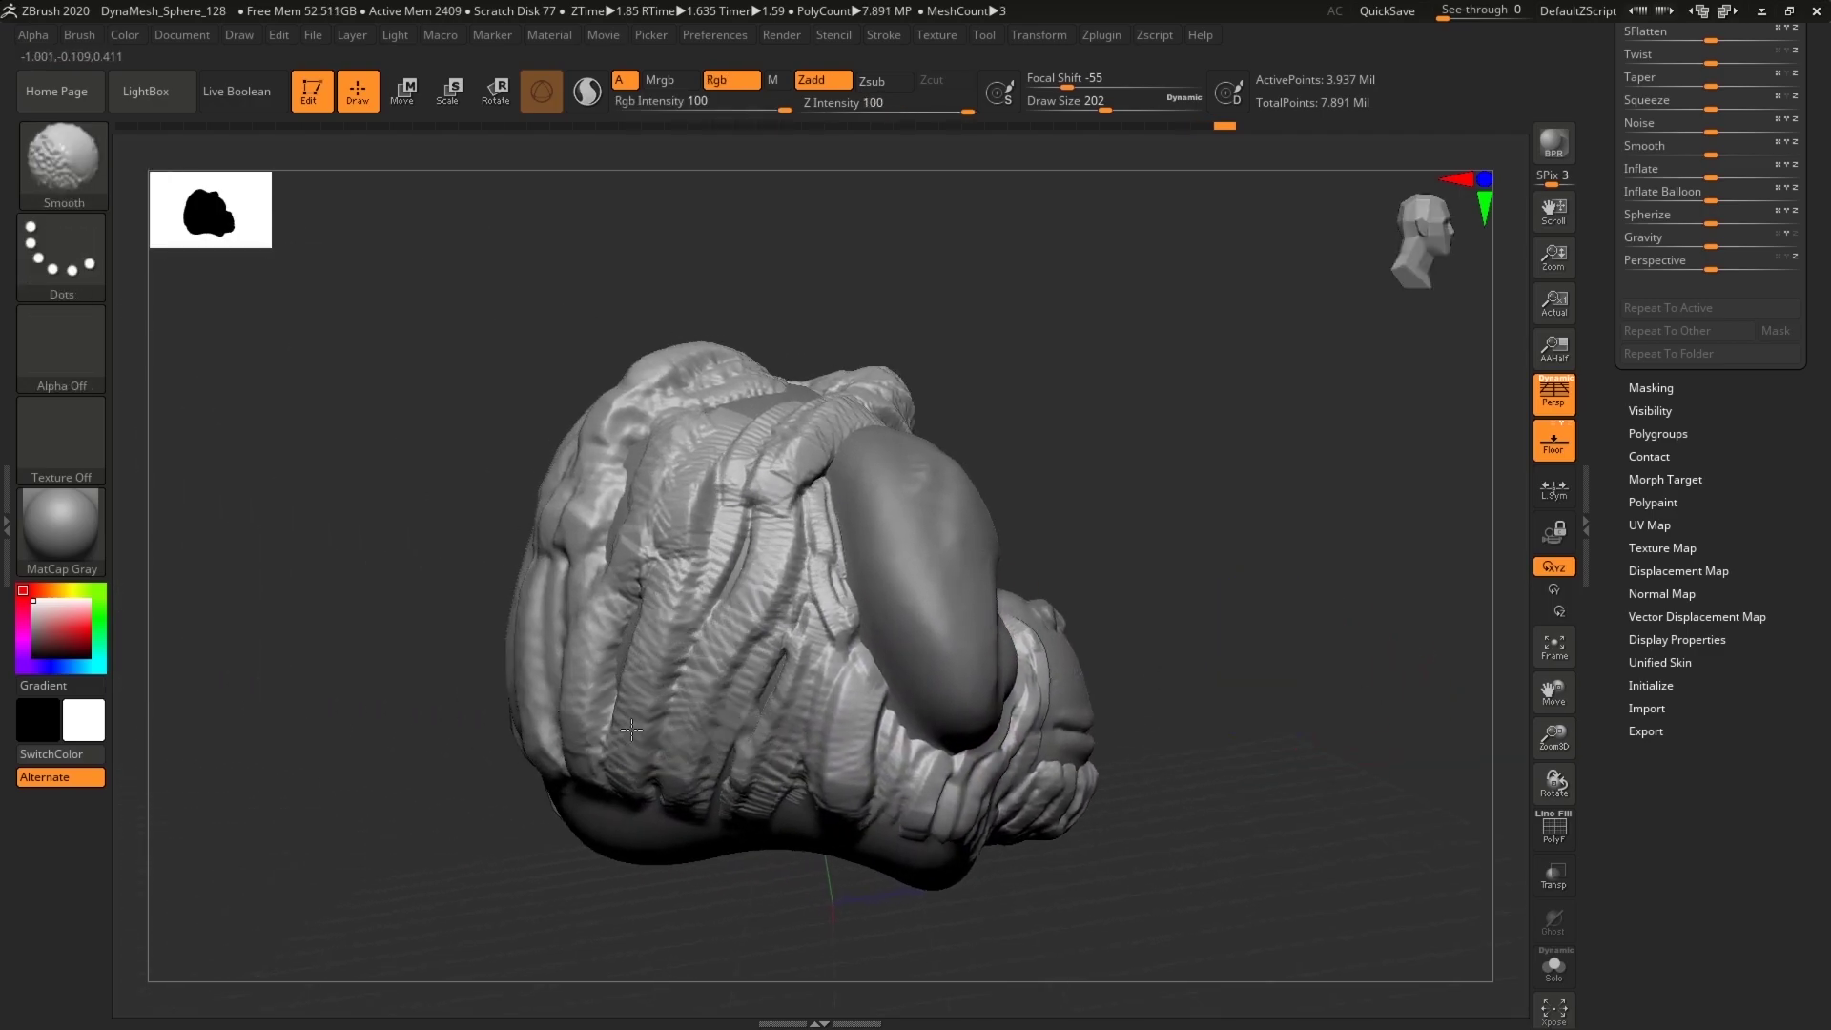
pyautogui.keyDown('shift'); pyautogui.moveTo(792, 436); pyautogui.dragTo(882, 391); pyautogui.keyUp('shift')
pyautogui.moveTo(985, 368); pyautogui.dragTo(898, 481)
pyautogui.moveTo(763, 391)
pyautogui.mouseDown()
pyautogui.moveTo(828, 314)
pyautogui.moveTo(813, 361)
pyautogui.moveTo(839, 377)
pyautogui.mouseUp()
pyautogui.moveTo(1282, 847)
pyautogui.mouseDown()
pyautogui.moveTo(1168, 841)
pyautogui.moveTo(1268, 779)
pyautogui.moveTo(1130, 854)
pyautogui.mouseUp()
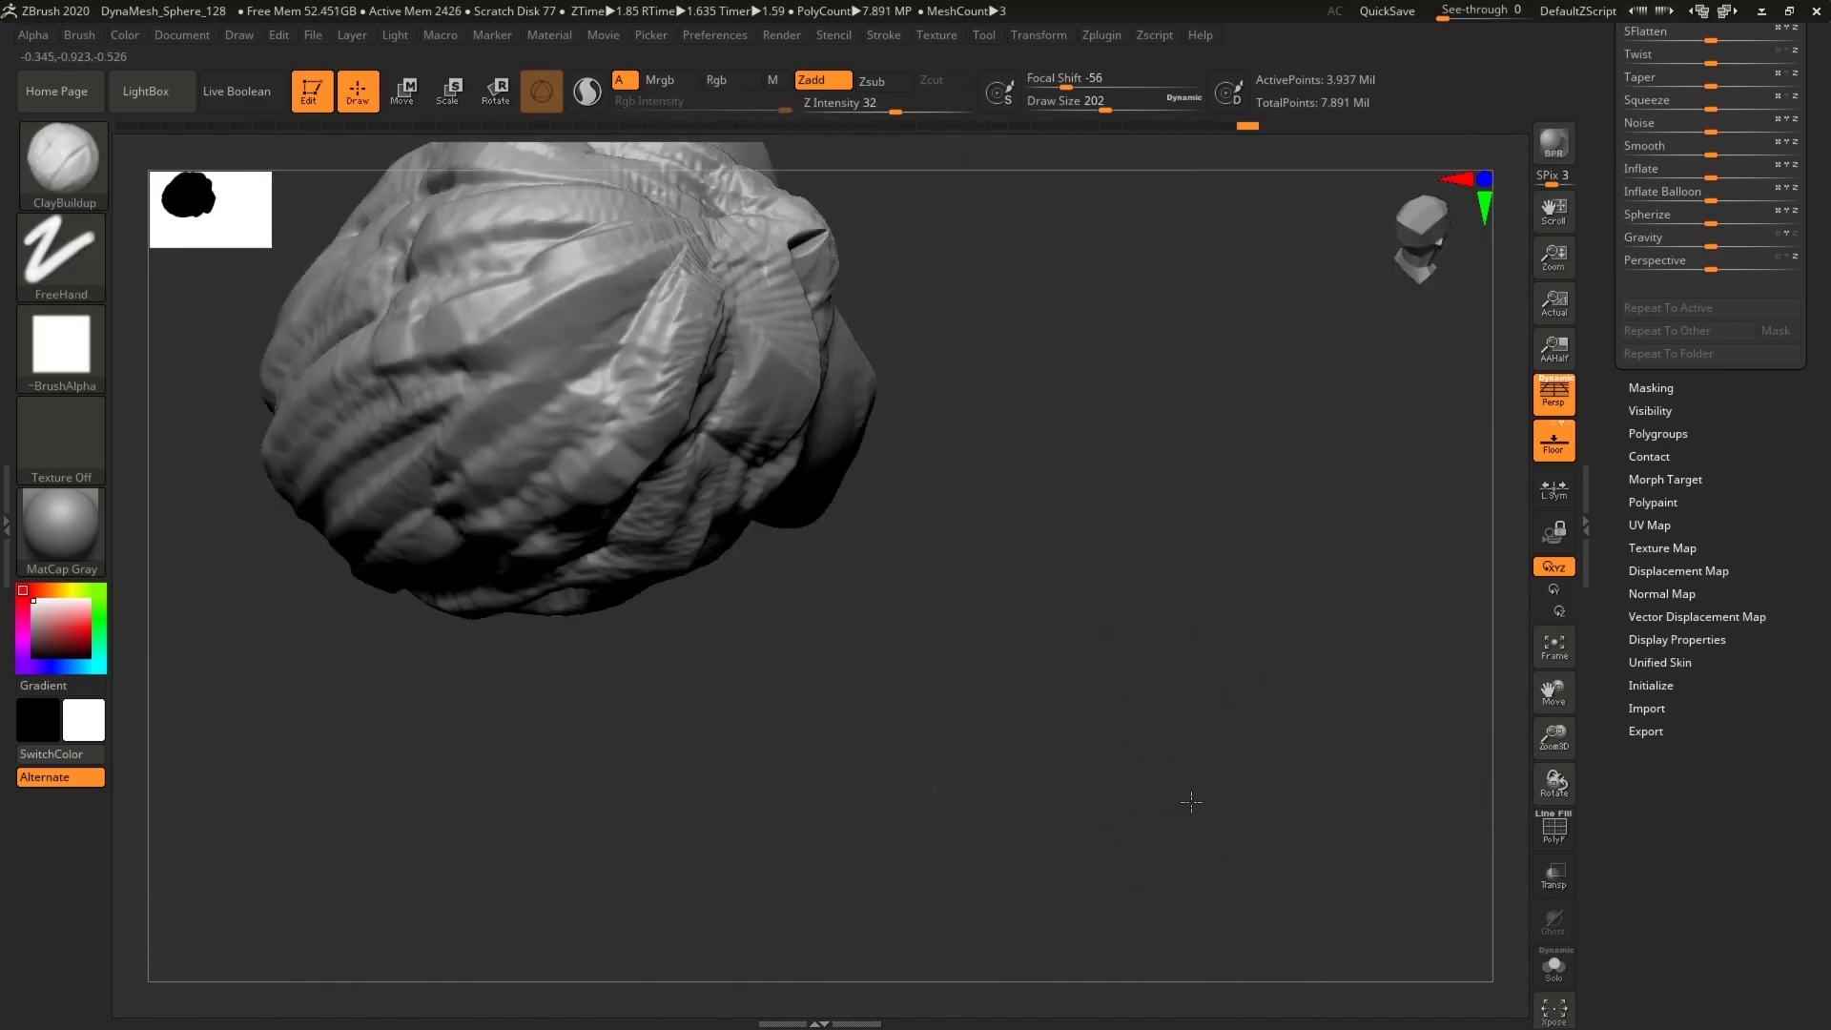
pyautogui.moveTo(1199, 808)
pyautogui.mouseDown()
pyautogui.moveTo(1348, 769)
pyautogui.moveTo(1351, 836)
pyautogui.moveTo(1341, 792)
pyautogui.moveTo(1279, 781)
pyautogui.moveTo(1289, 751)
pyautogui.mouseUp()
# Step: Fill the hair subtool with an orange-brown color (RGB 228, 153, 80) and reset the current color to white
pyautogui.click(64, 591)
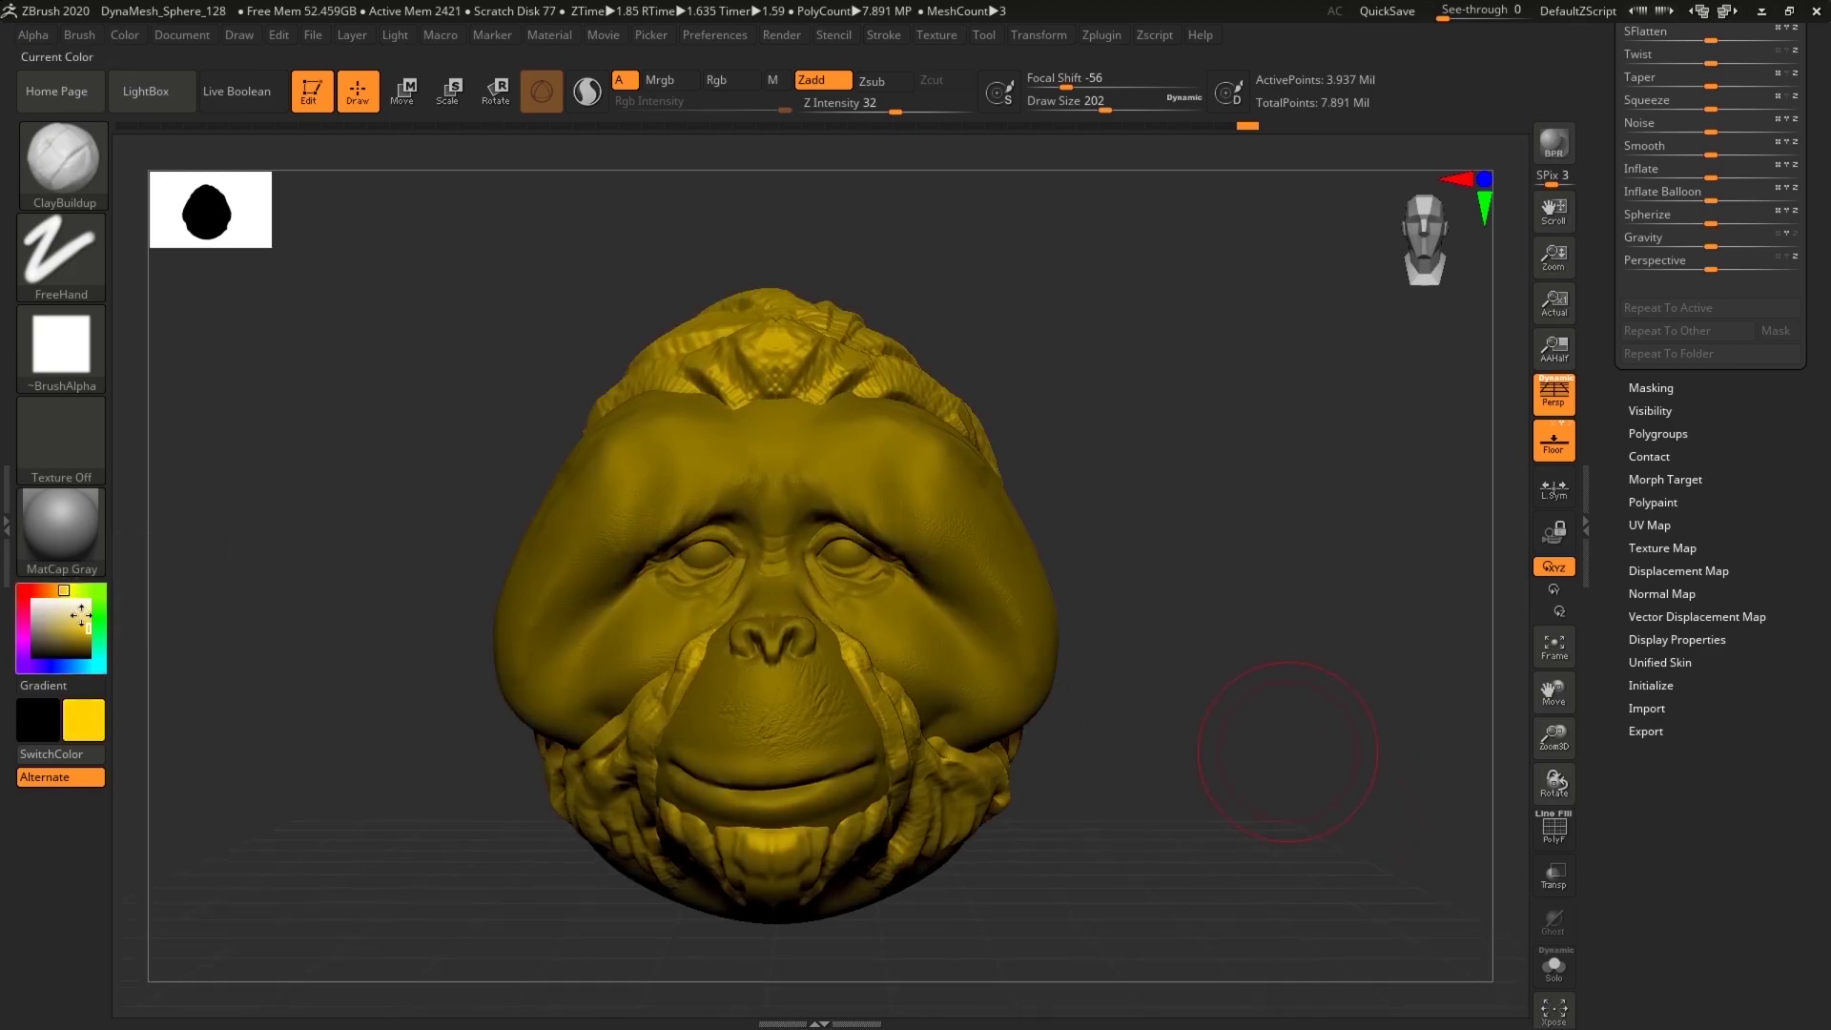
pyautogui.click(75, 620)
pyautogui.click(51, 590)
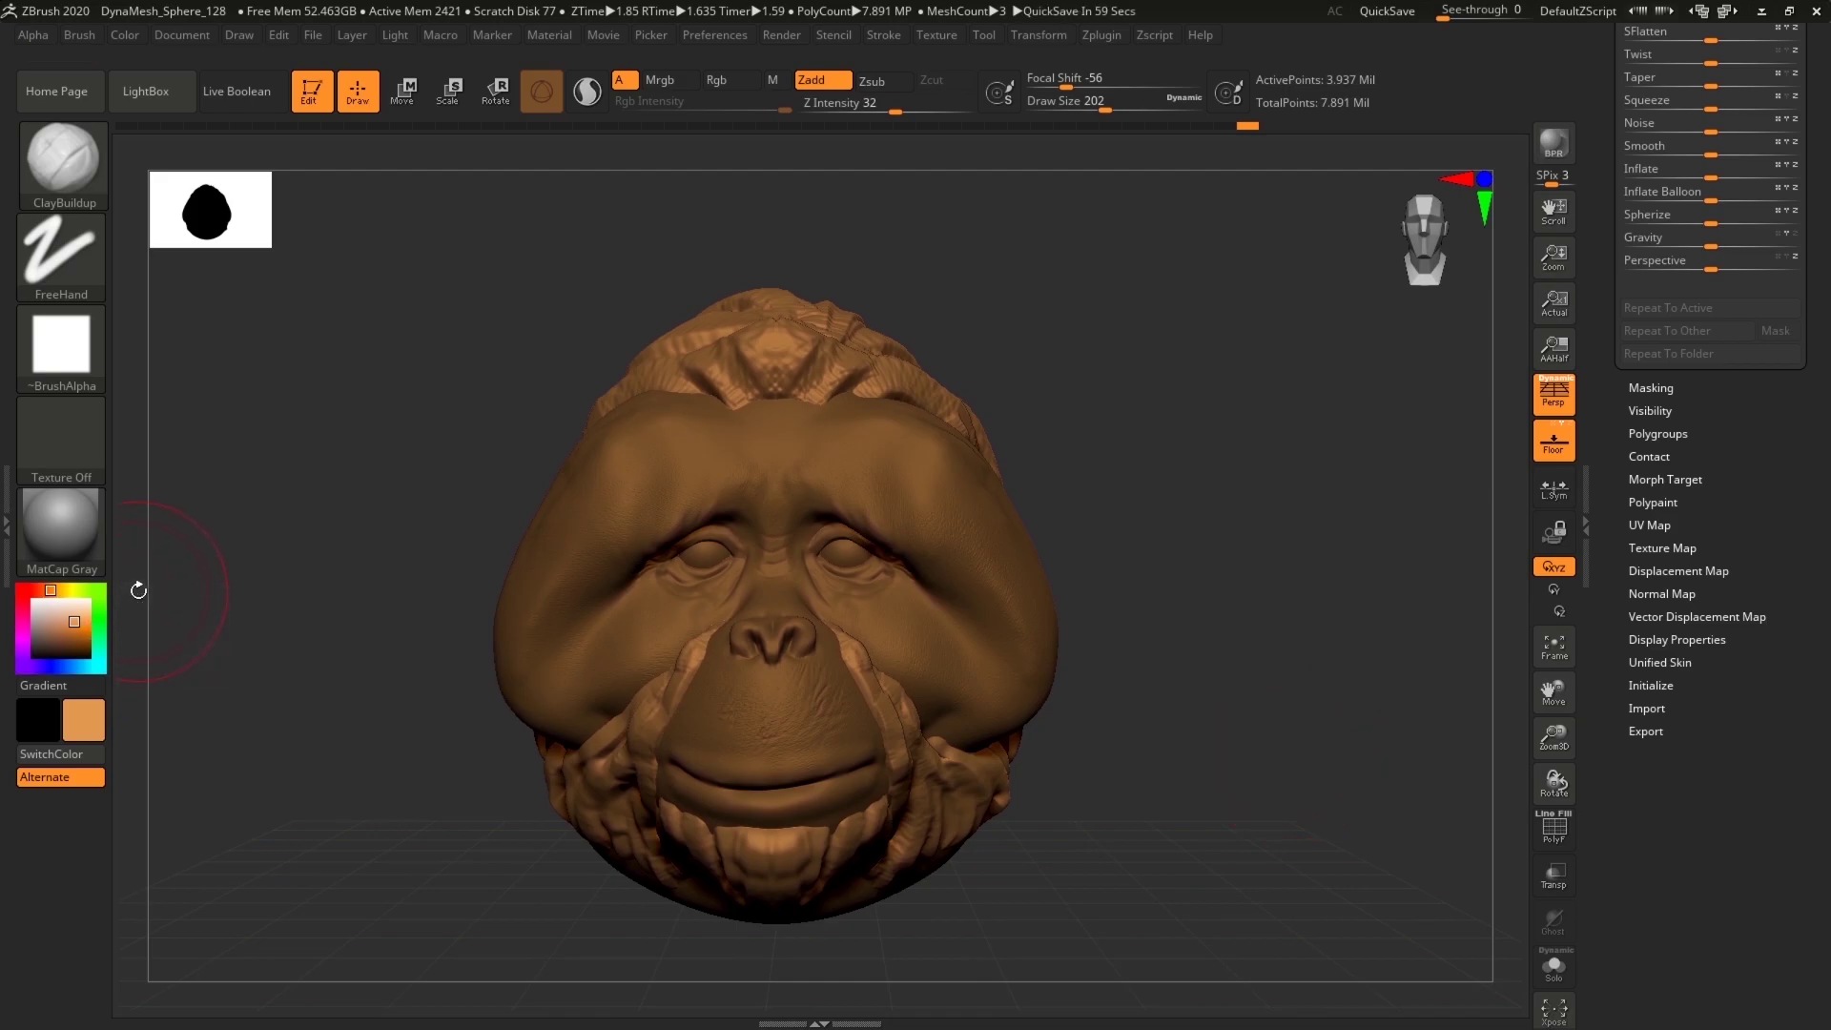
pyautogui.click(130, 31)
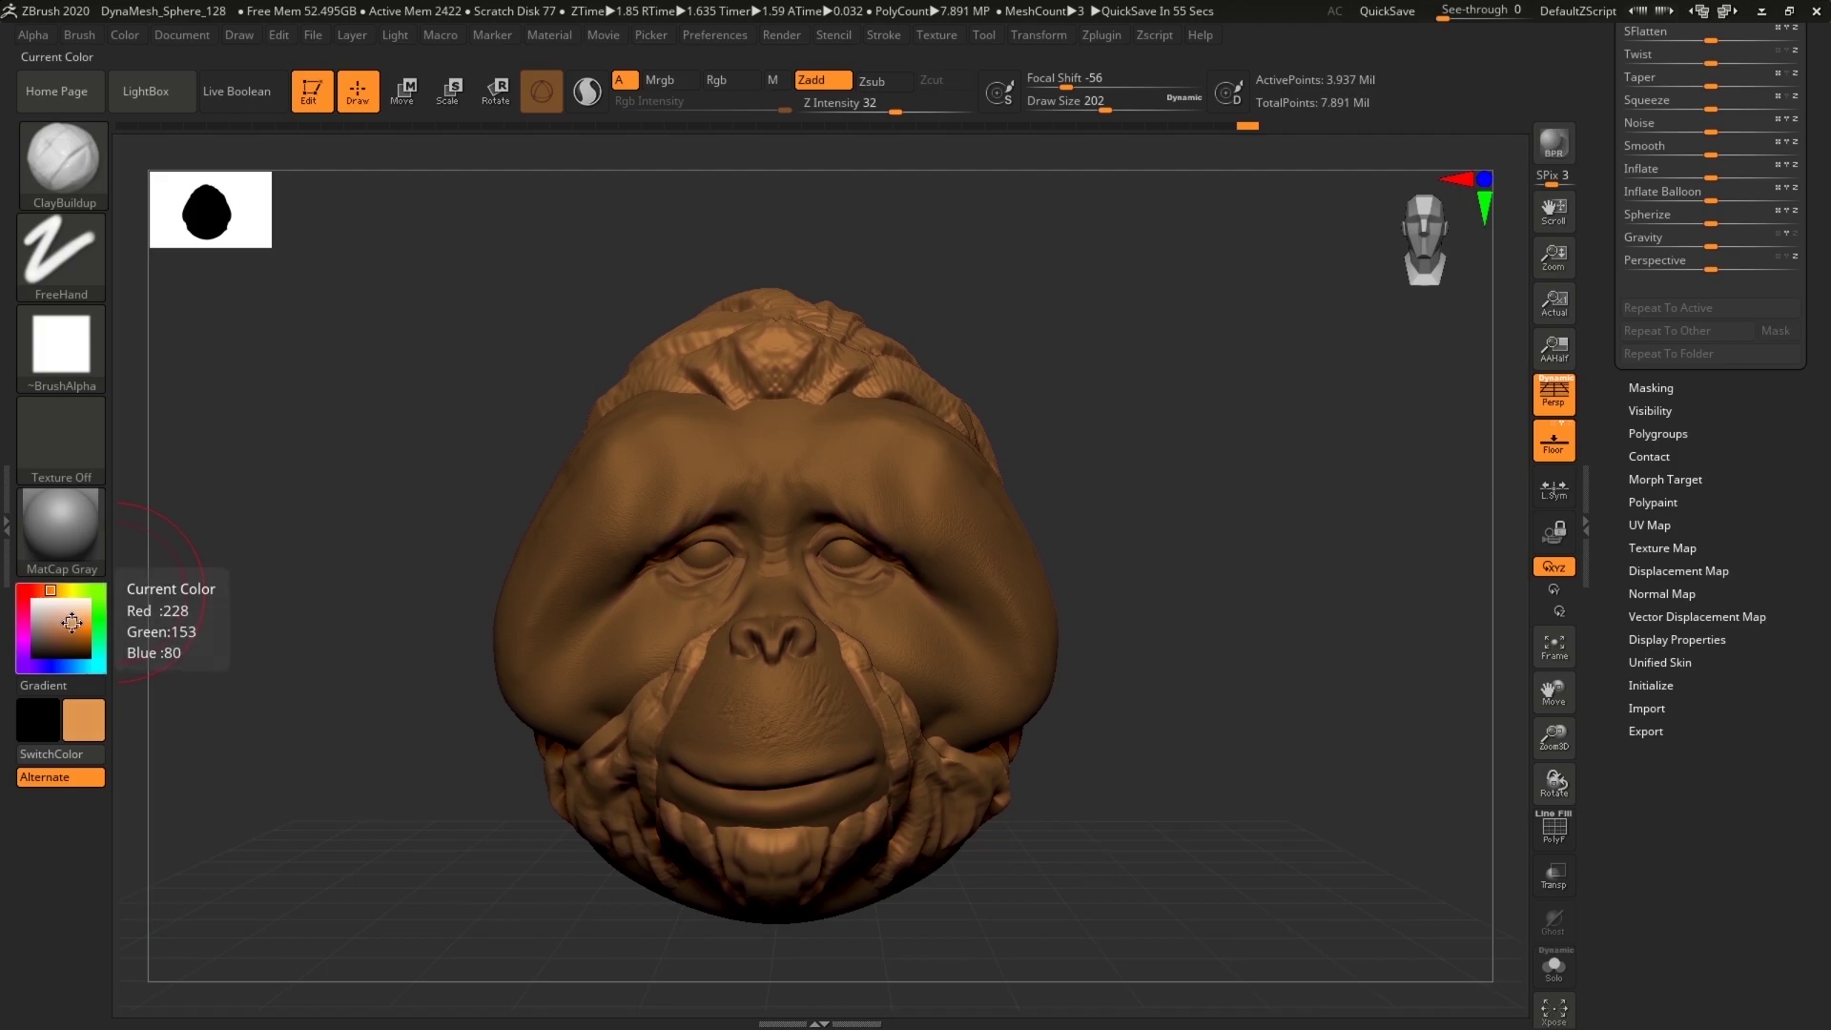
pyautogui.click(26, 598)
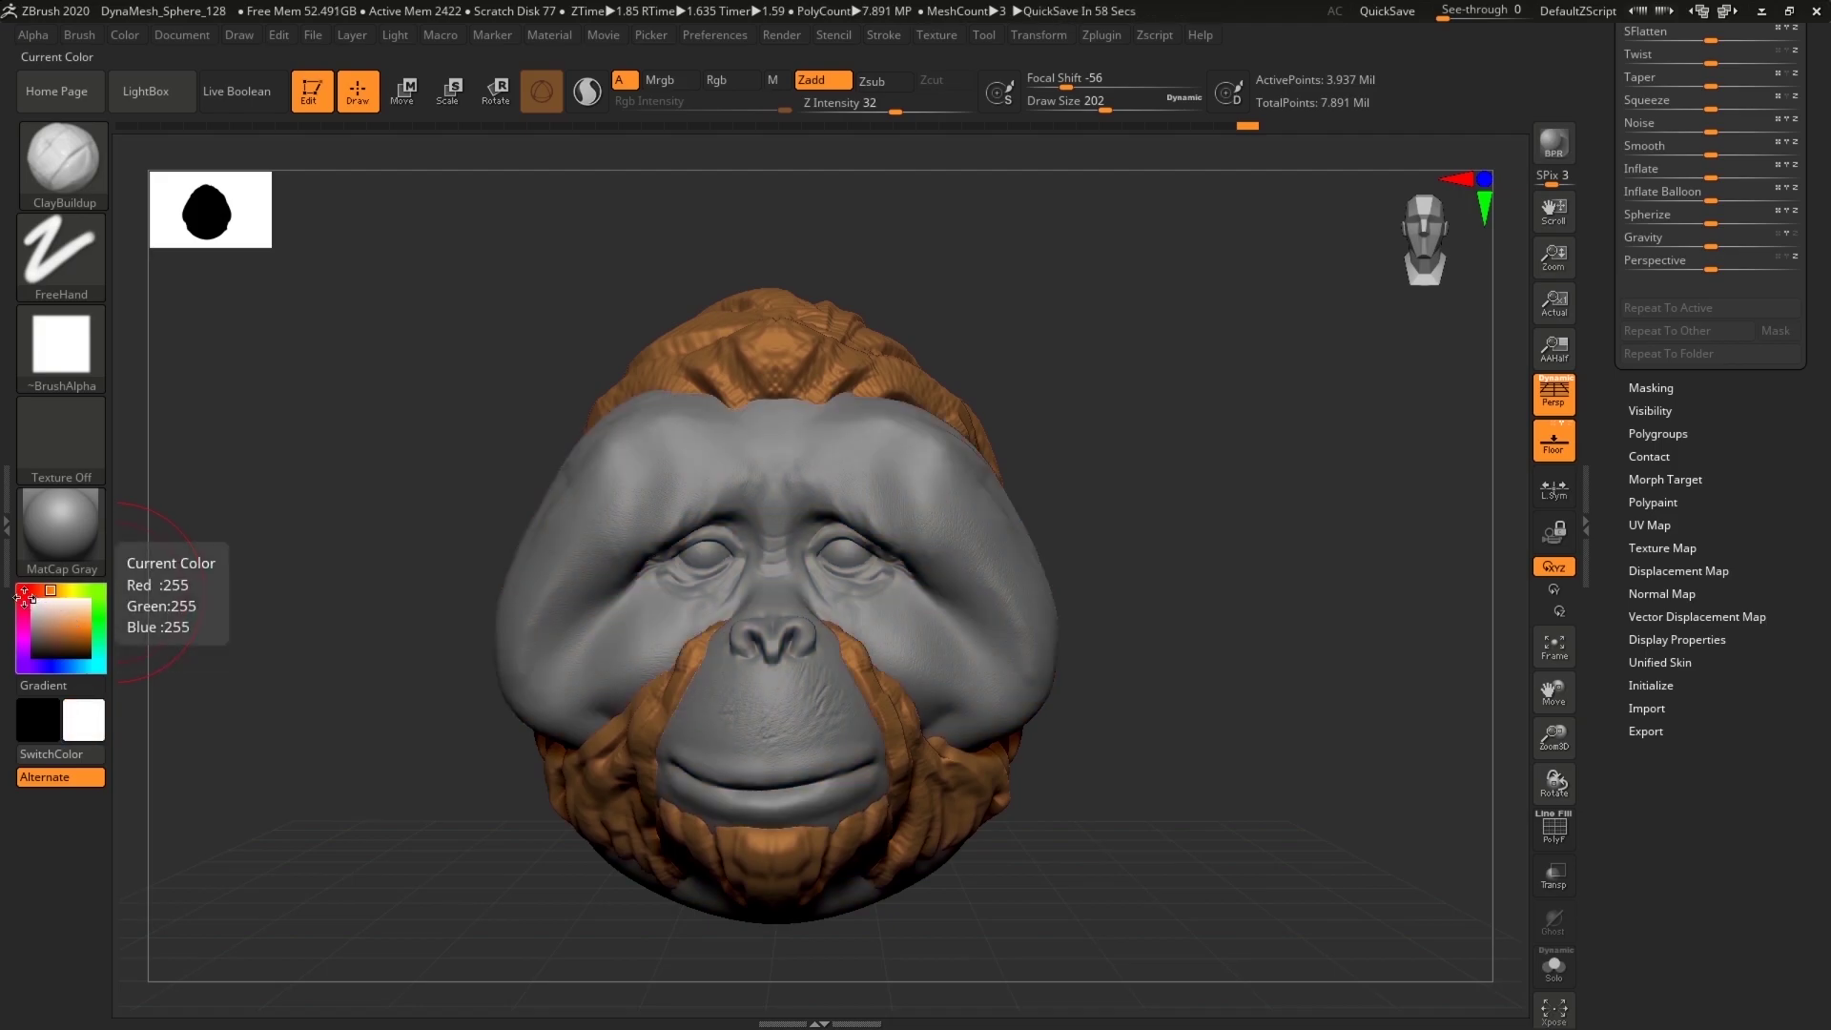
# Step: Show the subtool list, switch to the Rake brush and set its draw size to 59
pyautogui.moveTo(1321, 753); pyautogui.dragTo(1234, 648)
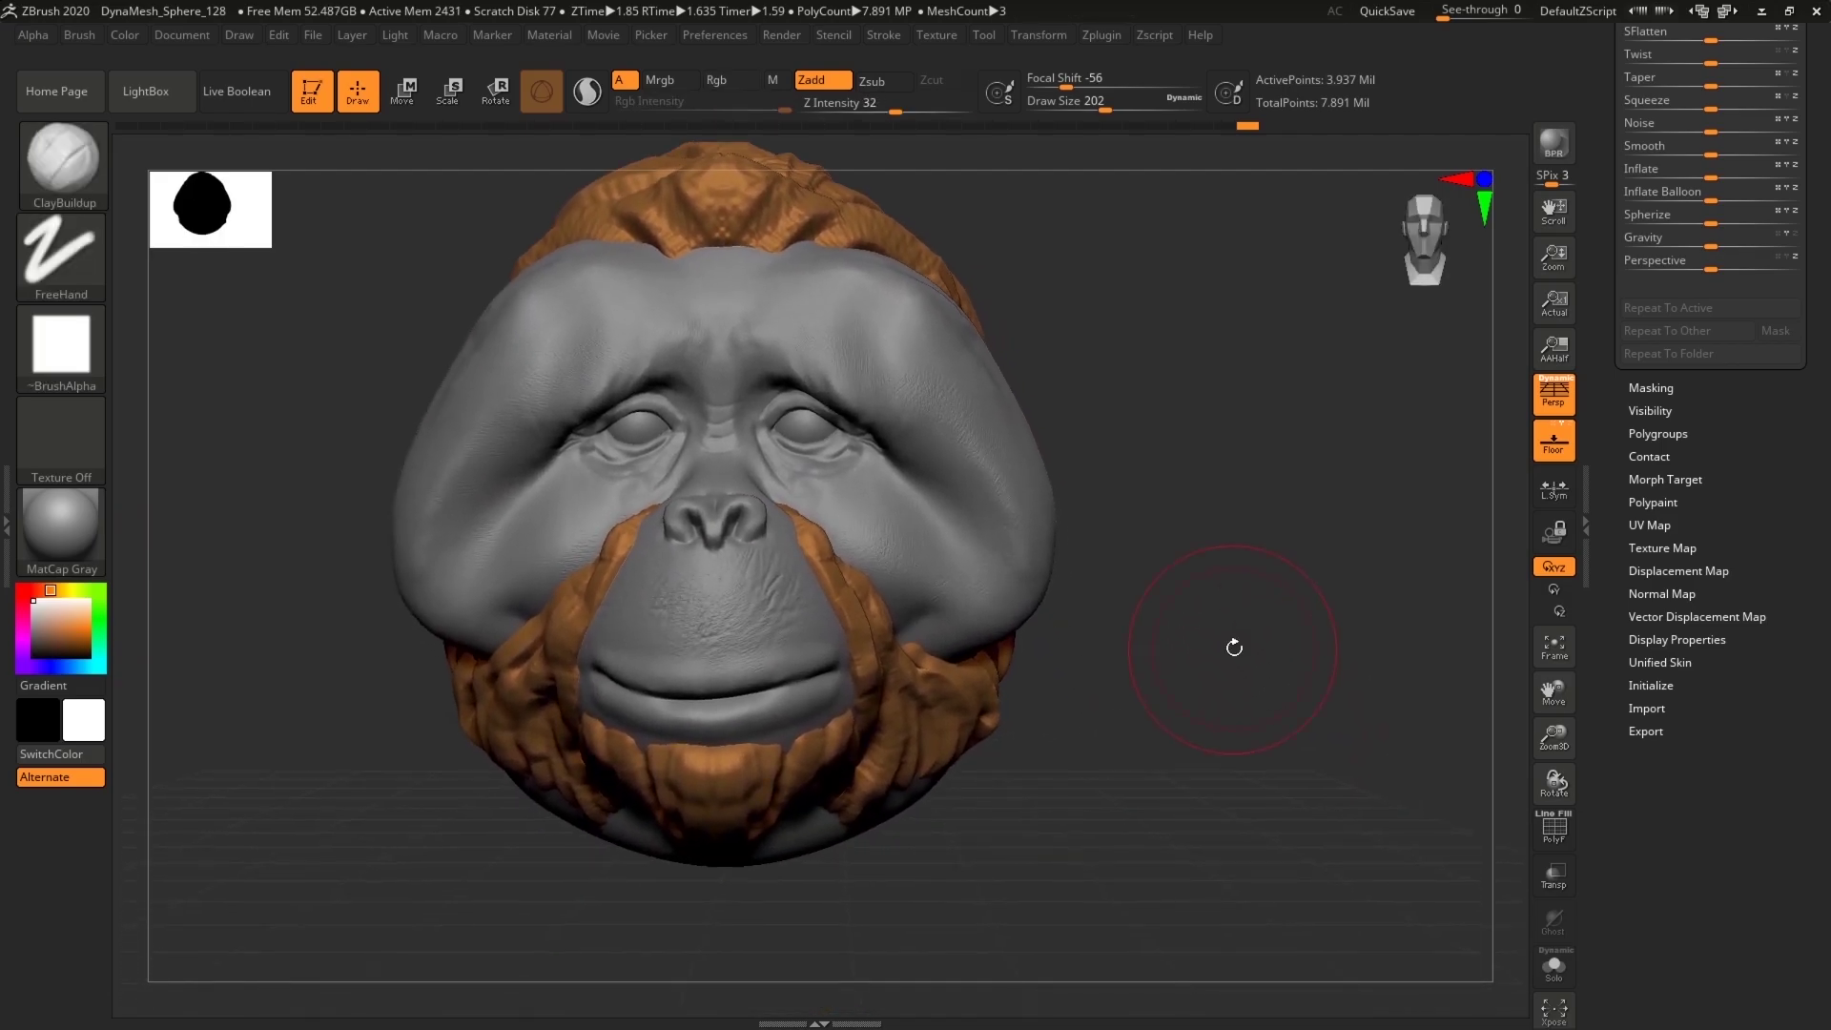
pyautogui.moveTo(1608, 115); pyautogui.dragTo(1634, 317)
pyautogui.click(1651, 236)
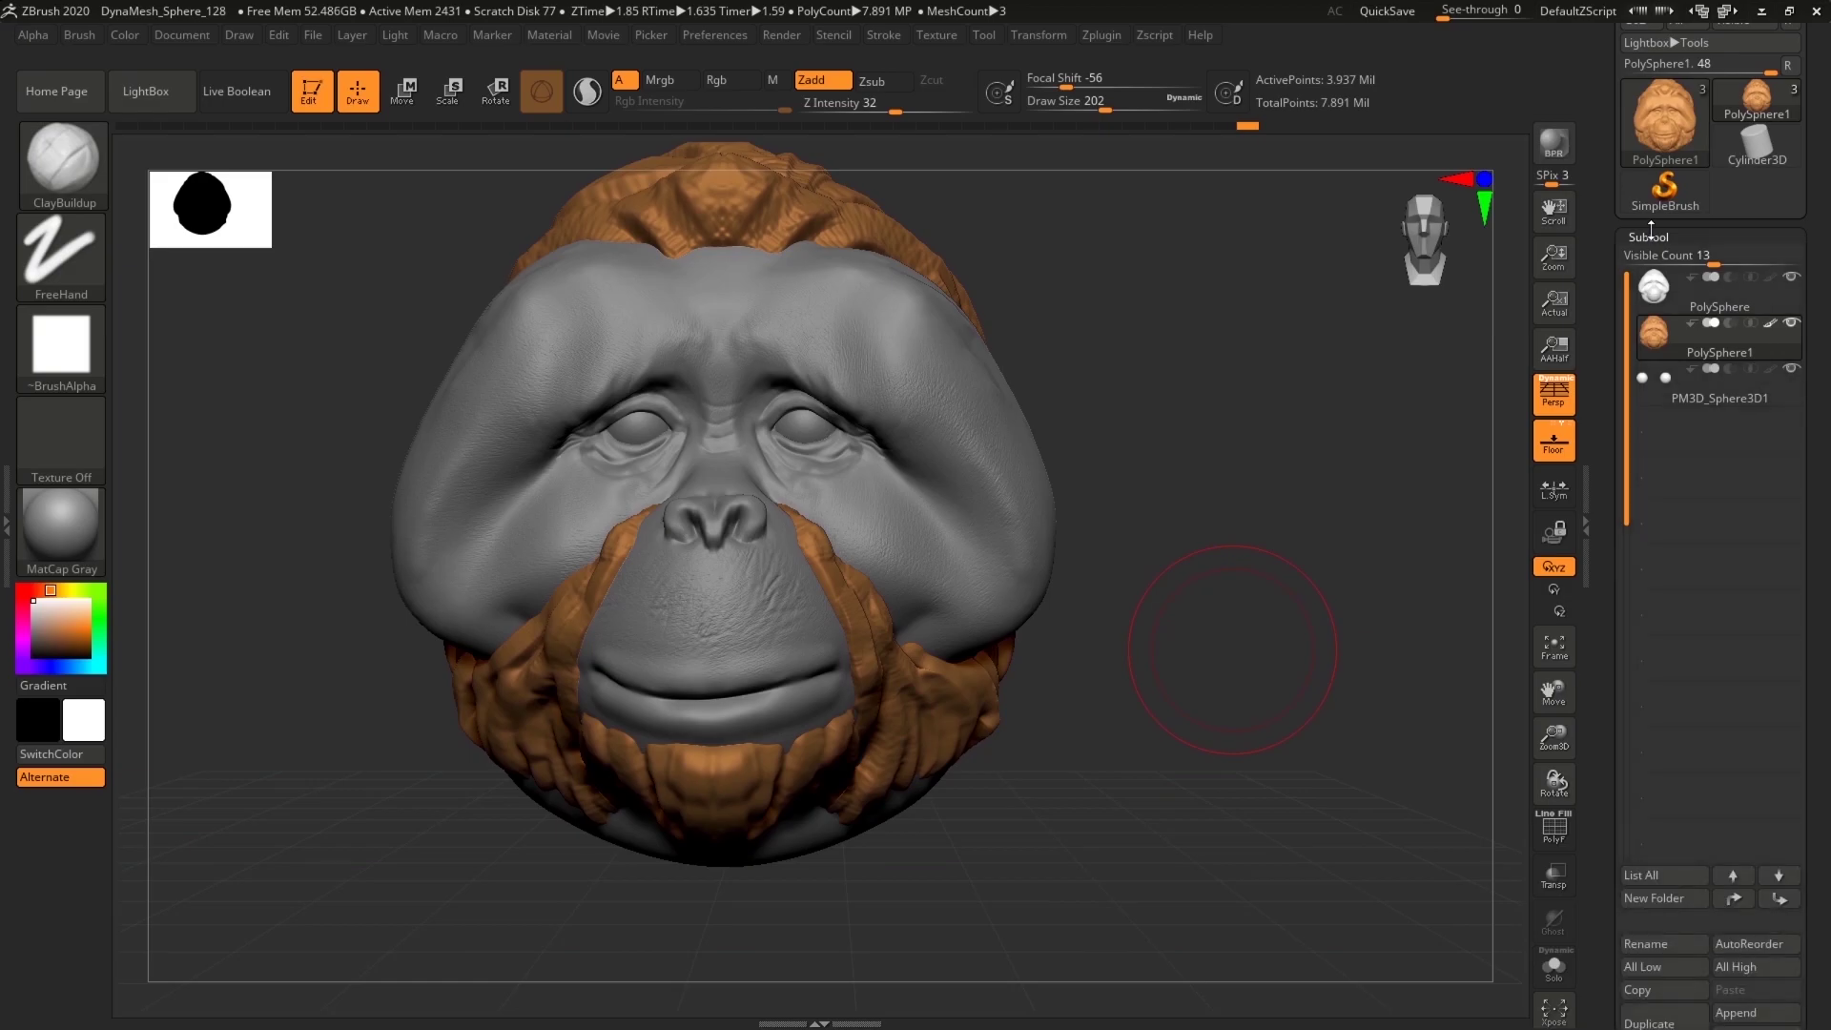
pyautogui.click(57, 157)
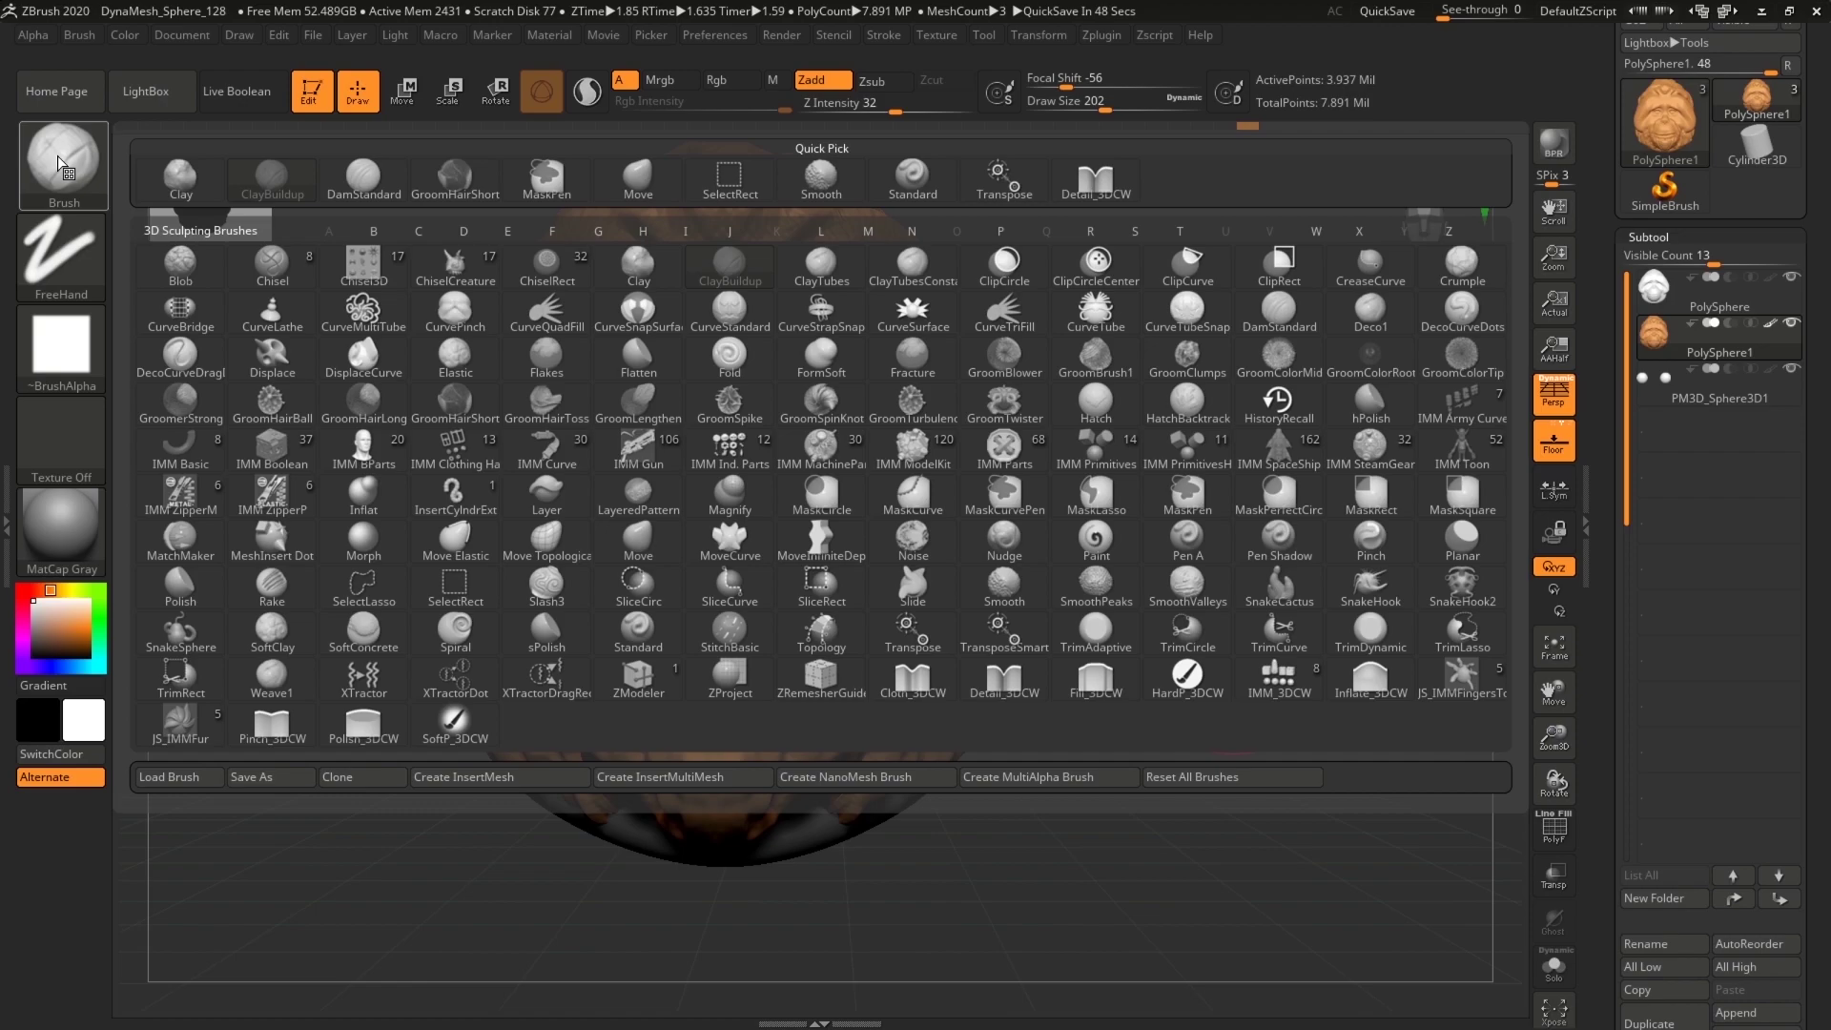
pyautogui.press('r')
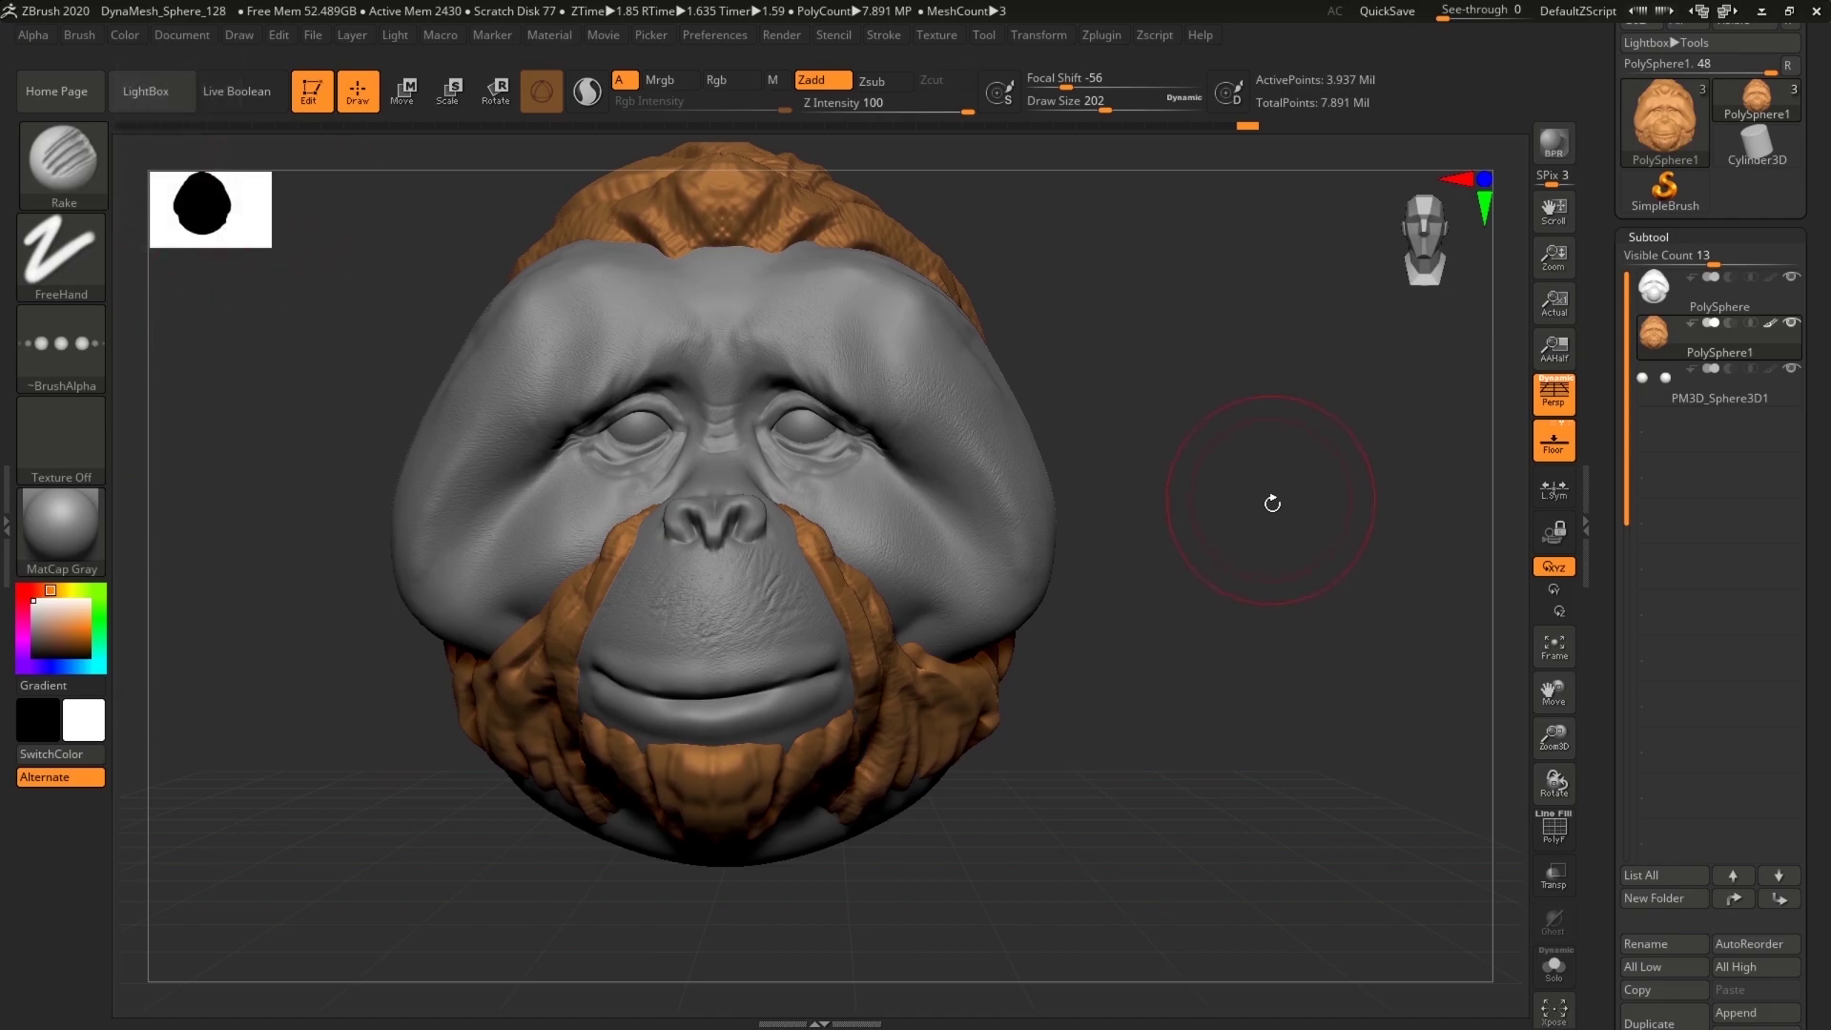
pyautogui.moveTo(1273, 506); pyautogui.dragTo(1351, 591)
pyautogui.moveTo(1351, 590); pyautogui.dragTo(1276, 397, button='right')
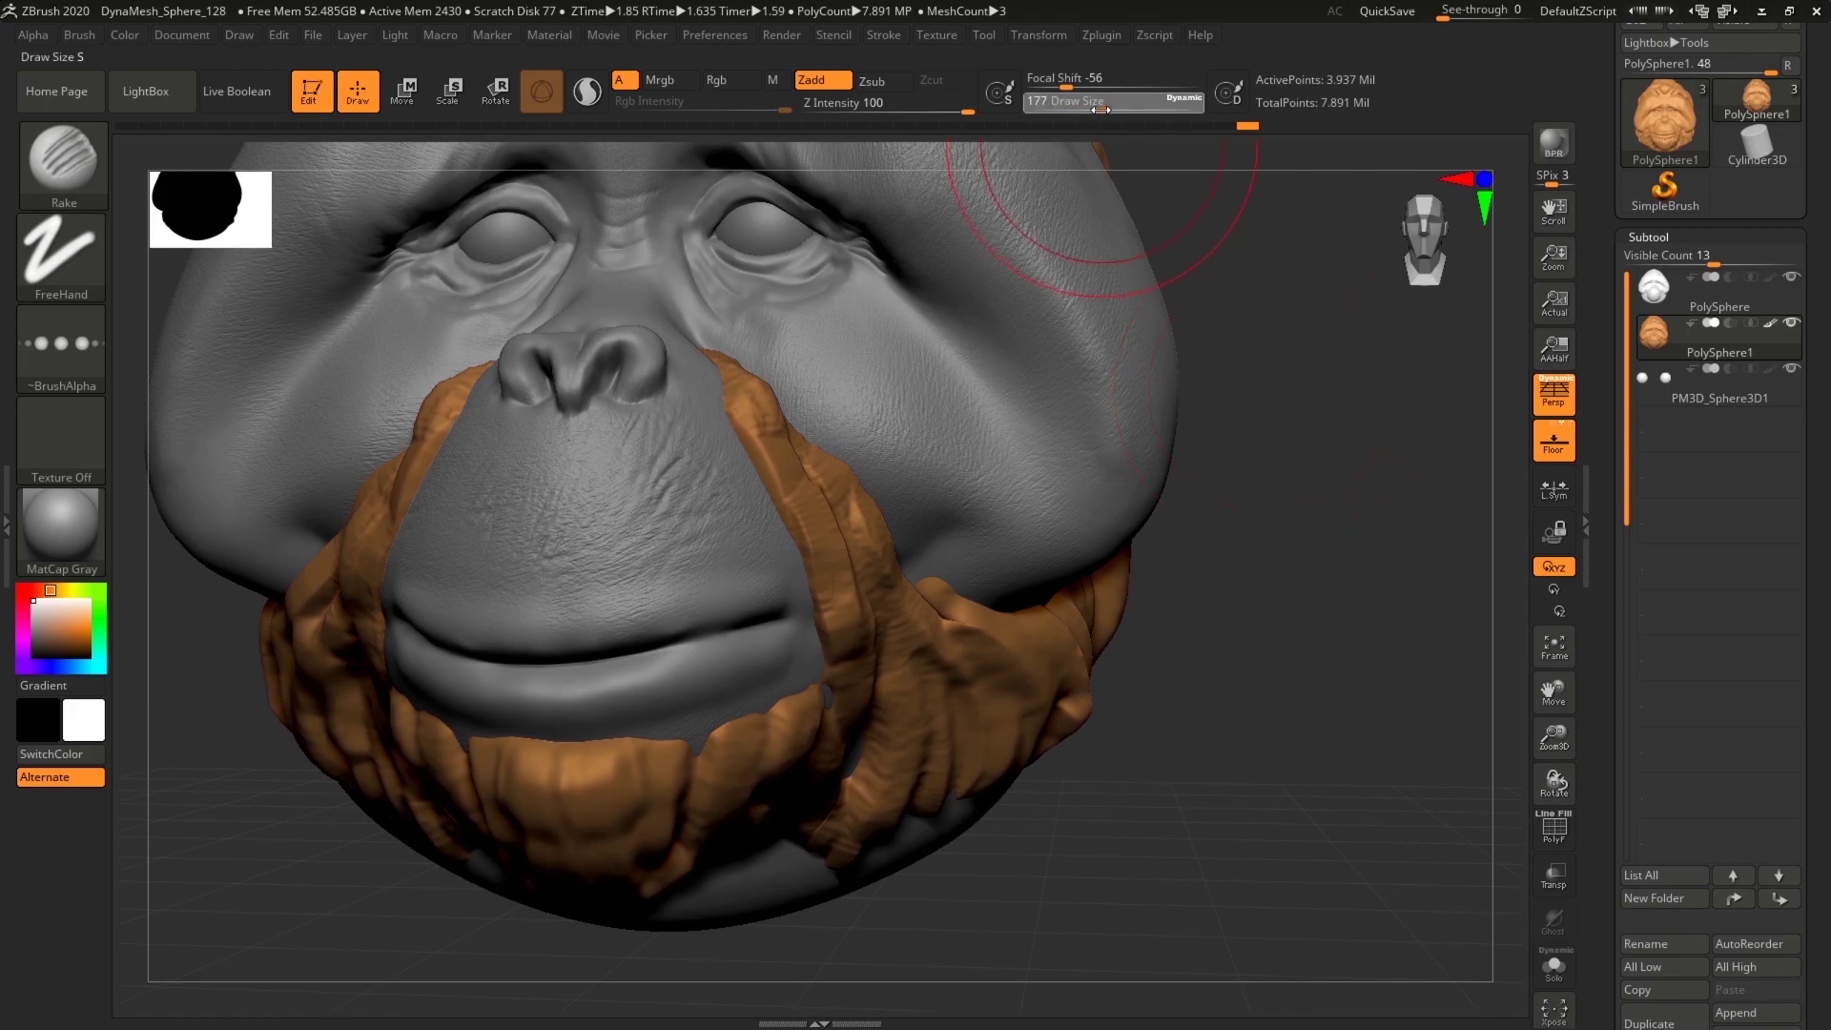
pyautogui.moveTo(1104, 105); pyautogui.dragTo(1070, 105)
# Step: Try raking hair grooves down the jaw section of the beard at Z Intensity 100
pyautogui.moveTo(1352, 605); pyautogui.dragTo(1165, 634, button='right')
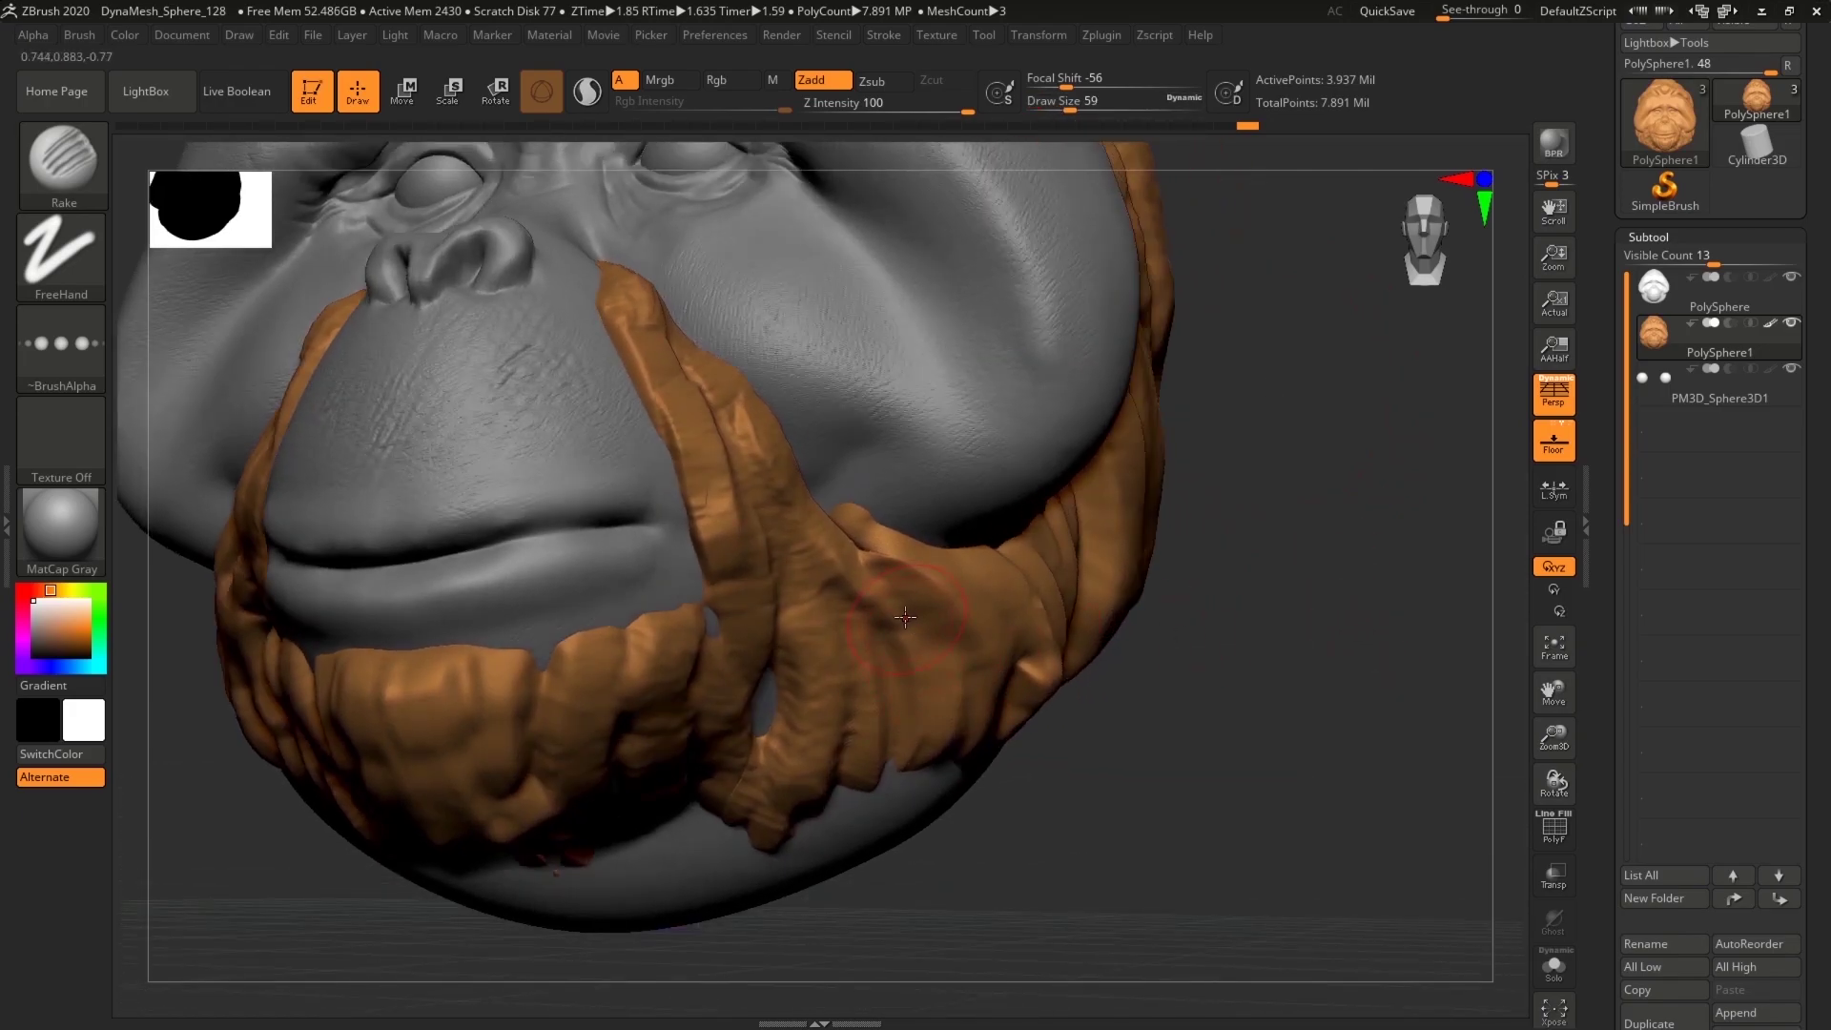
pyautogui.moveTo(889, 586)
pyautogui.mouseDown()
pyautogui.moveTo(929, 660)
pyautogui.moveTo(950, 771)
pyautogui.mouseUp()
pyautogui.moveTo(1335, 615); pyautogui.dragTo(1186, 588)
pyautogui.moveTo(1186, 589); pyautogui.dragTo(1011, 601, button='right')
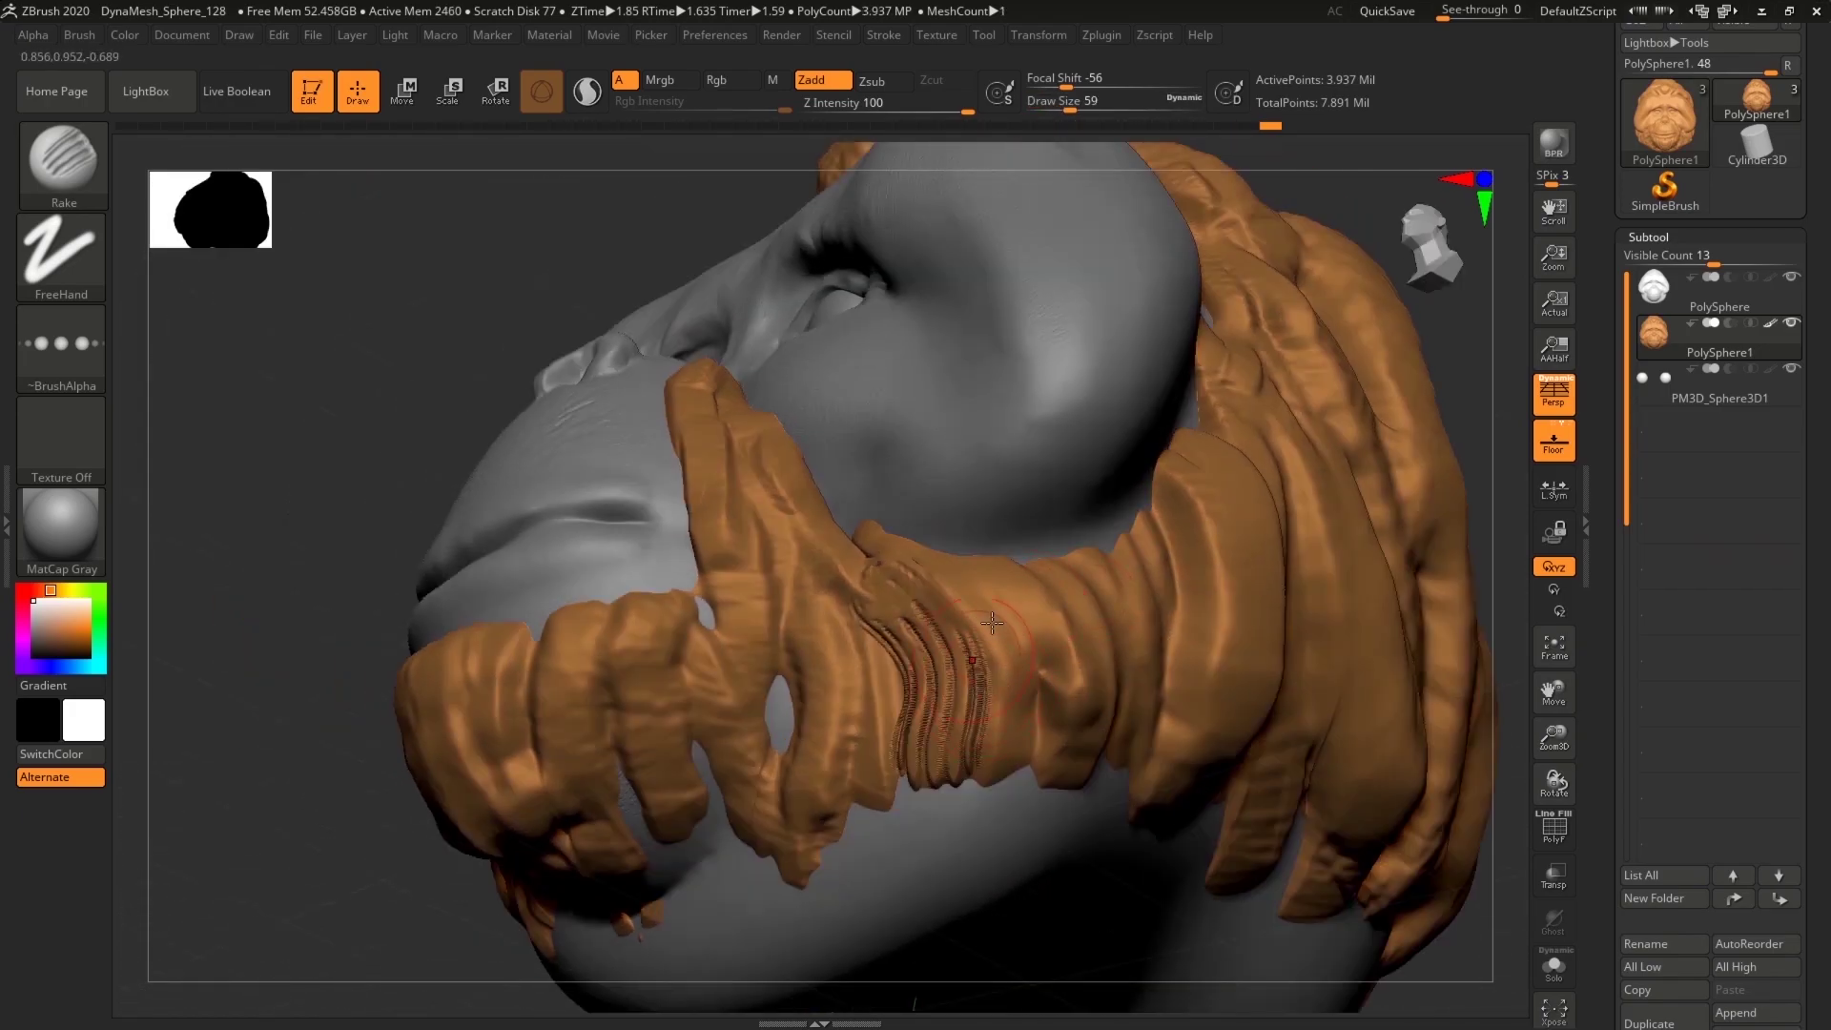
pyautogui.moveTo(992, 596); pyautogui.dragTo(1001, 766)
pyautogui.press('ctrl')
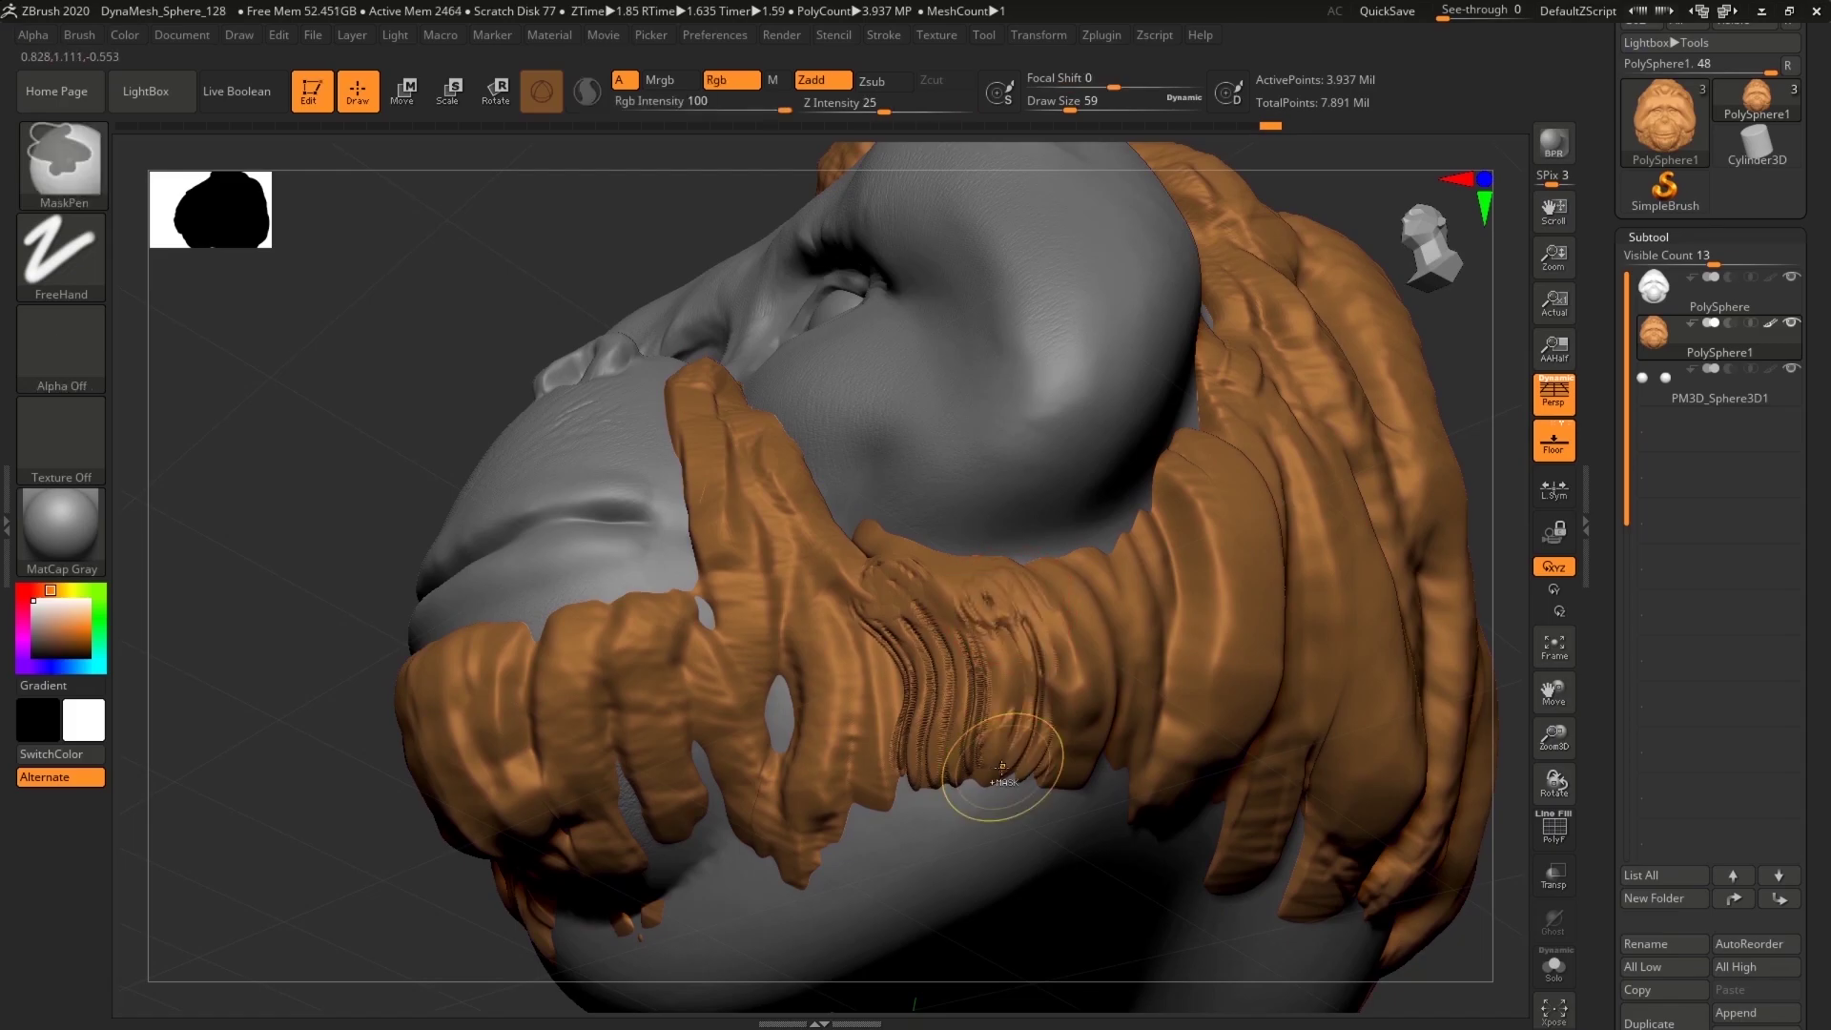
pyautogui.moveTo(310, 866); pyautogui.dragTo(331, 851)
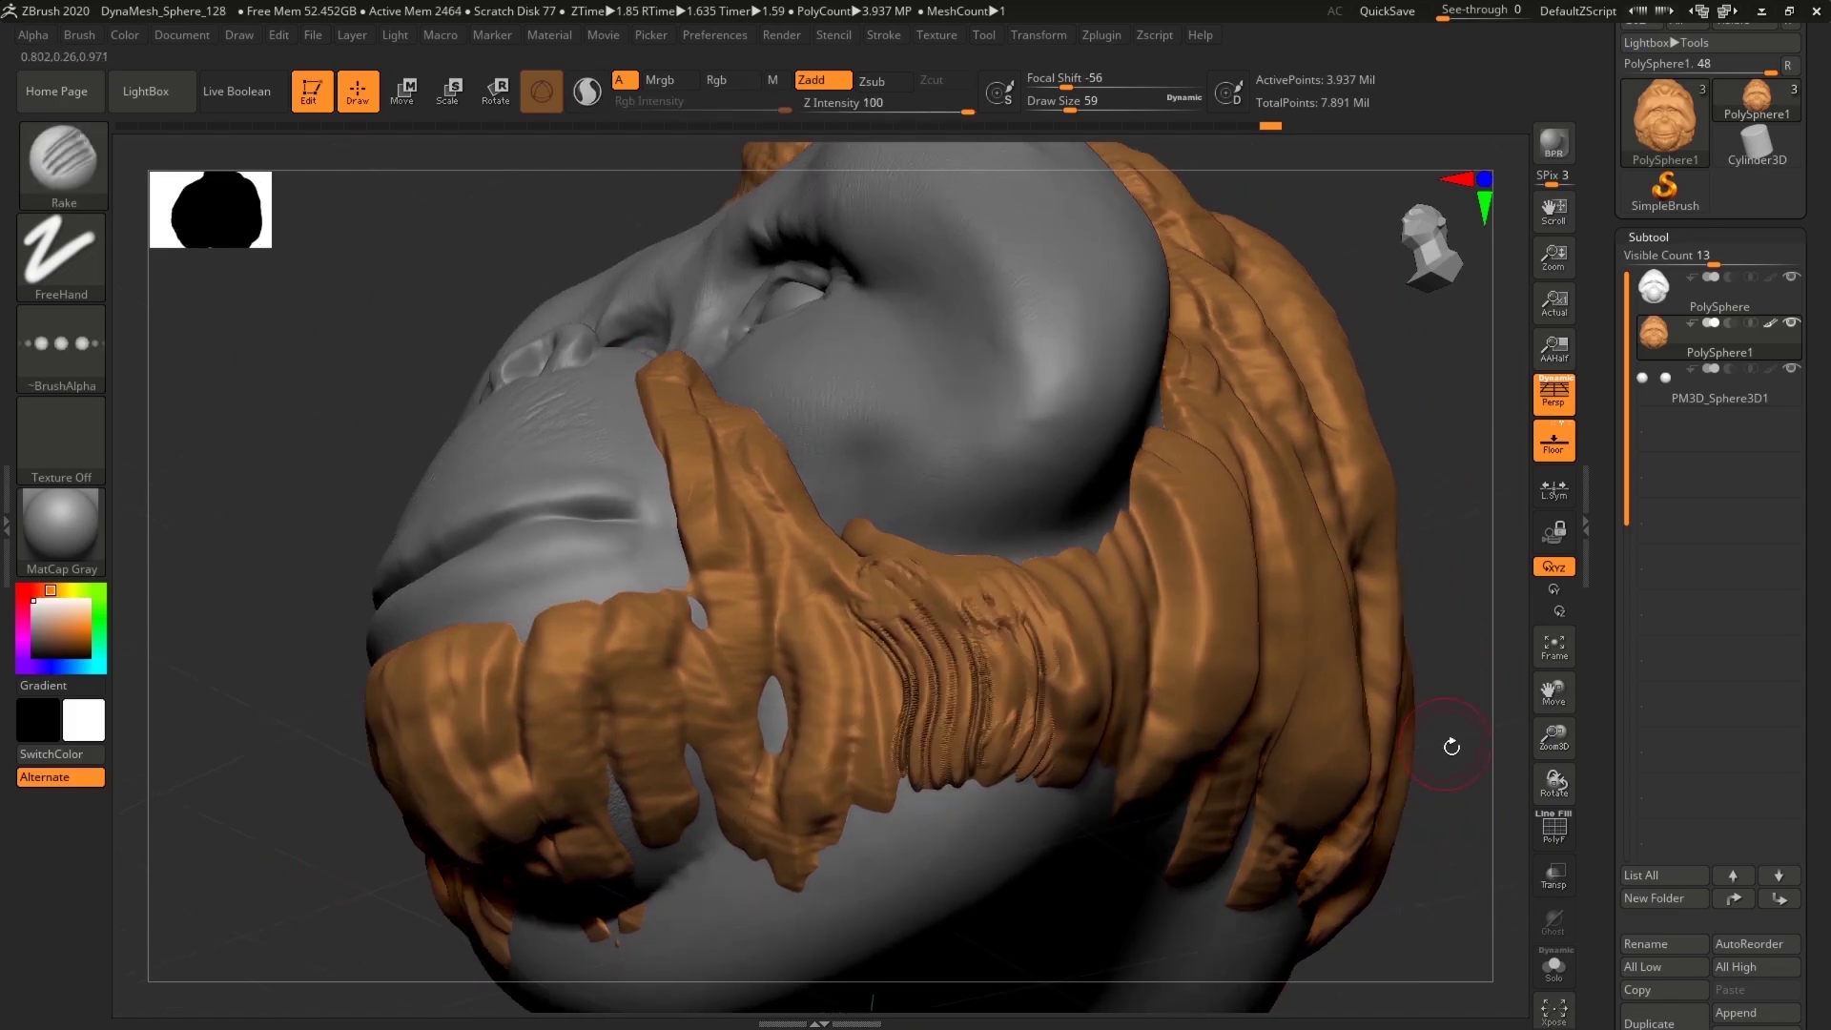
pyautogui.moveTo(1450, 744); pyautogui.dragTo(1416, 770)
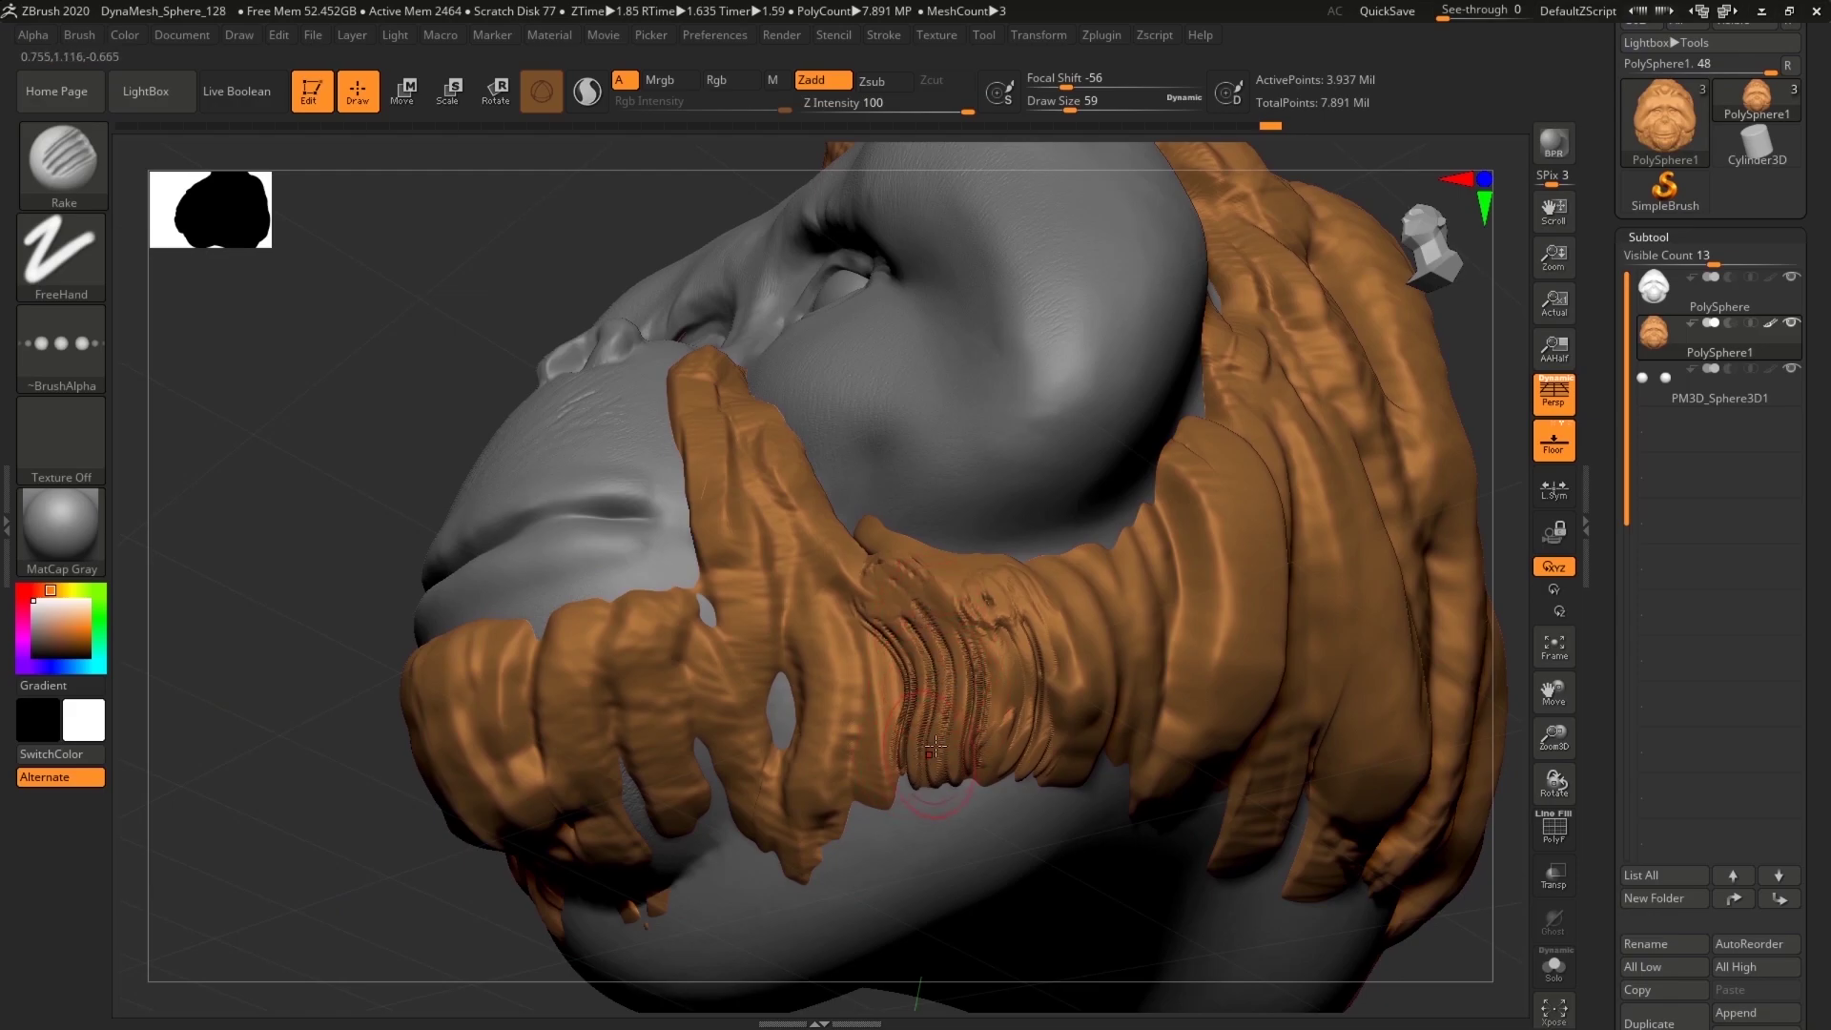
pyautogui.moveTo(938, 736)
pyautogui.keyDown('shift'); pyautogui.mouseDown()
pyautogui.moveTo(992, 667)
pyautogui.moveTo(939, 736)
pyautogui.mouseUp(); pyautogui.keyUp('shift')
# Step: Set the Rake's Z Intensity to 23 and rake strands down the beard from the nose crease along the cheek
pyautogui.moveTo(303, 419)
pyautogui.mouseDown()
pyautogui.moveTo(386, 429)
pyautogui.moveTo(412, 456)
pyautogui.mouseUp()
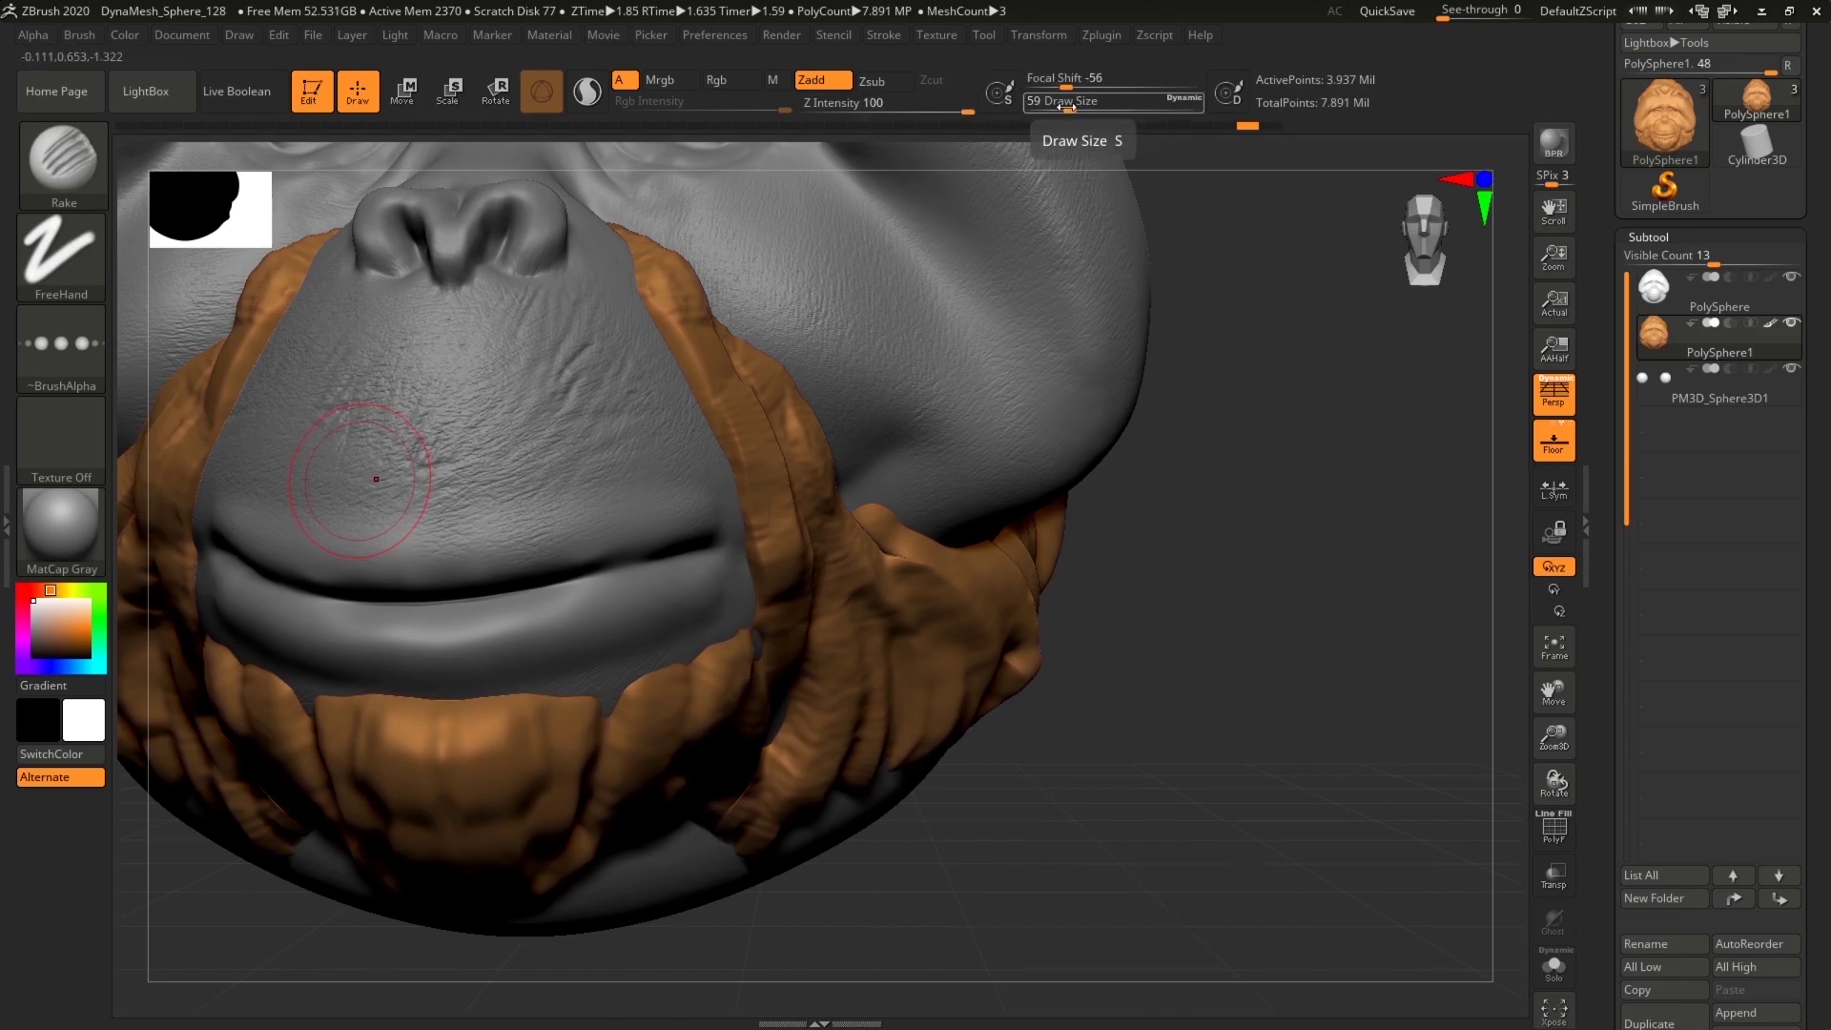
pyautogui.moveTo(898, 112); pyautogui.dragTo(891, 113)
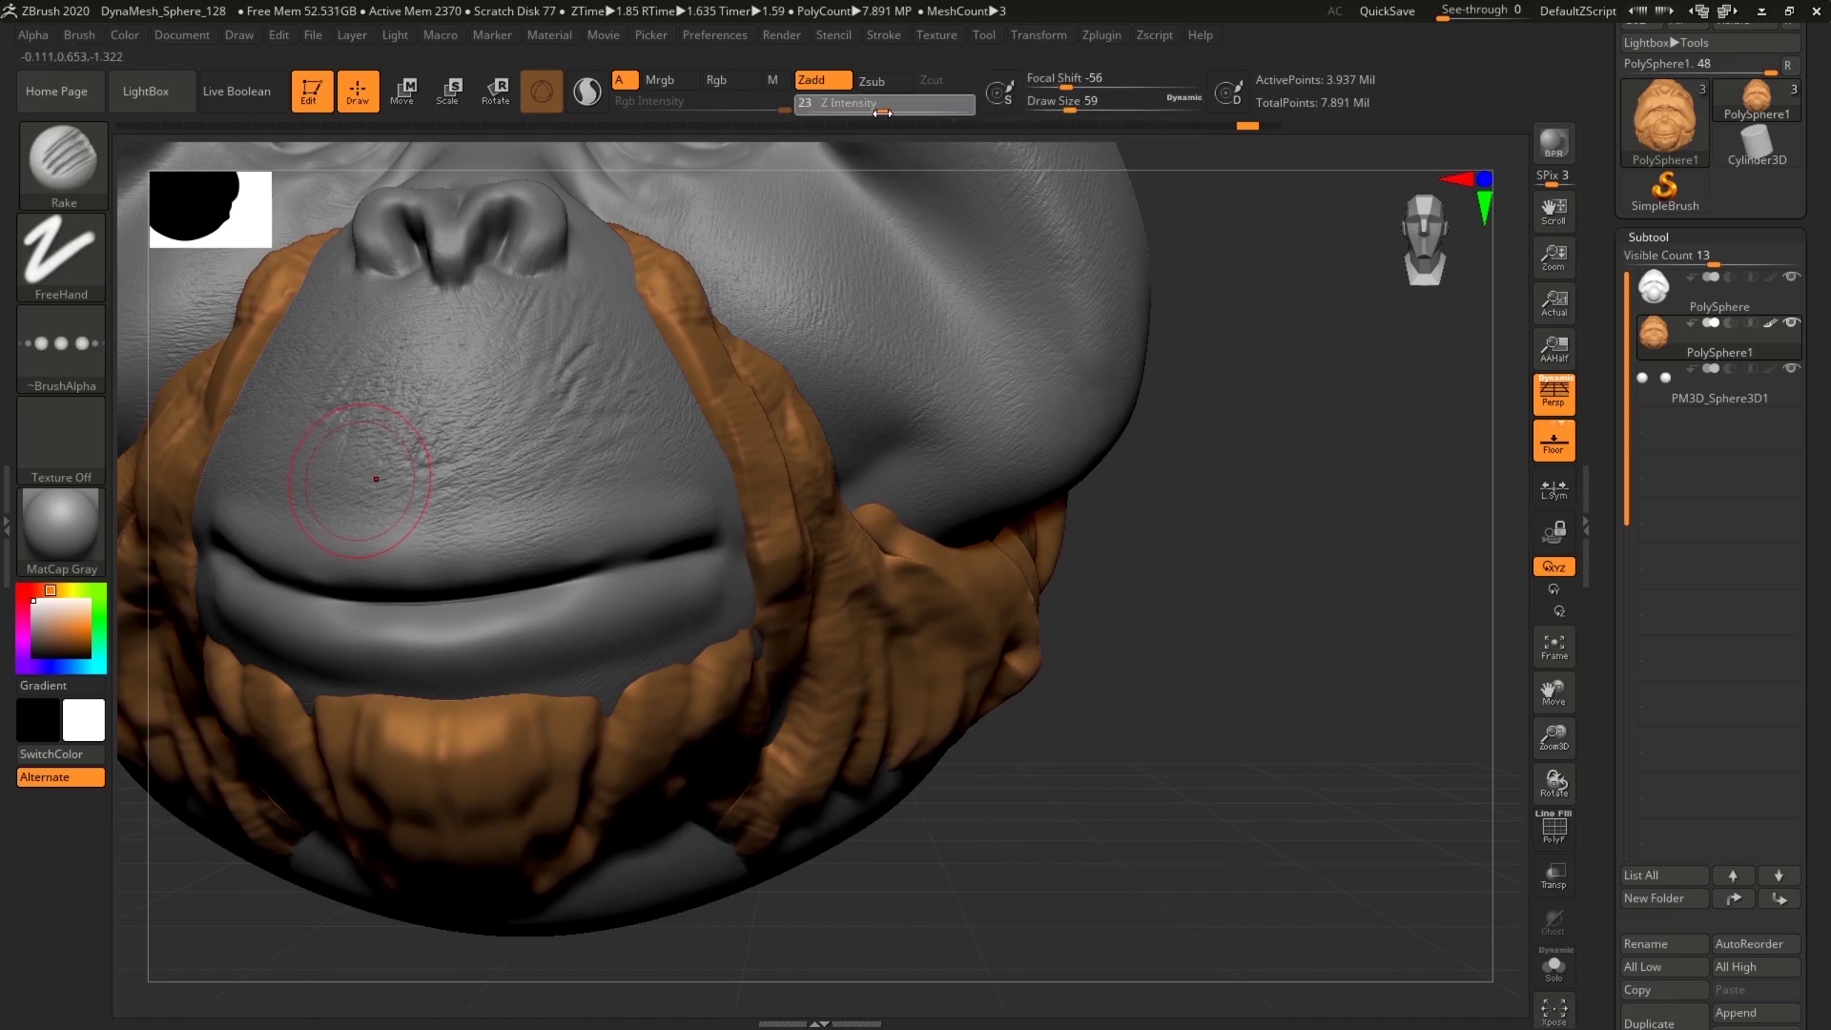
pyautogui.moveTo(1333, 591); pyautogui.dragTo(707, 392, button='right')
pyautogui.moveTo(633, 311); pyautogui.dragTo(707, 634)
pyautogui.moveTo(764, 432); pyautogui.dragTo(846, 621)
# Step: Rake finer strands into the lower cheek beard toward the jaw with draw size 31
pyautogui.moveTo(1069, 110); pyautogui.dragTo(1058, 110)
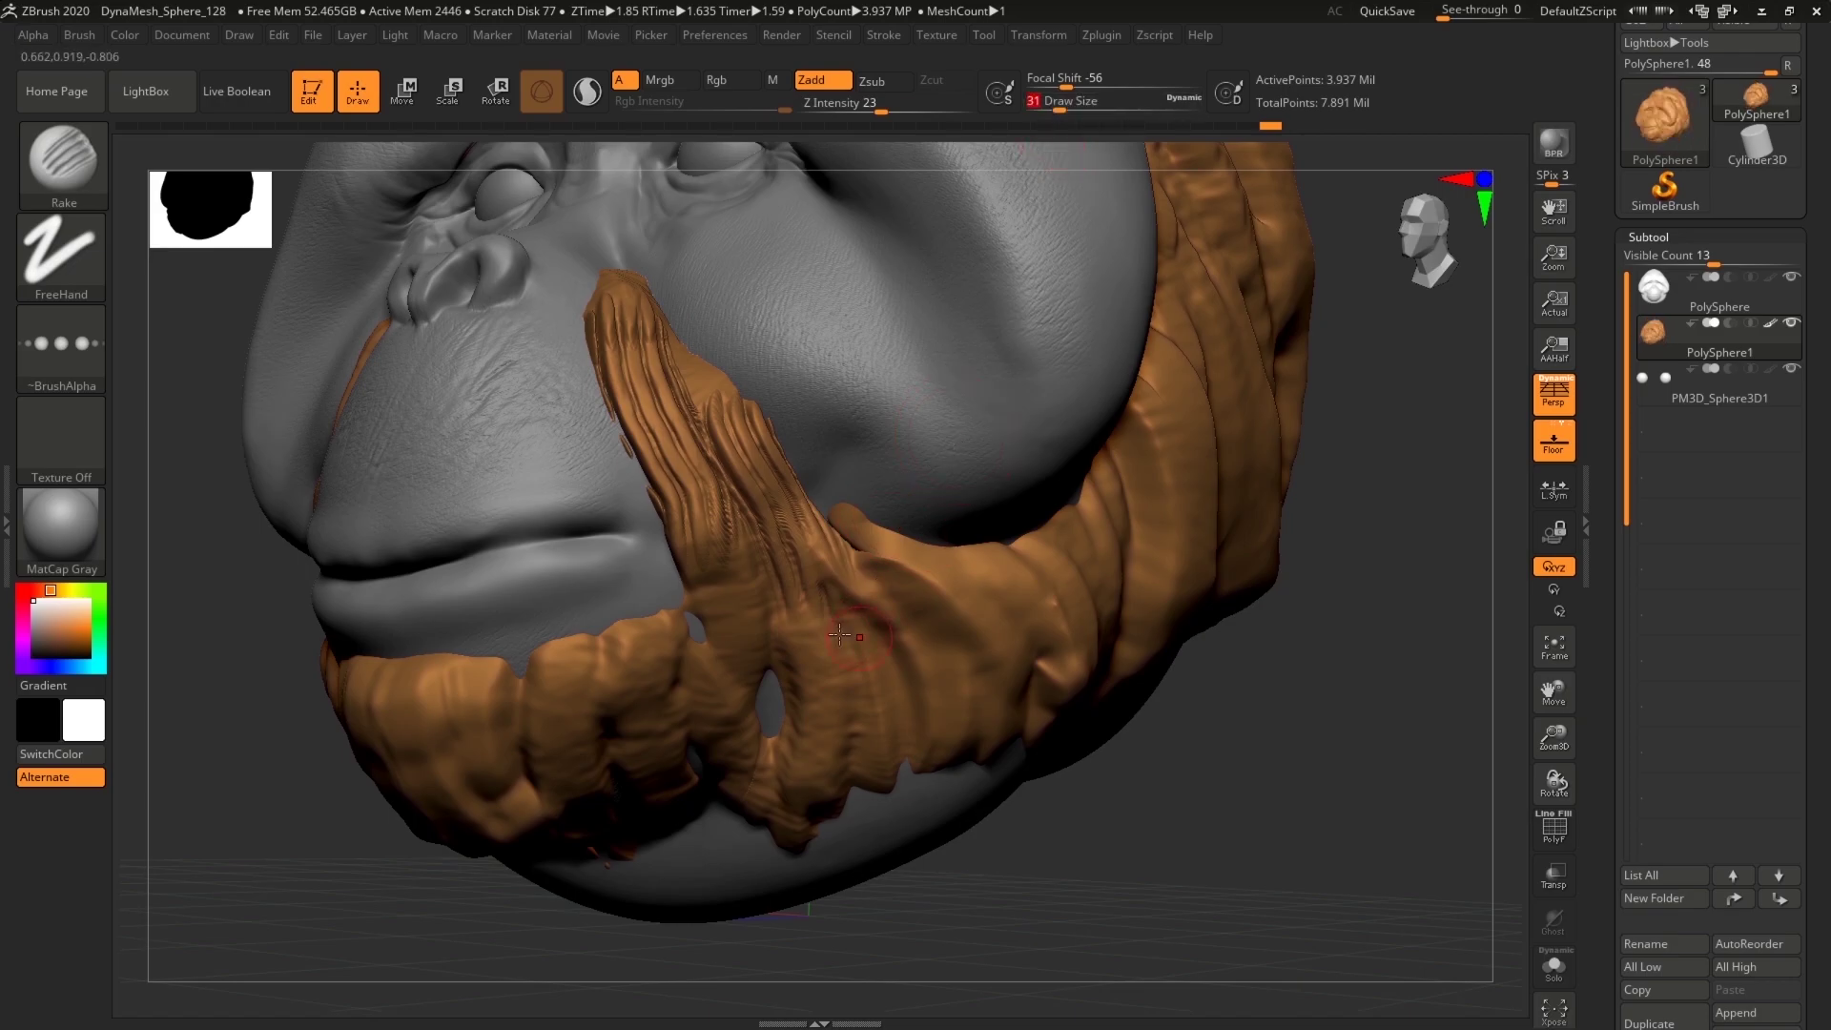
pyautogui.moveTo(812, 763); pyautogui.dragTo(816, 777)
pyautogui.moveTo(1227, 834); pyautogui.dragTo(1078, 749)
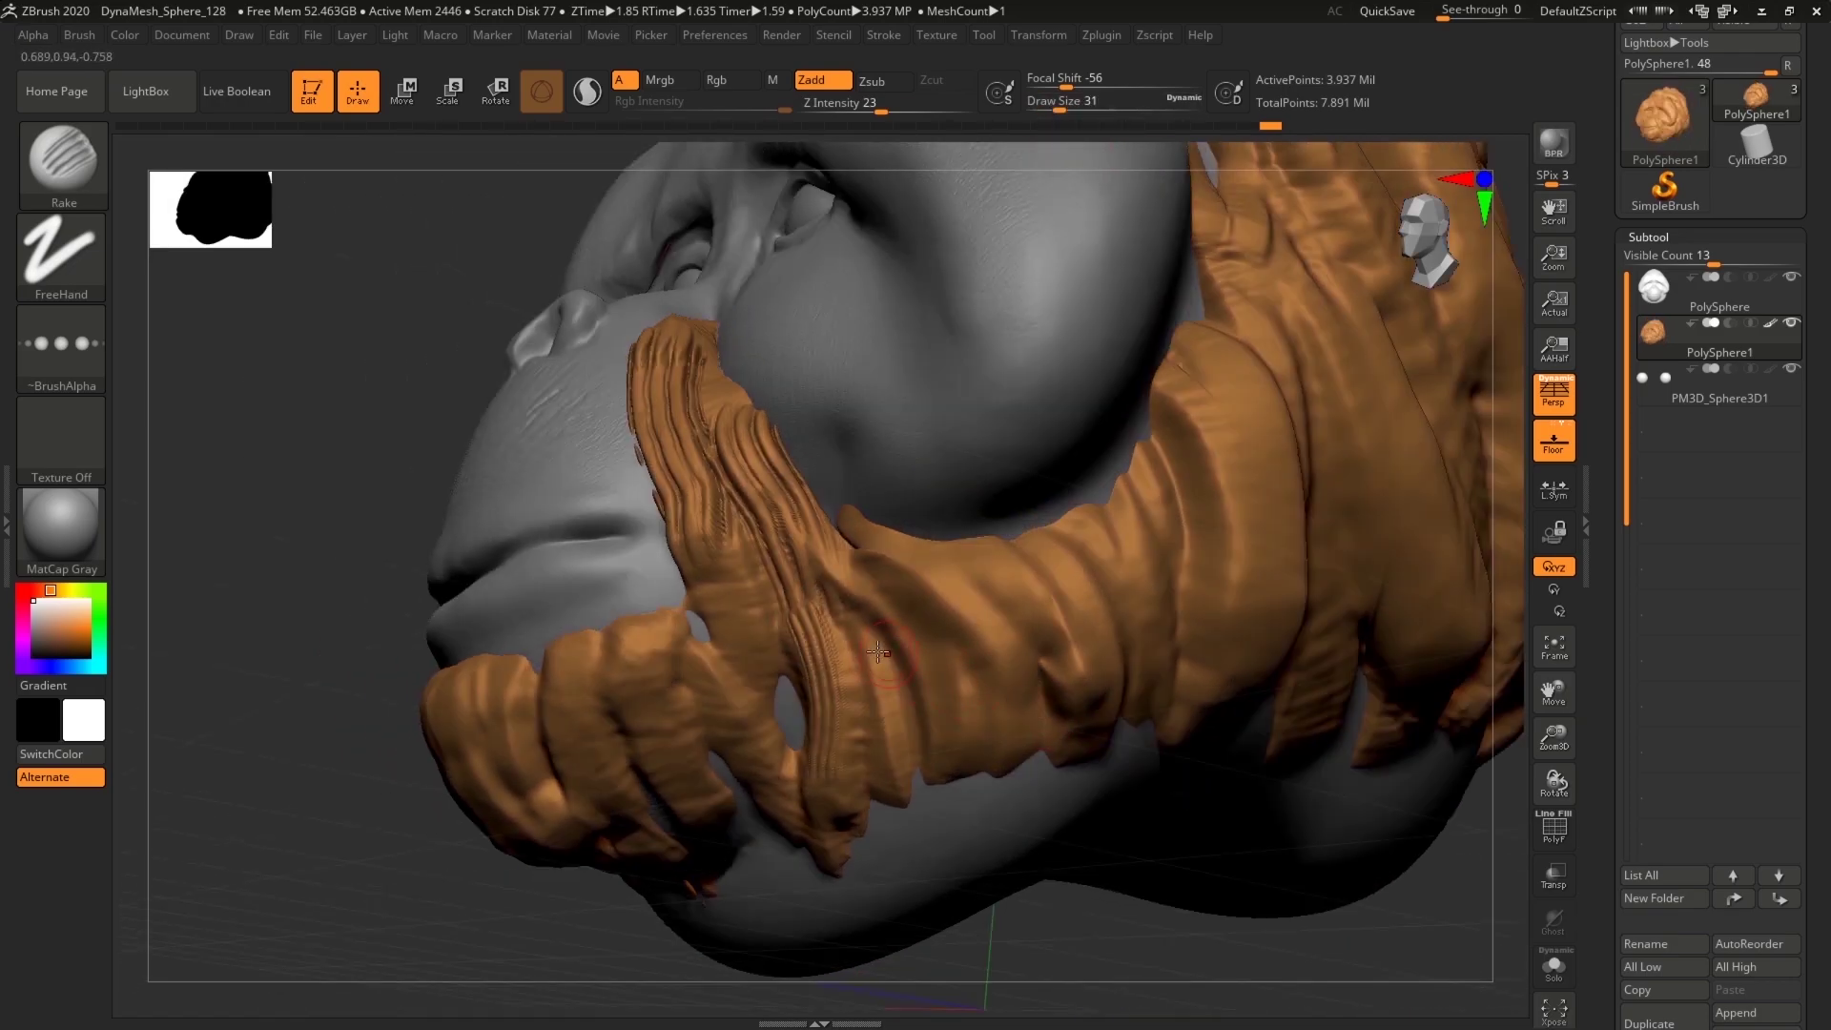
# Step: Rake fine strands across the left lower cheek beard down to the jaw edge and along its strip beneath the nose crease
pyautogui.moveTo(841, 626); pyautogui.dragTo(866, 778)
pyautogui.moveTo(893, 572); pyautogui.dragTo(963, 768)
pyautogui.moveTo(876, 522); pyautogui.dragTo(1005, 746)
pyautogui.moveTo(983, 556); pyautogui.dragTo(1044, 644)
pyautogui.moveTo(1048, 570); pyautogui.dragTo(1072, 673)
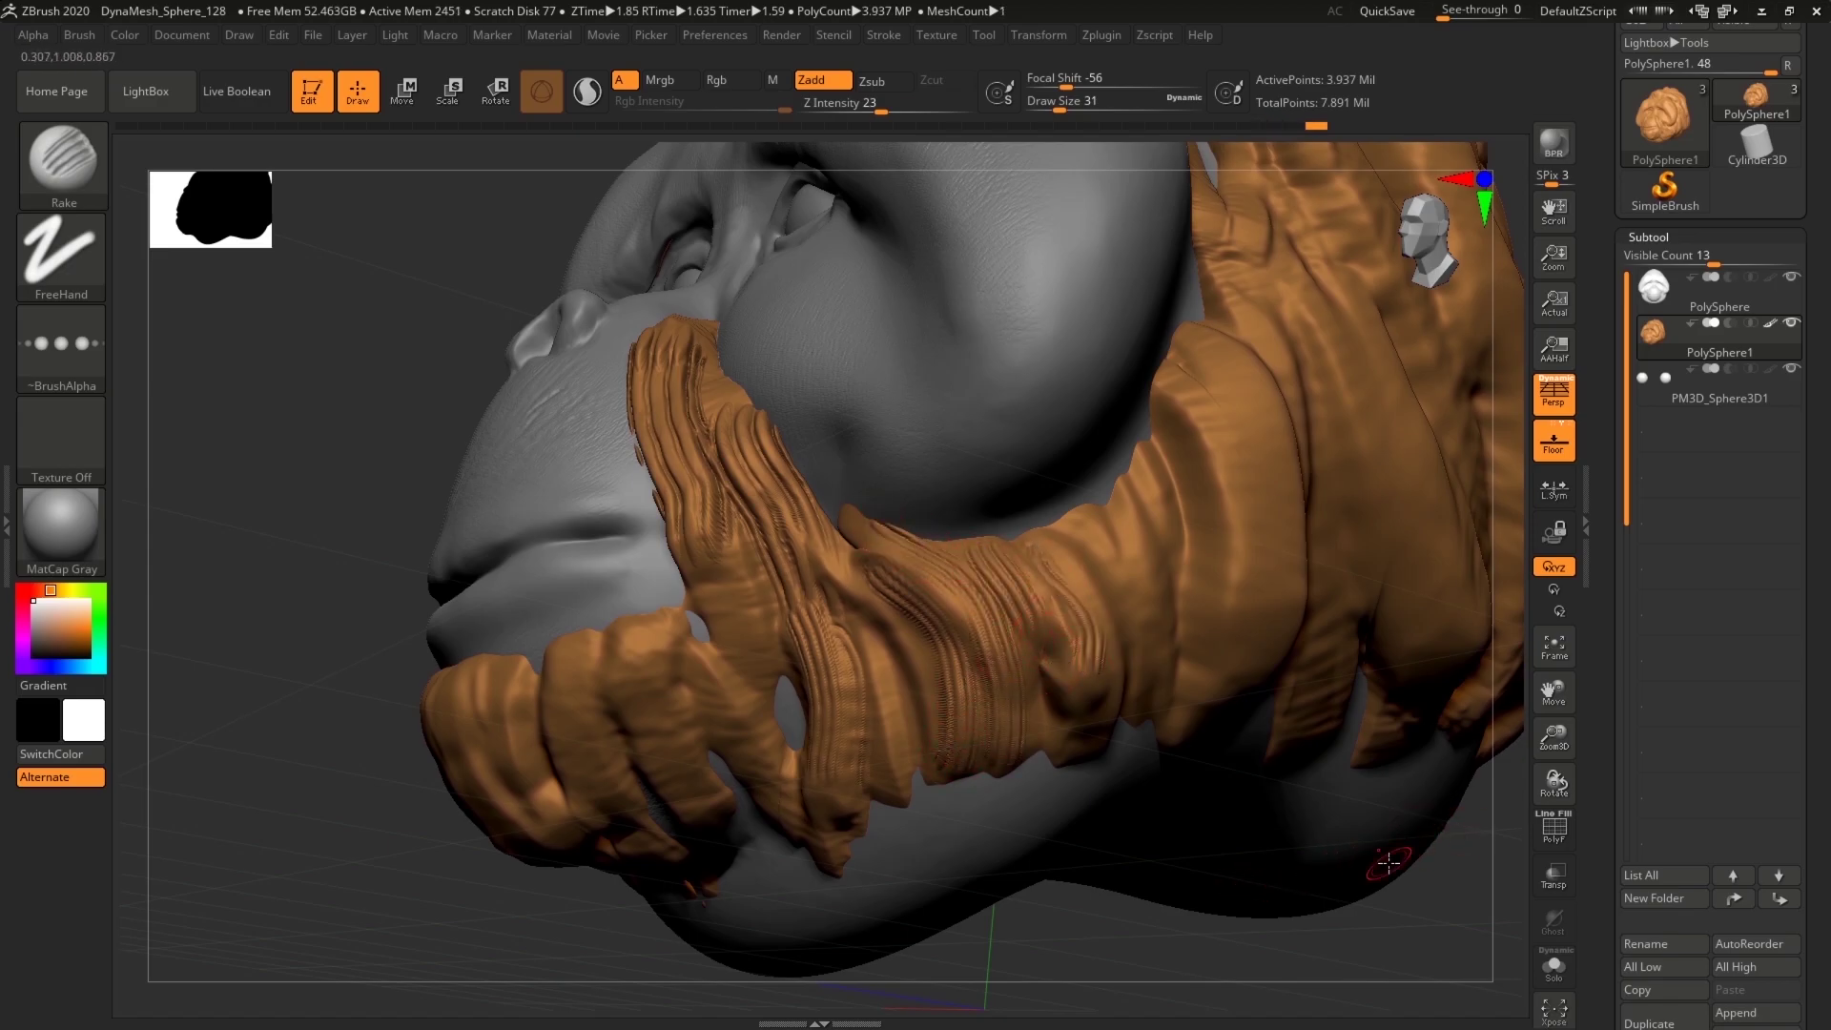
pyautogui.moveTo(1199, 947)
pyautogui.mouseDown()
pyautogui.moveTo(1210, 907)
pyautogui.moveTo(725, 573)
pyautogui.moveTo(742, 695)
pyautogui.mouseUp()
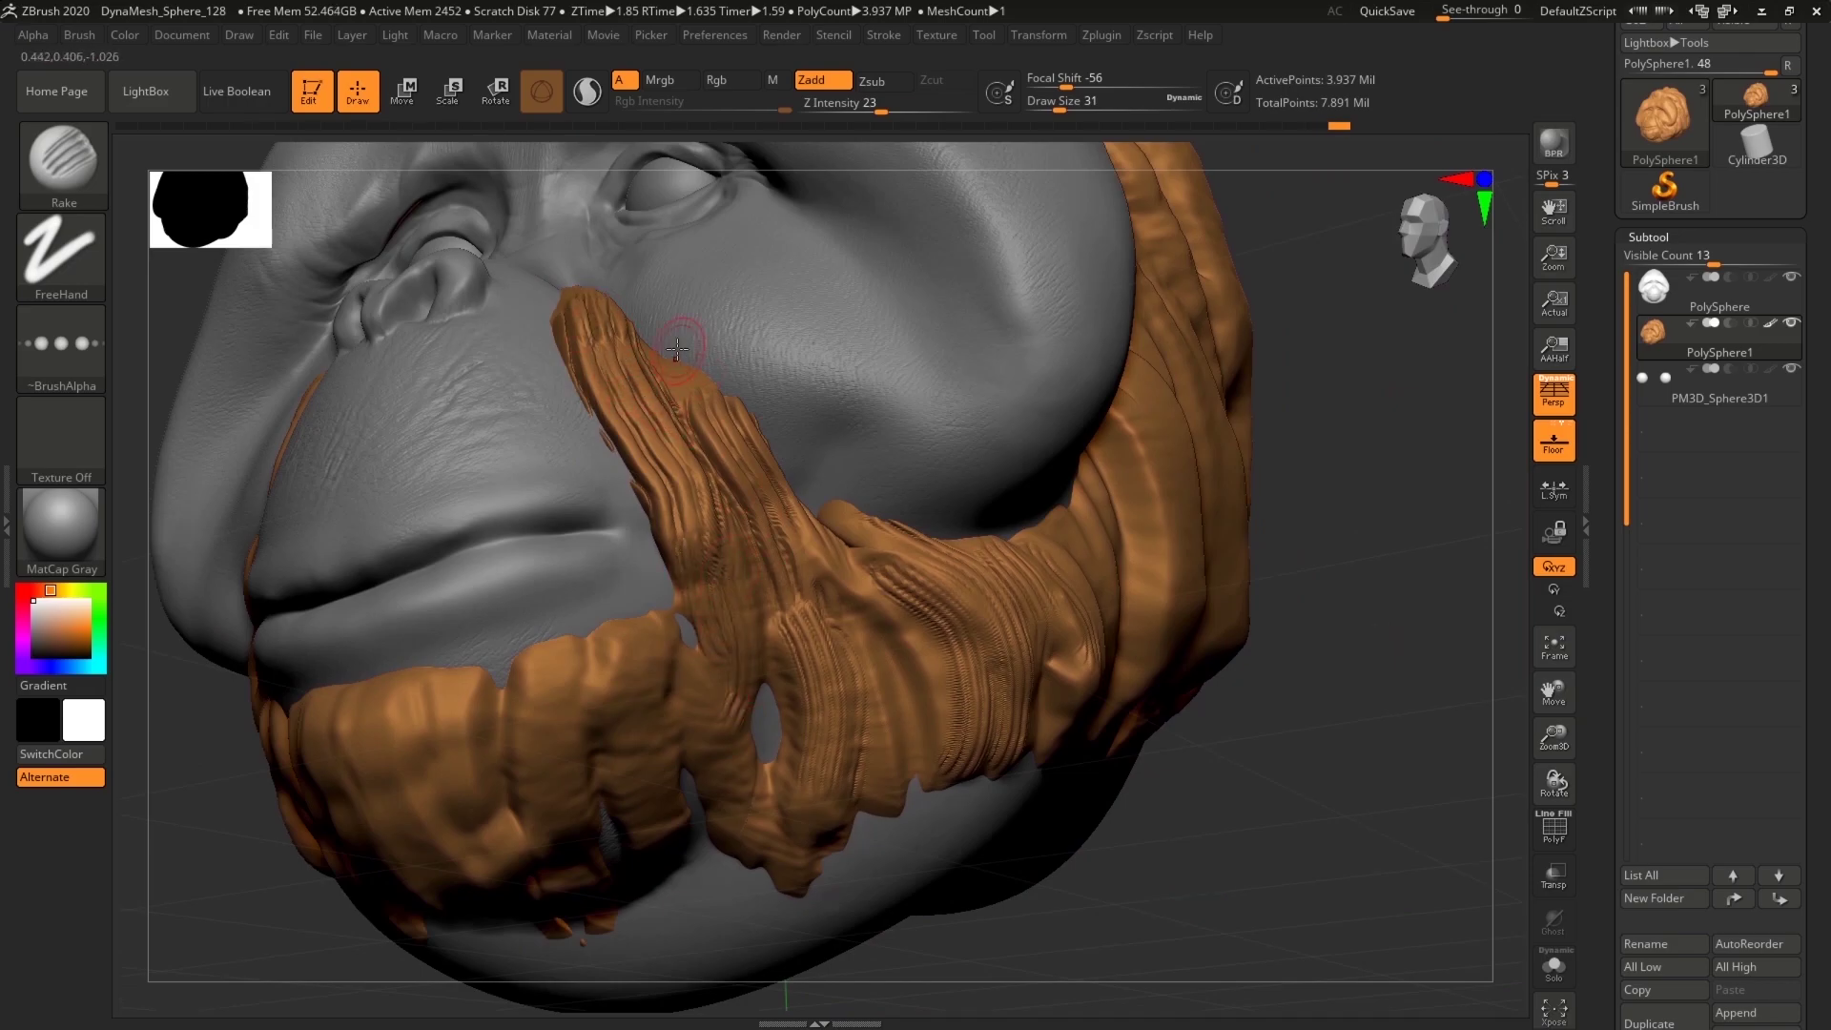
pyautogui.moveTo(674, 348); pyautogui.dragTo(730, 437)
# Step: Rake short strands into the chin beard's upper edge below the lip and down its middle section
pyautogui.moveTo(1283, 766)
pyautogui.mouseDown()
pyautogui.moveTo(1307, 776)
pyautogui.moveTo(1262, 767)
pyautogui.moveTo(968, 494)
pyautogui.mouseUp()
pyautogui.moveTo(1199, 716); pyautogui.dragTo(1097, 610)
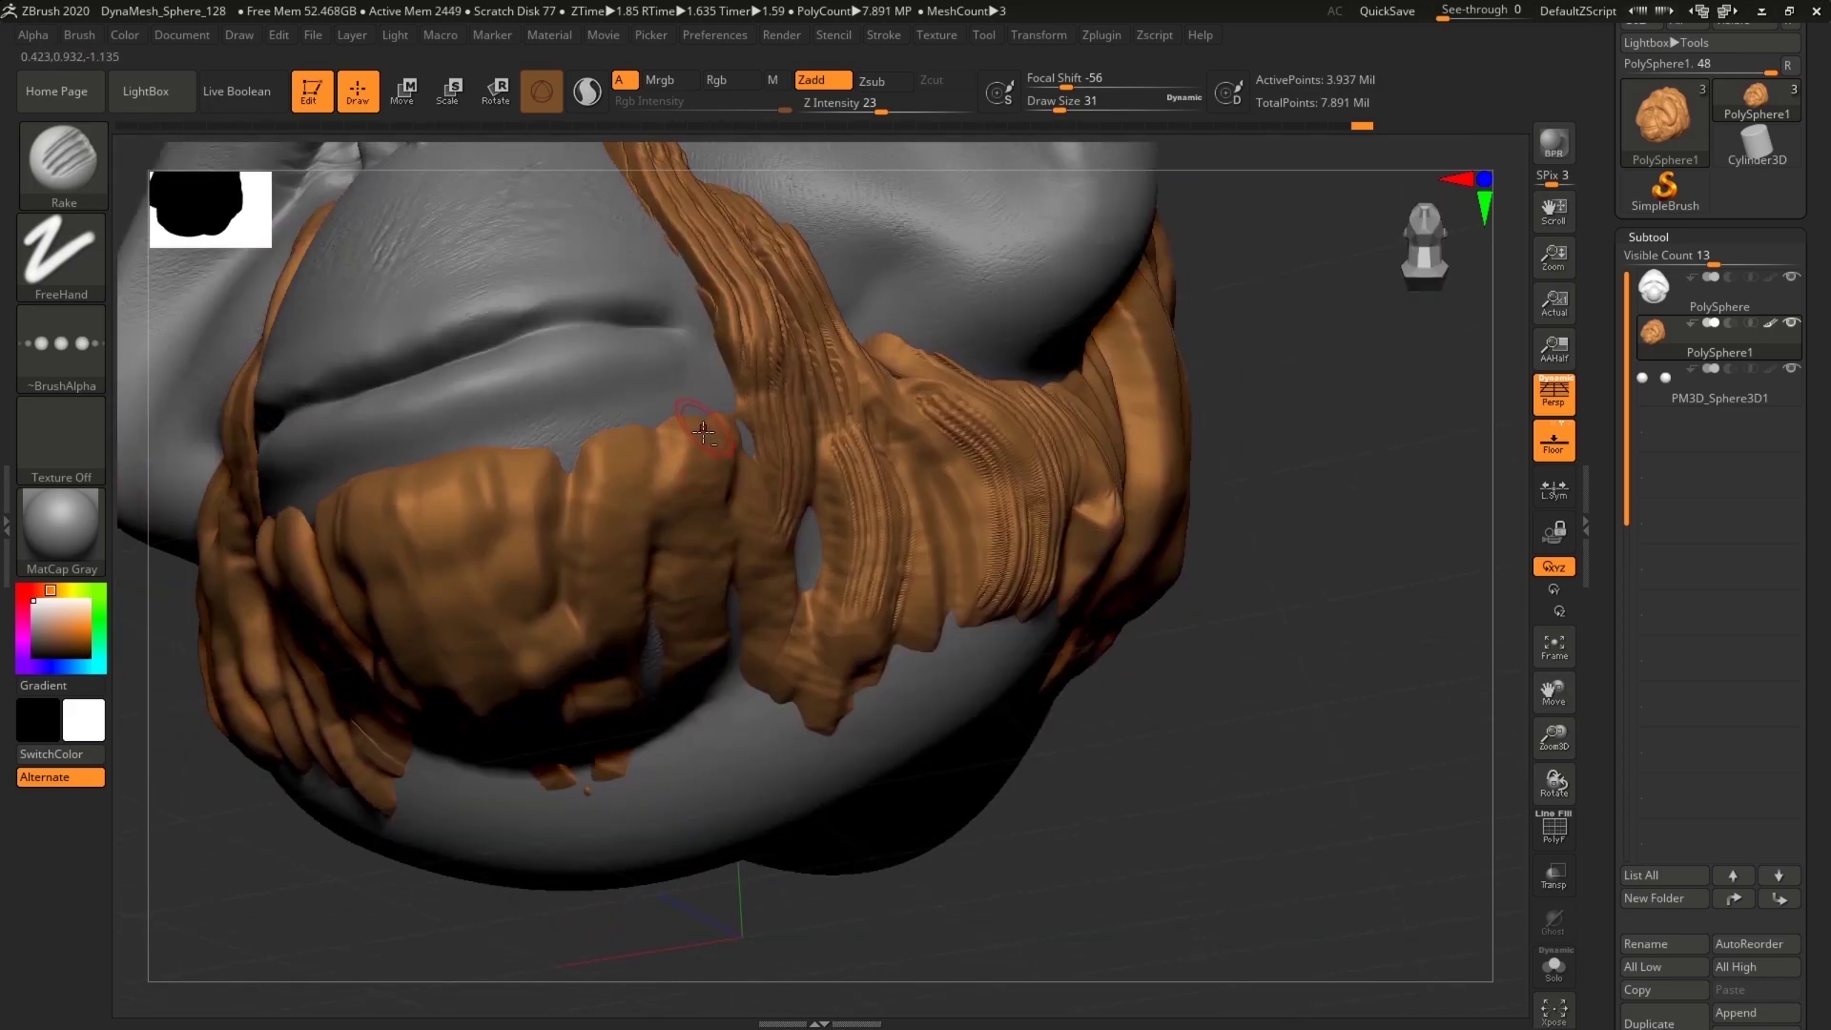
pyautogui.moveTo(706, 417); pyautogui.dragTo(695, 471)
pyautogui.moveTo(649, 413); pyautogui.dragTo(611, 450)
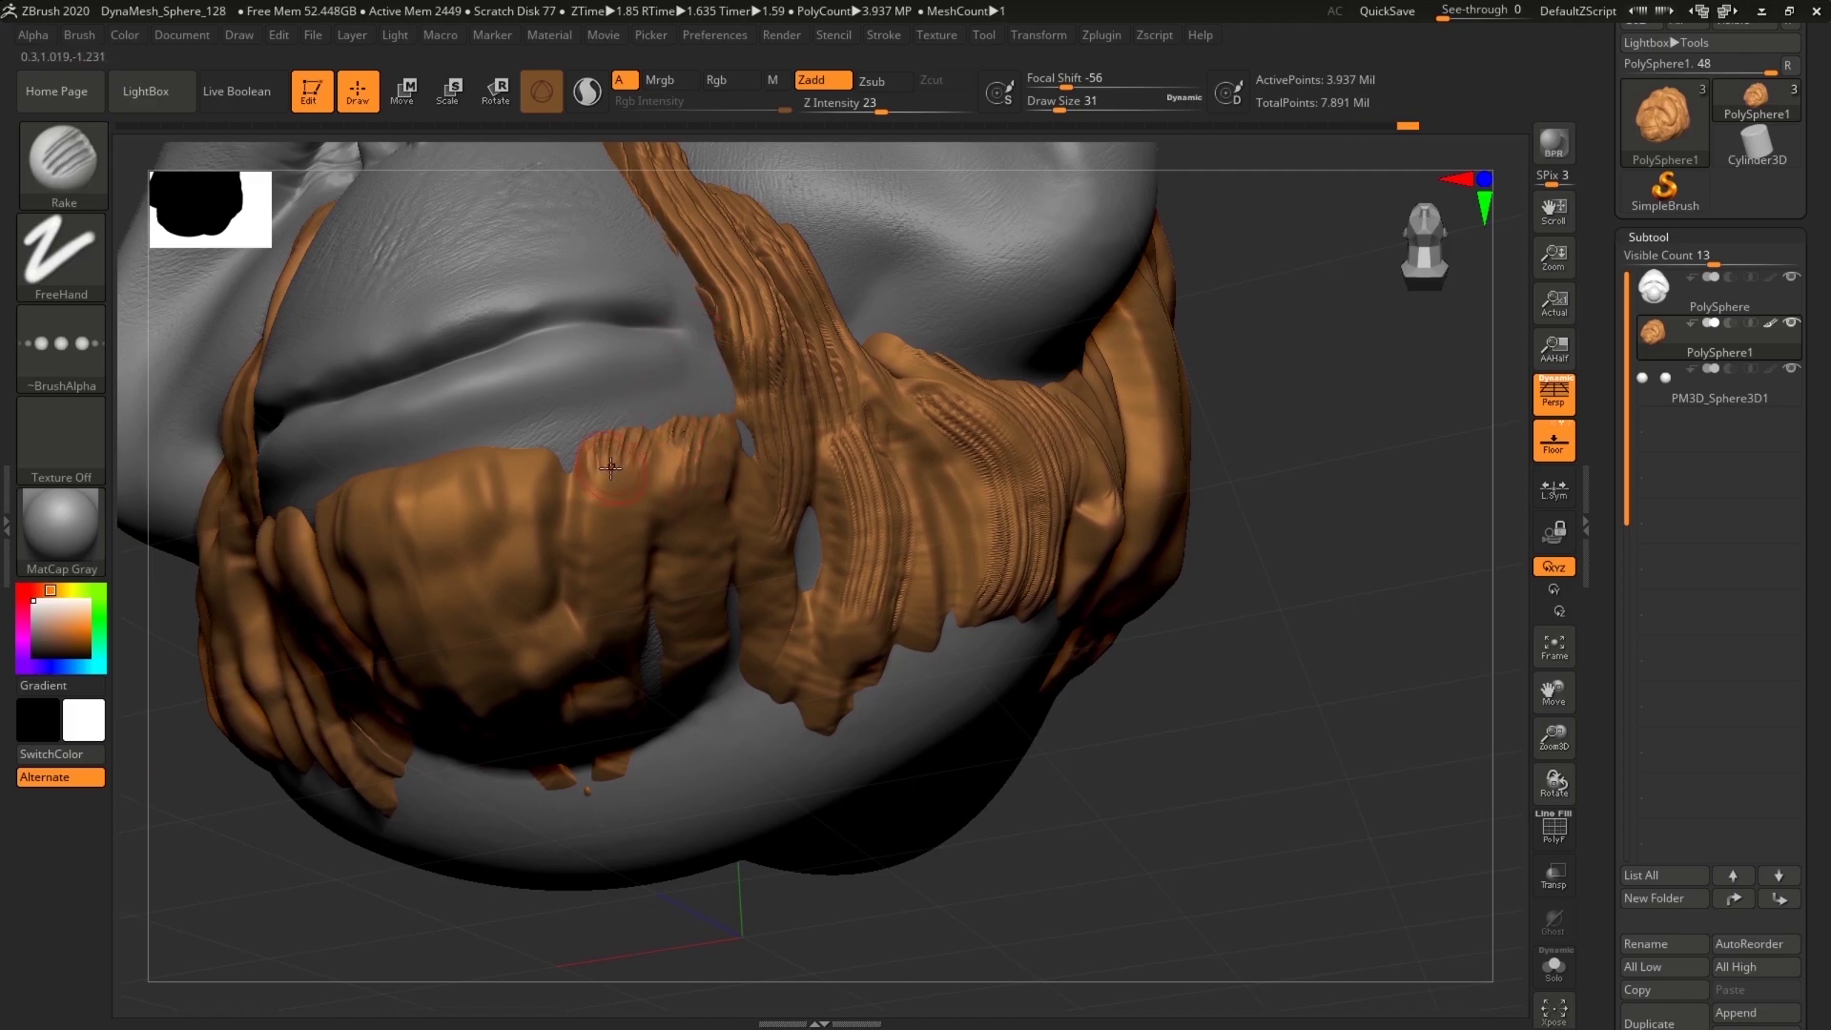
pyautogui.moveTo(1244, 725); pyautogui.dragTo(1162, 663)
pyautogui.moveTo(551, 435)
pyautogui.mouseDown()
pyautogui.moveTo(506, 466)
pyautogui.moveTo(559, 449)
pyautogui.moveTo(597, 462)
pyautogui.mouseUp()
pyautogui.moveTo(639, 359); pyautogui.dragTo(650, 370)
pyautogui.moveTo(493, 474)
pyautogui.mouseDown()
pyautogui.moveTo(481, 427)
pyautogui.moveTo(444, 475)
pyautogui.moveTo(517, 654)
pyautogui.mouseUp()
# Step: Rake vertical strands down the clumps on the left half of the chin beard and into the neighbouring jaw tuft
pyautogui.moveTo(930, 711); pyautogui.dragTo(1069, 703)
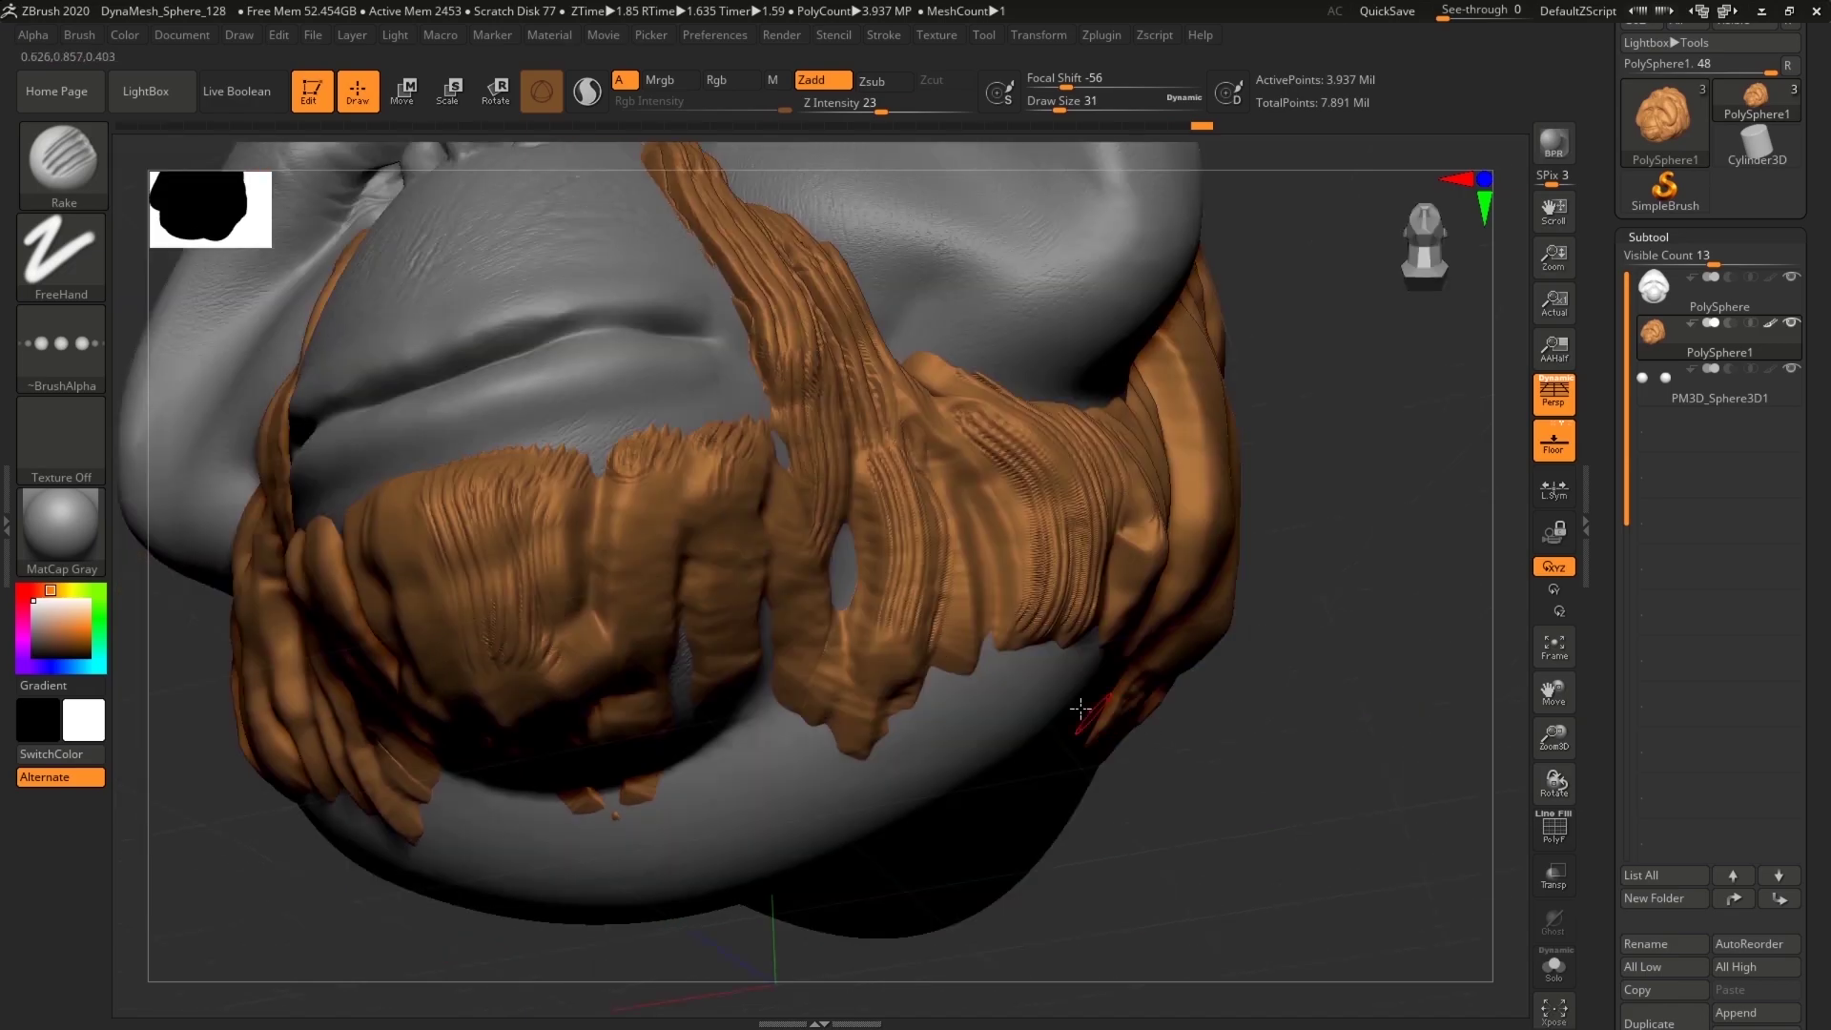
pyautogui.moveTo(615, 497); pyautogui.dragTo(610, 629)
pyautogui.moveTo(607, 541); pyautogui.dragTo(556, 661)
pyautogui.moveTo(660, 489); pyautogui.dragTo(665, 603)
pyautogui.moveTo(704, 464); pyautogui.dragTo(712, 627)
pyautogui.moveTo(730, 524); pyautogui.dragTo(716, 686)
pyautogui.moveTo(792, 518)
pyautogui.mouseDown()
pyautogui.moveTo(790, 684)
pyautogui.moveTo(811, 704)
pyautogui.moveTo(896, 670)
pyautogui.mouseUp()
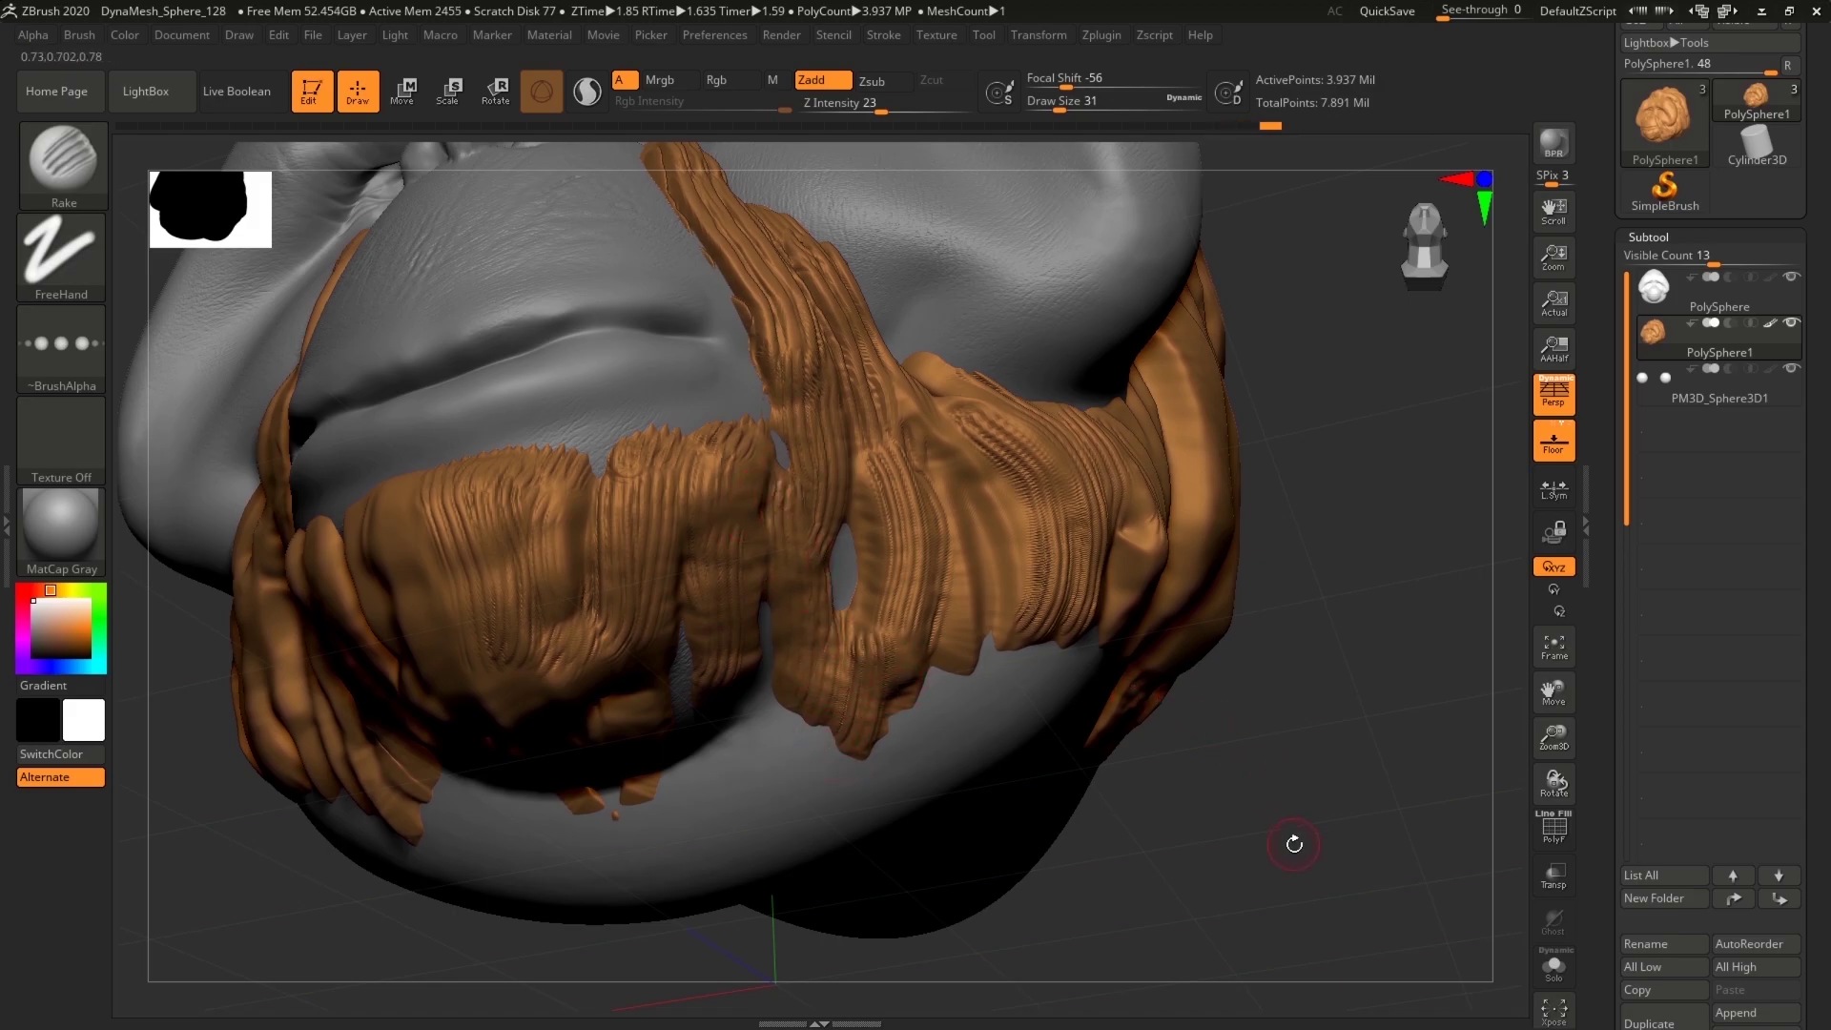
# Step: Switch to the DamStandard brush with Z Intensity 24 and draw size 14, and cut into the chin beard's upper edge
pyautogui.moveTo(1293, 847); pyautogui.dragTo(1306, 796)
pyautogui.moveTo(1216, 729); pyautogui.dragTo(1122, 642)
pyautogui.press('b')
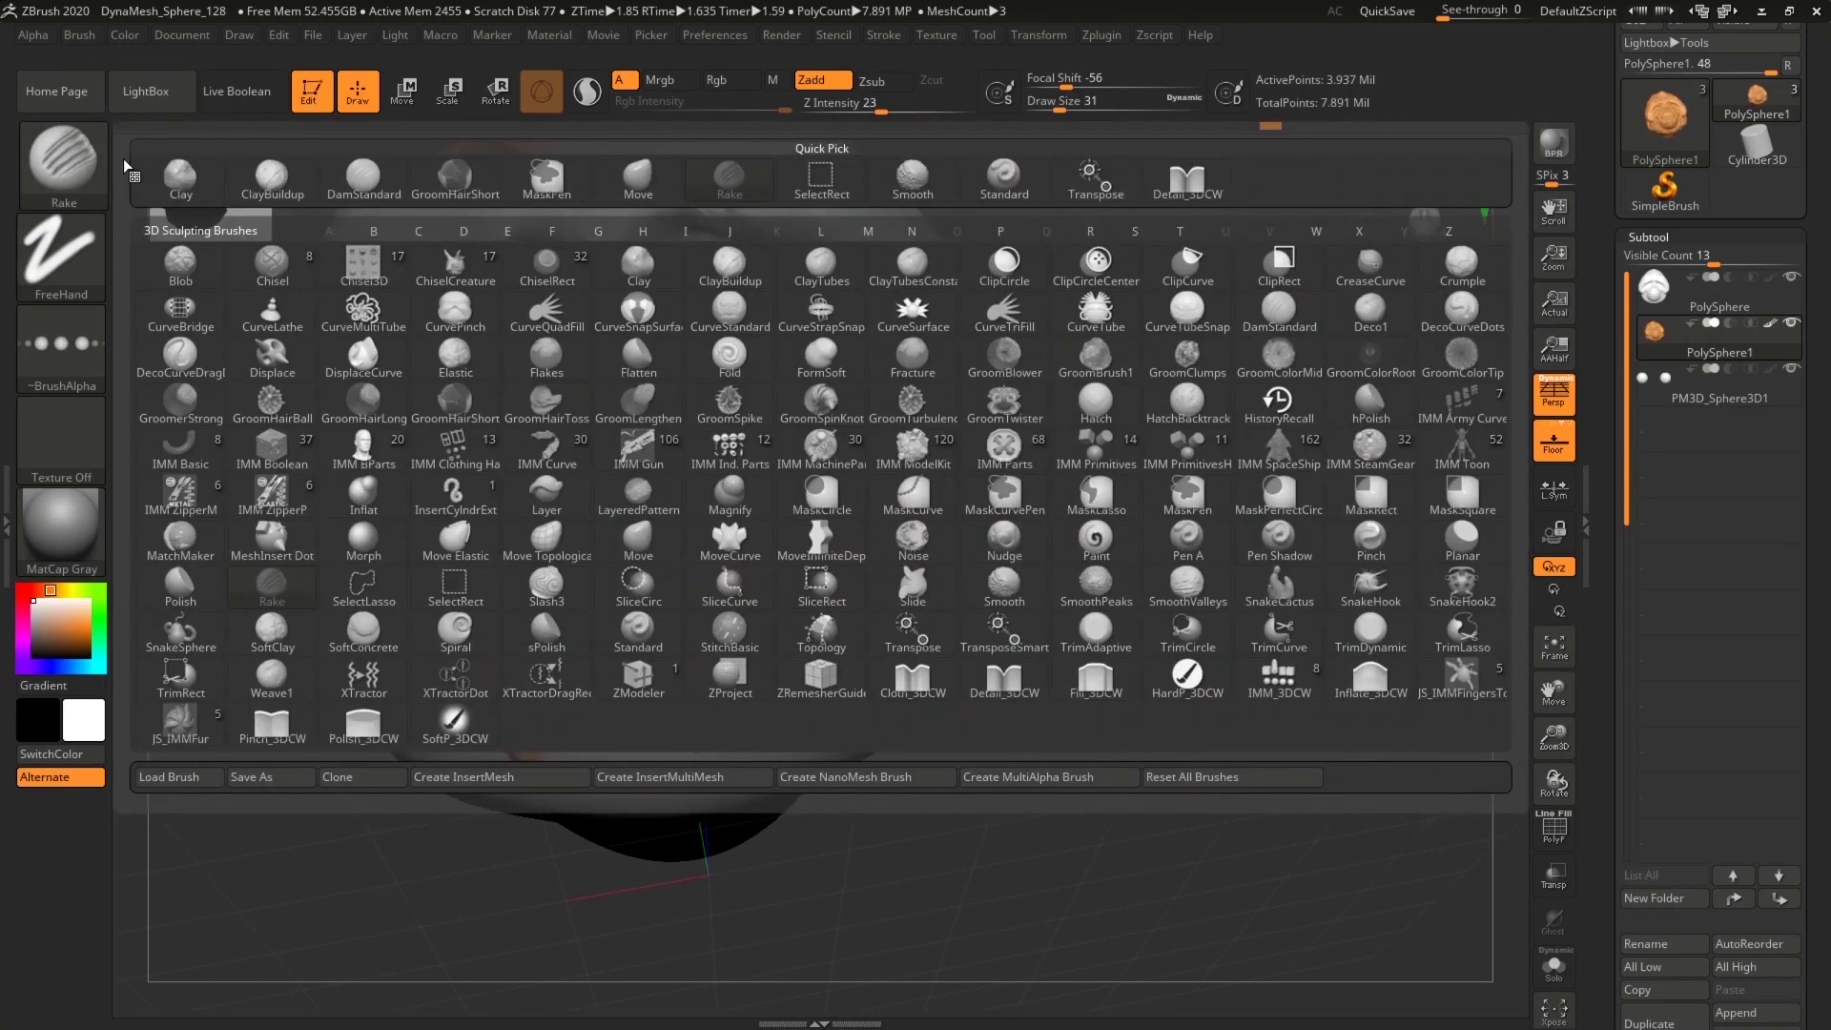
pyautogui.press('d')
pyautogui.press('s')
pyautogui.keyDown('alt'); pyautogui.moveTo(1157, 677); pyautogui.dragTo(1083, 662); pyautogui.keyUp('alt')
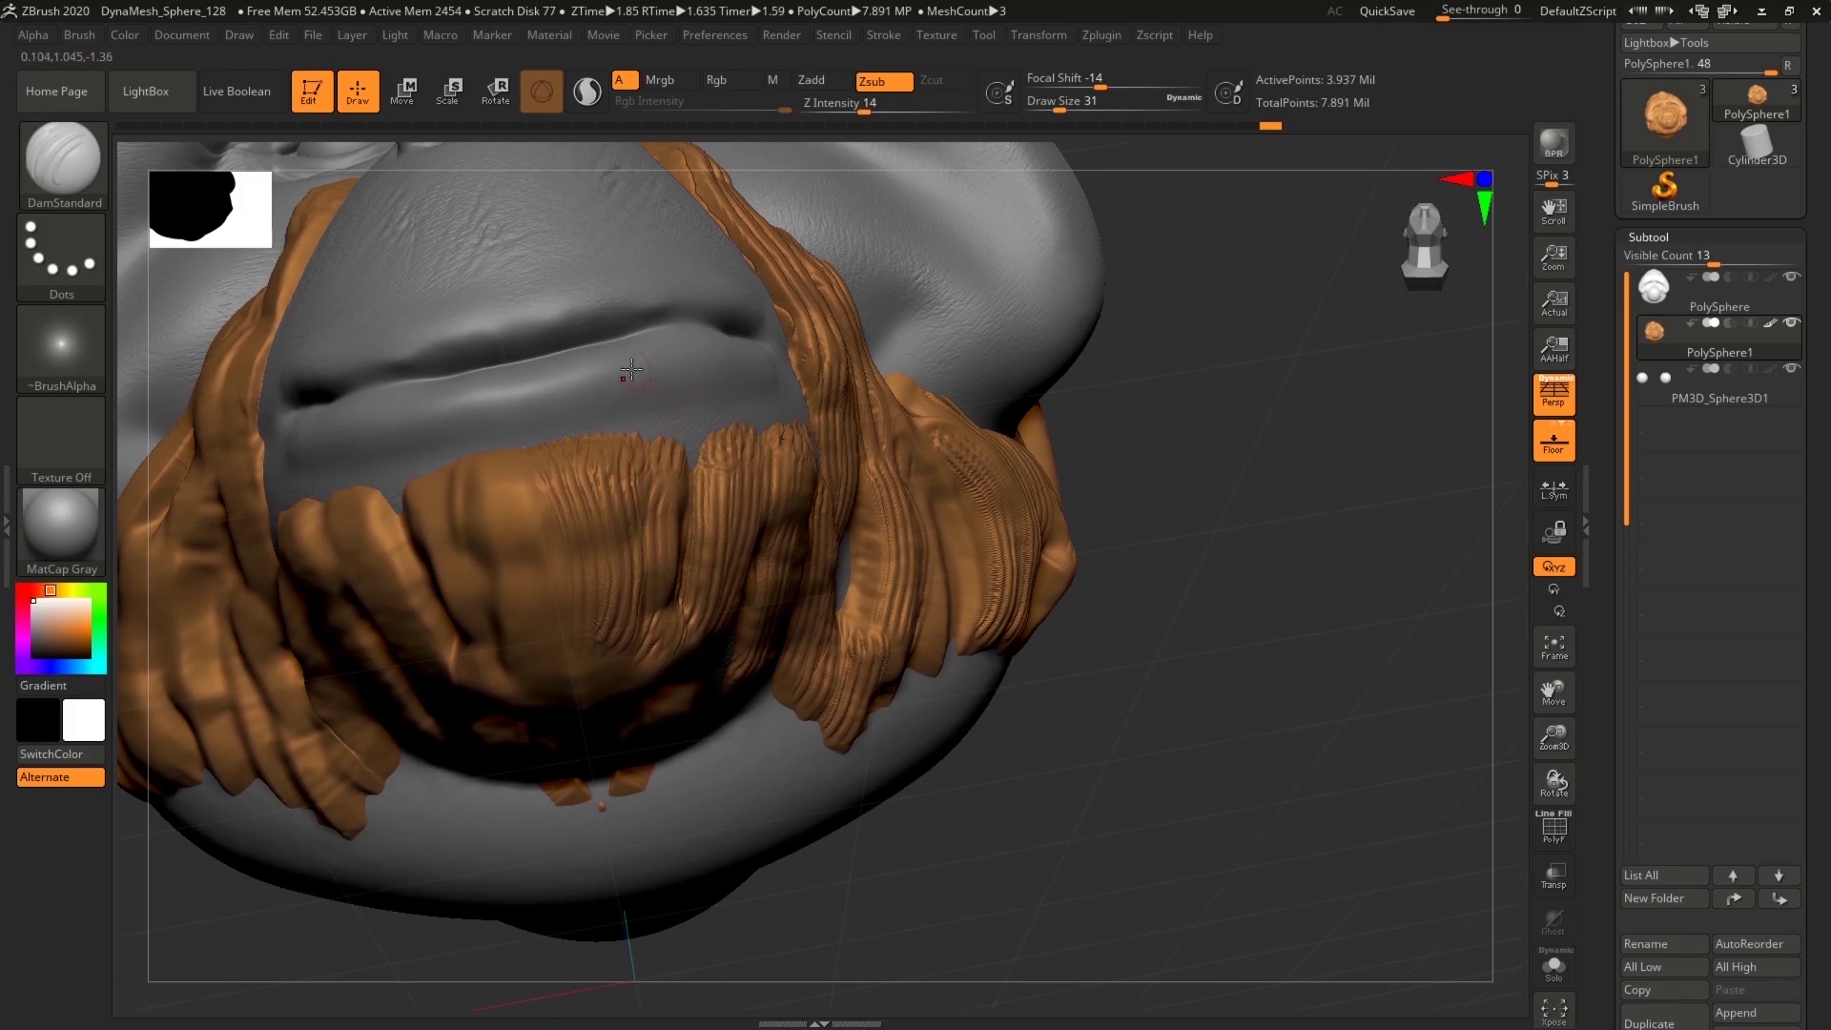
pyautogui.moveTo(862, 108); pyautogui.dragTo(884, 108)
pyautogui.moveTo(1060, 107); pyautogui.dragTo(1049, 107)
pyautogui.moveTo(593, 457)
pyautogui.mouseDown()
pyautogui.moveTo(586, 482)
pyautogui.moveTo(521, 490)
pyautogui.mouseUp()
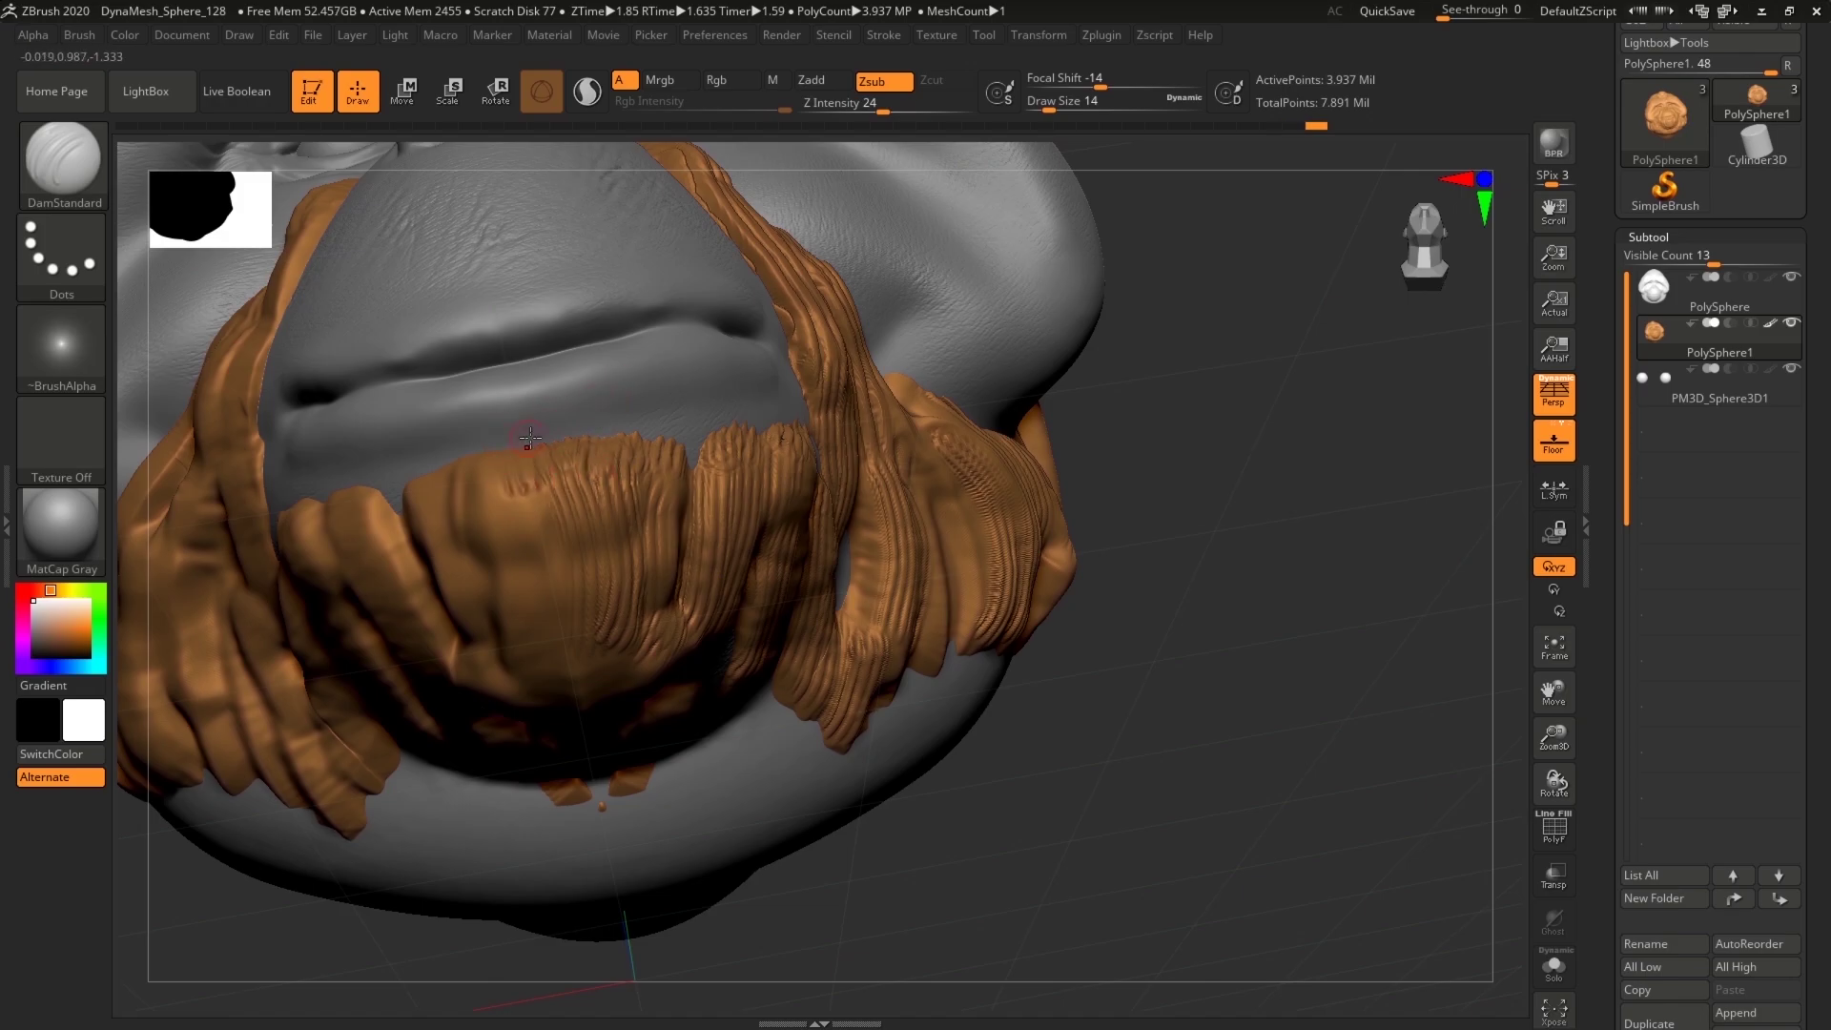
# Step: Set DamStandard to draw size 20 and Z Intensity 44, and carve notches along the chin beard's upper edge
pyautogui.click(1051, 101)
pyautogui.write('20')
pyautogui.click(912, 107)
pyautogui.moveTo(1259, 470); pyautogui.dragTo(1366, 503)
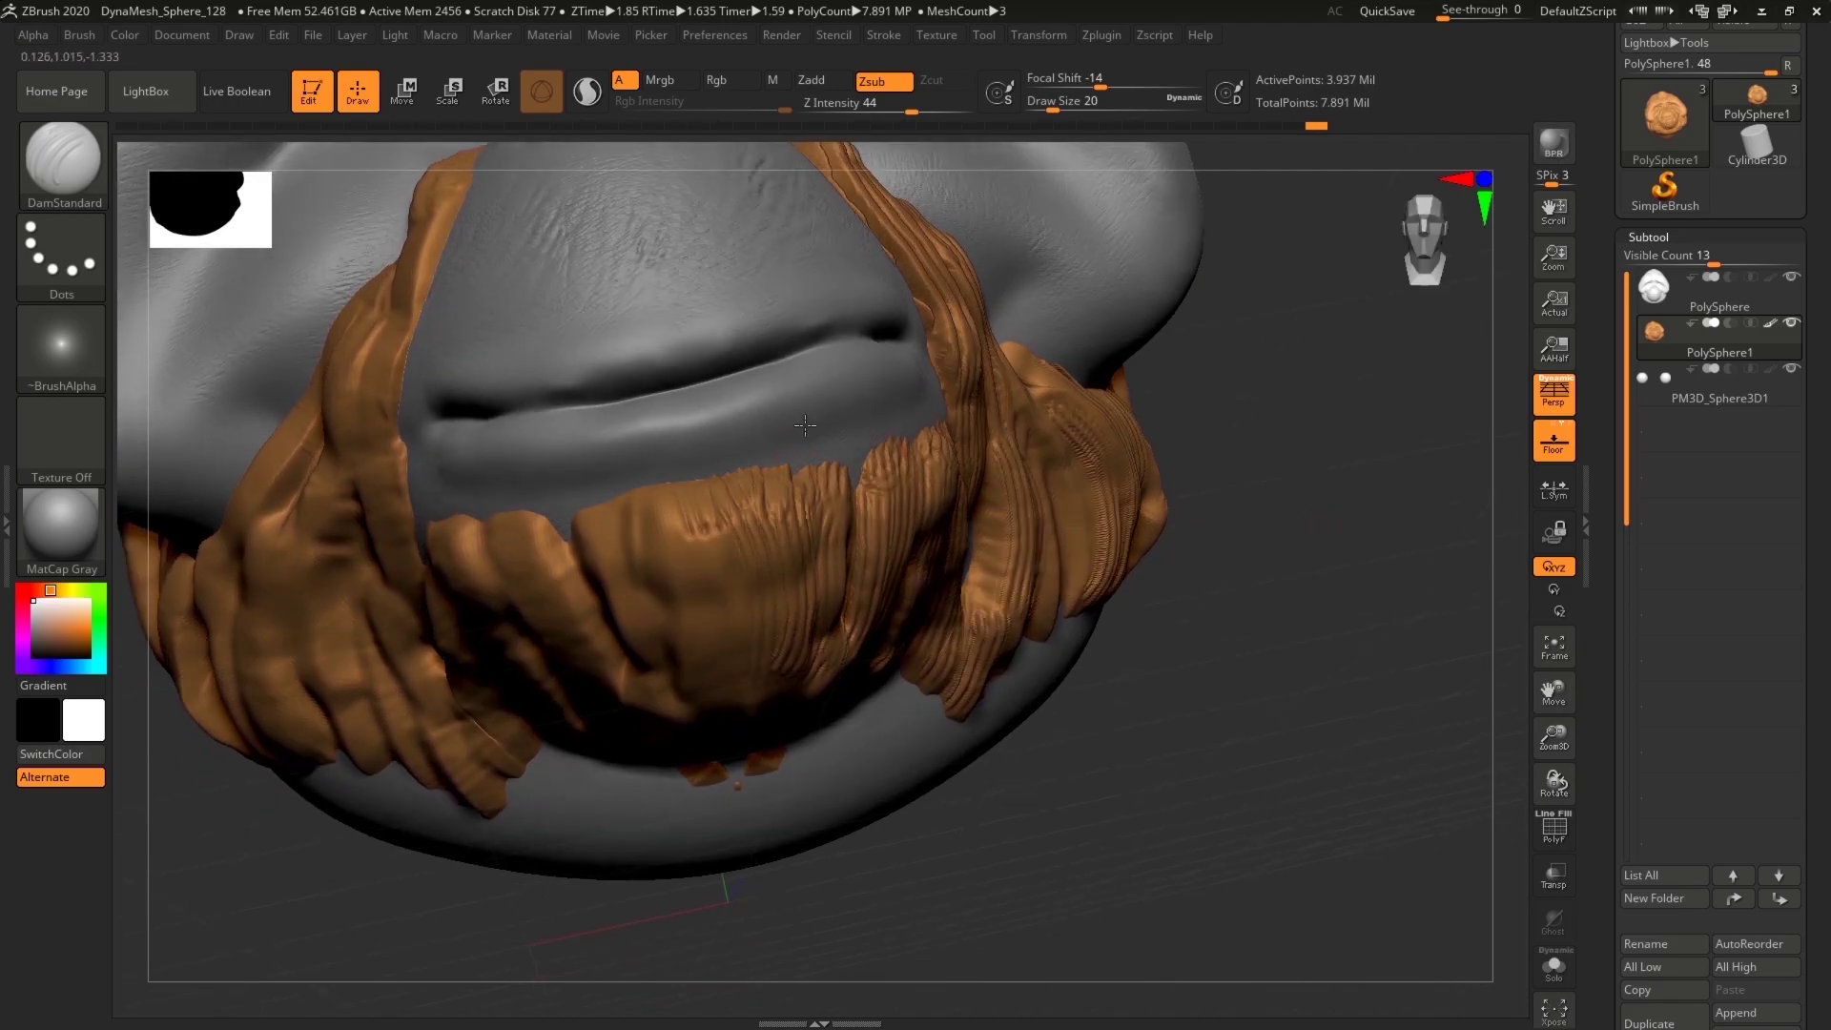
pyautogui.moveTo(789, 510)
pyautogui.mouseDown()
pyautogui.moveTo(774, 403)
pyautogui.moveTo(743, 412)
pyautogui.moveTo(675, 513)
pyautogui.moveTo(624, 513)
pyautogui.mouseUp()
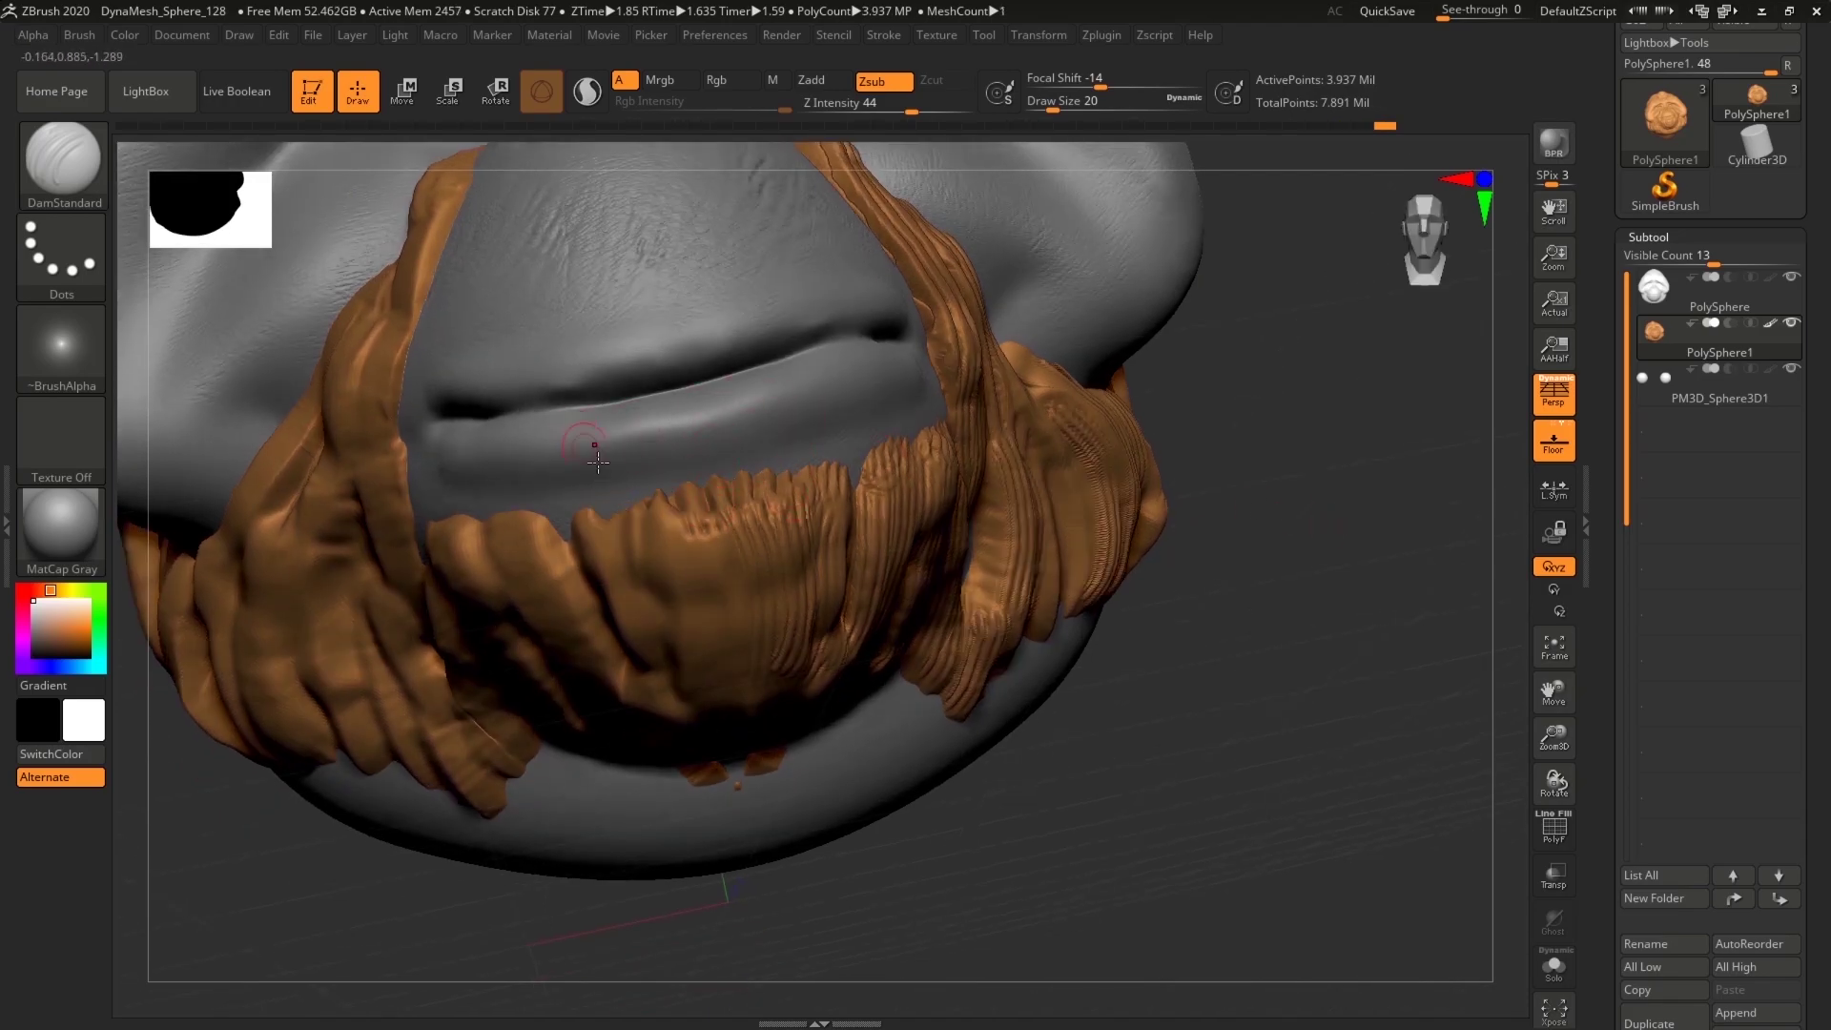
# Step: Switch back to the Rake brush and rake strands down the rest of the chin beard's central section at draw size 20
pyautogui.moveTo(1361, 752); pyautogui.dragTo(1360, 735)
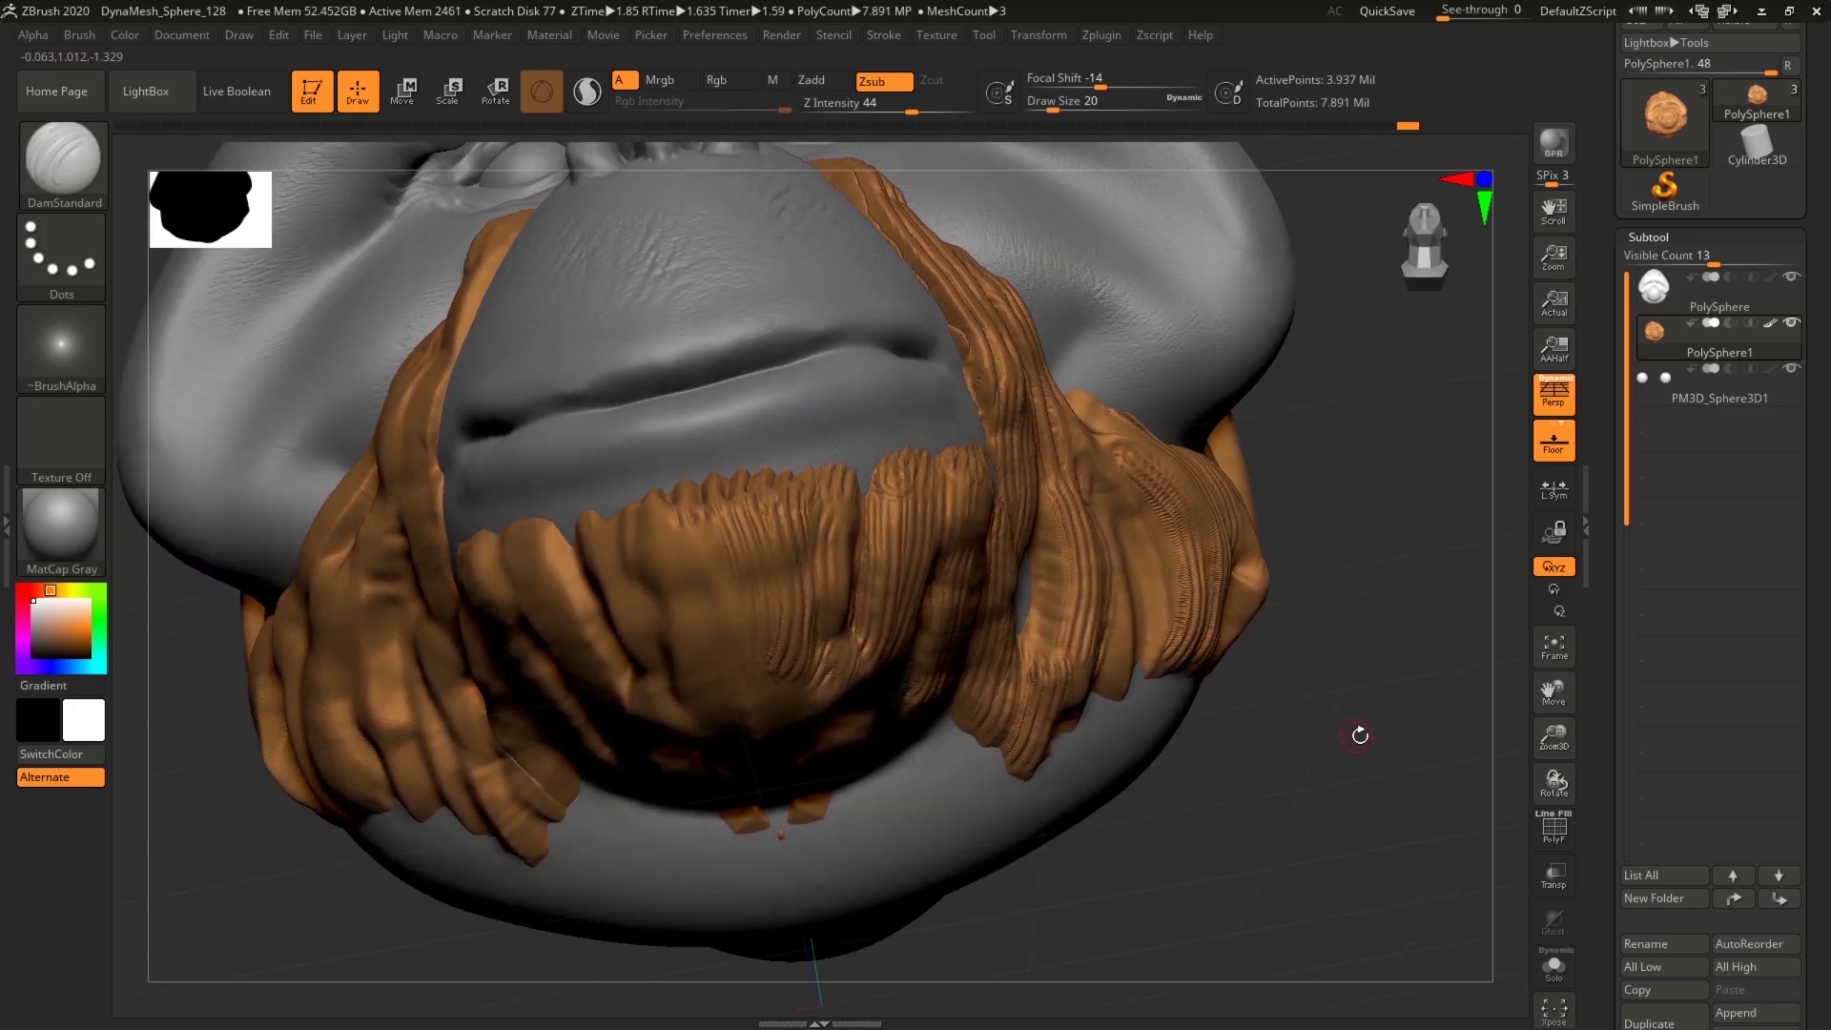
pyautogui.click(76, 159)
pyautogui.press('r')
pyautogui.press('a')
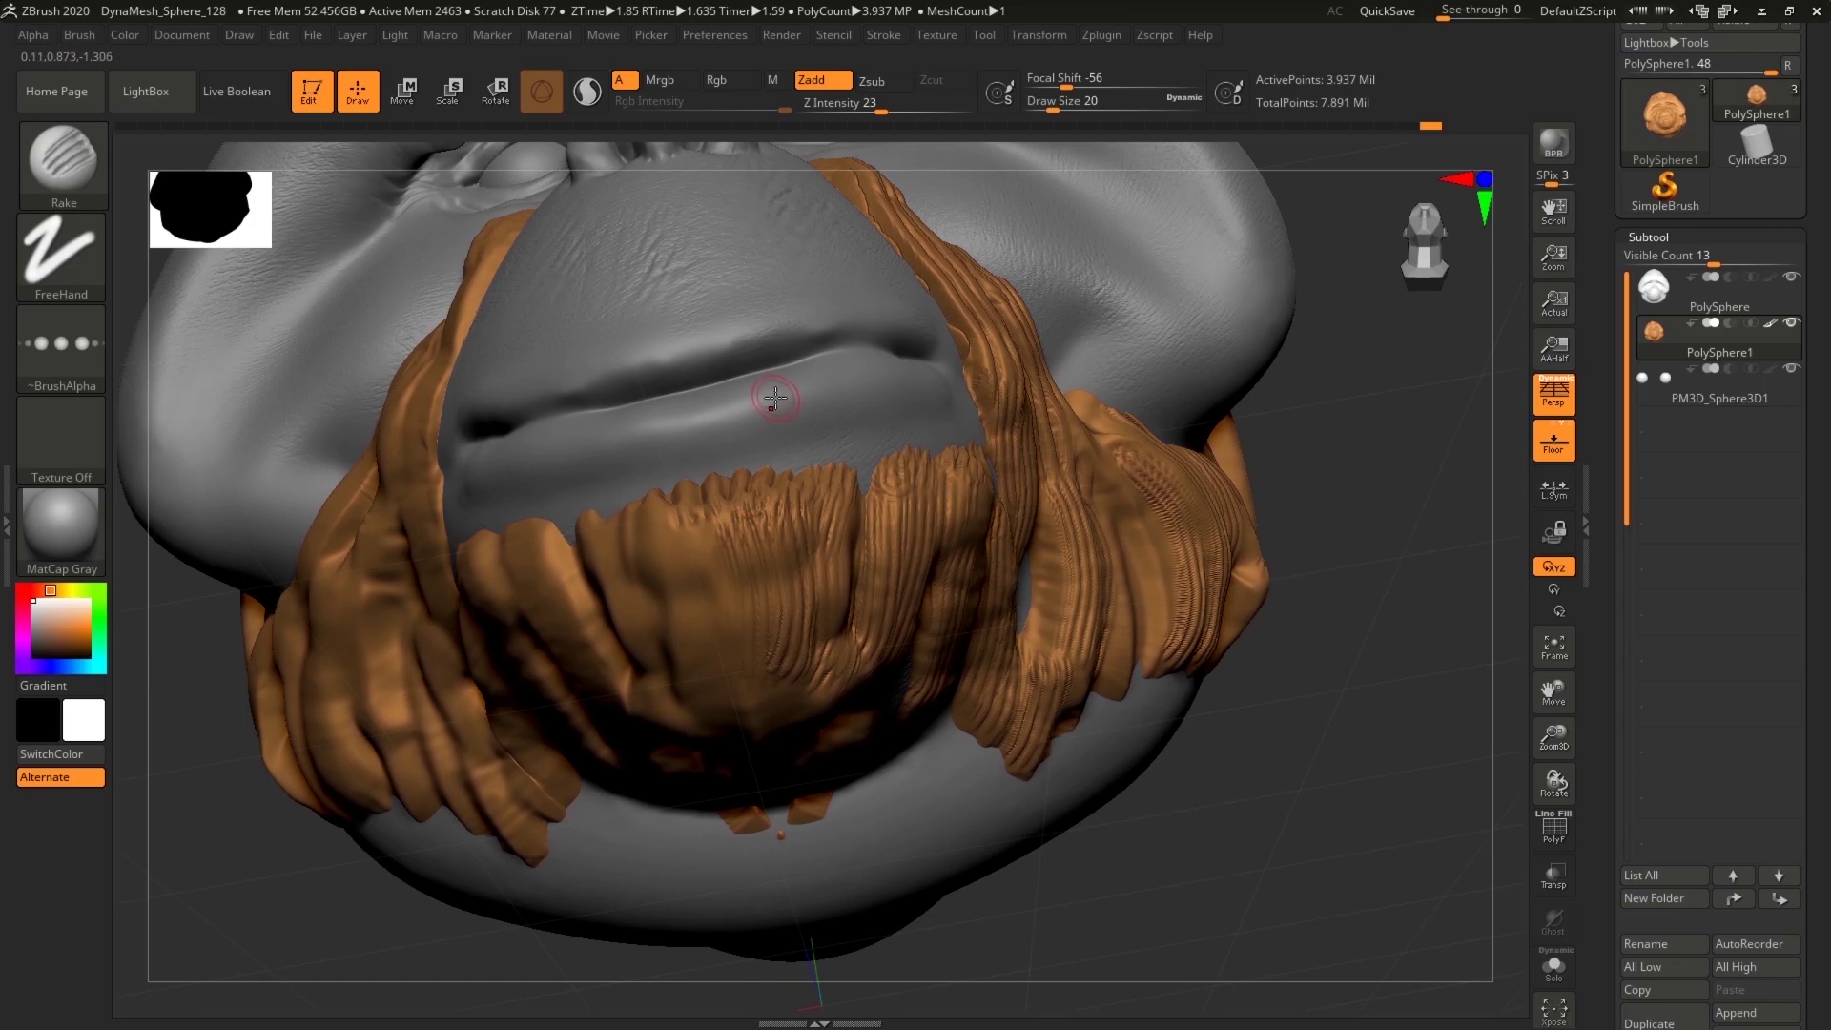
pyautogui.moveTo(656, 513)
pyautogui.mouseDown()
pyautogui.moveTo(698, 690)
pyautogui.moveTo(680, 659)
pyautogui.mouseUp()
pyautogui.moveTo(1405, 801); pyautogui.dragTo(1414, 846)
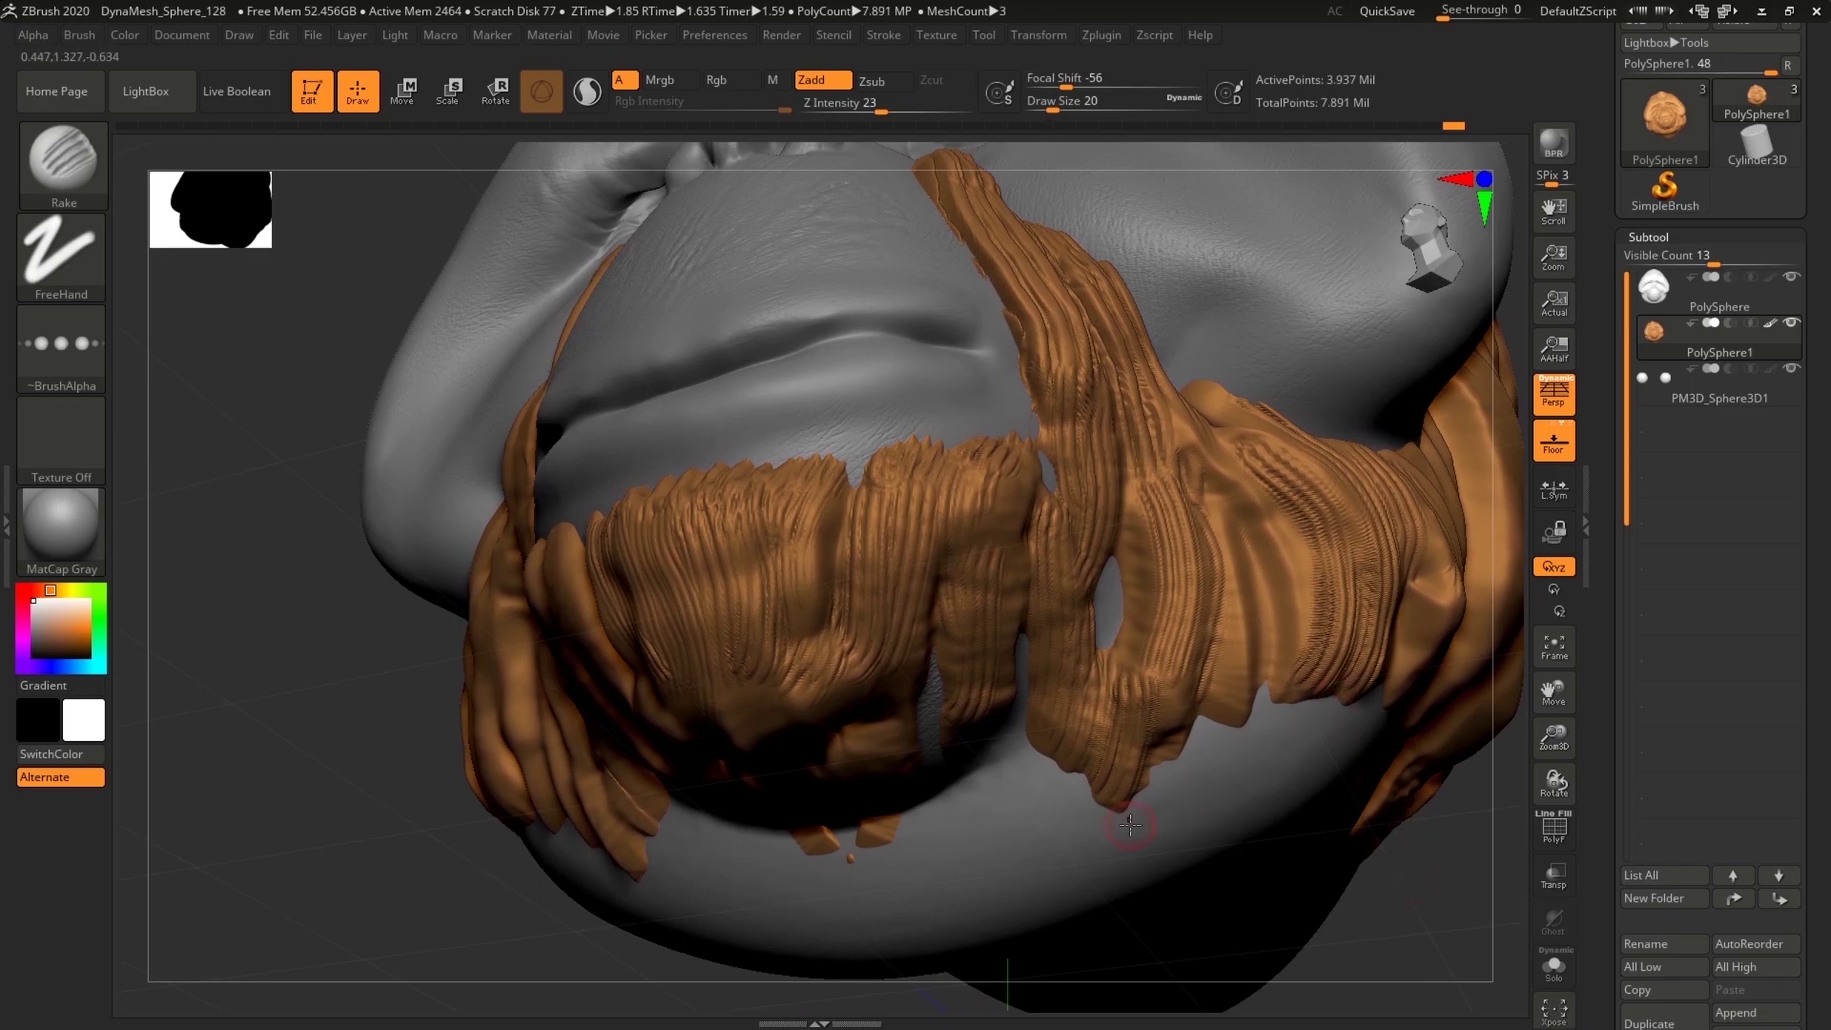
# Step: Smooth the raked strands across the chin and left cheek beard at draw size 83
pyautogui.press('shift')
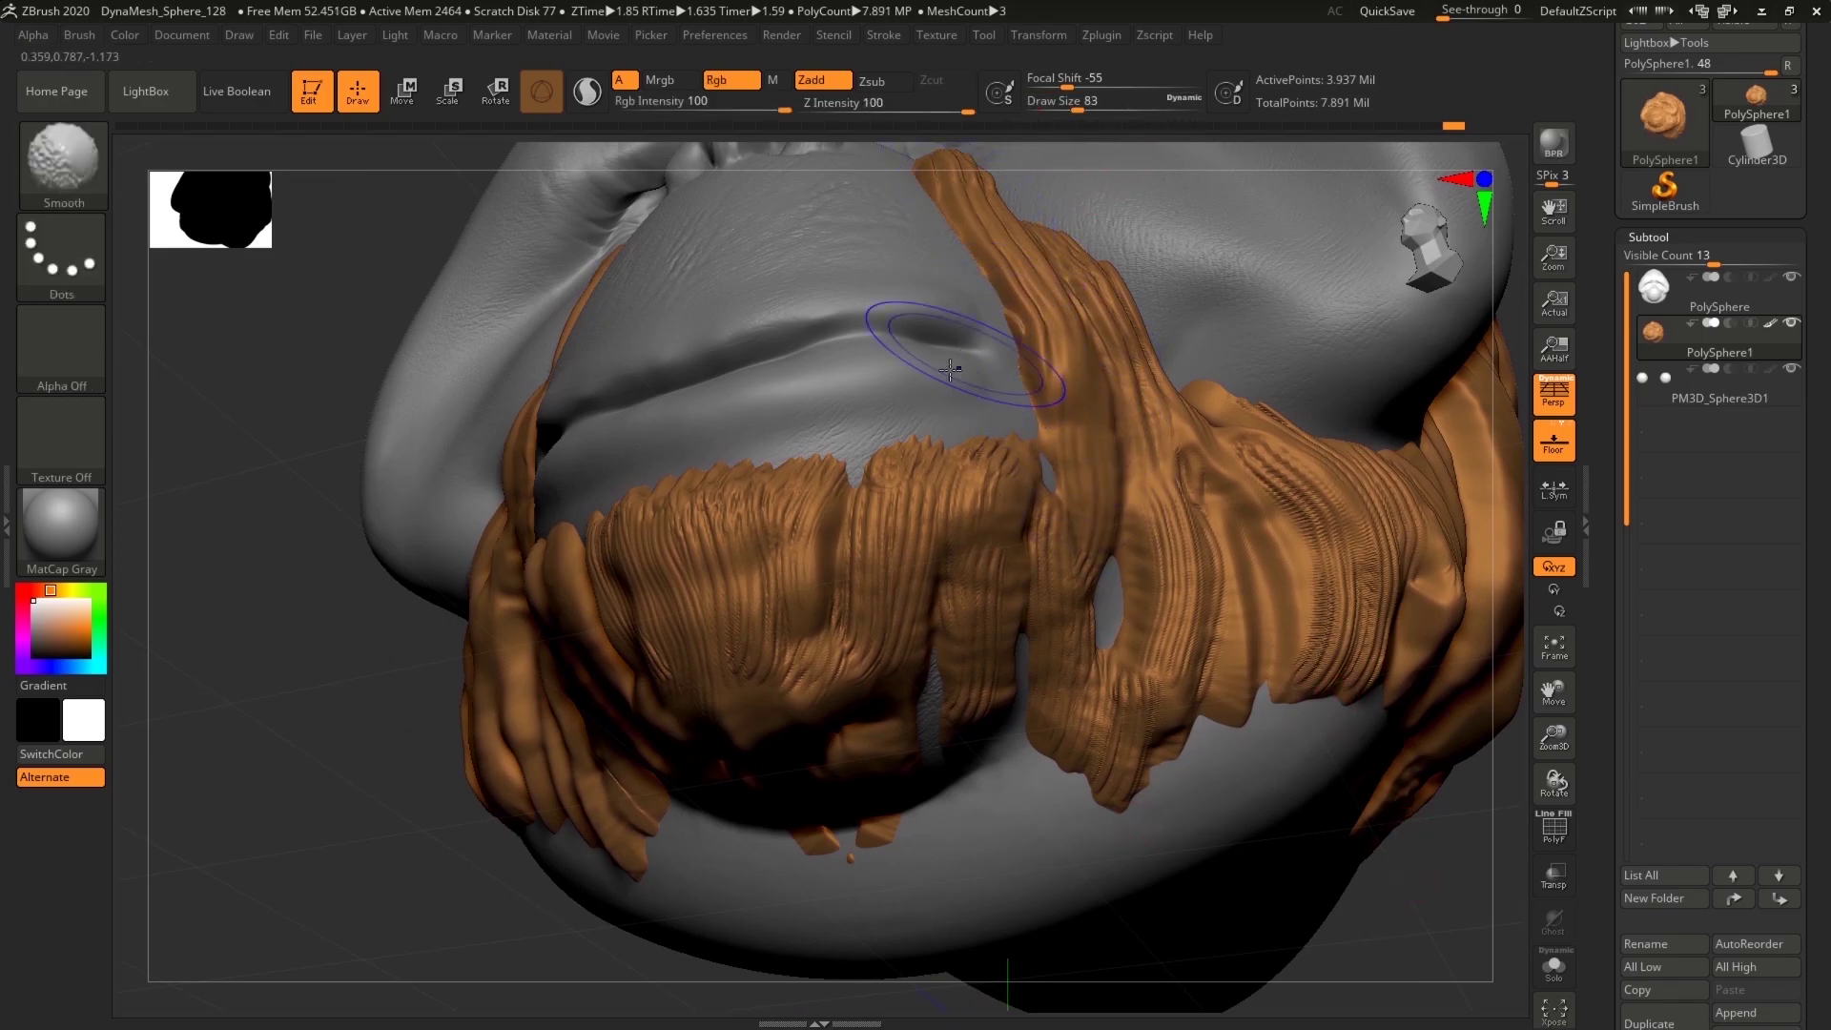
pyautogui.moveTo(950, 375)
pyautogui.keyDown('shift'); pyautogui.mouseDown()
pyautogui.moveTo(887, 458)
pyautogui.moveTo(763, 468)
pyautogui.moveTo(646, 627)
pyautogui.mouseUp(); pyautogui.keyUp('shift')
pyautogui.moveTo(388, 866); pyautogui.dragTo(562, 792)
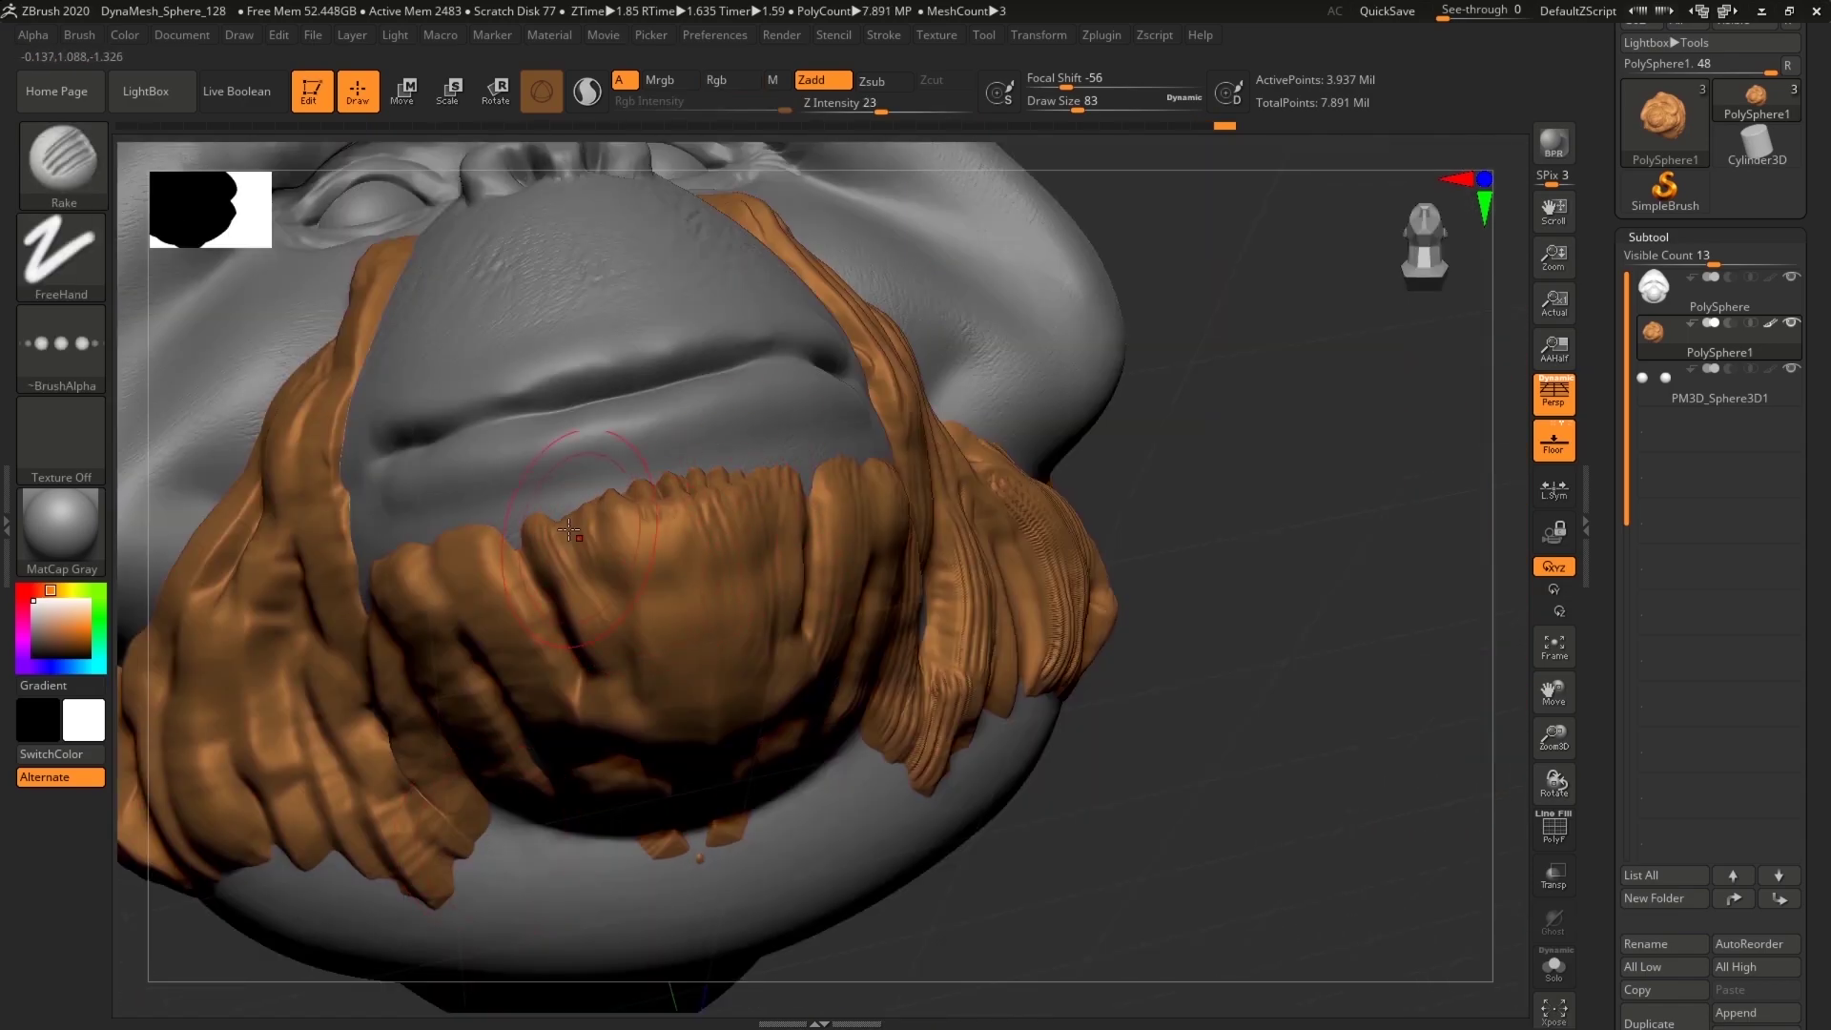
pyautogui.moveTo(1247, 696)
pyautogui.mouseDown()
pyautogui.moveTo(1259, 666)
pyautogui.moveTo(1254, 687)
pyautogui.moveTo(1238, 673)
pyautogui.moveTo(1335, 762)
pyautogui.mouseUp()
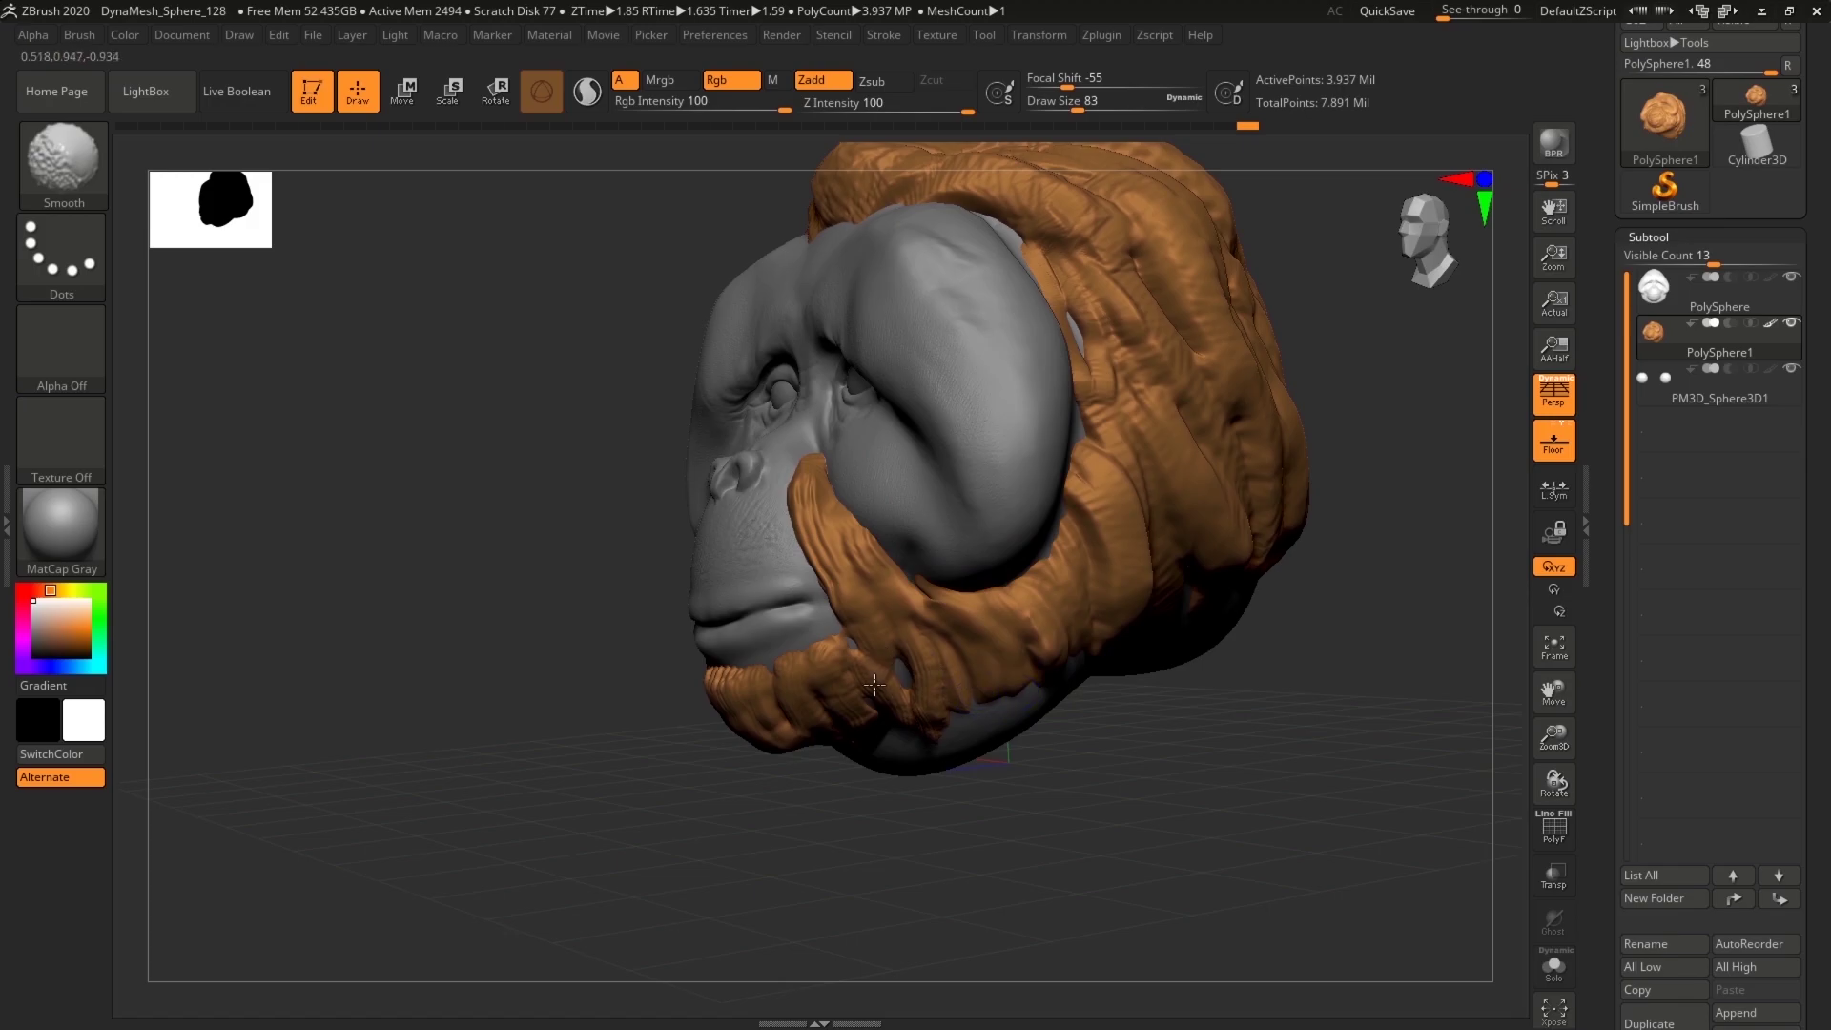
pyautogui.moveTo(1407, 840); pyautogui.dragTo(1257, 806)
pyautogui.keyDown('shift'); pyautogui.moveTo(1032, 484); pyautogui.dragTo(1077, 562); pyautogui.keyUp('shift')
# Step: Rake broad strands into the left jaw hair behind the cheek pad with draw size 83 and Z Intensity 23
pyautogui.moveTo(1197, 787); pyautogui.dragTo(1287, 772)
pyautogui.moveTo(1011, 453); pyautogui.dragTo(1073, 658)
pyautogui.moveTo(1156, 455); pyautogui.dragTo(1237, 543)
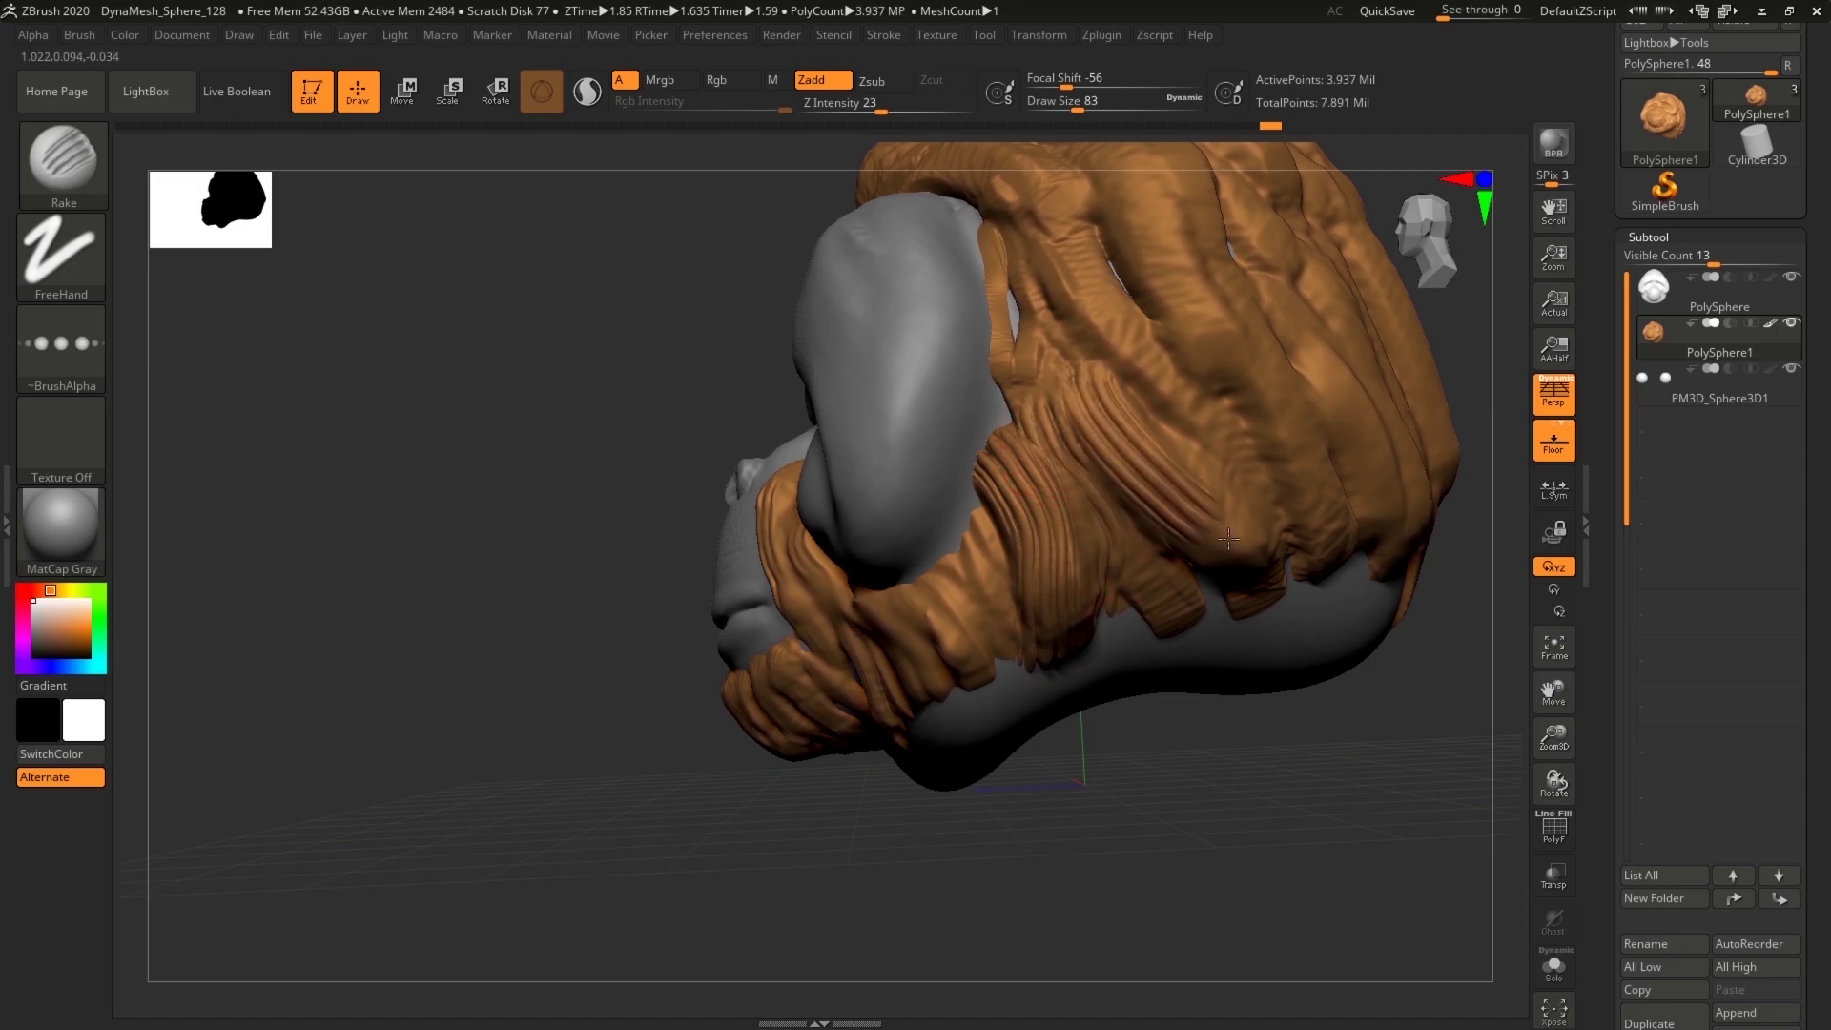
# Step: Rake long strands down the left side hair from beside the cheek pad toward the neck
pyautogui.moveTo(1399, 806)
pyautogui.mouseDown()
pyautogui.moveTo(1382, 846)
pyautogui.moveTo(977, 842)
pyautogui.mouseUp()
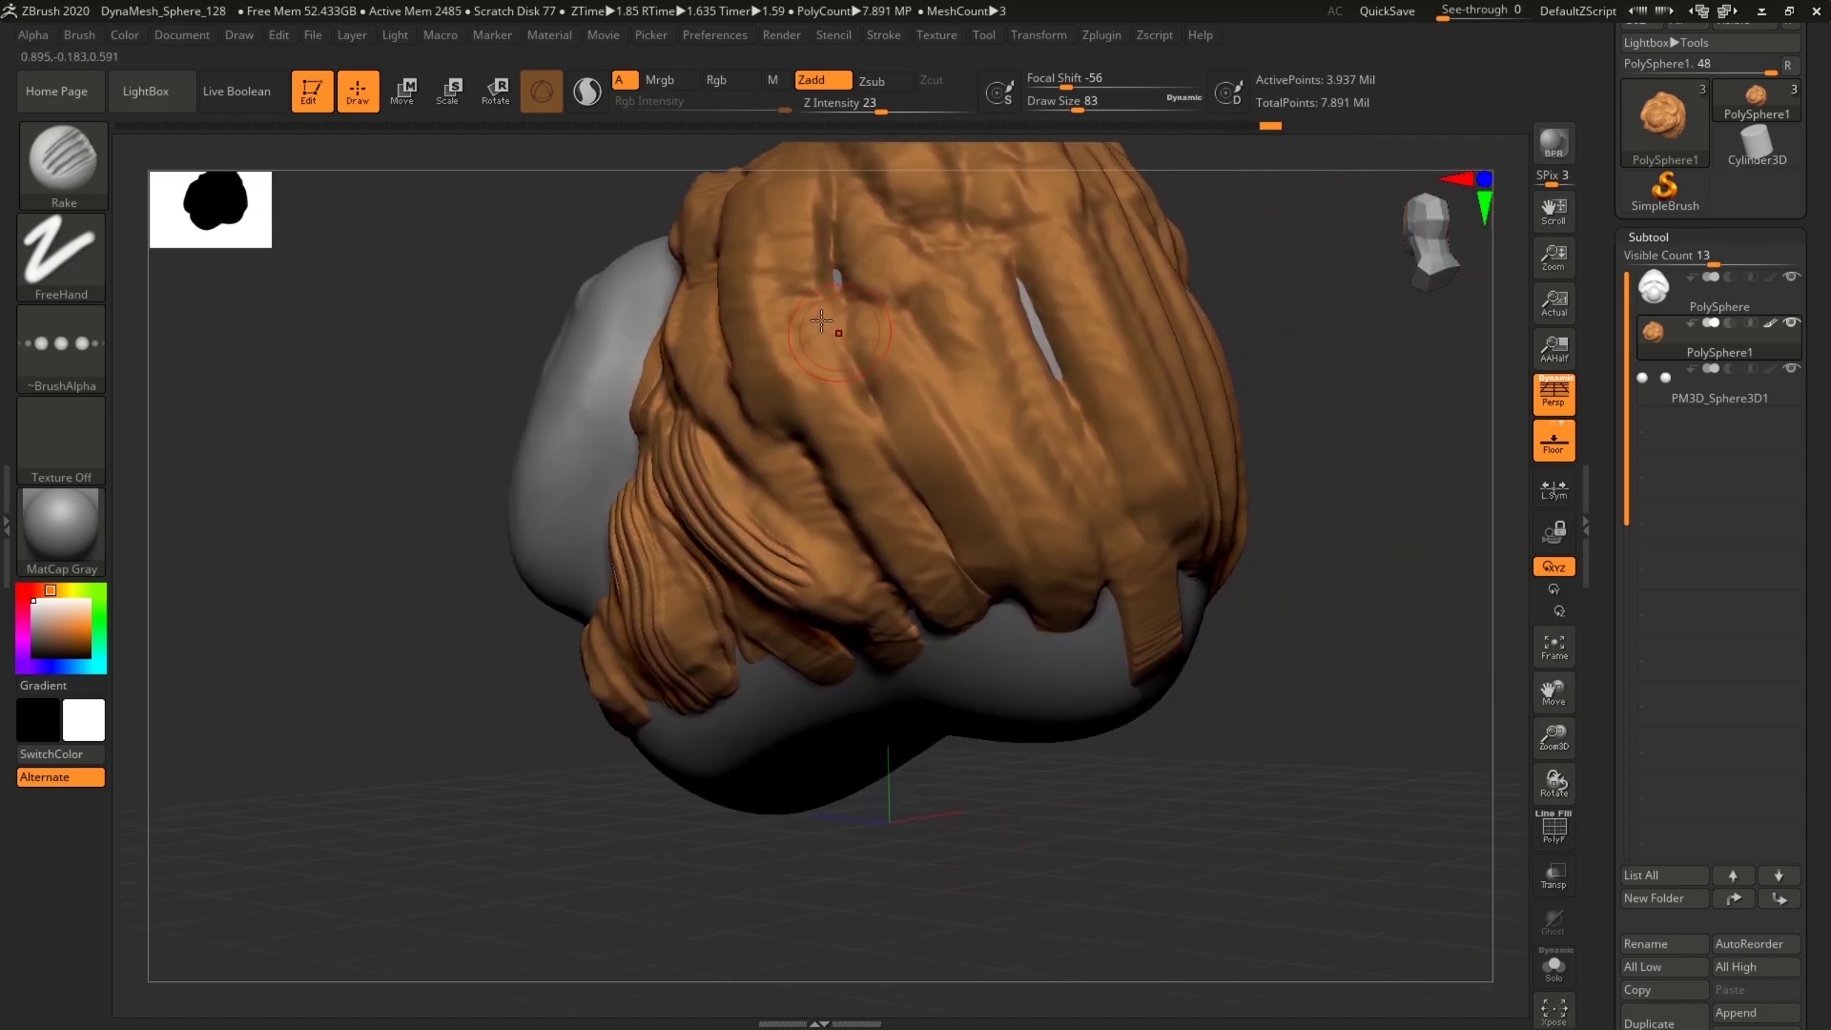
pyautogui.moveTo(755, 197); pyautogui.dragTo(799, 419)
pyautogui.moveTo(801, 208)
pyautogui.mouseDown()
pyautogui.moveTo(863, 434)
pyautogui.moveTo(971, 646)
pyautogui.mouseUp()
pyautogui.moveTo(883, 336); pyautogui.dragTo(1020, 633)
pyautogui.moveTo(1096, 894); pyautogui.dragTo(1175, 849)
pyautogui.moveTo(652, 274)
pyautogui.mouseDown()
pyautogui.moveTo(751, 446)
pyautogui.moveTo(837, 519)
pyautogui.mouseUp()
pyautogui.moveTo(739, 467); pyautogui.dragTo(872, 573)
# Step: Rake strands down the left rear hair beside the gap and along the loose lock hanging over the nape
pyautogui.moveTo(1124, 740)
pyautogui.mouseDown()
pyautogui.moveTo(1268, 846)
pyautogui.moveTo(1316, 858)
pyautogui.mouseUp()
pyautogui.moveTo(844, 232); pyautogui.dragTo(994, 504)
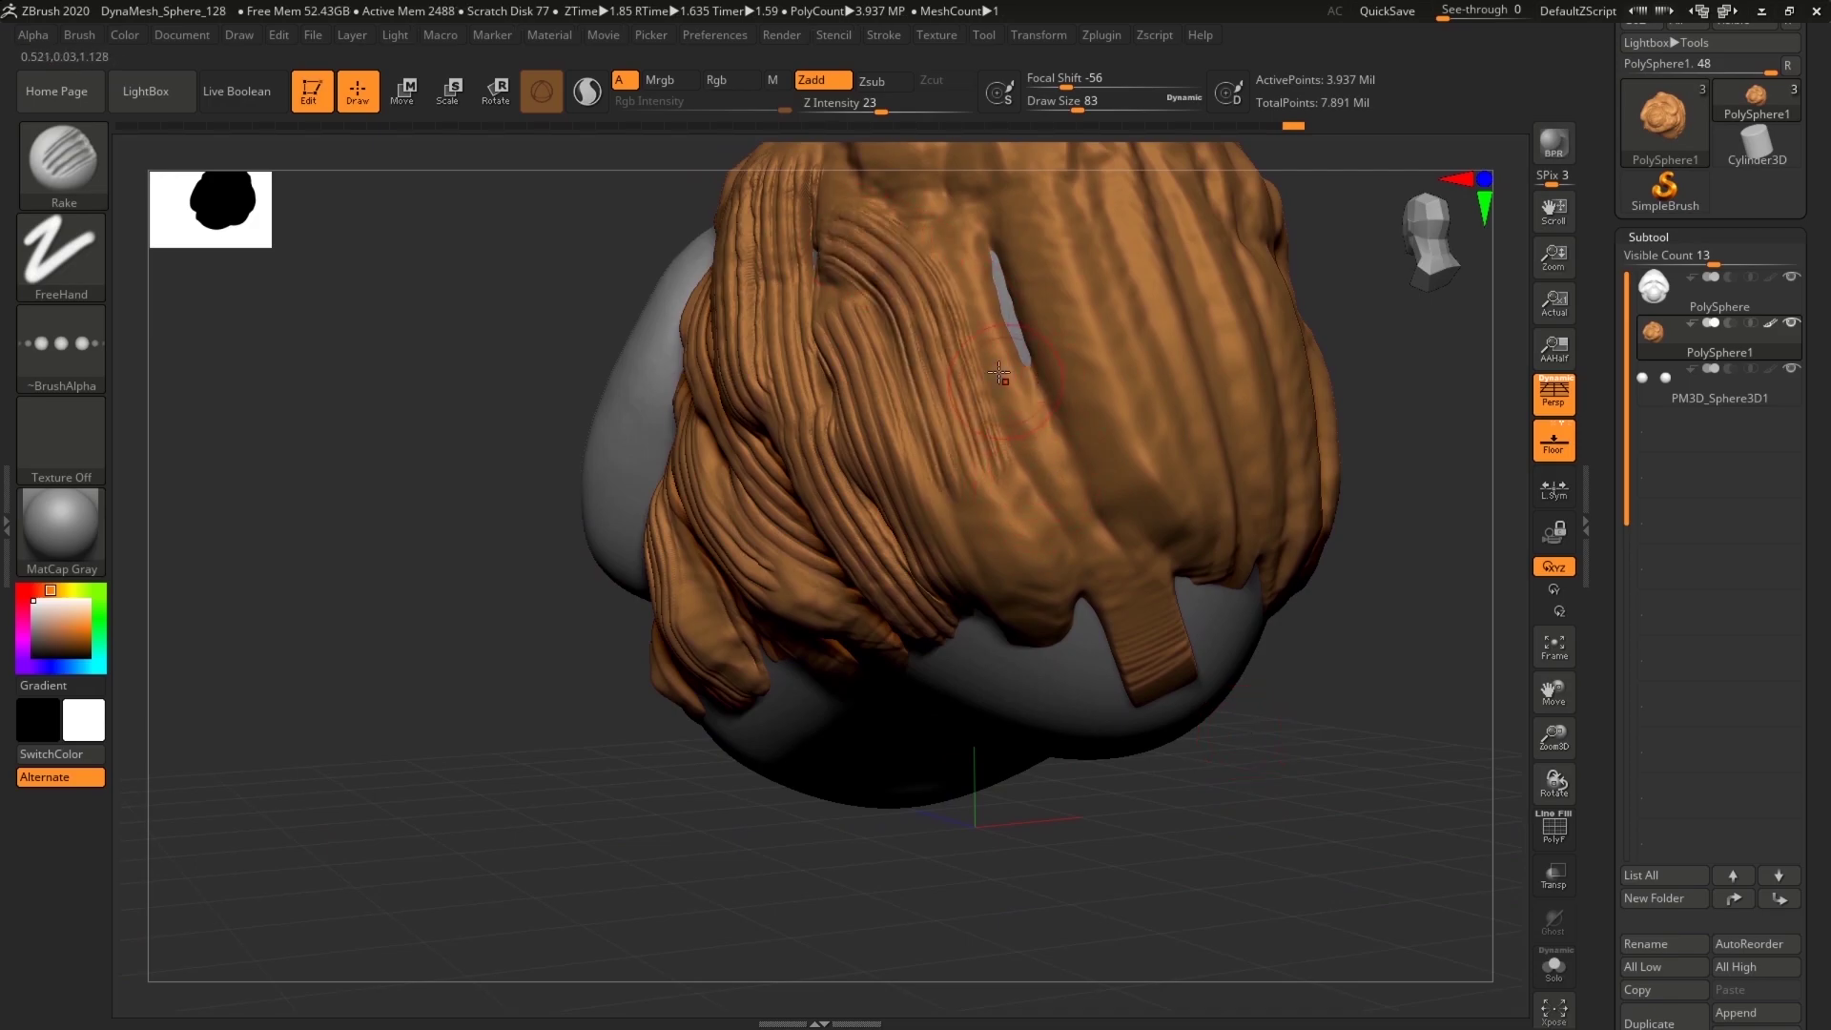
pyautogui.moveTo(963, 277)
pyautogui.mouseDown()
pyautogui.moveTo(1026, 431)
pyautogui.moveTo(1125, 569)
pyautogui.mouseUp()
pyautogui.moveTo(971, 483); pyautogui.dragTo(1044, 635)
pyautogui.moveTo(1410, 819); pyautogui.dragTo(1302, 777)
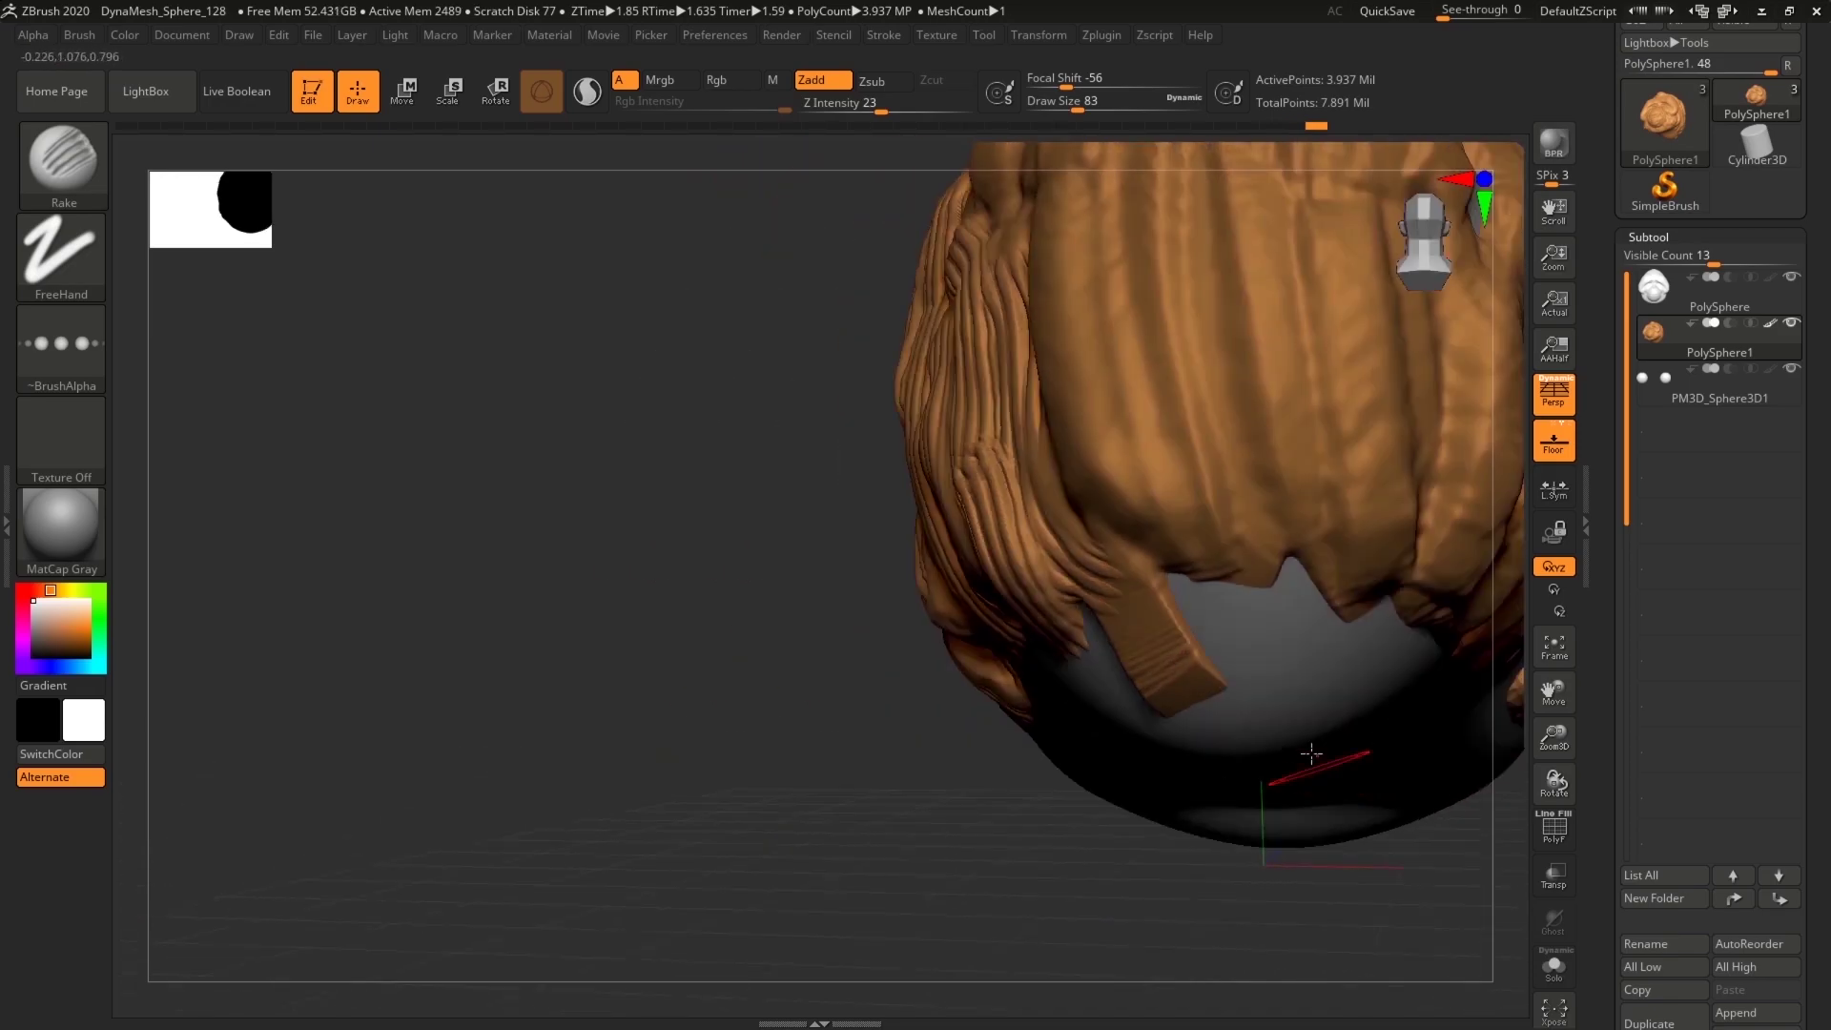
pyautogui.moveTo(1107, 551); pyautogui.dragTo(1216, 717)
pyautogui.moveTo(1126, 625); pyautogui.dragTo(1221, 721)
# Step: Rake long vertical strands across the lower back of the head down to the nape
pyautogui.moveTo(949, 893); pyautogui.dragTo(1266, 733)
pyautogui.moveTo(539, 237); pyautogui.dragTo(769, 624)
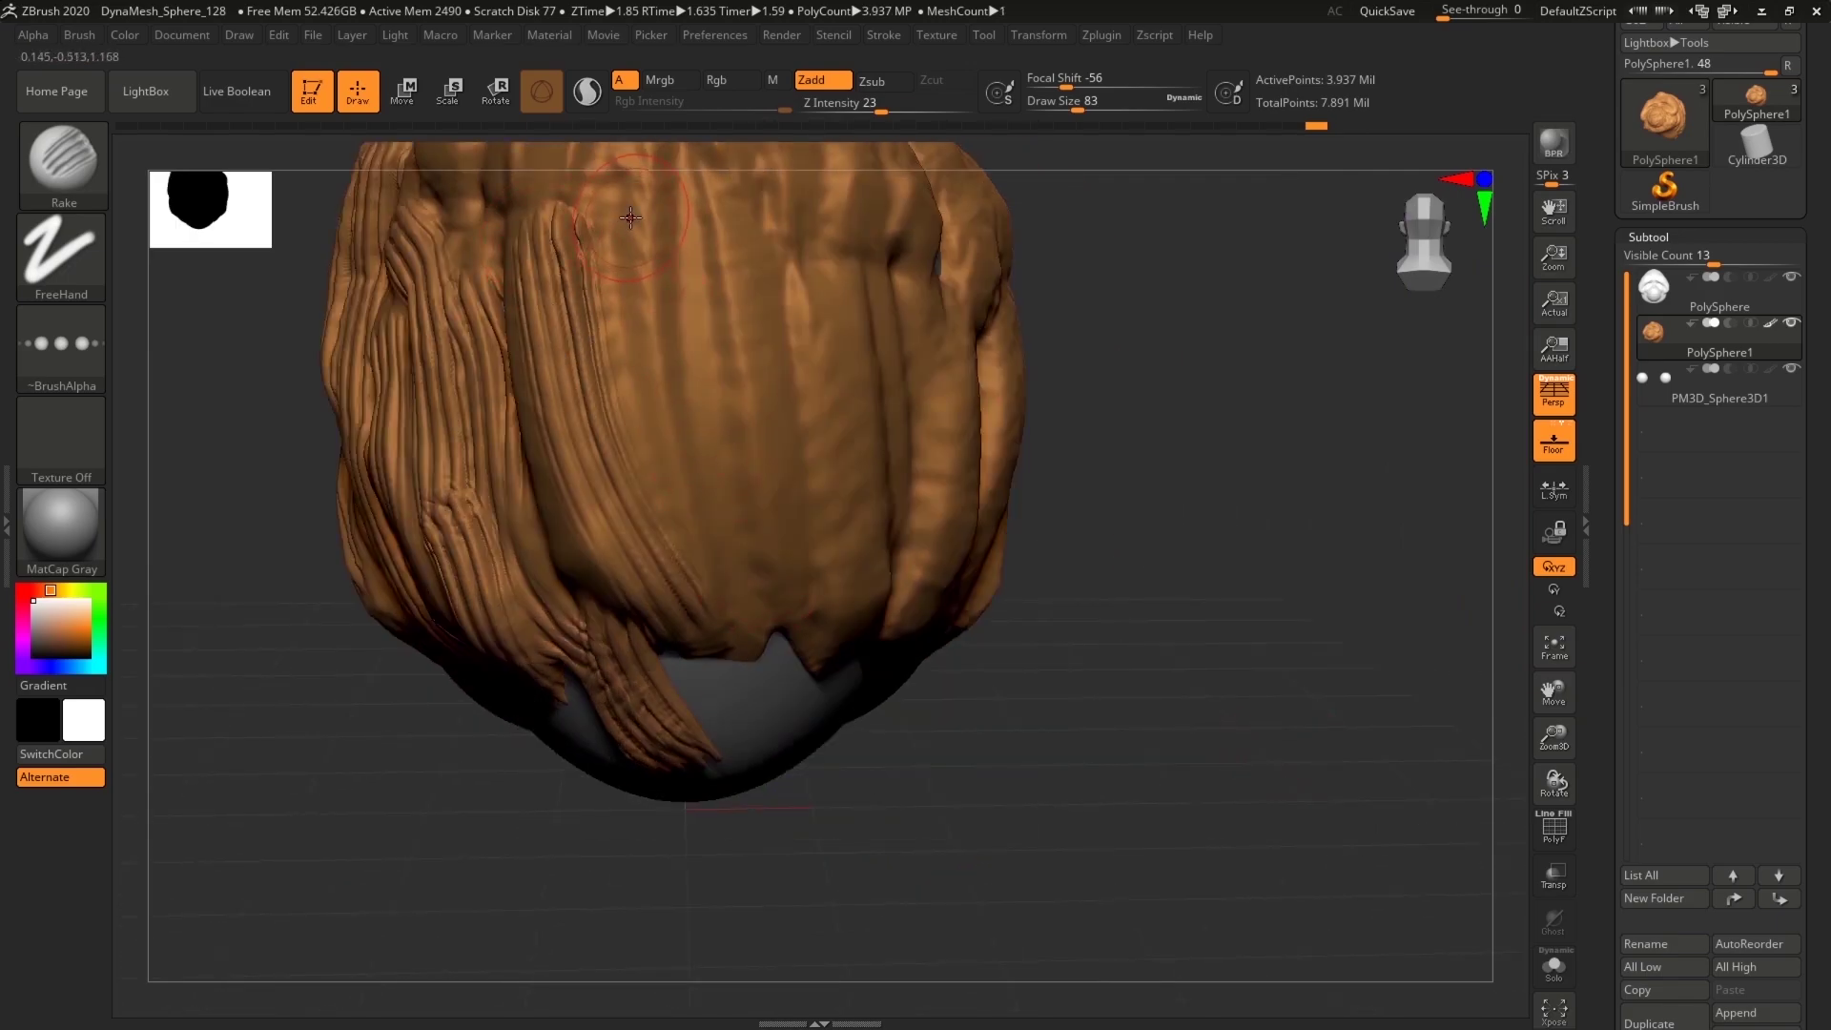
pyautogui.moveTo(630, 220); pyautogui.dragTo(778, 746)
pyautogui.moveTo(701, 201); pyautogui.dragTo(865, 687)
pyautogui.moveTo(748, 285); pyautogui.dragTo(869, 636)
pyautogui.moveTo(807, 256); pyautogui.dragTo(849, 665)
pyautogui.moveTo(1248, 798); pyautogui.dragTo(1121, 799)
pyautogui.moveTo(879, 278); pyautogui.dragTo(913, 617)
pyautogui.moveTo(981, 288); pyautogui.dragTo(1032, 667)
# Step: Rake wavy strands down the upper back of the head so they flow into the lower hair
pyautogui.moveTo(1239, 865)
pyautogui.mouseDown()
pyautogui.moveTo(1258, 858)
pyautogui.moveTo(1219, 778)
pyautogui.mouseUp()
pyautogui.moveTo(1248, 391)
pyautogui.mouseDown()
pyautogui.moveTo(1169, 674)
pyautogui.moveTo(726, 585)
pyautogui.mouseUp()
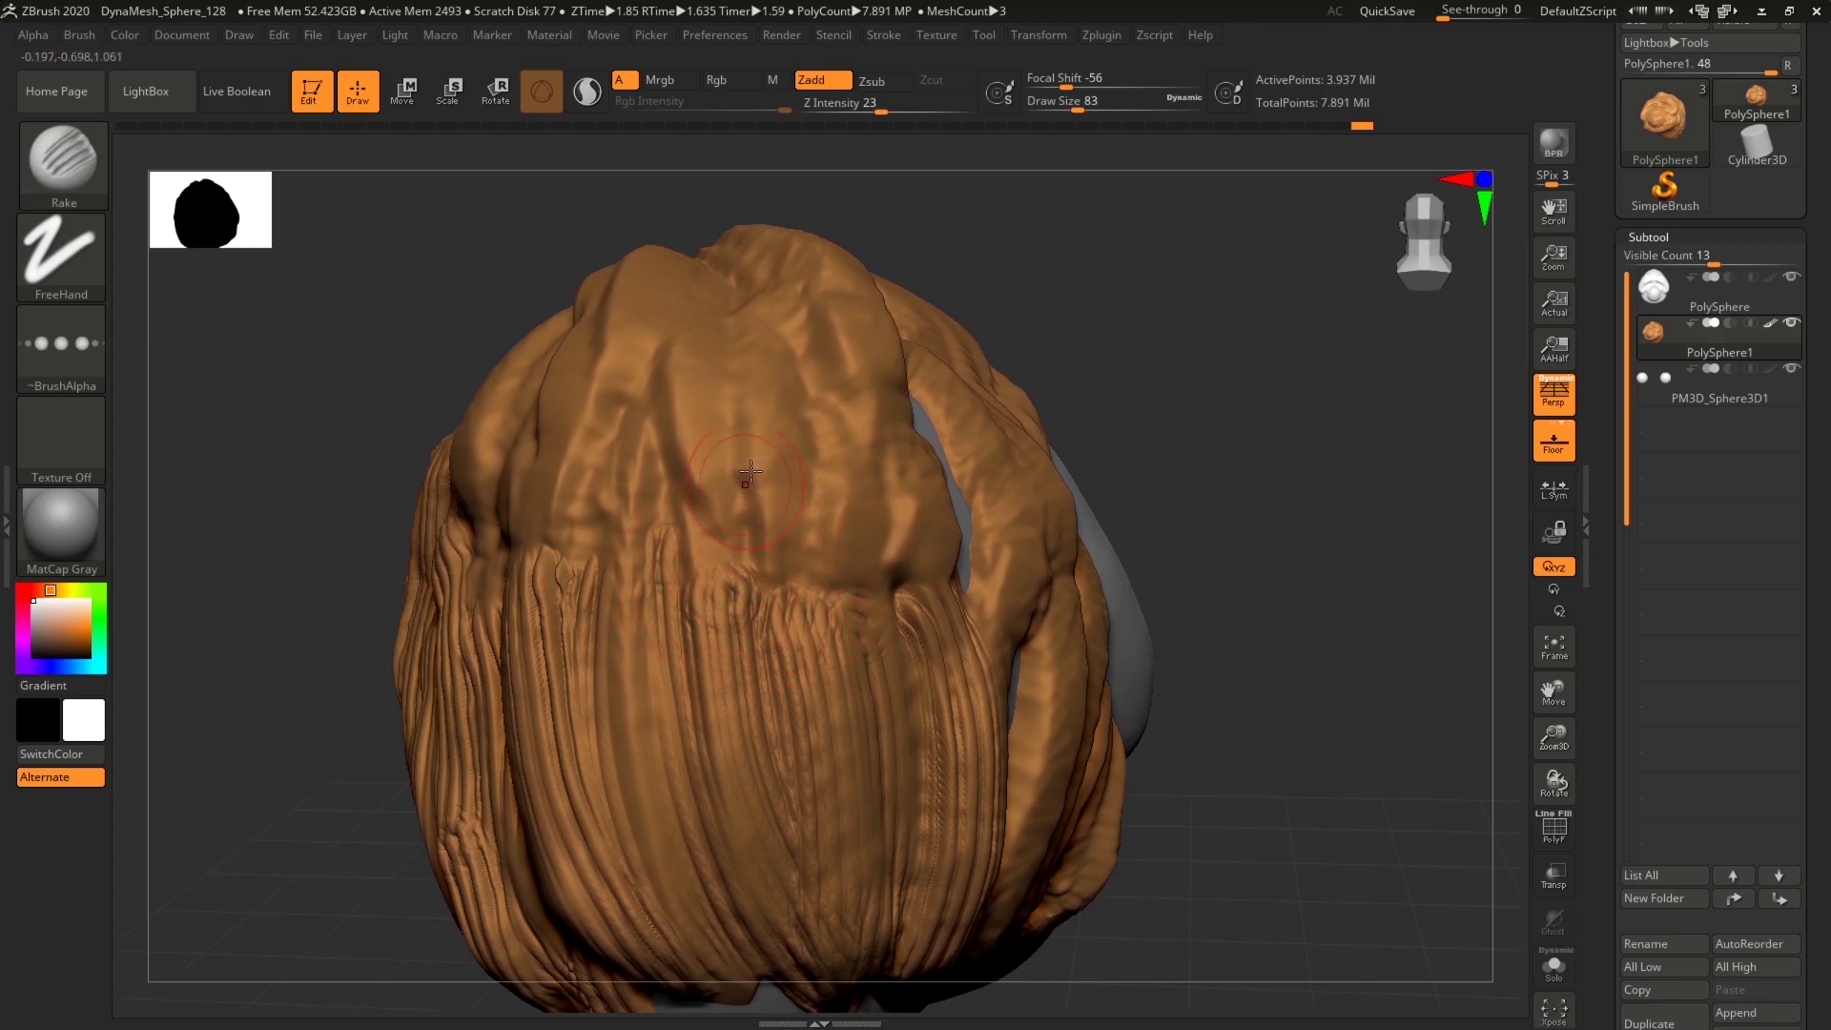
pyautogui.moveTo(767, 386)
pyautogui.mouseDown()
pyautogui.moveTo(797, 482)
pyautogui.moveTo(784, 545)
pyautogui.moveTo(803, 609)
pyautogui.mouseUp()
pyautogui.moveTo(733, 420); pyautogui.dragTo(732, 653)
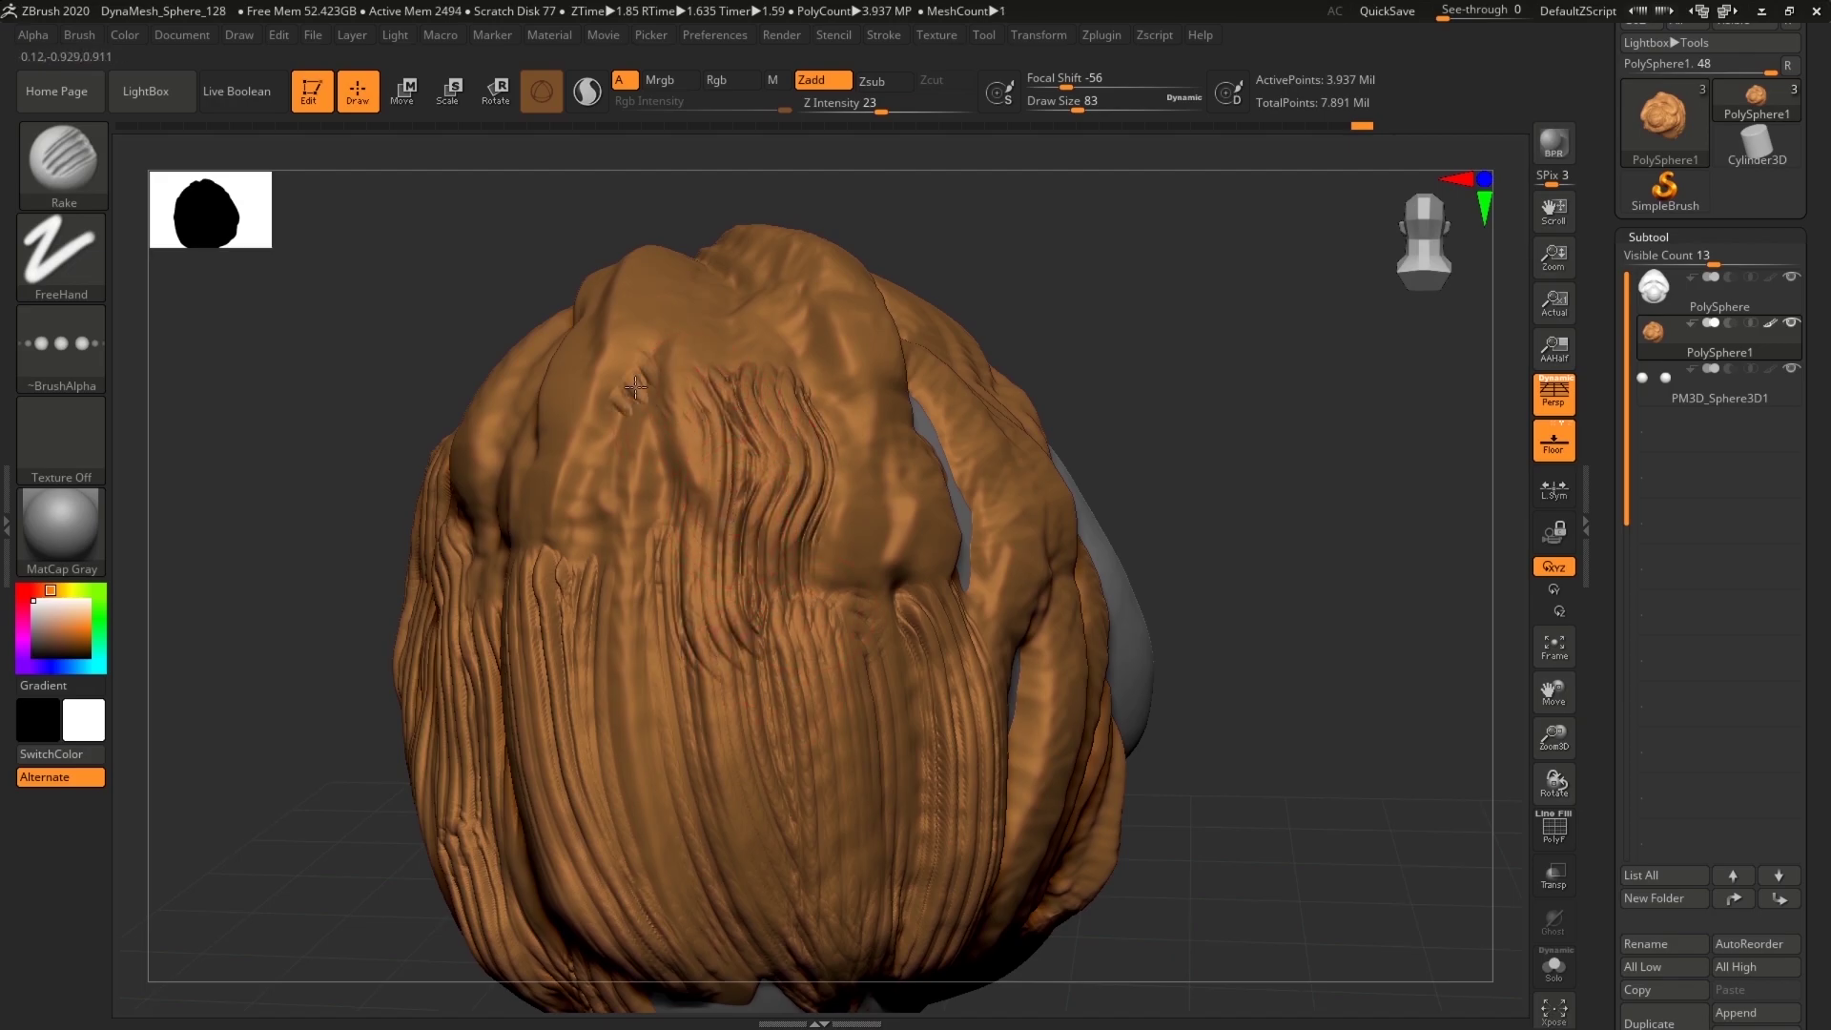
pyautogui.moveTo(645, 405); pyautogui.dragTo(670, 658)
pyautogui.moveTo(615, 368); pyautogui.dragTo(571, 653)
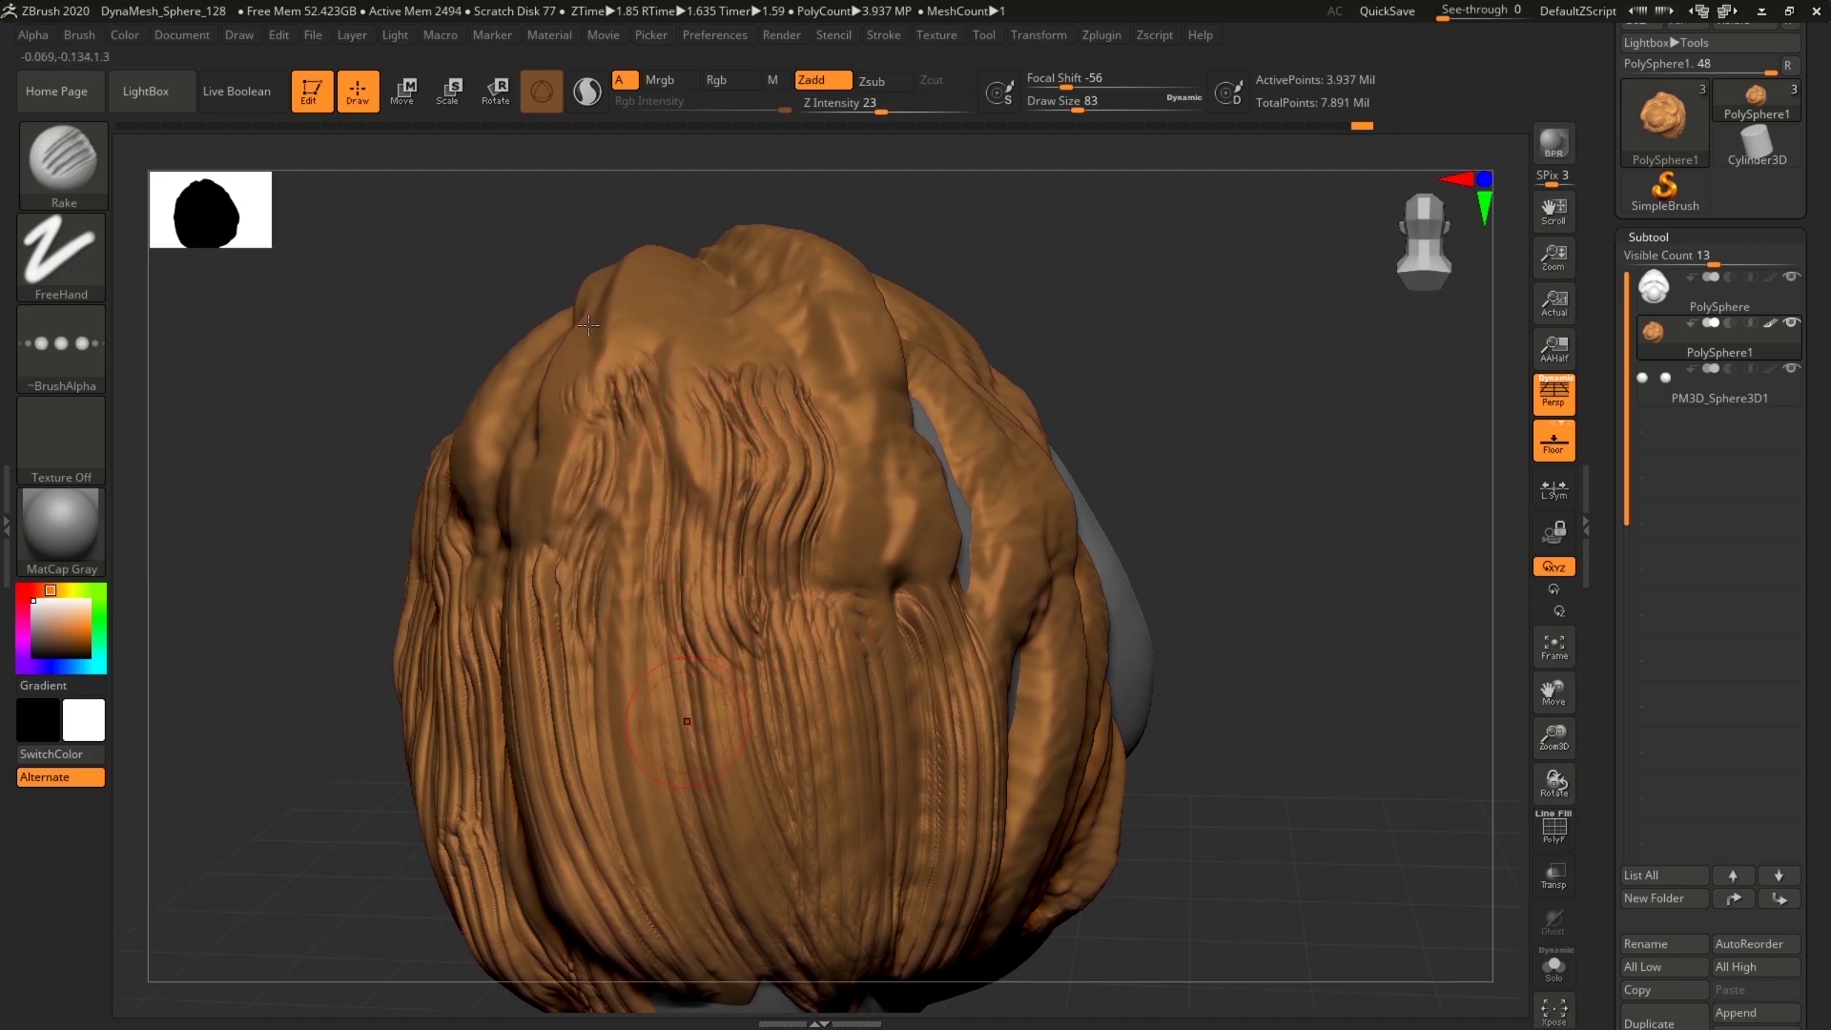
# Step: Rake the right part of the upper back hair and lightly smooth the raked strands across the back
pyautogui.moveTo(1292, 492); pyautogui.dragTo(1153, 456)
pyautogui.moveTo(856, 313); pyautogui.dragTo(899, 596)
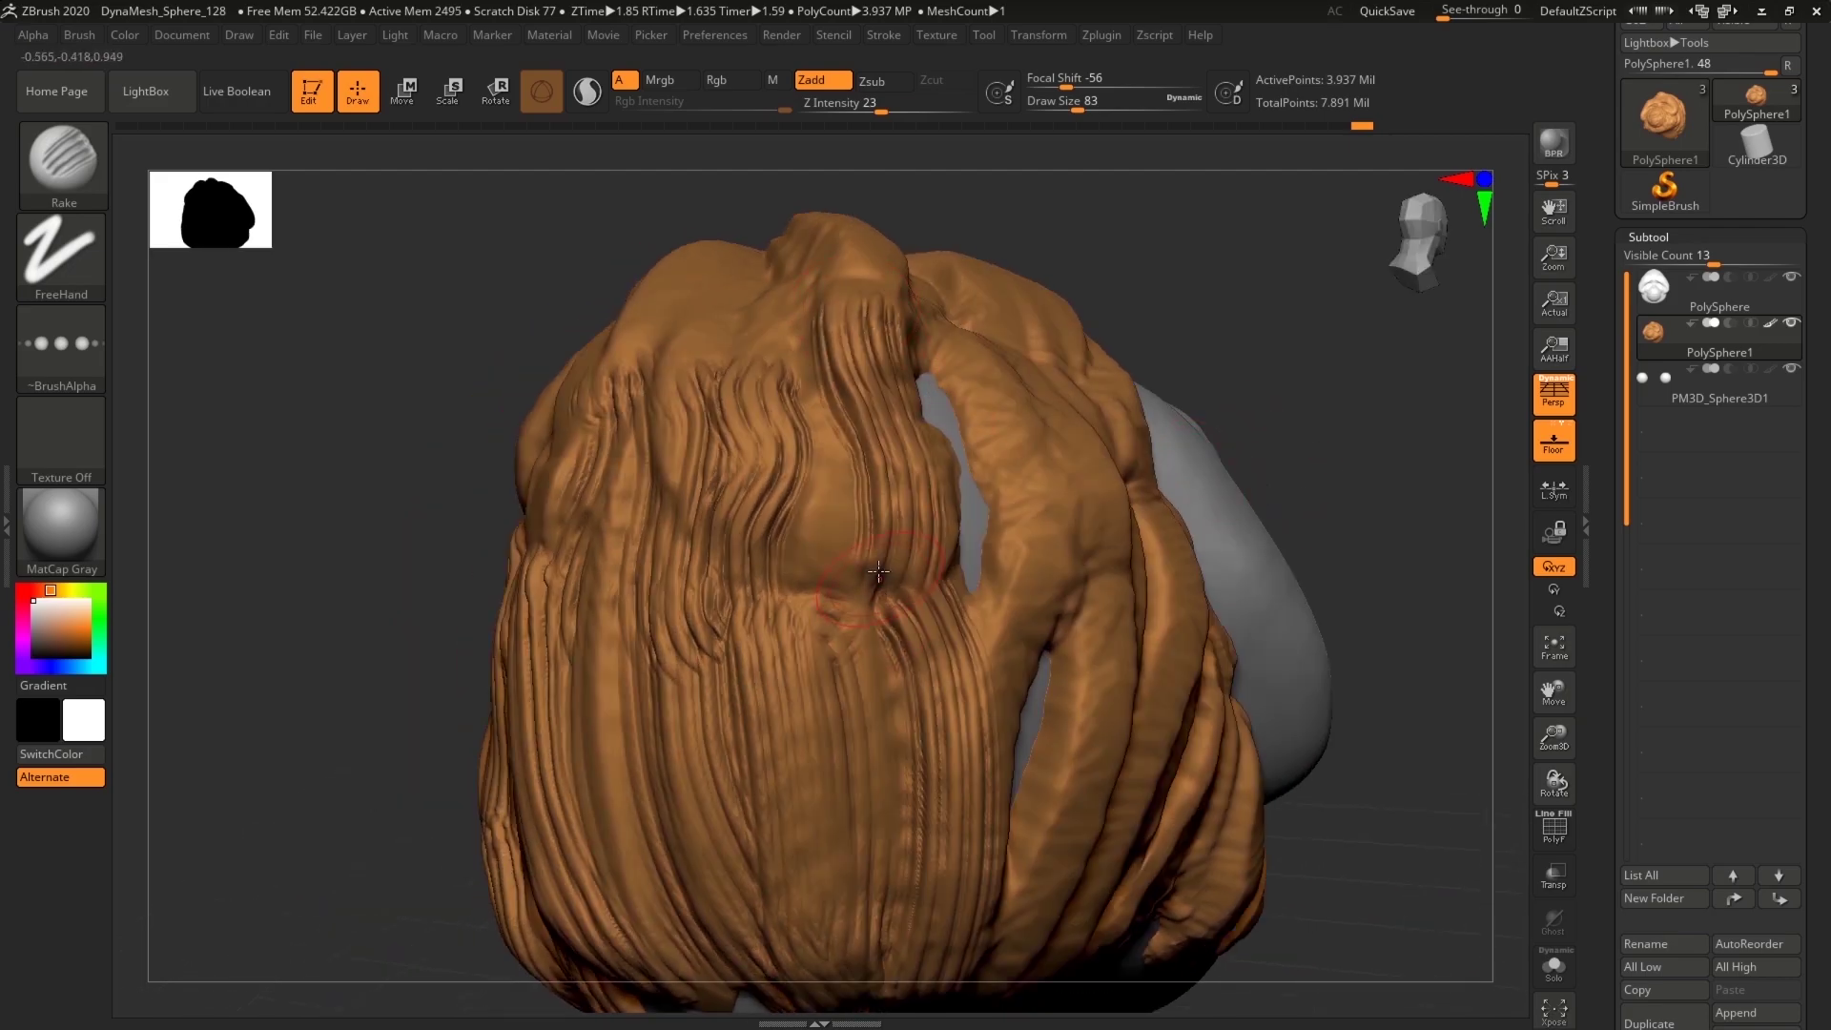
pyautogui.moveTo(828, 367); pyautogui.dragTo(852, 615)
pyautogui.moveTo(870, 303)
pyautogui.keyDown('shift'); pyautogui.mouseDown()
pyautogui.moveTo(898, 459)
pyautogui.moveTo(730, 433)
pyautogui.mouseUp(); pyautogui.keyUp('shift')
pyautogui.keyDown('shift'); pyautogui.moveTo(608, 389); pyautogui.dragTo(557, 762); pyautogui.keyUp('shift')
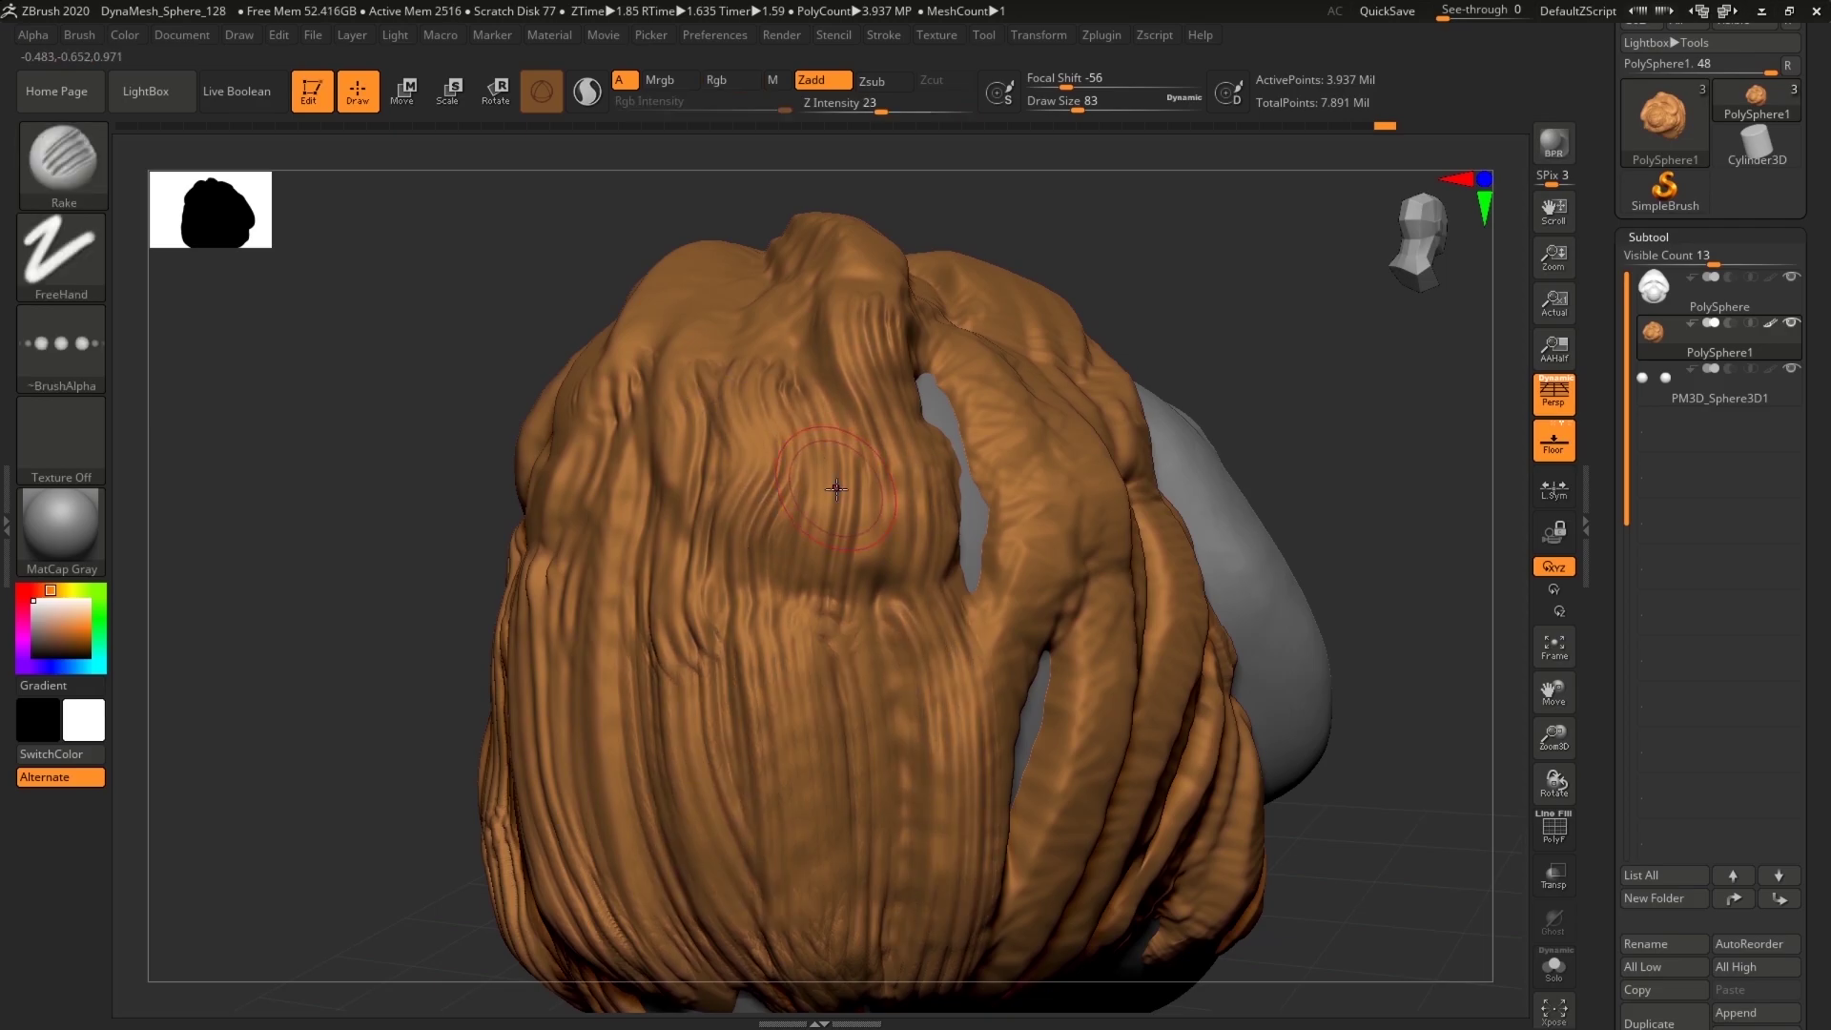
# Step: Rake strands down the right side of the beard from the nose crease toward the jaw
pyautogui.moveTo(1448, 811); pyautogui.dragTo(1243, 789)
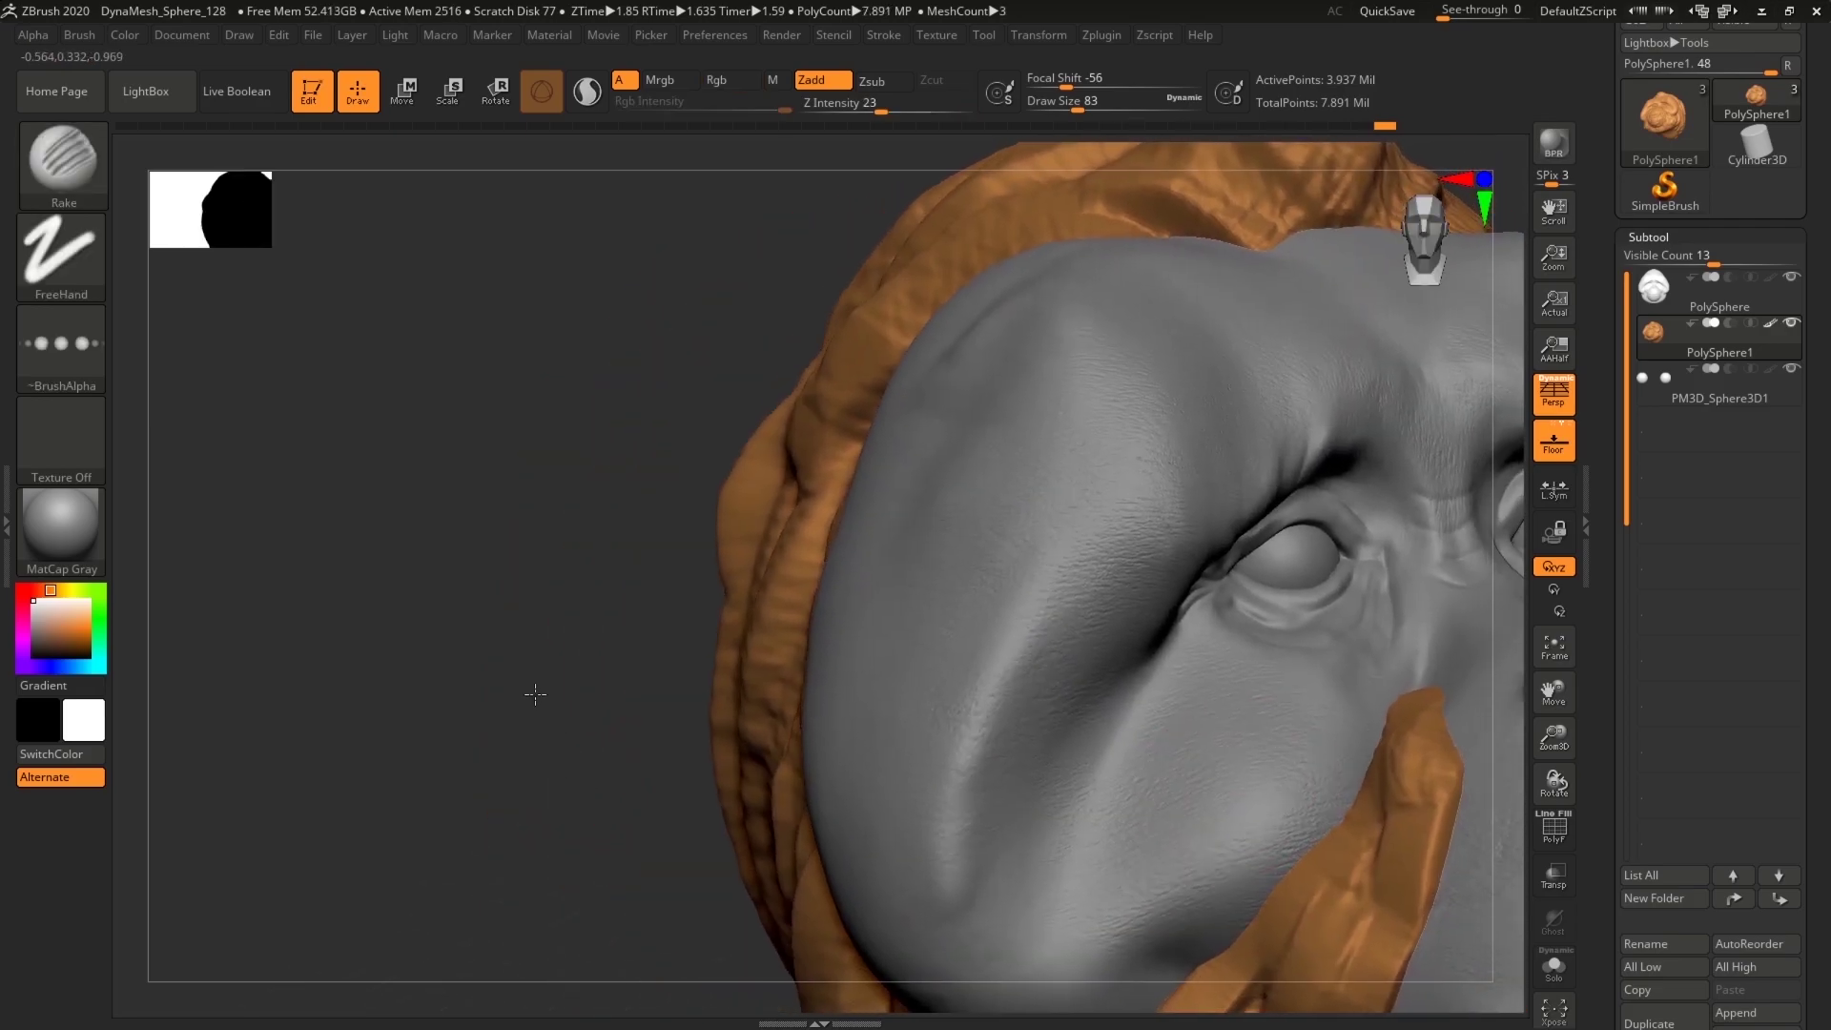
pyautogui.keyDown('alt'); pyautogui.moveTo(523, 674); pyautogui.dragTo(536, 637); pyautogui.keyUp('alt')
pyautogui.keyDown('shift'); pyautogui.moveTo(1321, 737); pyautogui.dragTo(1079, 807); pyautogui.keyUp('shift')
pyautogui.keyDown('alt'); pyautogui.moveTo(1198, 789); pyautogui.dragTo(1255, 737); pyautogui.keyUp('alt')
pyautogui.moveTo(1246, 810); pyautogui.dragTo(1206, 419)
pyautogui.moveTo(1311, 618); pyautogui.dragTo(1310, 583)
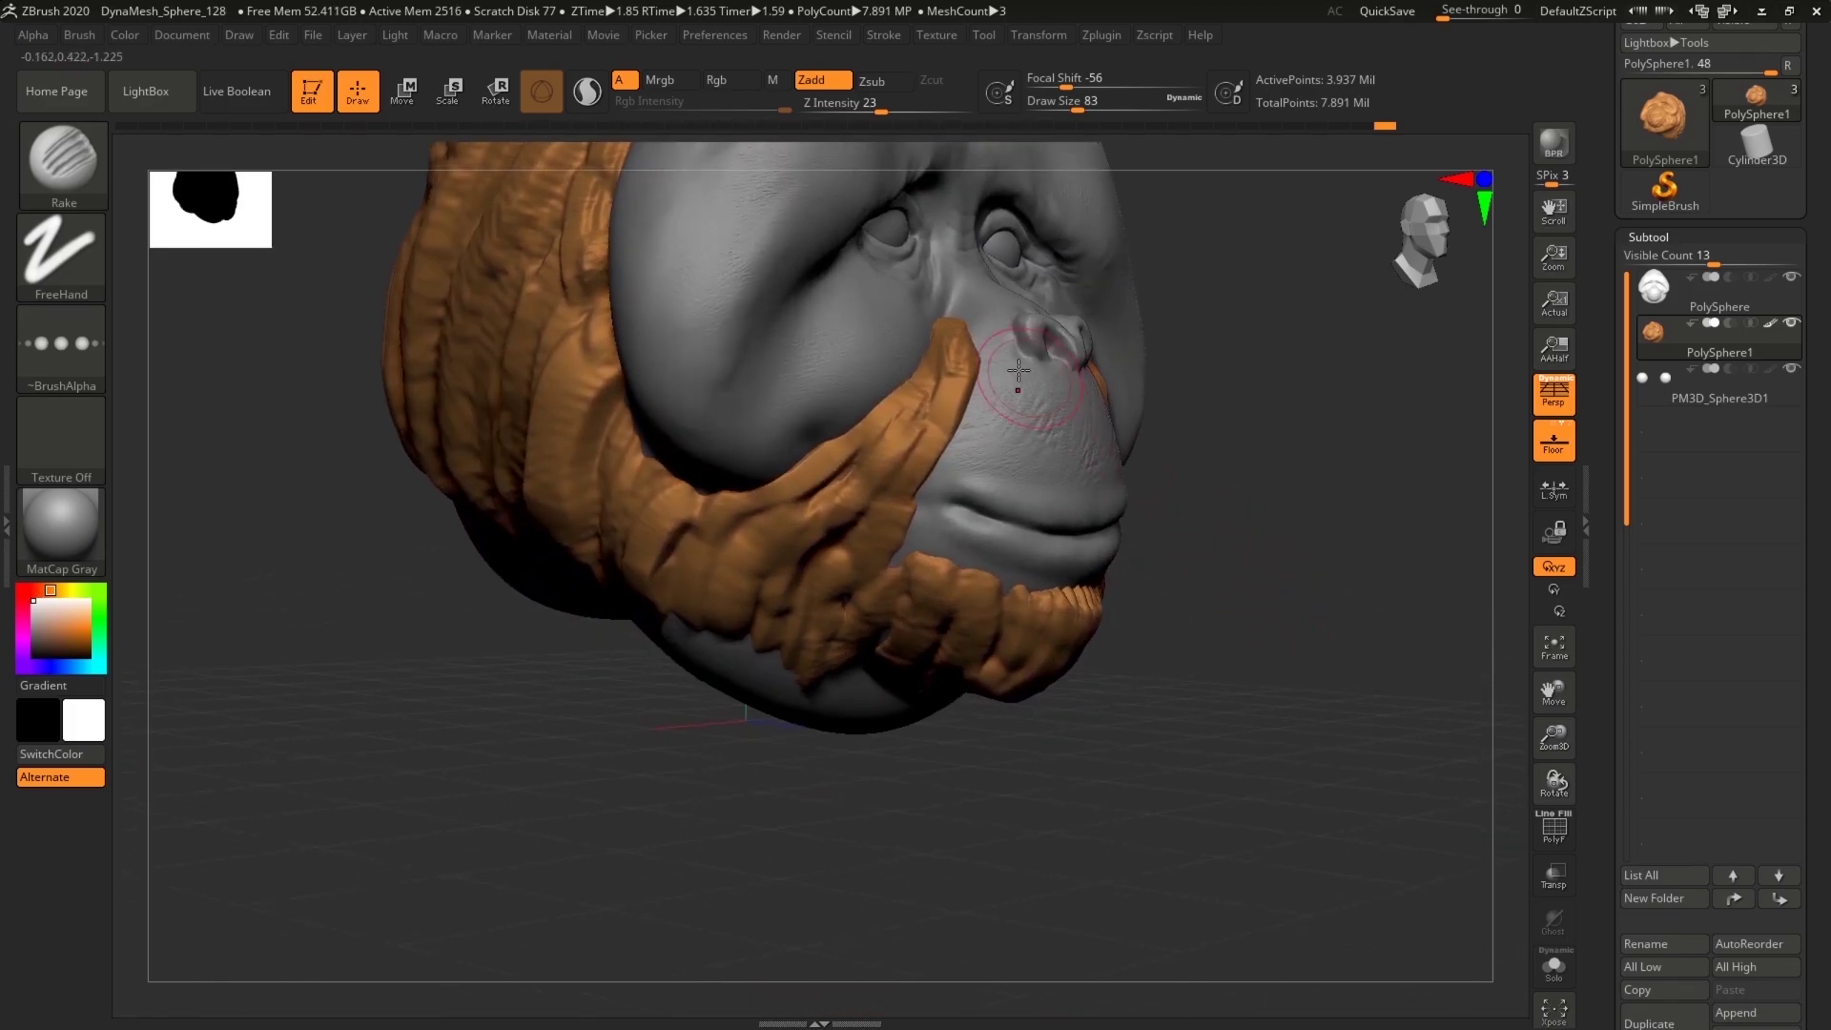
pyautogui.moveTo(971, 342); pyautogui.dragTo(906, 515)
pyautogui.moveTo(923, 374); pyautogui.dragTo(826, 522)
pyautogui.moveTo(935, 429); pyautogui.dragTo(820, 648)
# Step: Rake strands down the chin beard and along the right cheek beard to its lower edge
pyautogui.moveTo(1303, 751); pyautogui.dragTo(1197, 727)
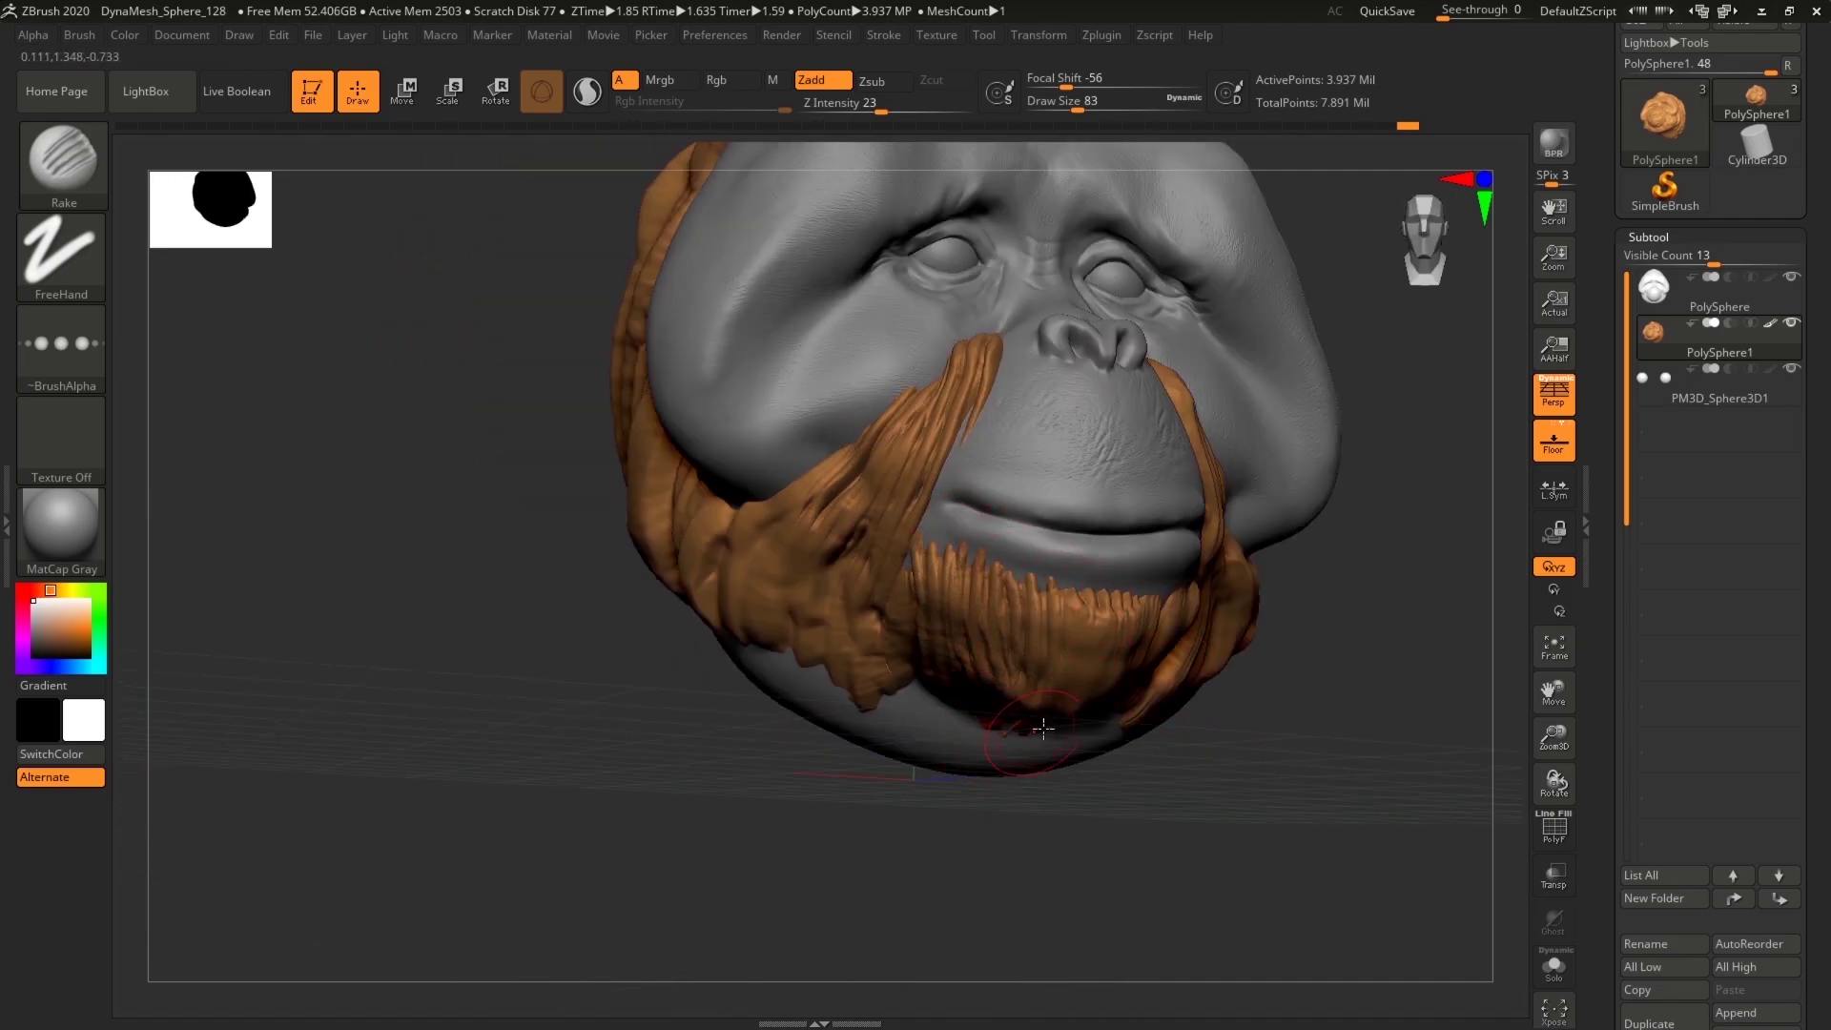
pyautogui.moveTo(1059, 725); pyautogui.dragTo(1316, 682)
pyautogui.moveTo(1079, 589); pyautogui.dragTo(1058, 725)
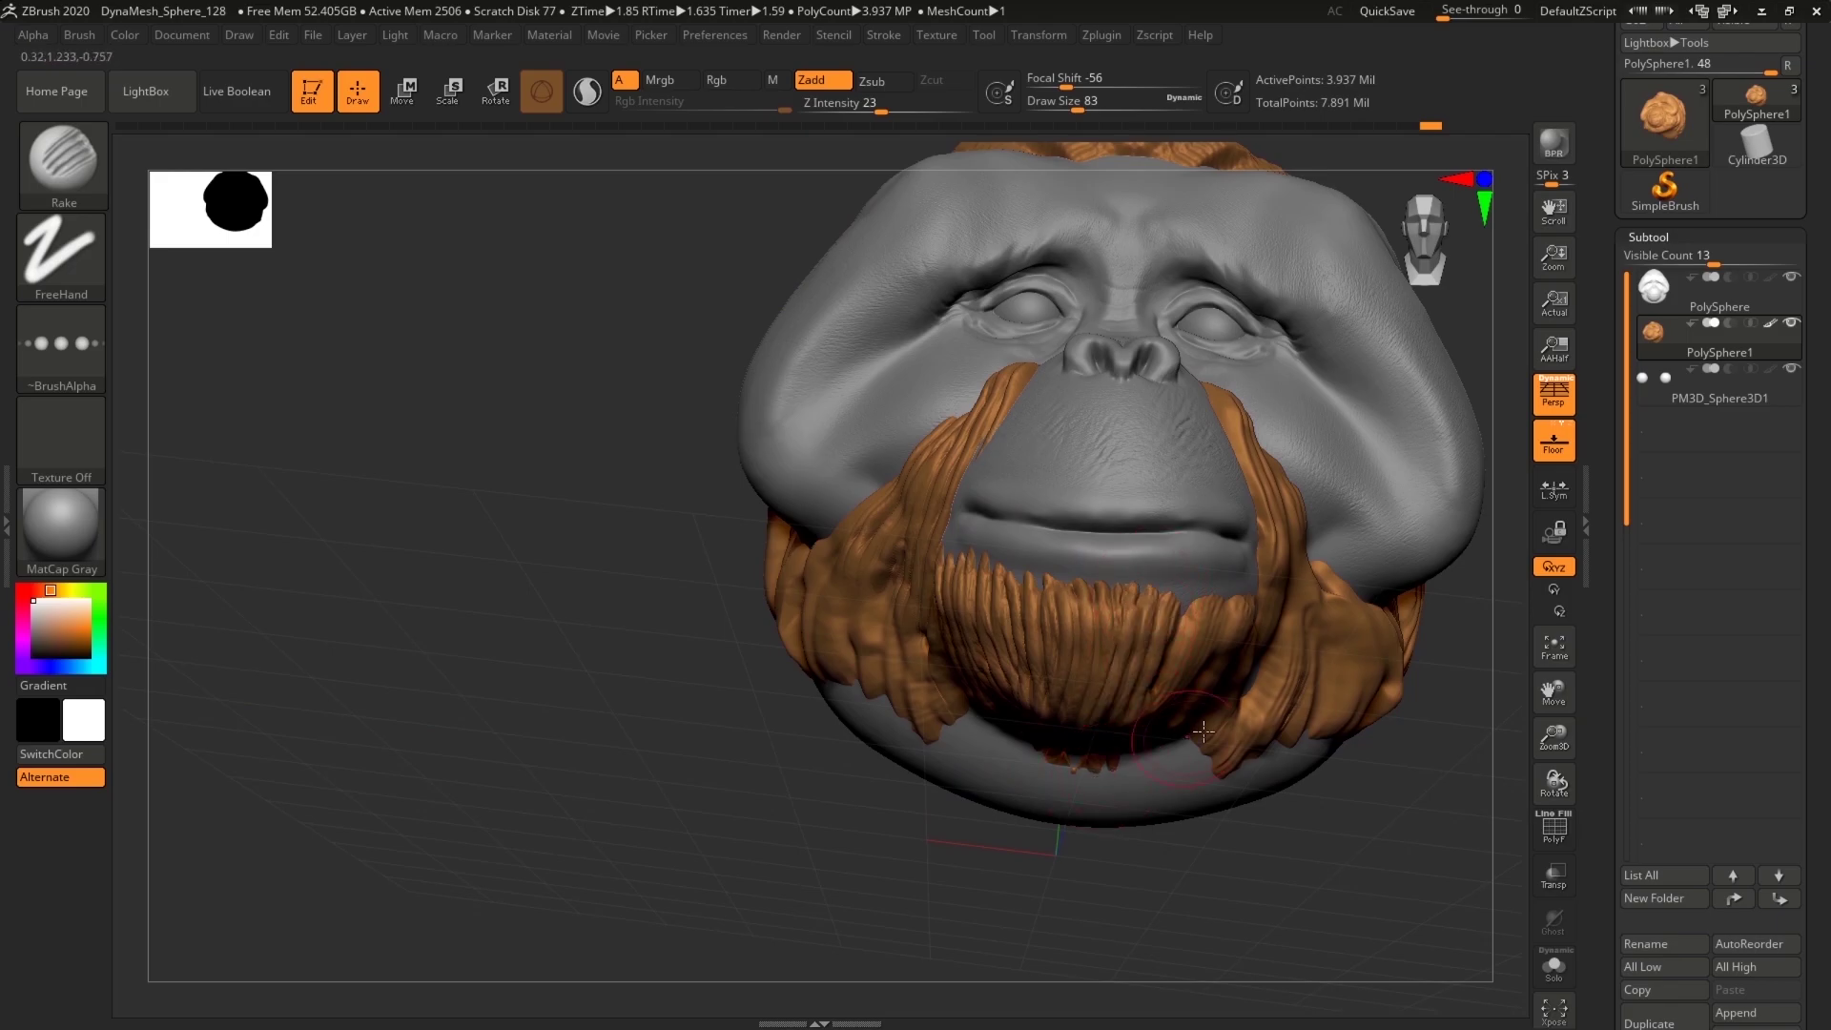
pyautogui.moveTo(1434, 877); pyautogui.dragTo(1223, 824)
pyautogui.moveTo(1105, 915); pyautogui.dragTo(1169, 734)
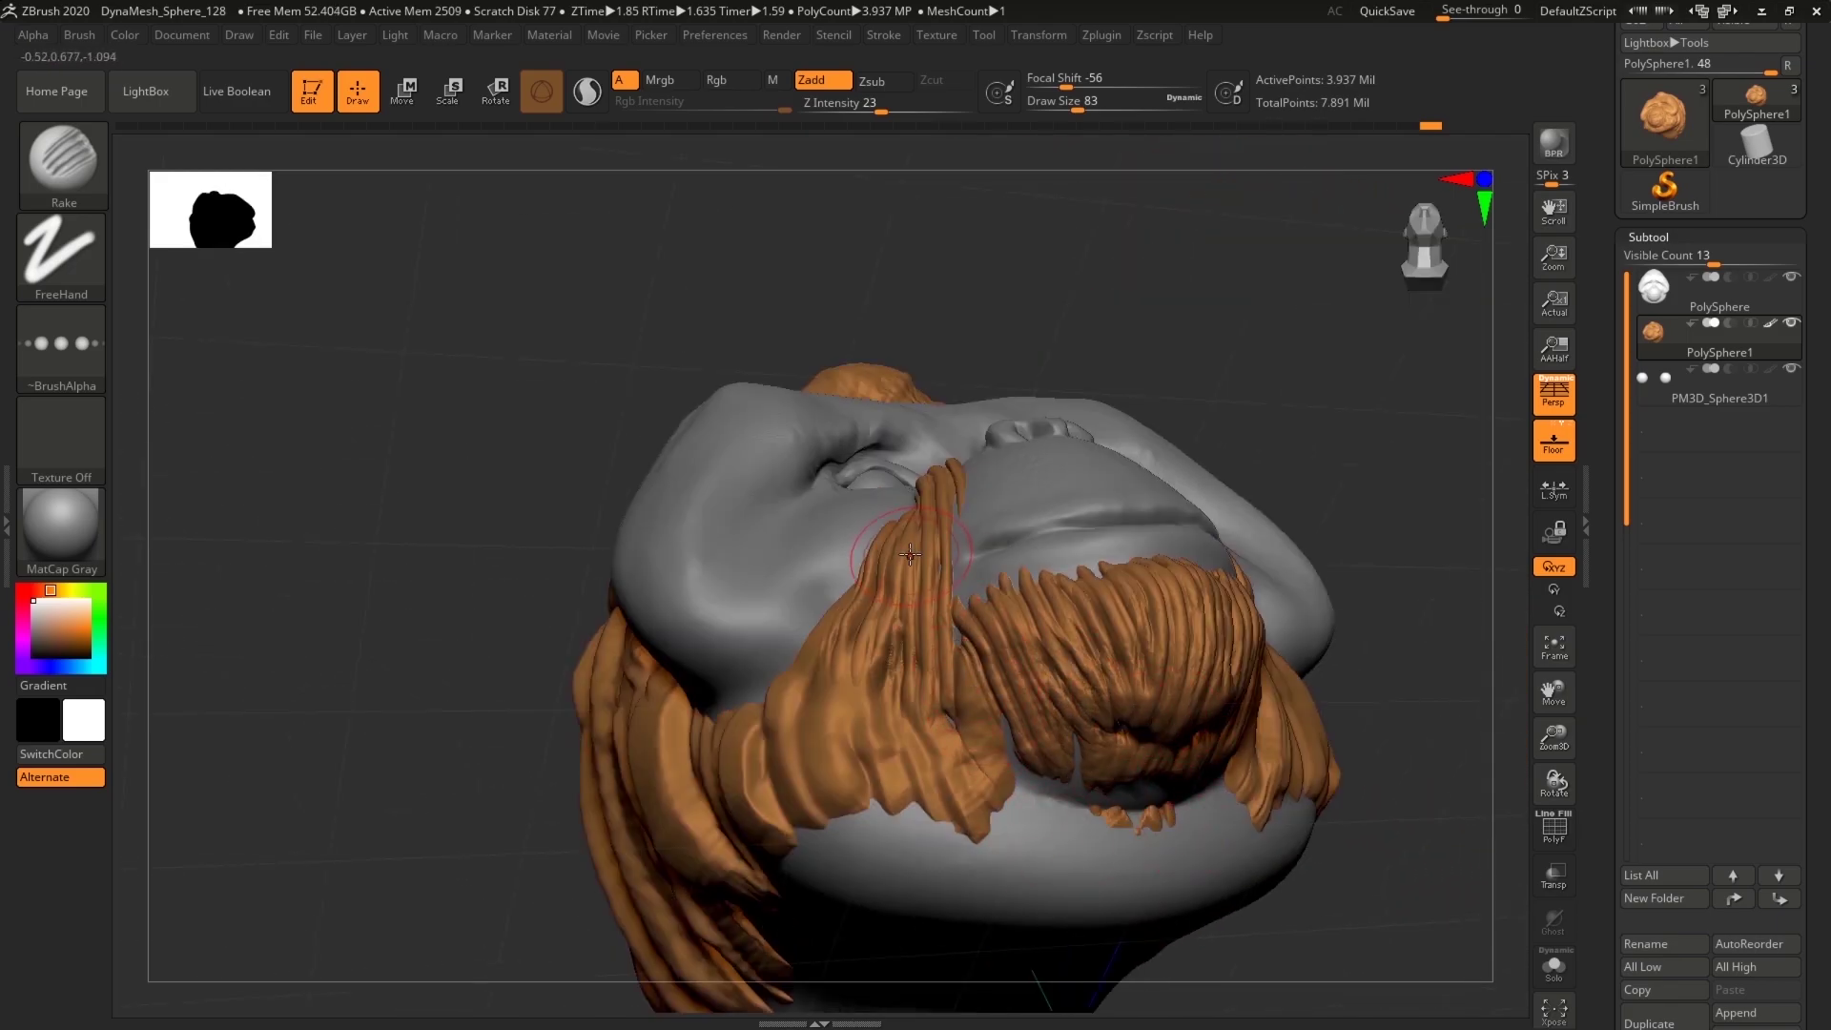
pyautogui.moveTo(910, 553); pyautogui.dragTo(940, 828)
pyautogui.moveTo(863, 636)
pyautogui.mouseDown()
pyautogui.moveTo(904, 823)
pyautogui.moveTo(846, 830)
pyautogui.mouseUp()
# Step: Rake strands down the right jaw hair and the side hair directly behind the cheek pad
pyautogui.moveTo(1284, 348)
pyautogui.mouseDown()
pyautogui.moveTo(1337, 417)
pyautogui.moveTo(1320, 625)
pyautogui.moveTo(1182, 477)
pyautogui.mouseUp()
pyautogui.moveTo(999, 777); pyautogui.dragTo(675, 617)
pyautogui.moveTo(596, 522); pyautogui.dragTo(701, 688)
pyautogui.moveTo(544, 485); pyautogui.dragTo(644, 721)
pyautogui.moveTo(441, 424)
pyautogui.mouseDown()
pyautogui.moveTo(513, 675)
pyautogui.moveTo(520, 799)
pyautogui.mouseUp()
# Step: Rake long strands down the right side hair between the cheek pad and the gaps toward the back
pyautogui.moveTo(1097, 811); pyautogui.dragTo(1240, 724)
pyautogui.moveTo(572, 407); pyautogui.dragTo(704, 530)
pyautogui.moveTo(515, 429); pyautogui.dragTo(658, 859)
pyautogui.moveTo(1049, 810); pyautogui.dragTo(1165, 792)
pyautogui.moveTo(517, 497); pyautogui.dragTo(571, 878)
pyautogui.moveTo(389, 381); pyautogui.dragTo(491, 911)
pyautogui.moveTo(303, 439)
pyautogui.mouseDown()
pyautogui.moveTo(450, 676)
pyautogui.moveTo(470, 956)
pyautogui.mouseUp()
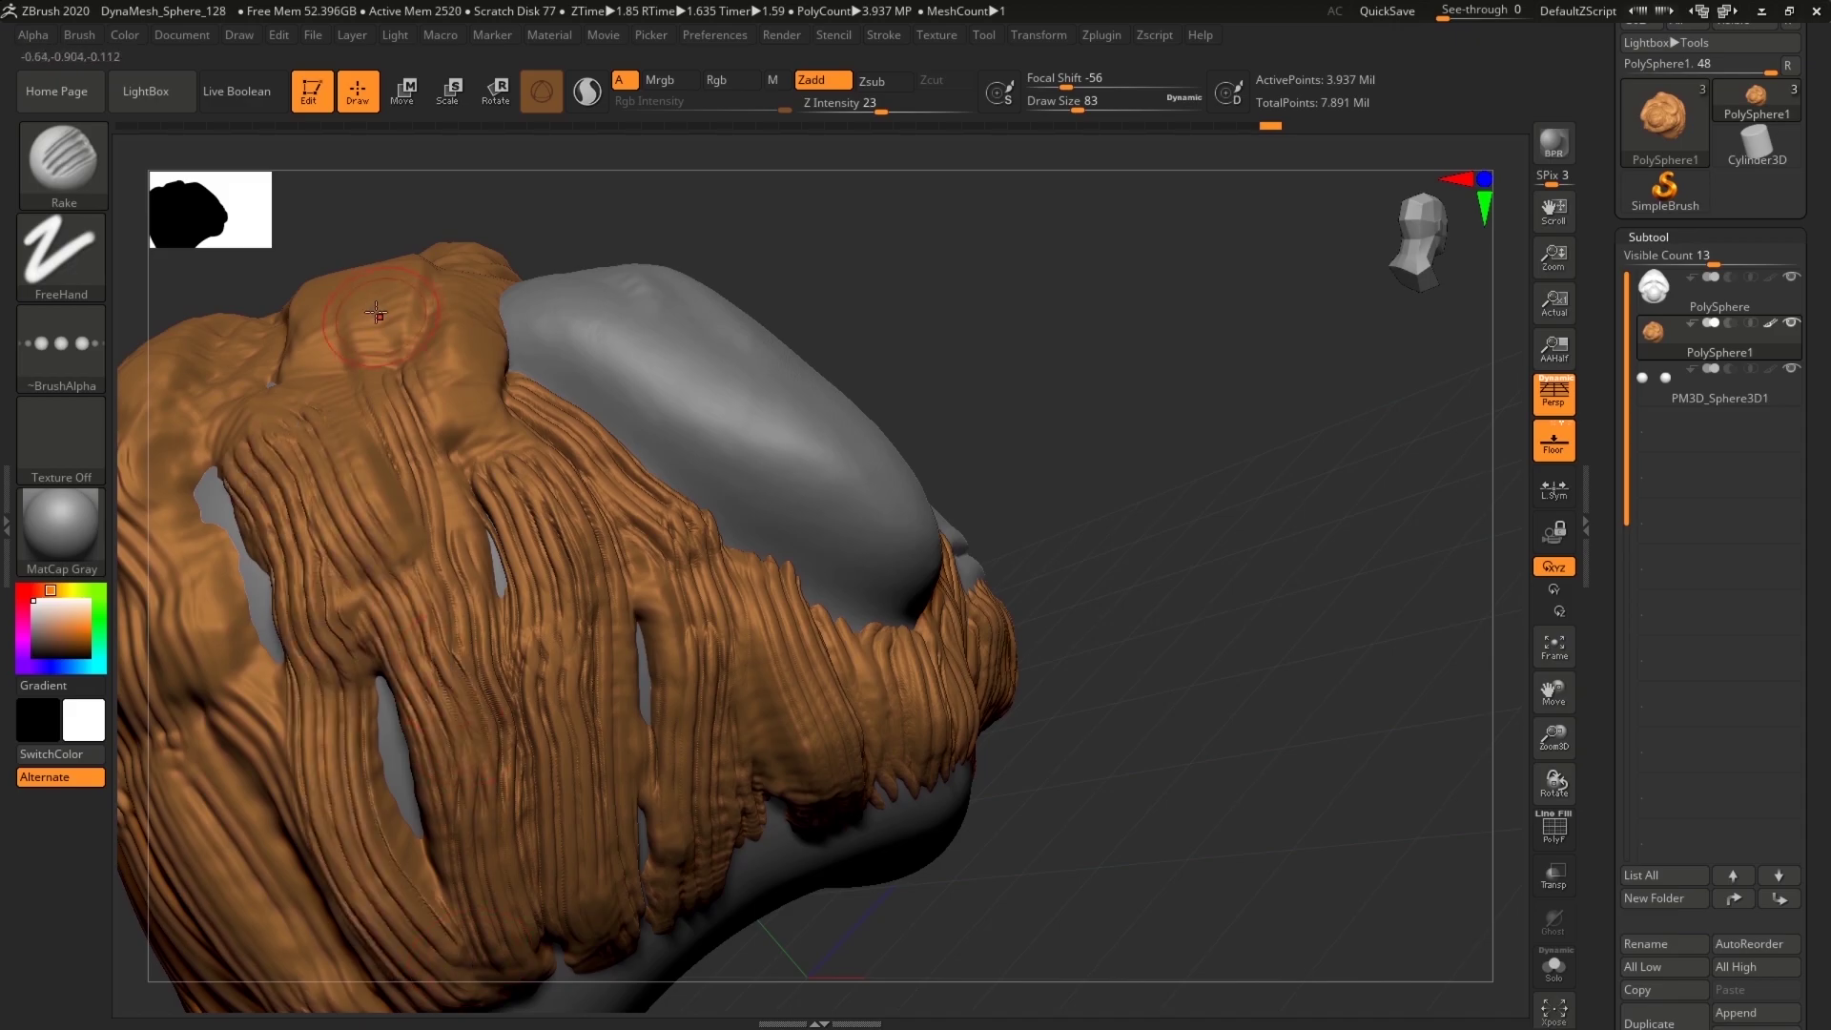
# Step: Rake strands down the upper right side hair from the crown into the already raked hair below
pyautogui.moveTo(371, 307); pyautogui.dragTo(410, 572)
pyautogui.moveTo(485, 284); pyautogui.dragTo(542, 534)
pyautogui.moveTo(448, 386); pyautogui.dragTo(491, 577)
pyautogui.moveTo(1198, 668)
pyautogui.keyDown('alt'); pyautogui.mouseDown()
pyautogui.moveTo(1347, 484)
pyautogui.moveTo(1460, 477)
pyautogui.mouseUp(); pyautogui.keyUp('alt')
pyautogui.moveTo(434, 393)
pyautogui.mouseDown()
pyautogui.moveTo(474, 520)
pyautogui.moveTo(584, 689)
pyautogui.mouseUp()
pyautogui.moveTo(1268, 510); pyautogui.dragTo(1224, 560)
pyautogui.moveTo(299, 312); pyautogui.dragTo(468, 562)
# Step: Rake long overlapping strands down the back hair from the crown, continuing around toward the left side
pyautogui.keyDown('alt'); pyautogui.moveTo(1035, 692); pyautogui.dragTo(1386, 720); pyautogui.keyUp('alt')
pyautogui.moveTo(658, 429); pyautogui.dragTo(736, 578)
pyautogui.moveTo(601, 405); pyautogui.dragTo(725, 791)
pyautogui.moveTo(556, 429); pyautogui.dragTo(600, 820)
pyautogui.moveTo(498, 449); pyautogui.dragTo(521, 758)
pyautogui.moveTo(1073, 749); pyautogui.dragTo(1306, 629)
pyautogui.moveTo(572, 672); pyautogui.dragTo(514, 908)
pyautogui.moveTo(472, 443)
pyautogui.mouseDown()
pyautogui.moveTo(486, 639)
pyautogui.moveTo(420, 787)
pyautogui.mouseUp()
pyautogui.moveTo(405, 463); pyautogui.dragTo(368, 710)
# Step: Rake strands down the upper left side hair from the crown past the cheek pad
pyautogui.moveTo(954, 625)
pyautogui.keyDown('alt'); pyautogui.mouseDown()
pyautogui.moveTo(1189, 584)
pyautogui.moveTo(1106, 536)
pyautogui.mouseUp(); pyautogui.keyUp('alt')
pyautogui.moveTo(682, 357); pyautogui.dragTo(622, 658)
pyautogui.moveTo(586, 282); pyautogui.dragTo(549, 553)
pyautogui.moveTo(537, 329); pyautogui.dragTo(396, 596)
pyautogui.moveTo(463, 419); pyautogui.dragTo(295, 598)
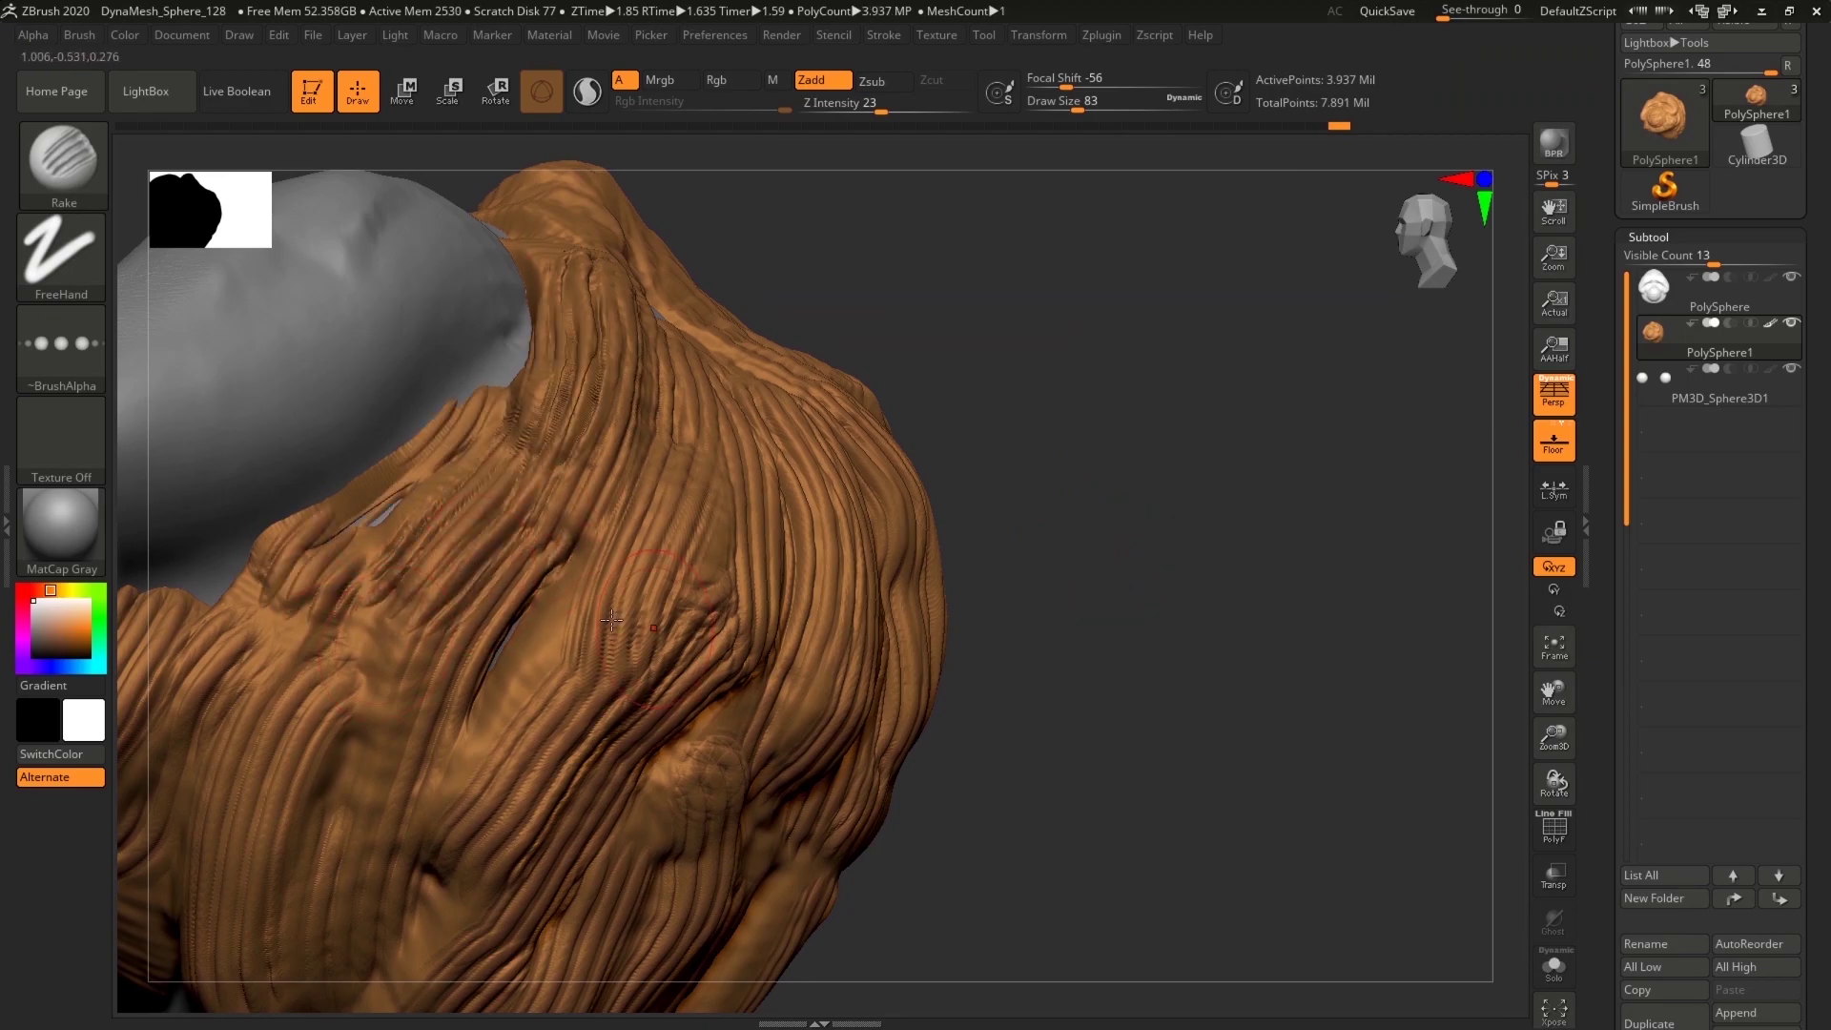
pyautogui.moveTo(577, 572); pyautogui.dragTo(477, 777)
# Step: Rake strands from the crown down to the front hairline above the left cheek pad
pyautogui.moveTo(1106, 725); pyautogui.dragTo(1287, 725)
pyautogui.keyDown('alt'); pyautogui.moveTo(1239, 706); pyautogui.dragTo(1112, 541); pyautogui.keyUp('alt')
pyautogui.moveTo(1094, 624)
pyautogui.mouseDown()
pyautogui.moveTo(1281, 681)
pyautogui.moveTo(1132, 674)
pyautogui.moveTo(868, 382)
pyautogui.moveTo(688, 480)
pyautogui.mouseUp()
pyautogui.moveTo(806, 381); pyautogui.dragTo(667, 518)
pyautogui.moveTo(916, 434); pyautogui.dragTo(754, 518)
pyautogui.moveTo(982, 496); pyautogui.dragTo(853, 522)
pyautogui.moveTo(1249, 839)
pyautogui.mouseDown()
pyautogui.moveTo(1320, 723)
pyautogui.moveTo(1297, 682)
pyautogui.mouseUp()
pyautogui.moveTo(706, 277); pyautogui.dragTo(644, 434)
pyautogui.moveTo(1148, 658); pyautogui.dragTo(1160, 744)
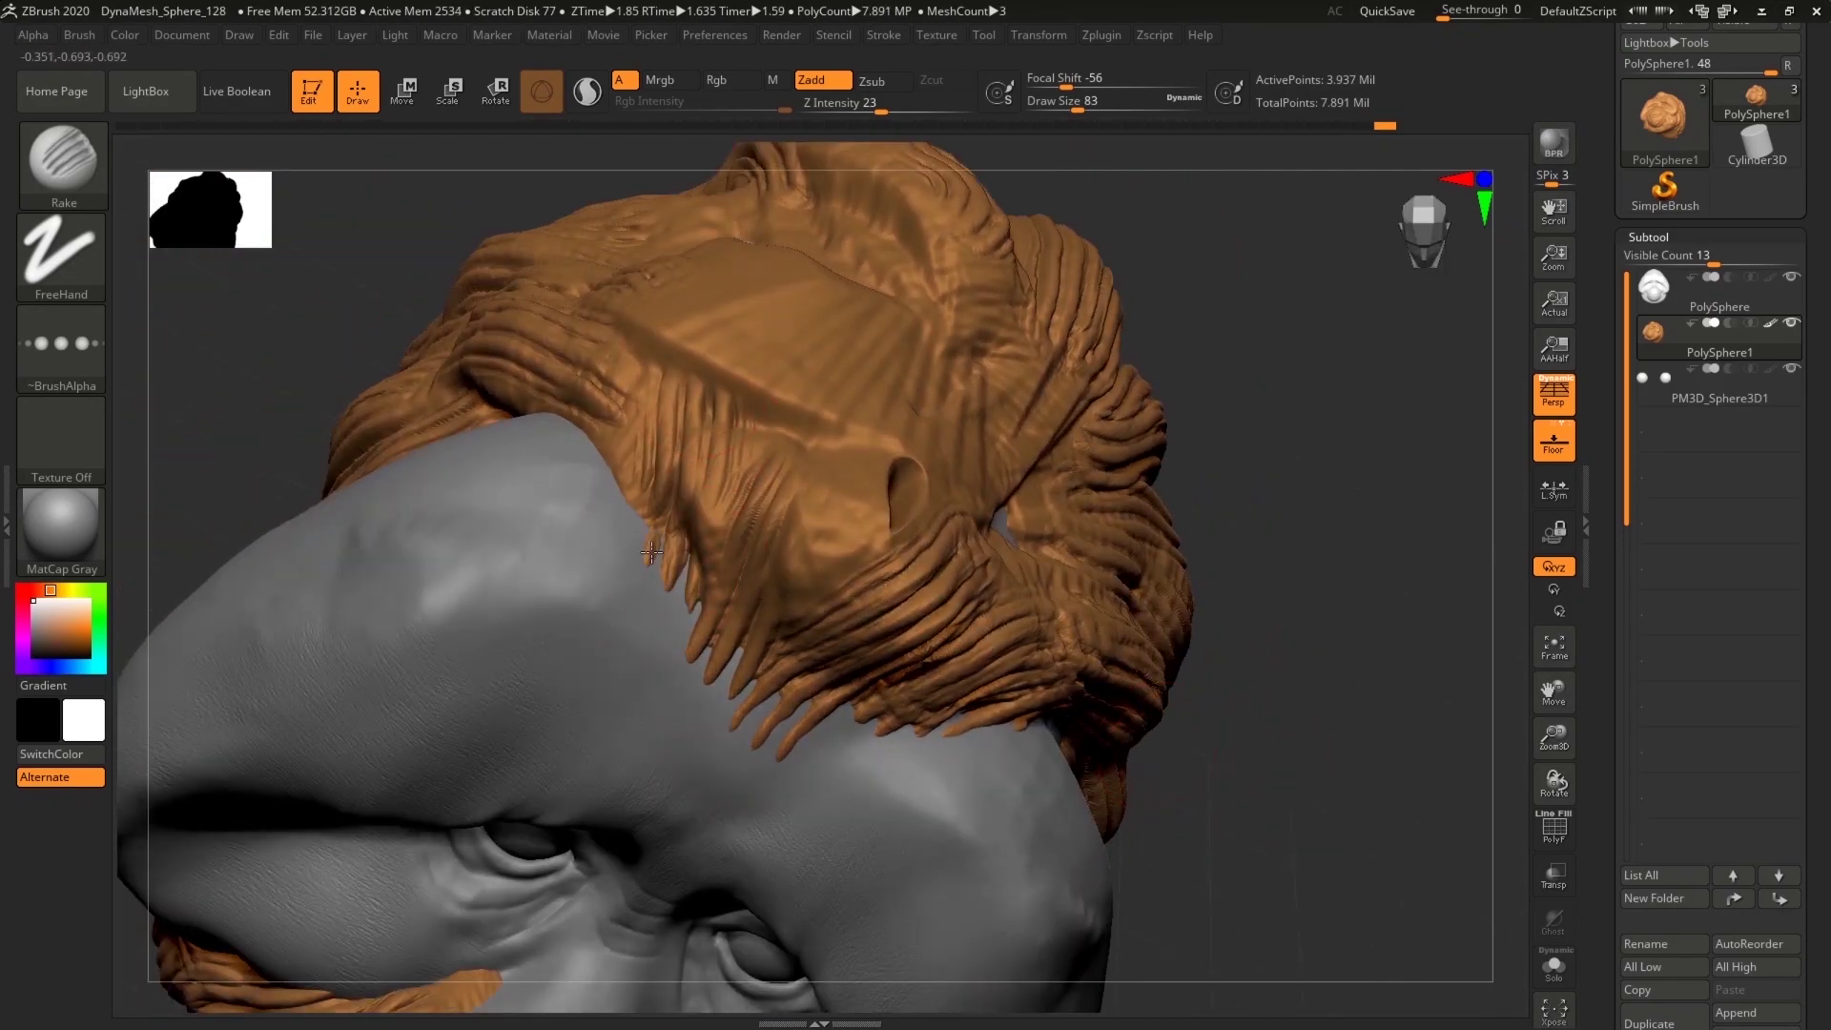
# Step: Rake overlapping strands across the smooth top hair and over the middle of the forehead hairline
pyautogui.moveTo(660, 334); pyautogui.dragTo(658, 520)
pyautogui.moveTo(644, 320)
pyautogui.mouseDown()
pyautogui.moveTo(610, 539)
pyautogui.moveTo(596, 525)
pyautogui.mouseUp()
pyautogui.moveTo(715, 395); pyautogui.dragTo(749, 554)
pyautogui.moveTo(706, 276); pyautogui.dragTo(739, 425)
pyautogui.moveTo(787, 286); pyautogui.dragTo(849, 519)
pyautogui.moveTo(878, 500); pyautogui.dragTo(806, 596)
pyautogui.moveTo(887, 272); pyautogui.dragTo(940, 477)
pyautogui.moveTo(925, 372)
pyautogui.mouseDown()
pyautogui.moveTo(968, 582)
pyautogui.moveTo(954, 405)
pyautogui.mouseUp()
pyautogui.moveTo(749, 286); pyautogui.dragTo(830, 374)
pyautogui.moveTo(1282, 788)
pyautogui.keyDown('shift'); pyautogui.mouseDown()
pyautogui.moveTo(1373, 463)
pyautogui.moveTo(1215, 616)
pyautogui.moveTo(870, 534)
pyautogui.mouseUp(); pyautogui.keyUp('shift')
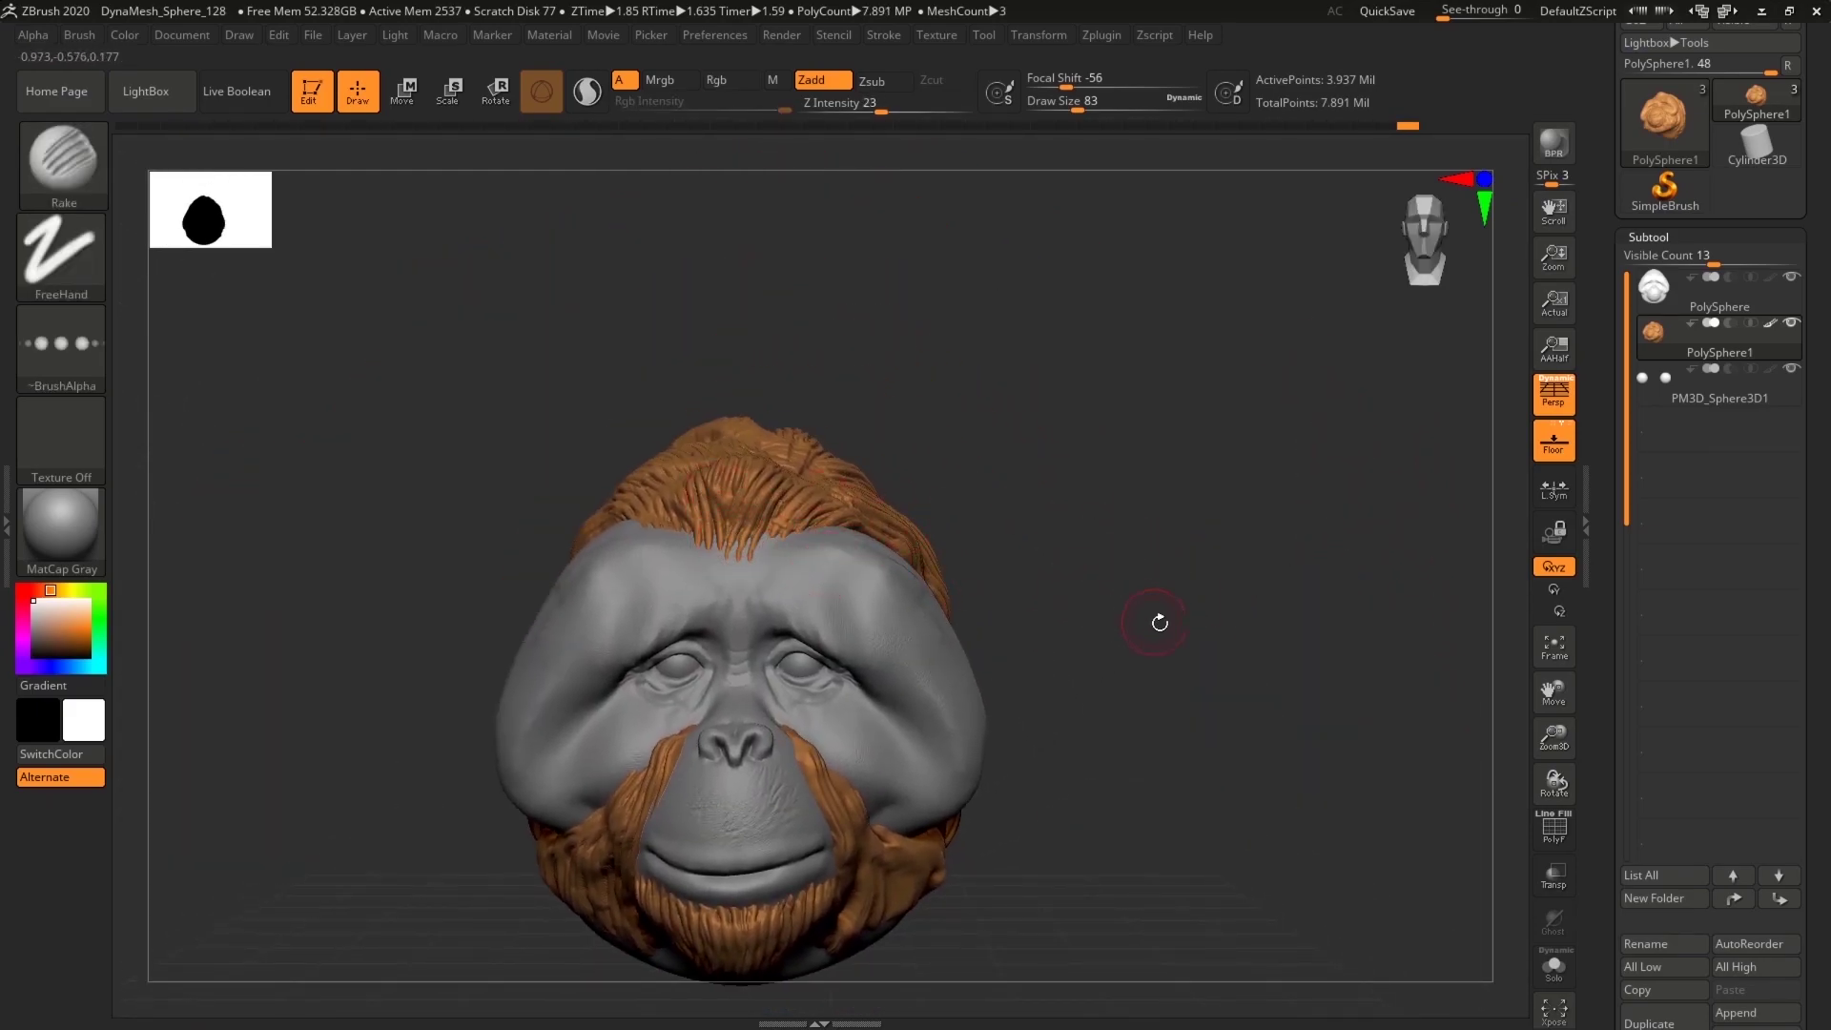
# Step: Set the draw size to 172 and smooth the raked strands on the crown and upper left side hair
pyautogui.moveTo(1162, 623); pyautogui.dragTo(905, 626)
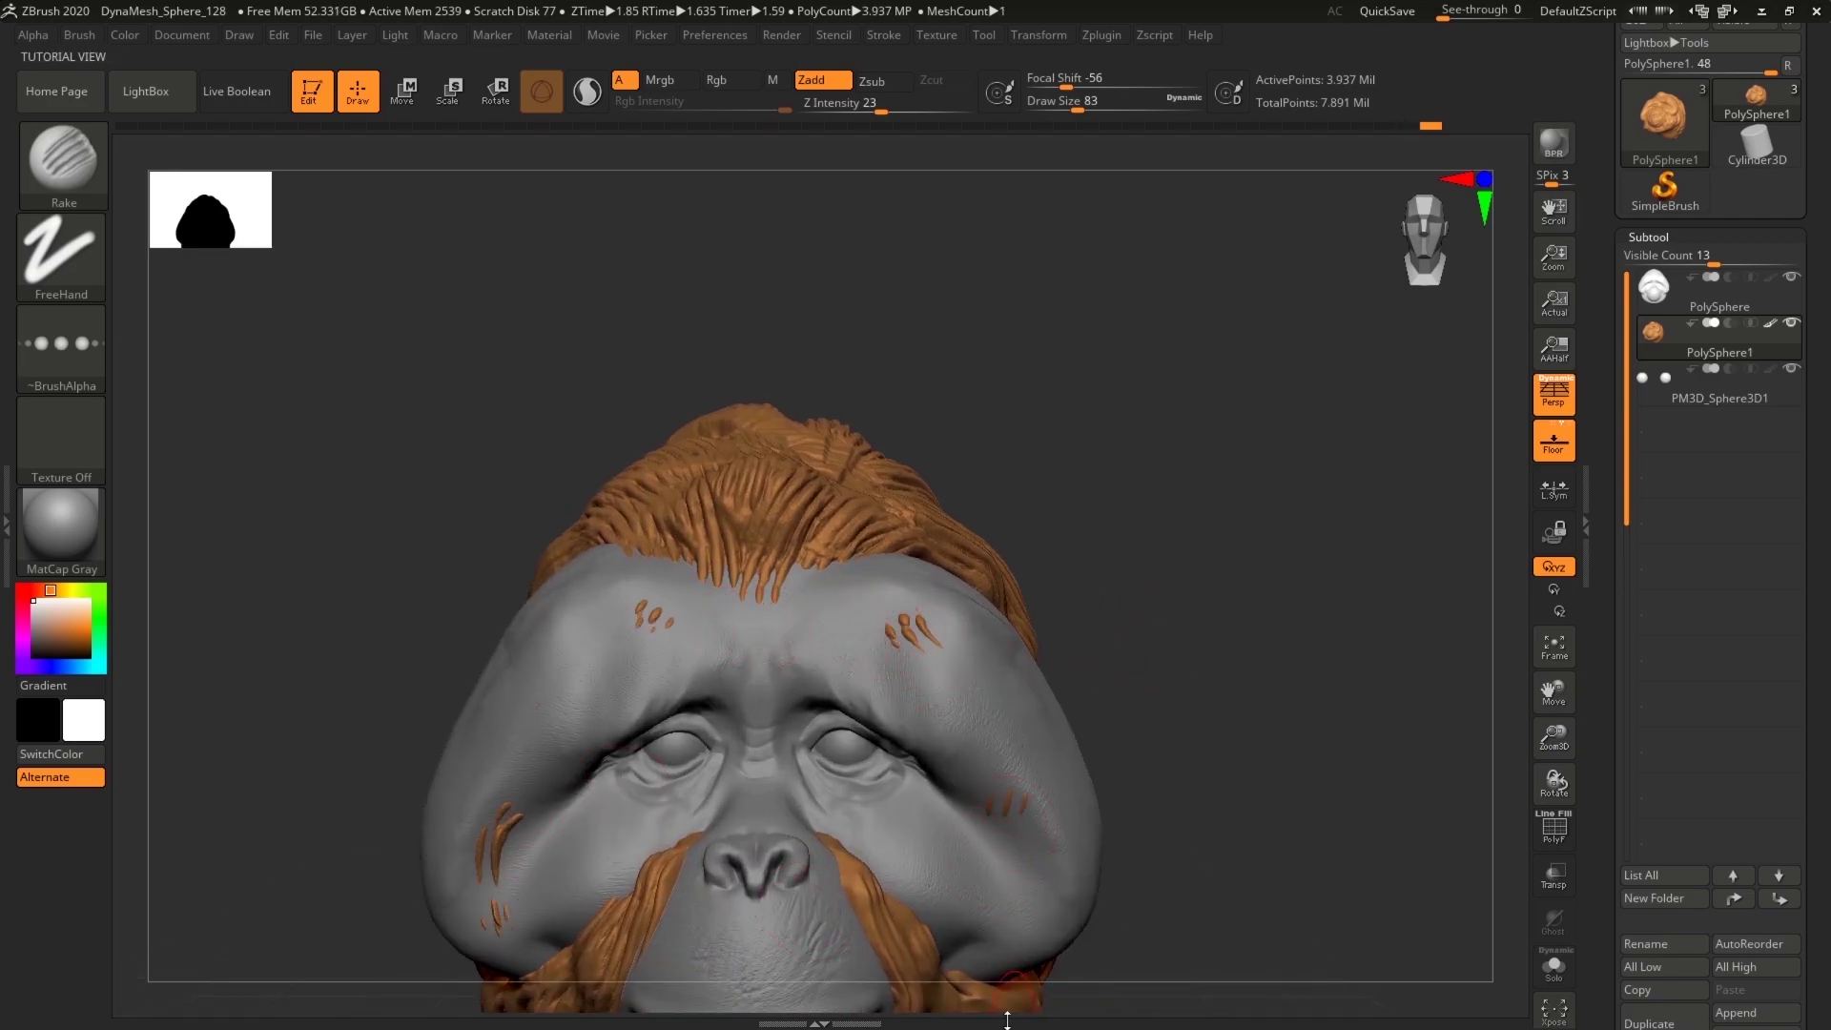
pyautogui.moveTo(1276, 748)
pyautogui.mouseDown()
pyautogui.moveTo(1291, 757)
pyautogui.moveTo(1284, 719)
pyautogui.moveTo(1331, 748)
pyautogui.moveTo(1214, 674)
pyautogui.mouseUp()
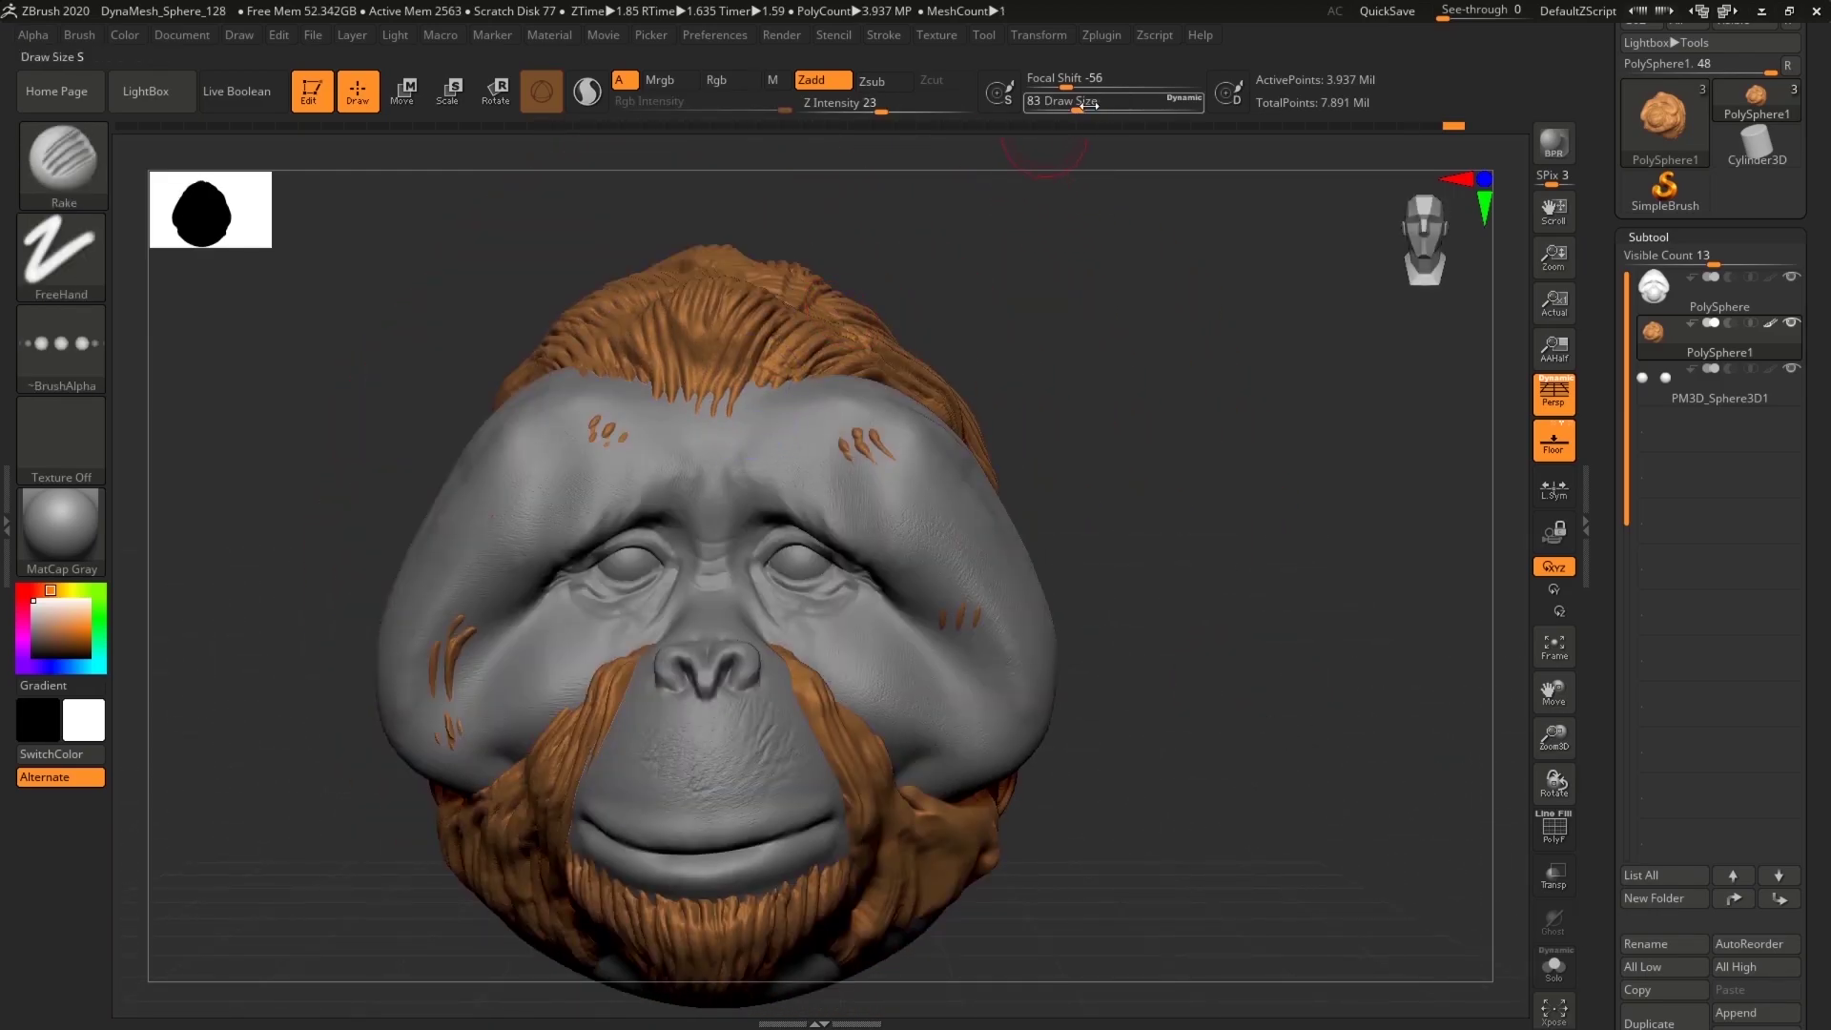
pyautogui.press('shift')
pyautogui.moveTo(1328, 564)
pyautogui.mouseDown()
pyautogui.moveTo(1247, 607)
pyautogui.moveTo(1159, 610)
pyautogui.mouseUp()
pyautogui.press('shift')
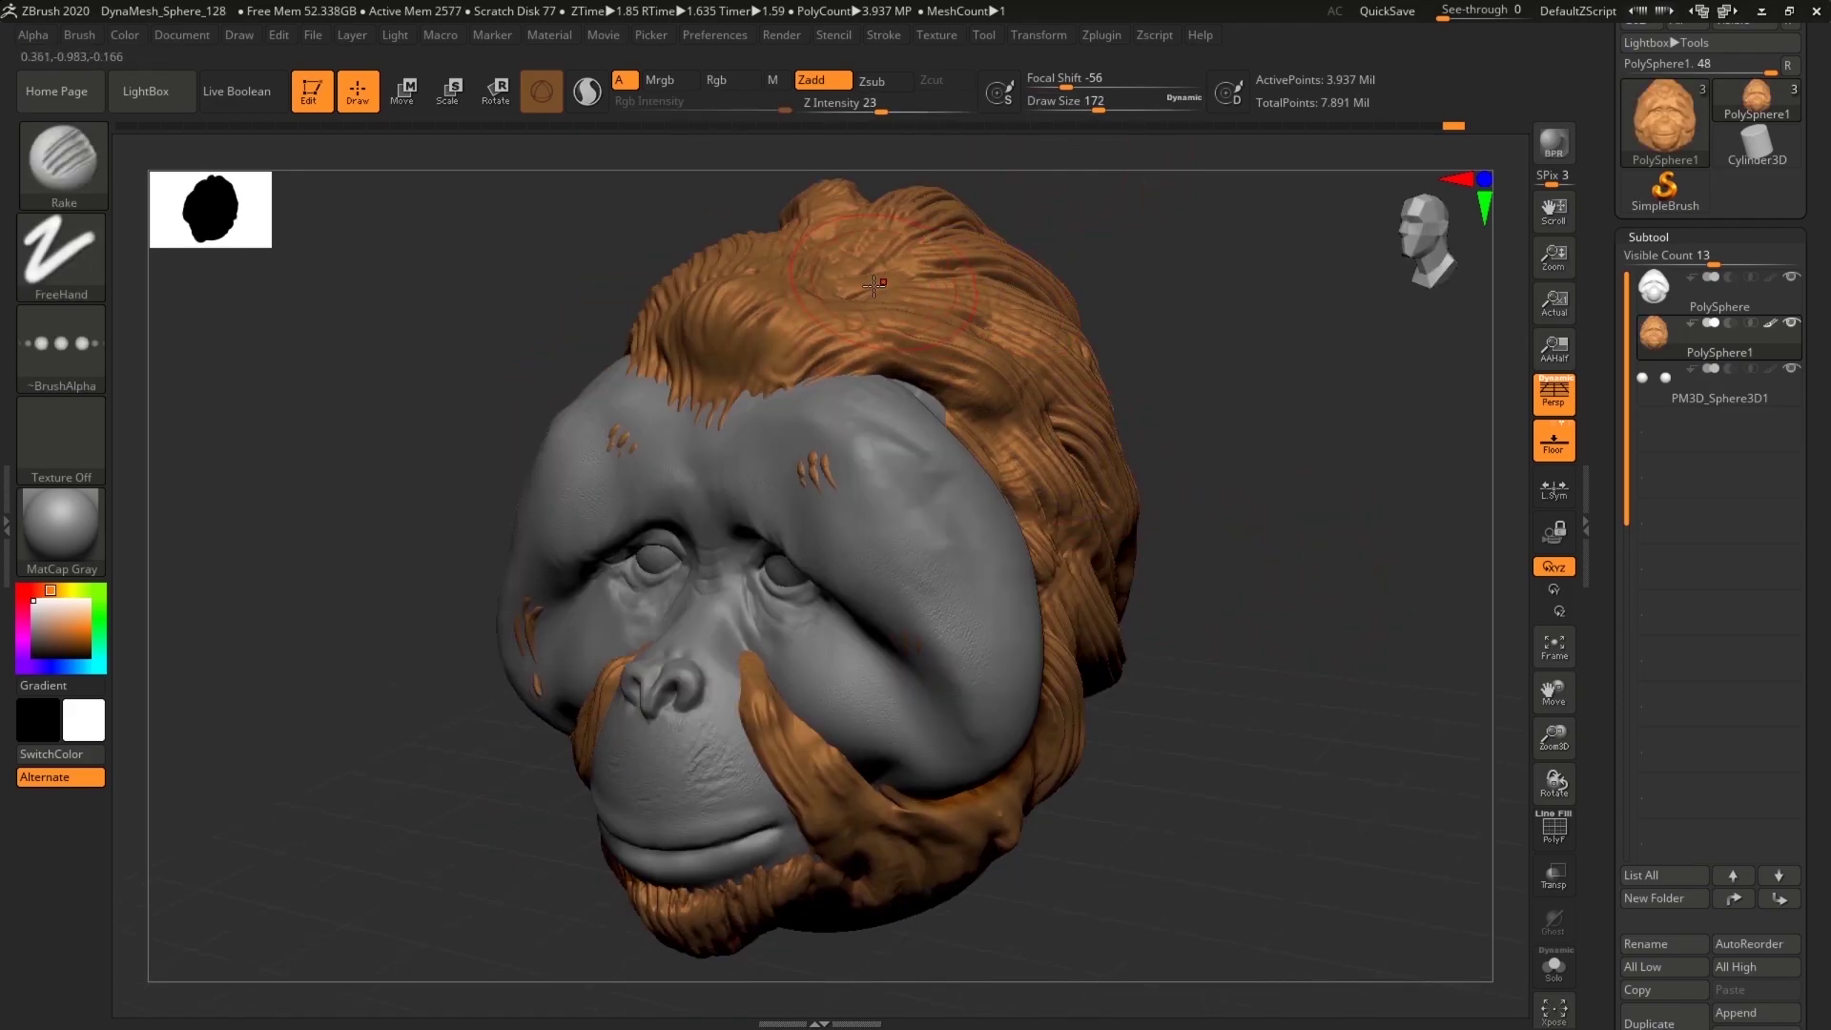
pyautogui.press('shift')
pyautogui.keyDown('shift'); pyautogui.moveTo(879, 341); pyautogui.dragTo(906, 391); pyautogui.keyUp('shift')
pyautogui.press('shift')
pyautogui.moveTo(1313, 680); pyautogui.dragTo(1150, 668)
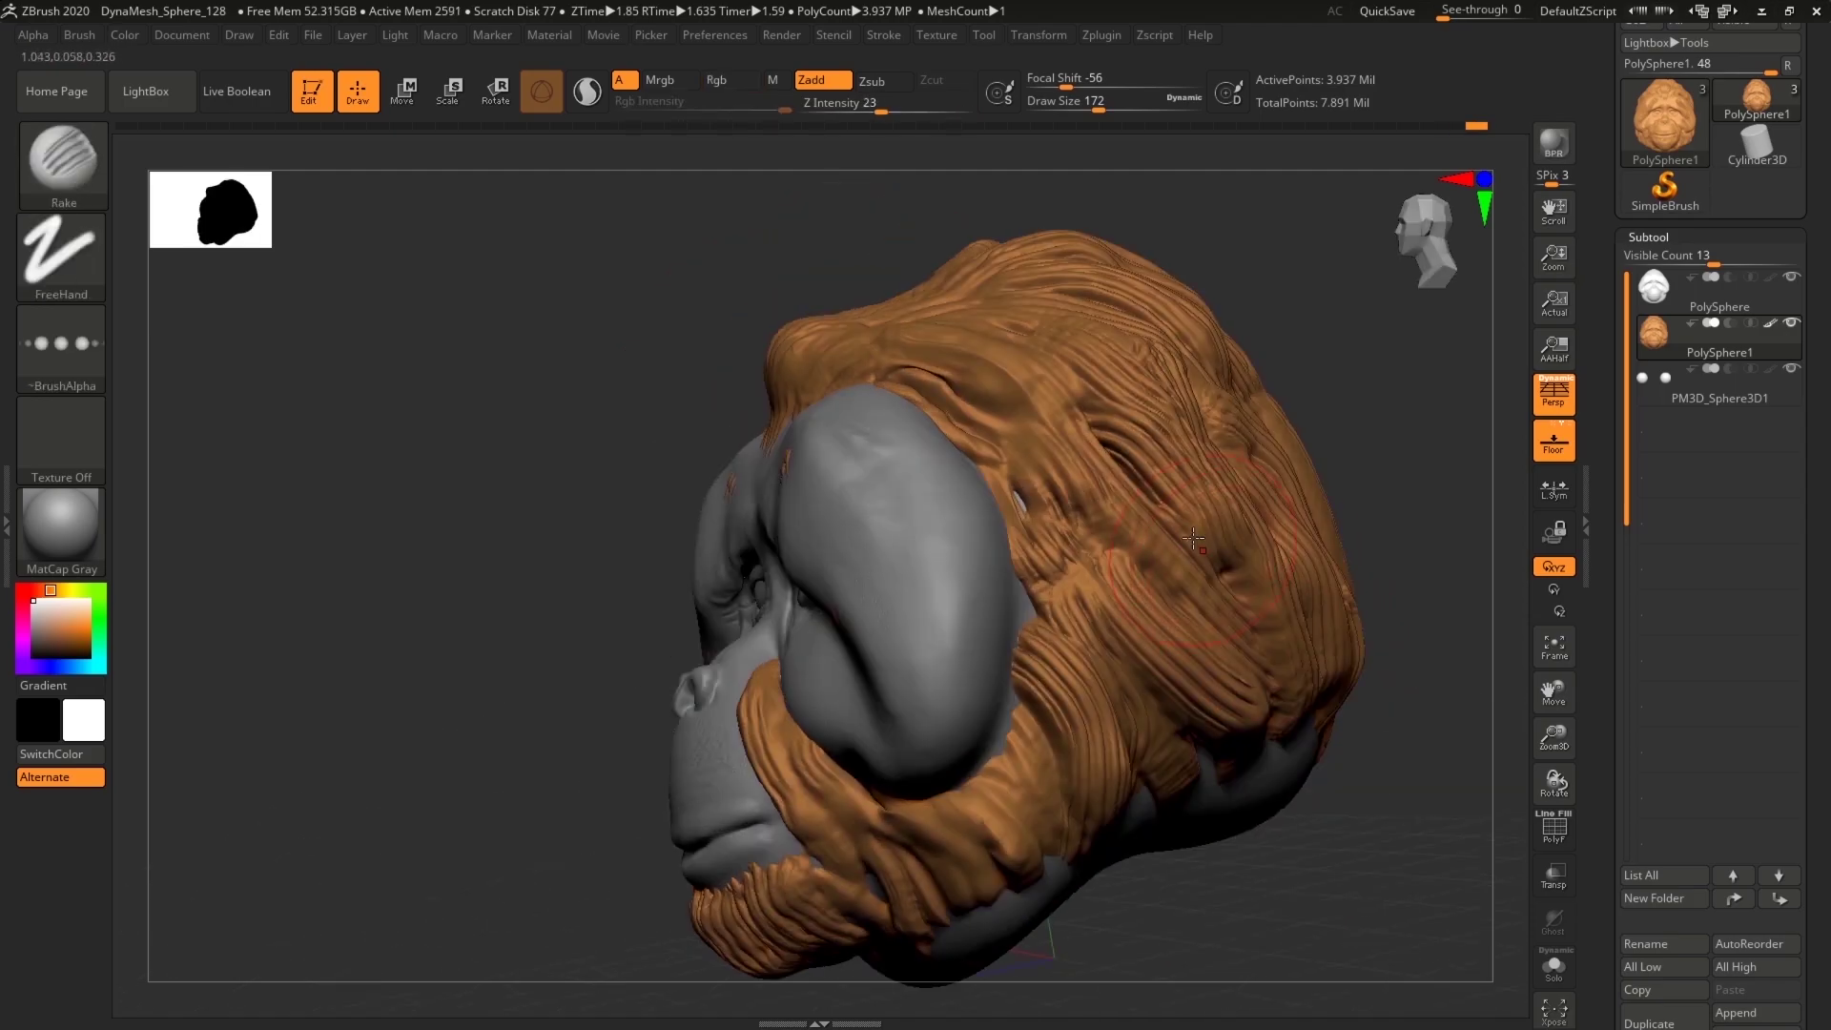
pyautogui.keyDown('shift'); pyautogui.moveTo(1060, 396); pyautogui.dragTo(1038, 493); pyautogui.keyUp('shift')
pyautogui.moveTo(997, 429)
pyautogui.mouseDown()
pyautogui.moveTo(1068, 643)
pyautogui.moveTo(1049, 536)
pyautogui.mouseUp()
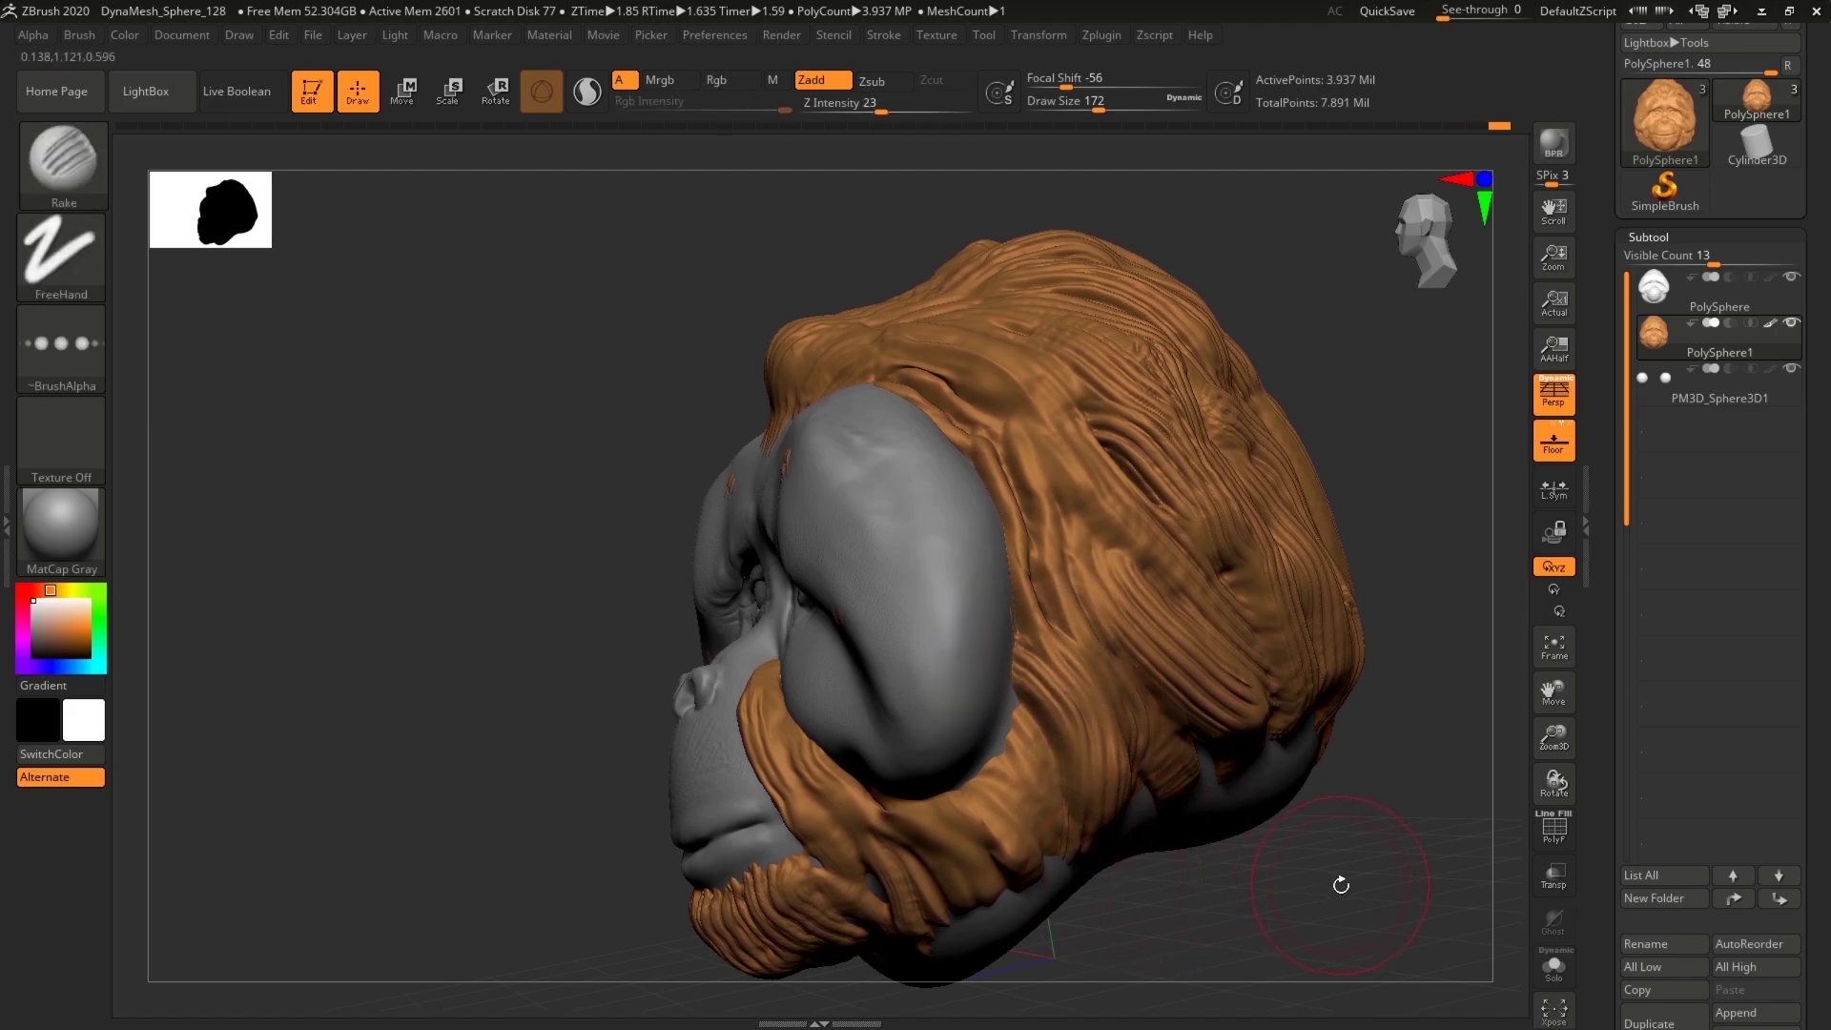
# Step: Soften the raked strands on the left side hair with the Smooth brush, working toward the beard
pyautogui.moveTo(1328, 879); pyautogui.dragTo(1231, 873)
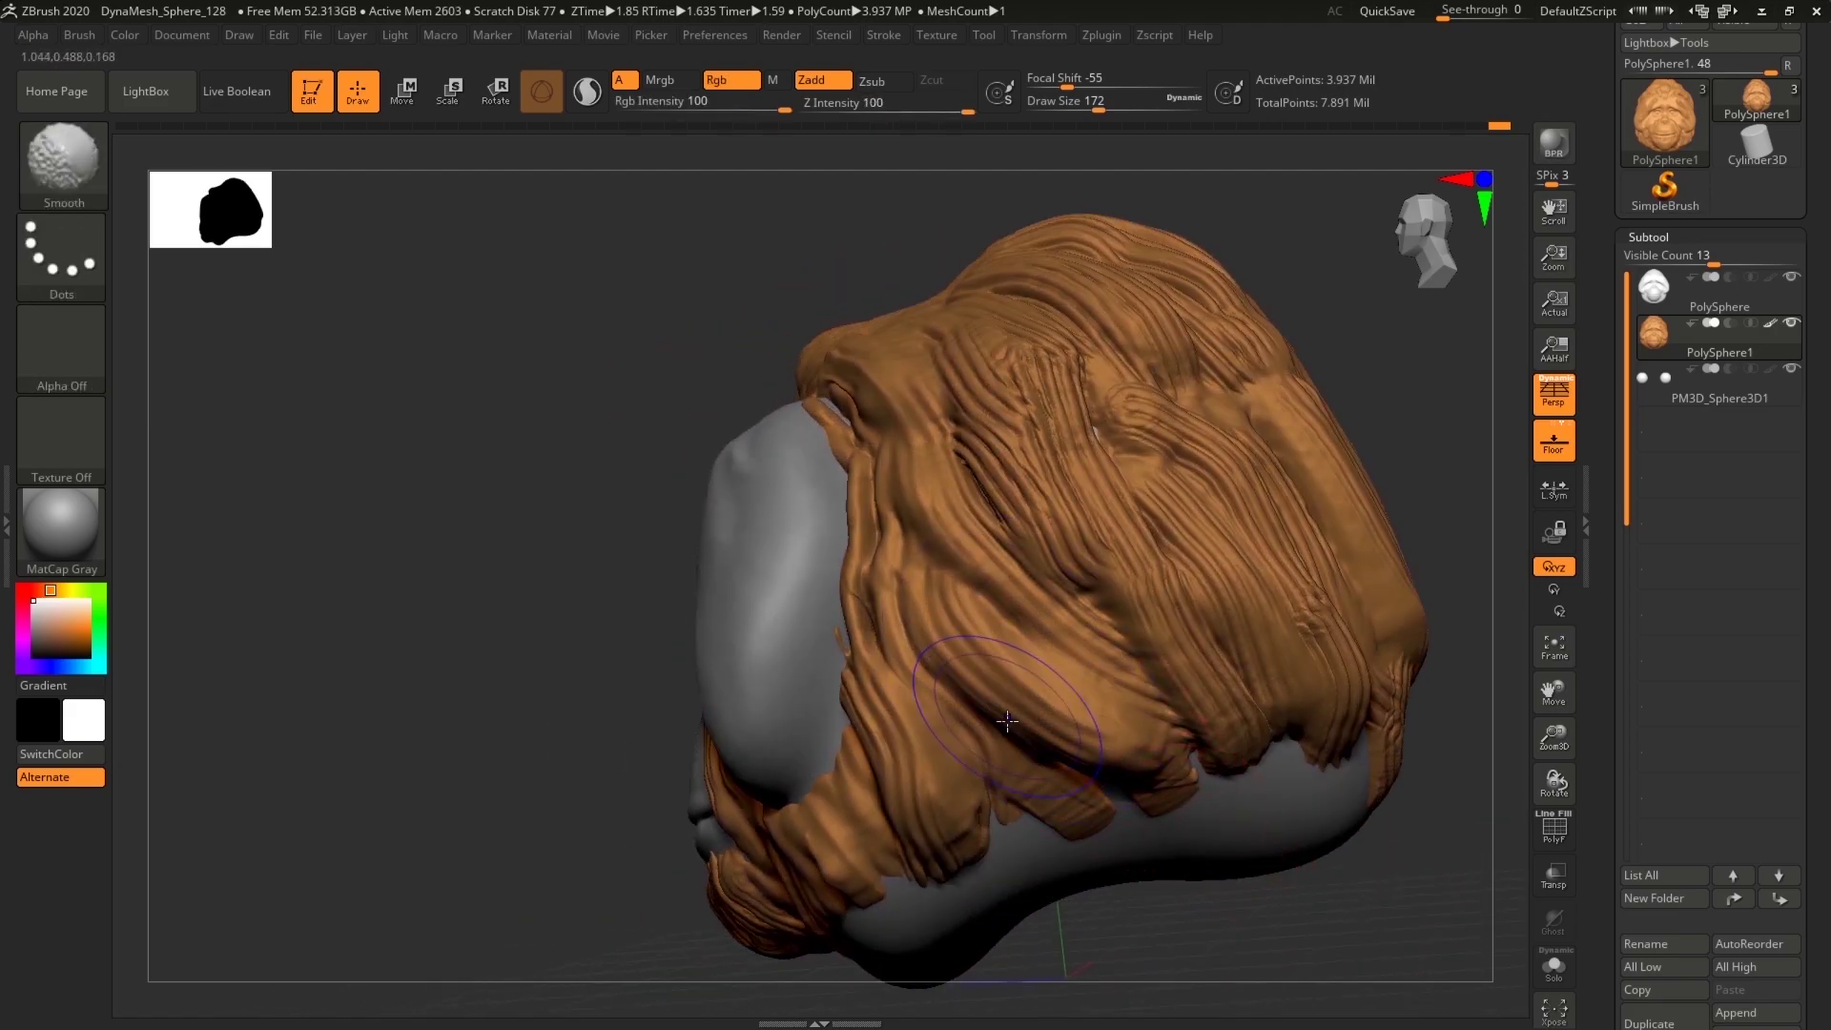
pyautogui.keyDown('shift'); pyautogui.moveTo(973, 701); pyautogui.dragTo(929, 868); pyautogui.keyUp('shift')
pyautogui.moveTo(1009, 406)
pyautogui.keyDown('shift'); pyautogui.mouseDown()
pyautogui.moveTo(996, 472)
pyautogui.moveTo(1158, 534)
pyautogui.moveTo(1121, 355)
pyautogui.moveTo(1037, 310)
pyautogui.mouseUp(); pyautogui.keyUp('shift')
pyautogui.moveTo(1427, 485); pyautogui.dragTo(359, 724)
pyautogui.moveTo(1307, 754)
pyautogui.mouseDown()
pyautogui.moveTo(1300, 769)
pyautogui.moveTo(1341, 666)
pyautogui.mouseUp()
pyautogui.keyDown('shift'); pyautogui.moveTo(844, 324); pyautogui.dragTo(741, 358); pyautogui.keyUp('shift')
pyautogui.moveTo(830, 577); pyautogui.dragTo(847, 710)
pyautogui.moveTo(1273, 790); pyautogui.dragTo(1335, 681)
pyautogui.keyDown('shift'); pyautogui.moveTo(828, 744); pyautogui.dragTo(835, 646); pyautogui.keyUp('shift')
# Step: Smooth the raked strands over the back hair, continuing around the head in long downward strokes
pyautogui.moveTo(1131, 953); pyautogui.dragTo(1046, 683)
pyautogui.keyDown('shift'); pyautogui.moveTo(784, 715); pyautogui.dragTo(570, 666); pyautogui.keyUp('shift')
pyautogui.moveTo(382, 705); pyautogui.dragTo(243, 696)
pyautogui.keyDown('shift'); pyautogui.moveTo(694, 573); pyautogui.dragTo(906, 679); pyautogui.keyUp('shift')
pyautogui.keyDown('alt'); pyautogui.moveTo(1345, 656); pyautogui.dragTo(1198, 871); pyautogui.keyUp('alt')
pyautogui.moveTo(828, 705)
pyautogui.keyDown('shift'); pyautogui.mouseDown()
pyautogui.moveTo(821, 610)
pyautogui.moveTo(753, 476)
pyautogui.mouseUp(); pyautogui.keyUp('shift')
pyautogui.moveTo(851, 353)
pyautogui.mouseDown()
pyautogui.moveTo(827, 550)
pyautogui.moveTo(882, 634)
pyautogui.moveTo(854, 820)
pyautogui.mouseUp()
pyautogui.moveTo(1330, 744); pyautogui.dragTo(1273, 787)
pyautogui.moveTo(882, 677)
pyautogui.keyDown('shift'); pyautogui.mouseDown()
pyautogui.moveTo(860, 414)
pyautogui.moveTo(1049, 472)
pyautogui.moveTo(1030, 681)
pyautogui.mouseUp(); pyautogui.keyUp('shift')
pyautogui.moveTo(1068, 453); pyautogui.dragTo(944, 811)
pyautogui.keyDown('shift'); pyautogui.moveTo(1125, 506); pyautogui.dragTo(992, 829); pyautogui.keyUp('shift')
# Step: Smooth the strands on the right side hair from behind the cheek pad down to the beard
pyautogui.moveTo(1368, 562)
pyautogui.keyDown('alt'); pyautogui.mouseDown()
pyautogui.moveTo(1131, 482)
pyautogui.moveTo(1123, 498)
pyautogui.mouseUp(); pyautogui.keyUp('alt')
pyautogui.moveTo(1335, 601); pyautogui.dragTo(1216, 563)
pyautogui.moveTo(835, 391)
pyautogui.mouseDown()
pyautogui.moveTo(677, 811)
pyautogui.moveTo(749, 805)
pyautogui.mouseUp()
pyautogui.keyDown('shift'); pyautogui.moveTo(825, 515); pyautogui.dragTo(805, 749); pyautogui.keyUp('shift')
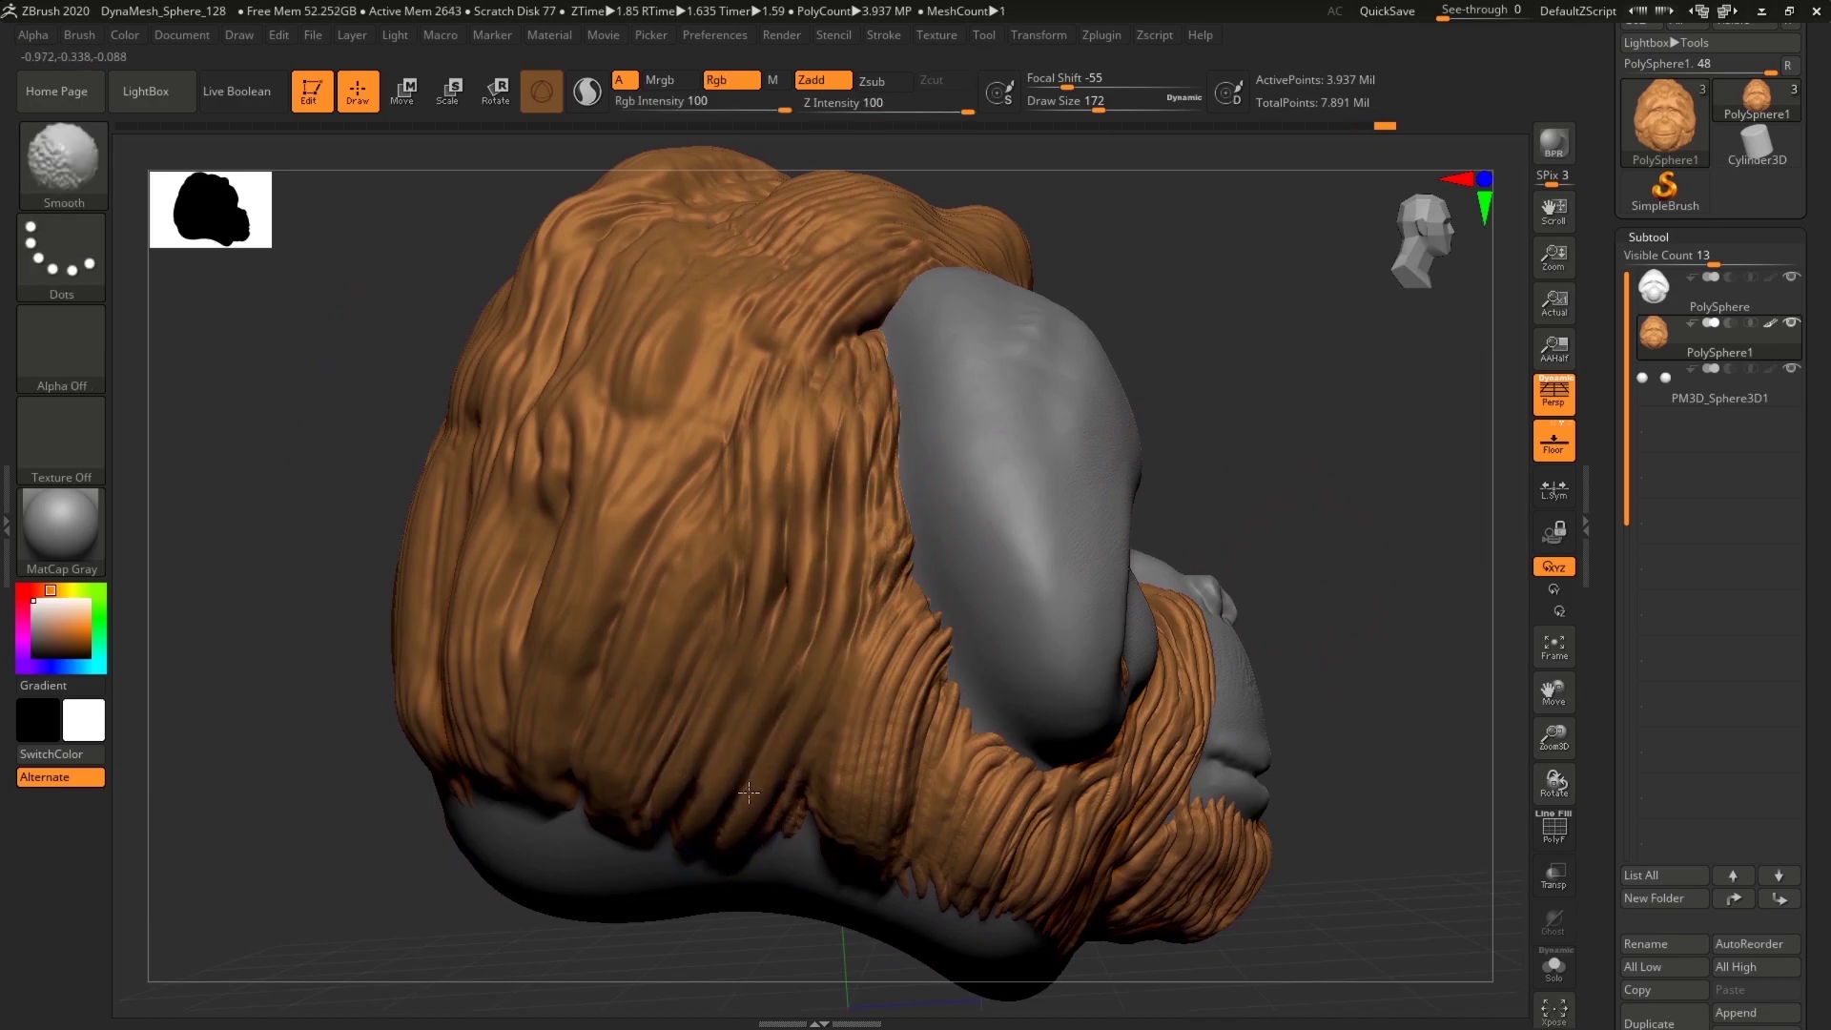
pyautogui.keyDown('shift'); pyautogui.moveTo(902, 577); pyautogui.dragTo(1054, 930); pyautogui.keyUp('shift')
pyautogui.moveTo(1192, 958)
pyautogui.mouseDown()
pyautogui.moveTo(654, 769)
pyautogui.moveTo(712, 778)
pyautogui.mouseUp()
pyautogui.moveTo(1389, 860); pyautogui.dragTo(1119, 755, button='right')
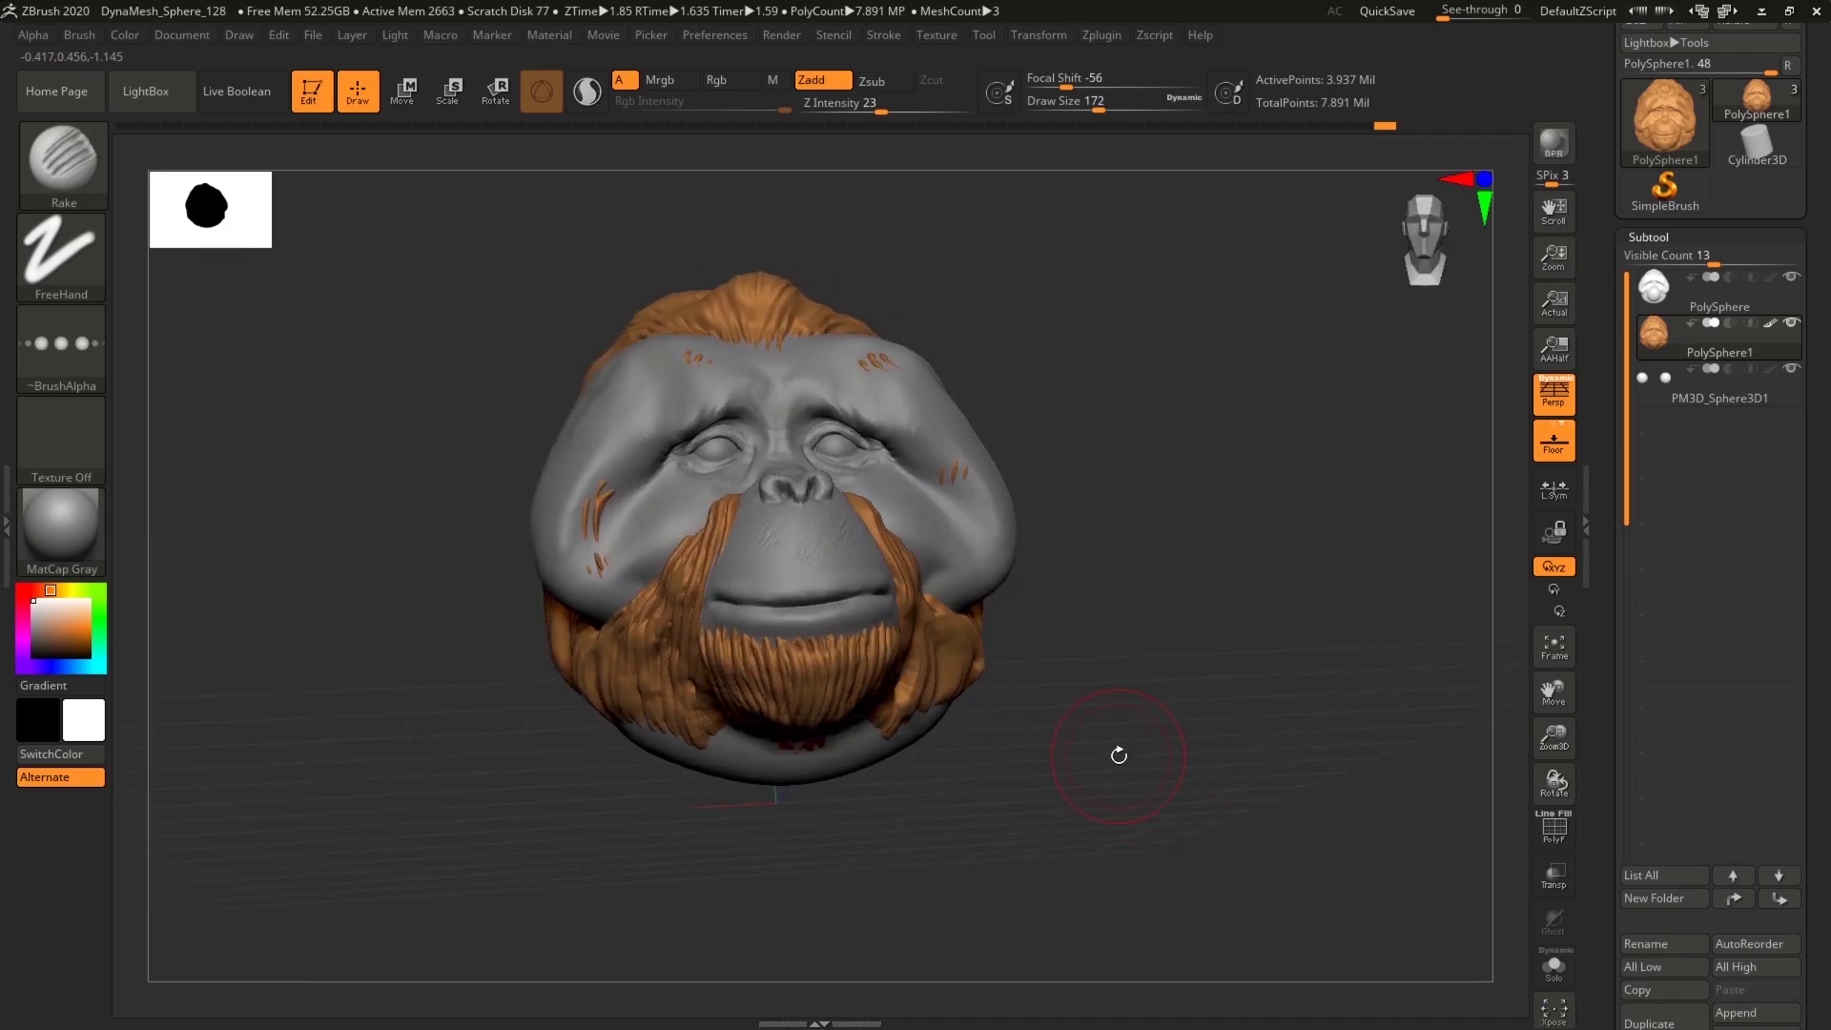
# Step: Pull the chin beard down into a point with the Move brush, enlarging the draw size to 228
pyautogui.click(84, 150)
pyautogui.click(672, 186)
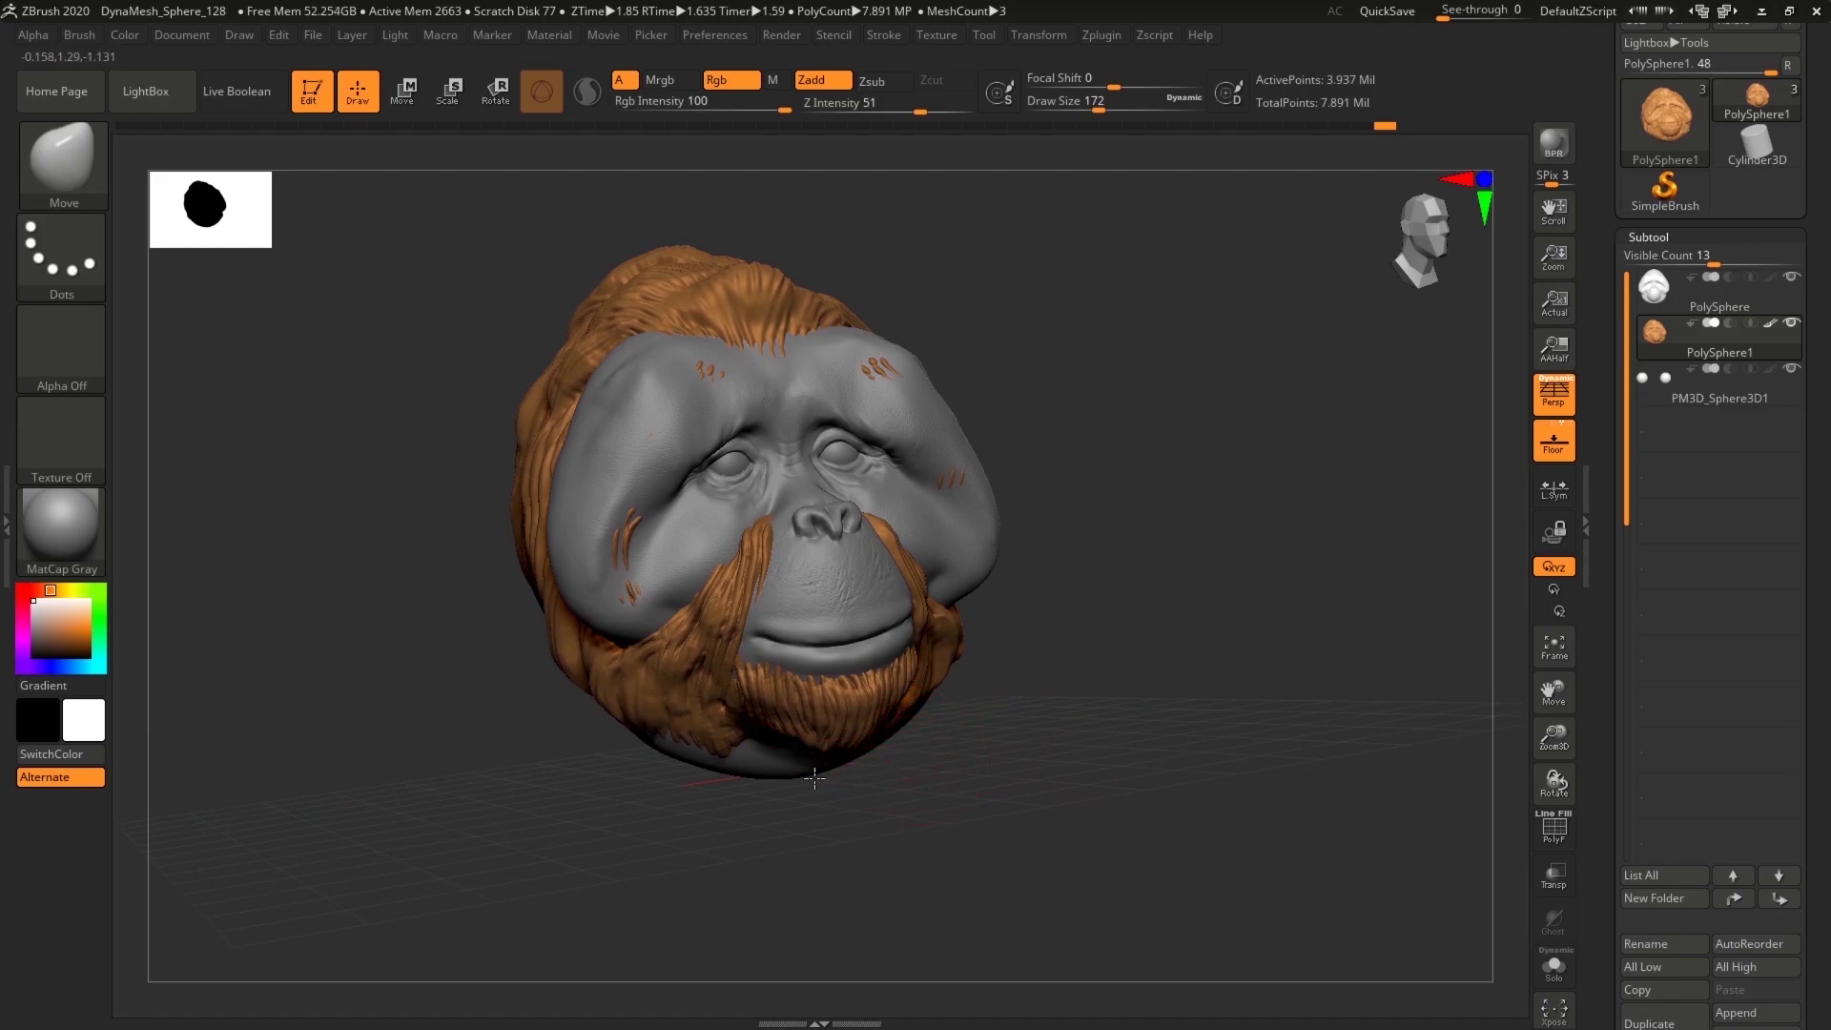
pyautogui.moveTo(815, 782); pyautogui.dragTo(837, 808)
pyautogui.moveTo(870, 750); pyautogui.dragTo(885, 770)
pyautogui.moveTo(1073, 784); pyautogui.dragTo(1056, 774, button='right')
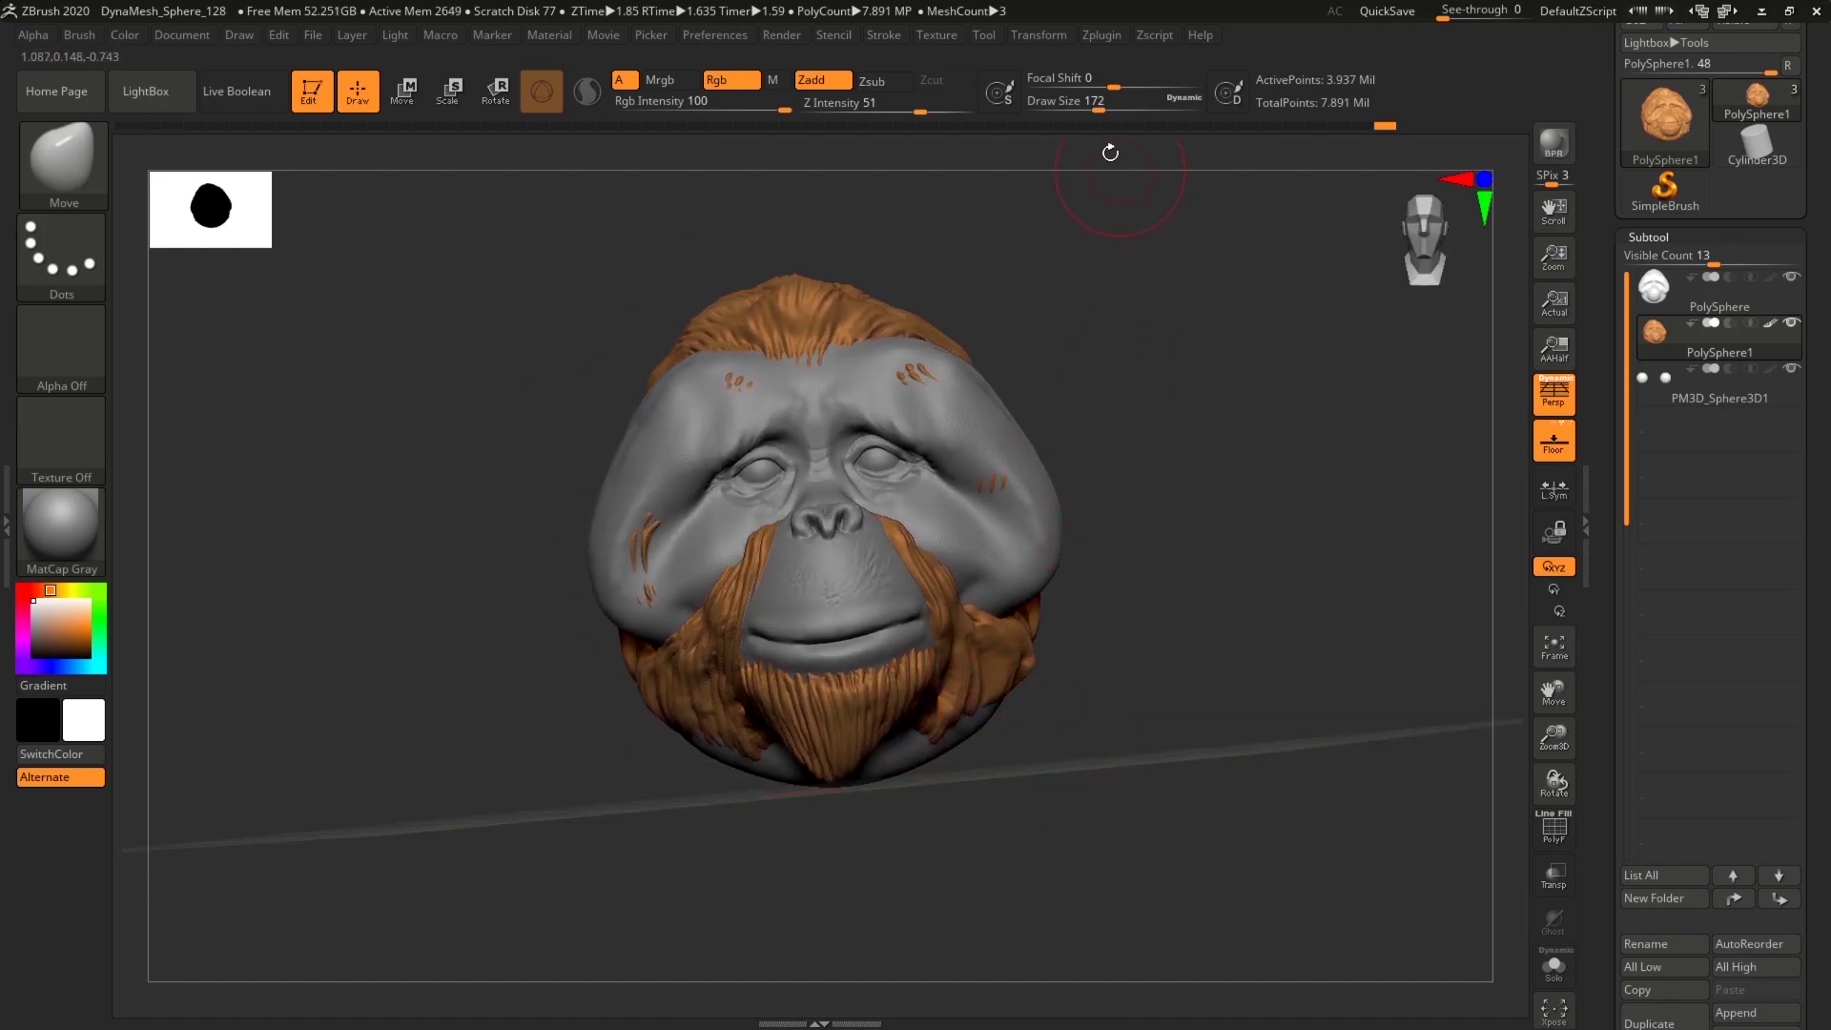
pyautogui.moveTo(1099, 104); pyautogui.dragTo(1109, 104)
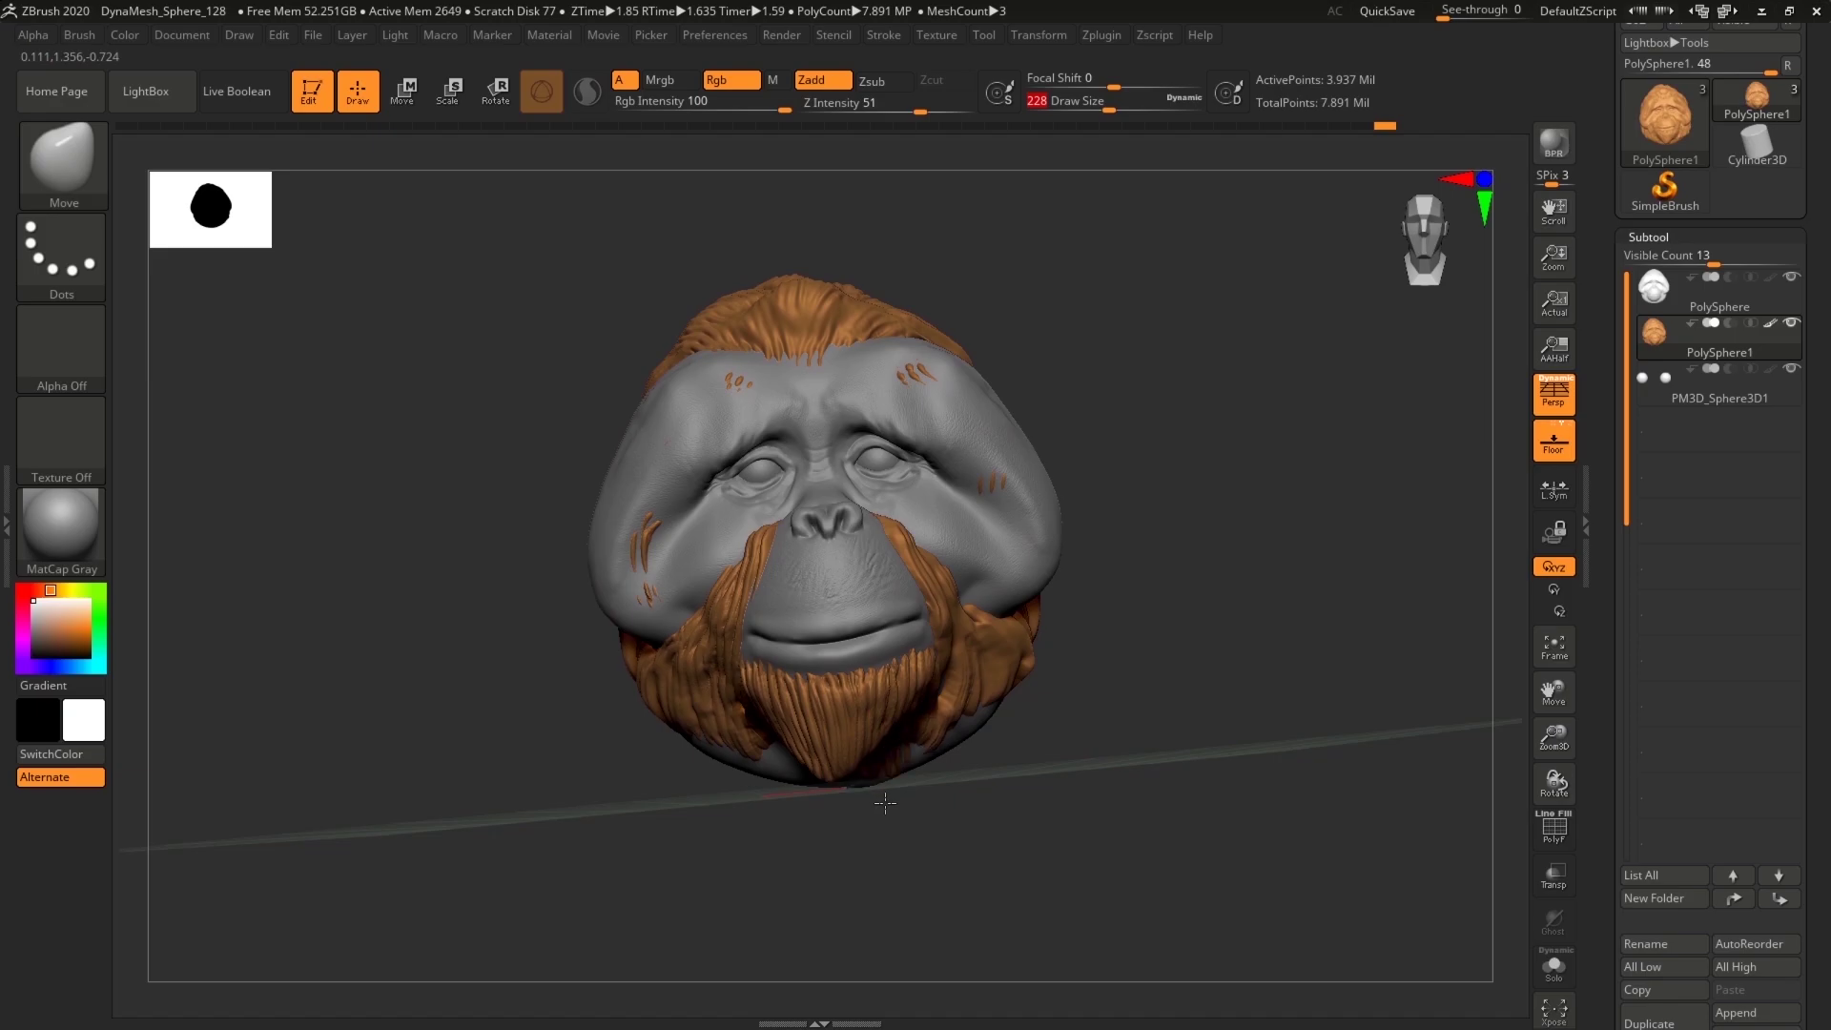
pyautogui.moveTo(885, 803); pyautogui.dragTo(890, 809)
# Step: Refine the side and chin beard, raking finer strands at draw size 101 and lightly smoothing them
pyautogui.moveTo(1091, 778); pyautogui.dragTo(1104, 740)
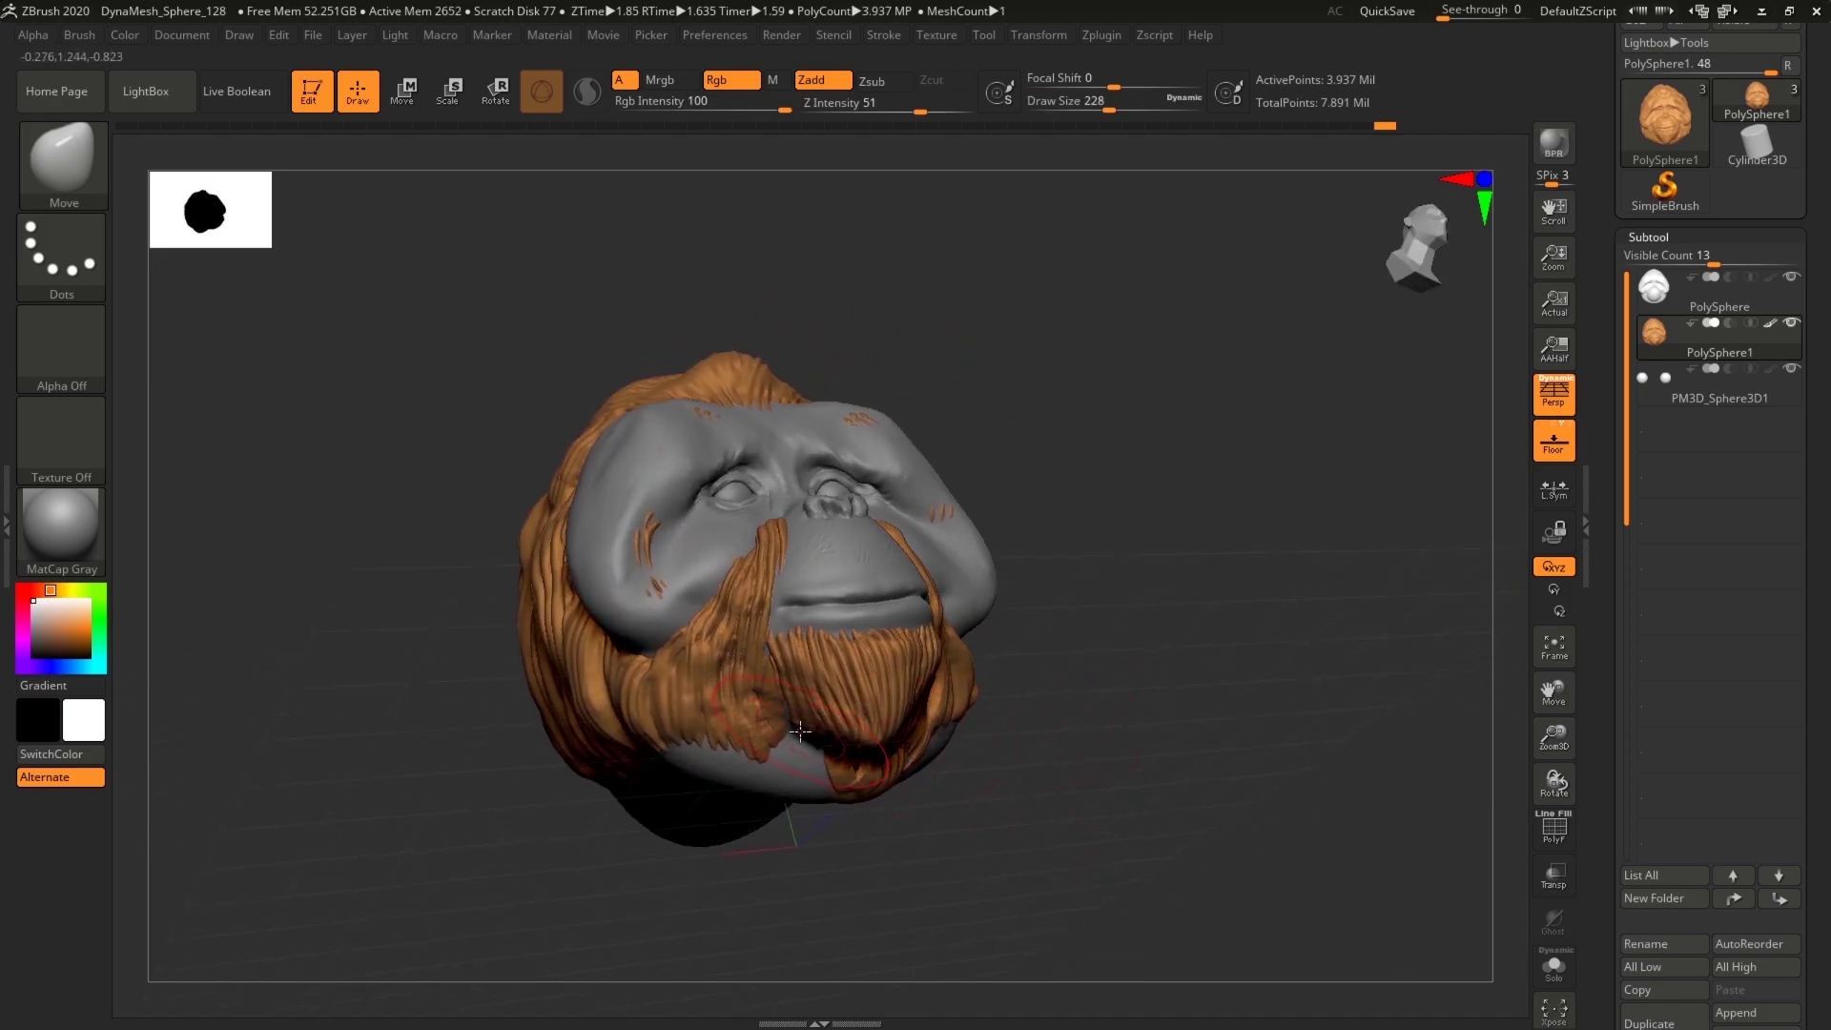
pyautogui.moveTo(972, 764); pyautogui.dragTo(1087, 797, button='right')
pyautogui.moveTo(1087, 797)
pyautogui.keyDown('alt'); pyautogui.mouseDown()
pyautogui.moveTo(1109, 858)
pyautogui.moveTo(999, 814)
pyautogui.mouseUp(); pyautogui.keyUp('alt')
pyautogui.moveTo(1109, 110); pyautogui.dragTo(1091, 110)
pyautogui.moveTo(634, 758); pyautogui.dragTo(699, 784)
pyautogui.moveTo(691, 690)
pyautogui.mouseDown()
pyautogui.moveTo(665, 696)
pyautogui.moveTo(650, 822)
pyautogui.mouseUp()
pyautogui.moveTo(666, 732); pyautogui.dragTo(729, 707)
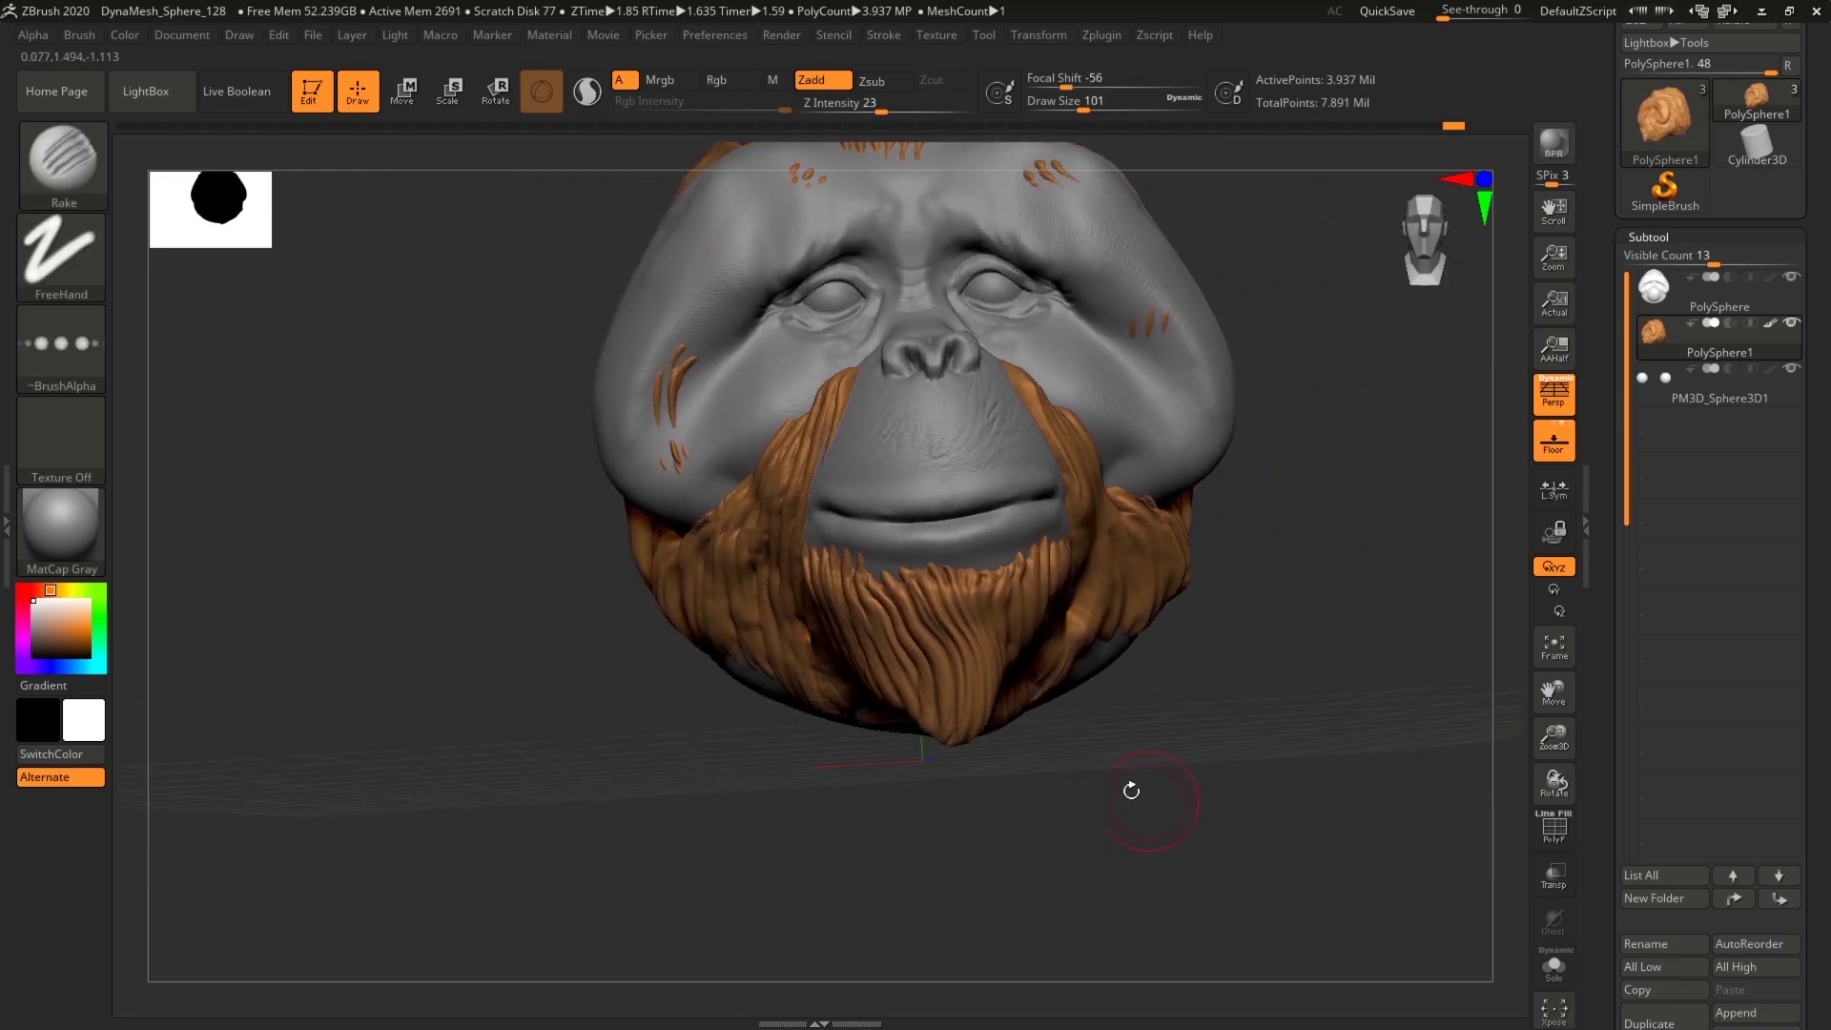
pyautogui.keyDown('shift'); pyautogui.moveTo(833, 565); pyautogui.dragTo(877, 601); pyautogui.keyUp('shift')
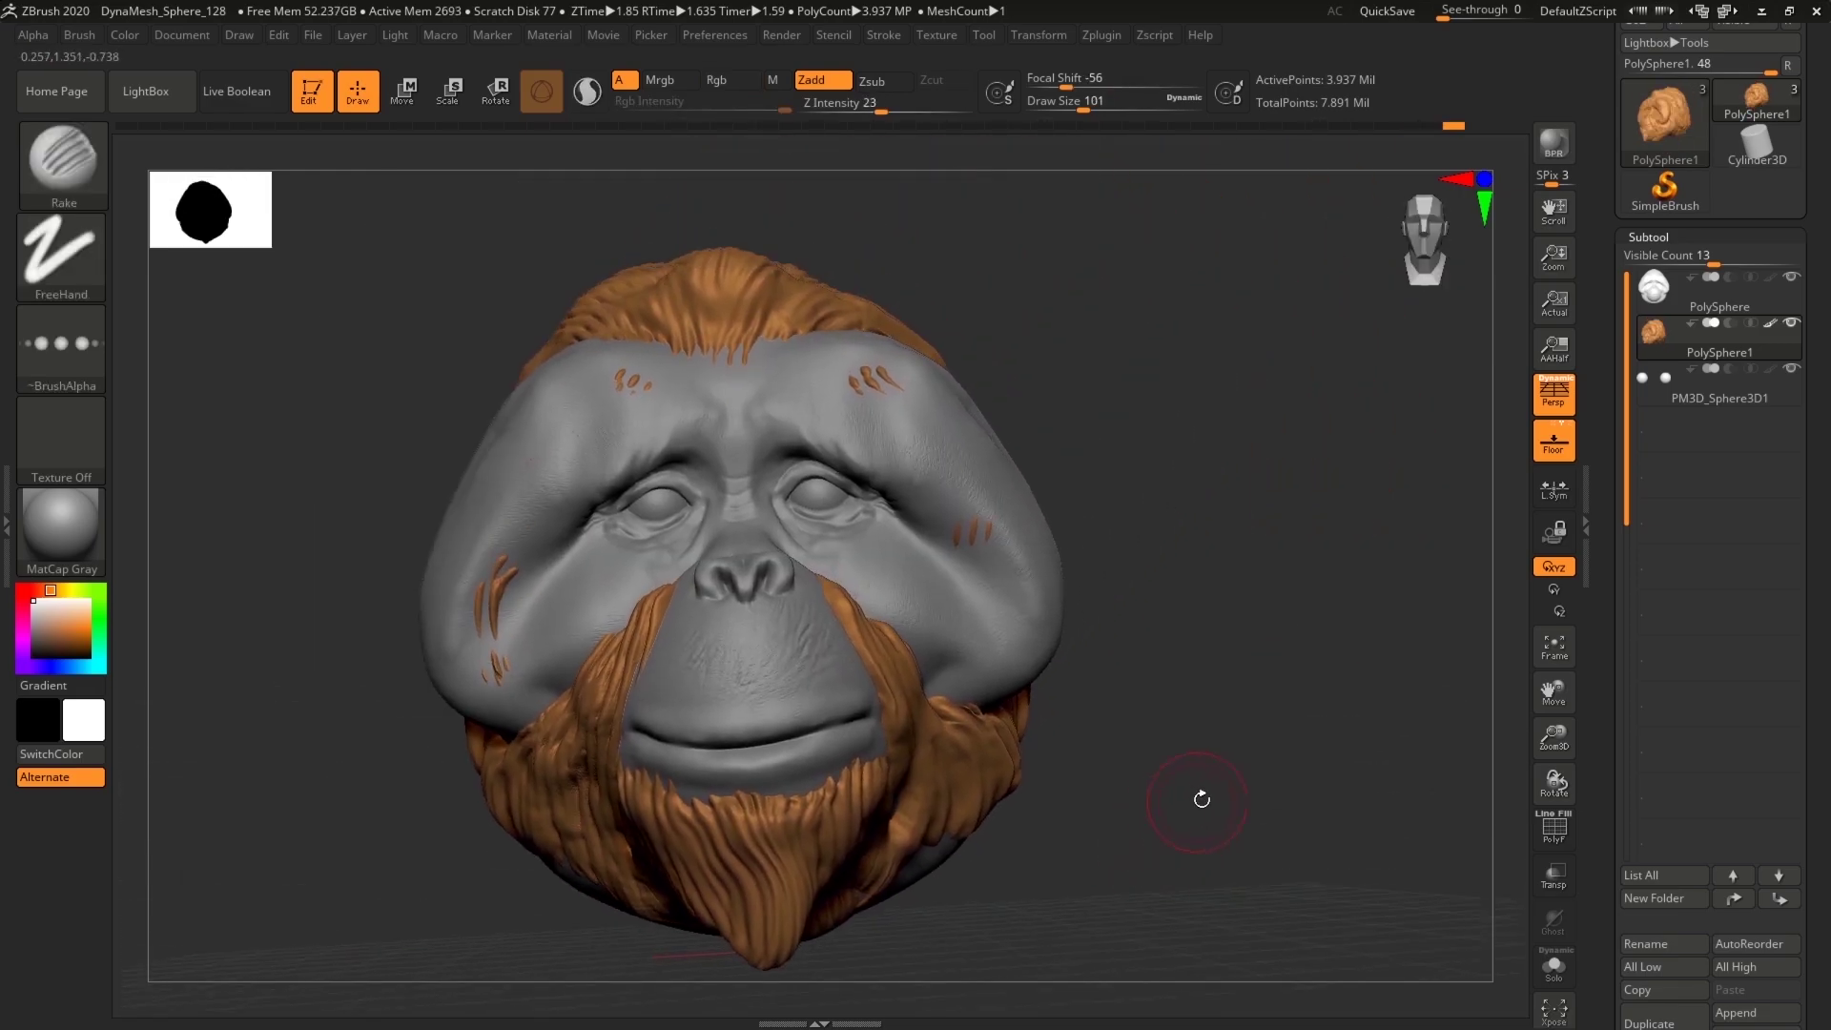
pyautogui.moveTo(1202, 797); pyautogui.dragTo(1246, 839)
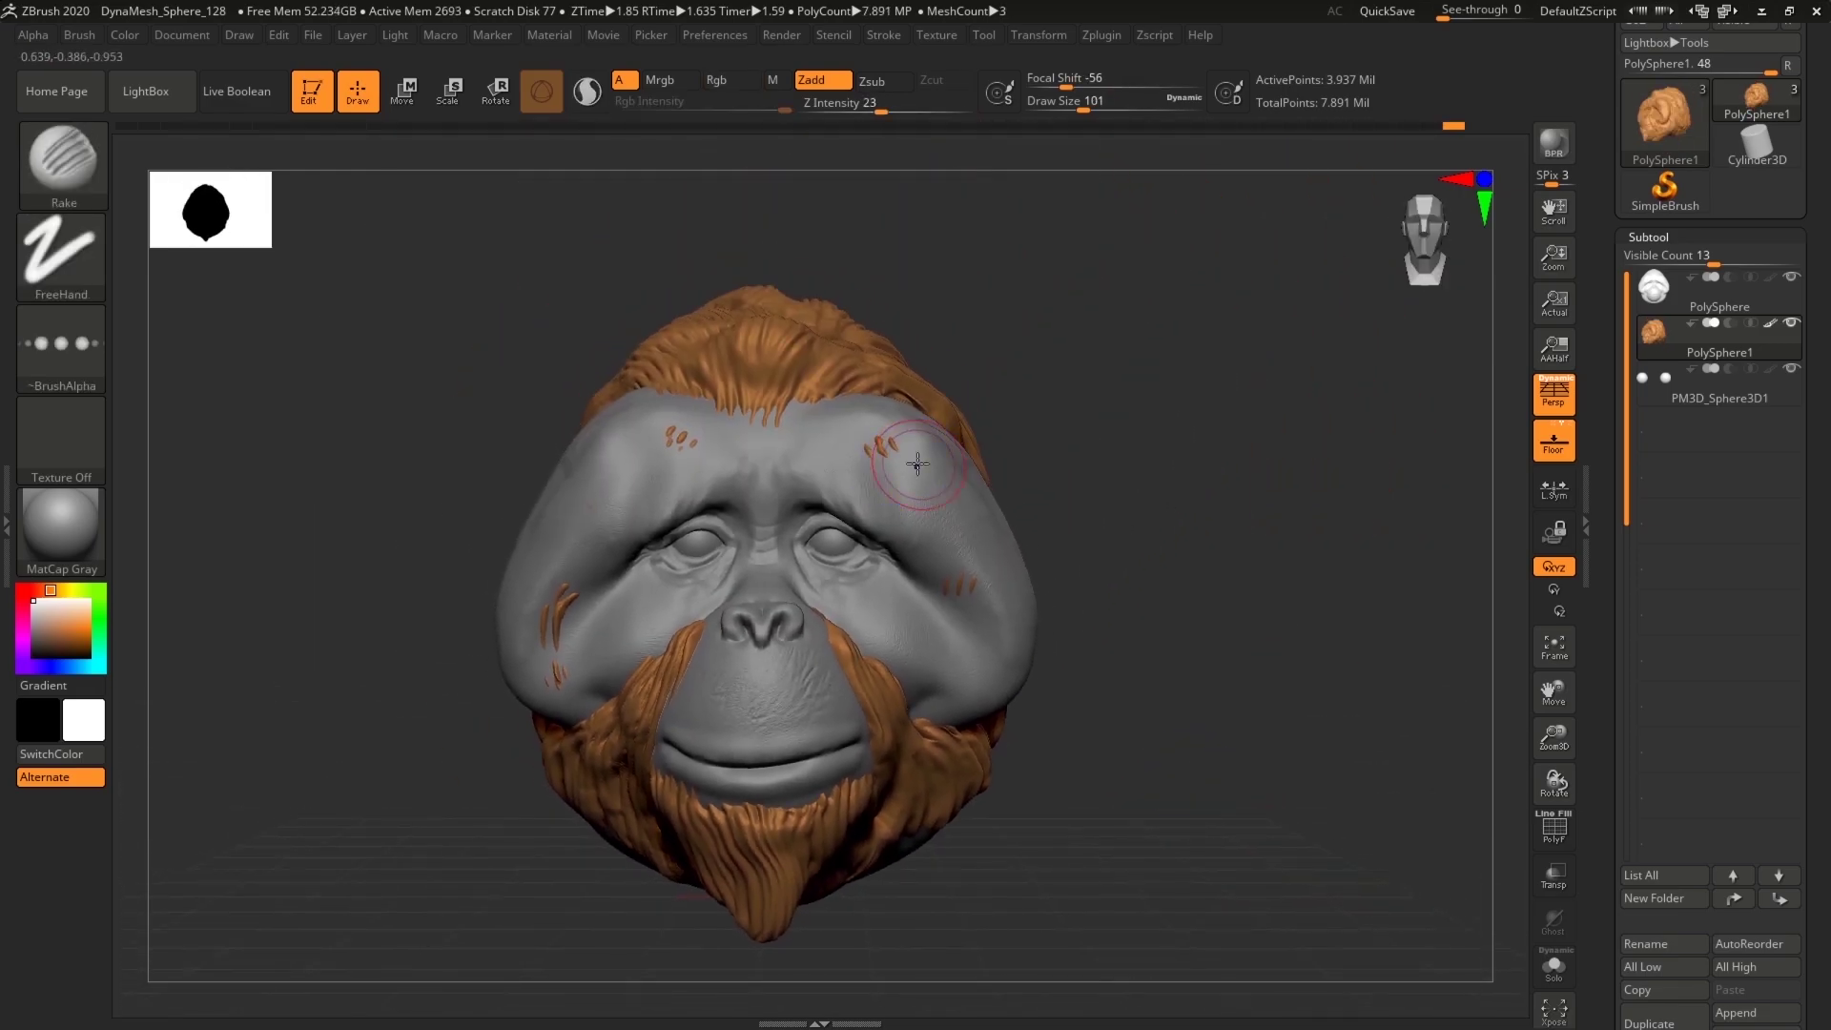
# Step: Remove the stray hair bits poking through the forehead and cheek pads, using the ClayBuildup brush
pyautogui.click(68, 162)
pyautogui.click(383, 177)
pyautogui.click(73, 160)
pyautogui.click(271, 176)
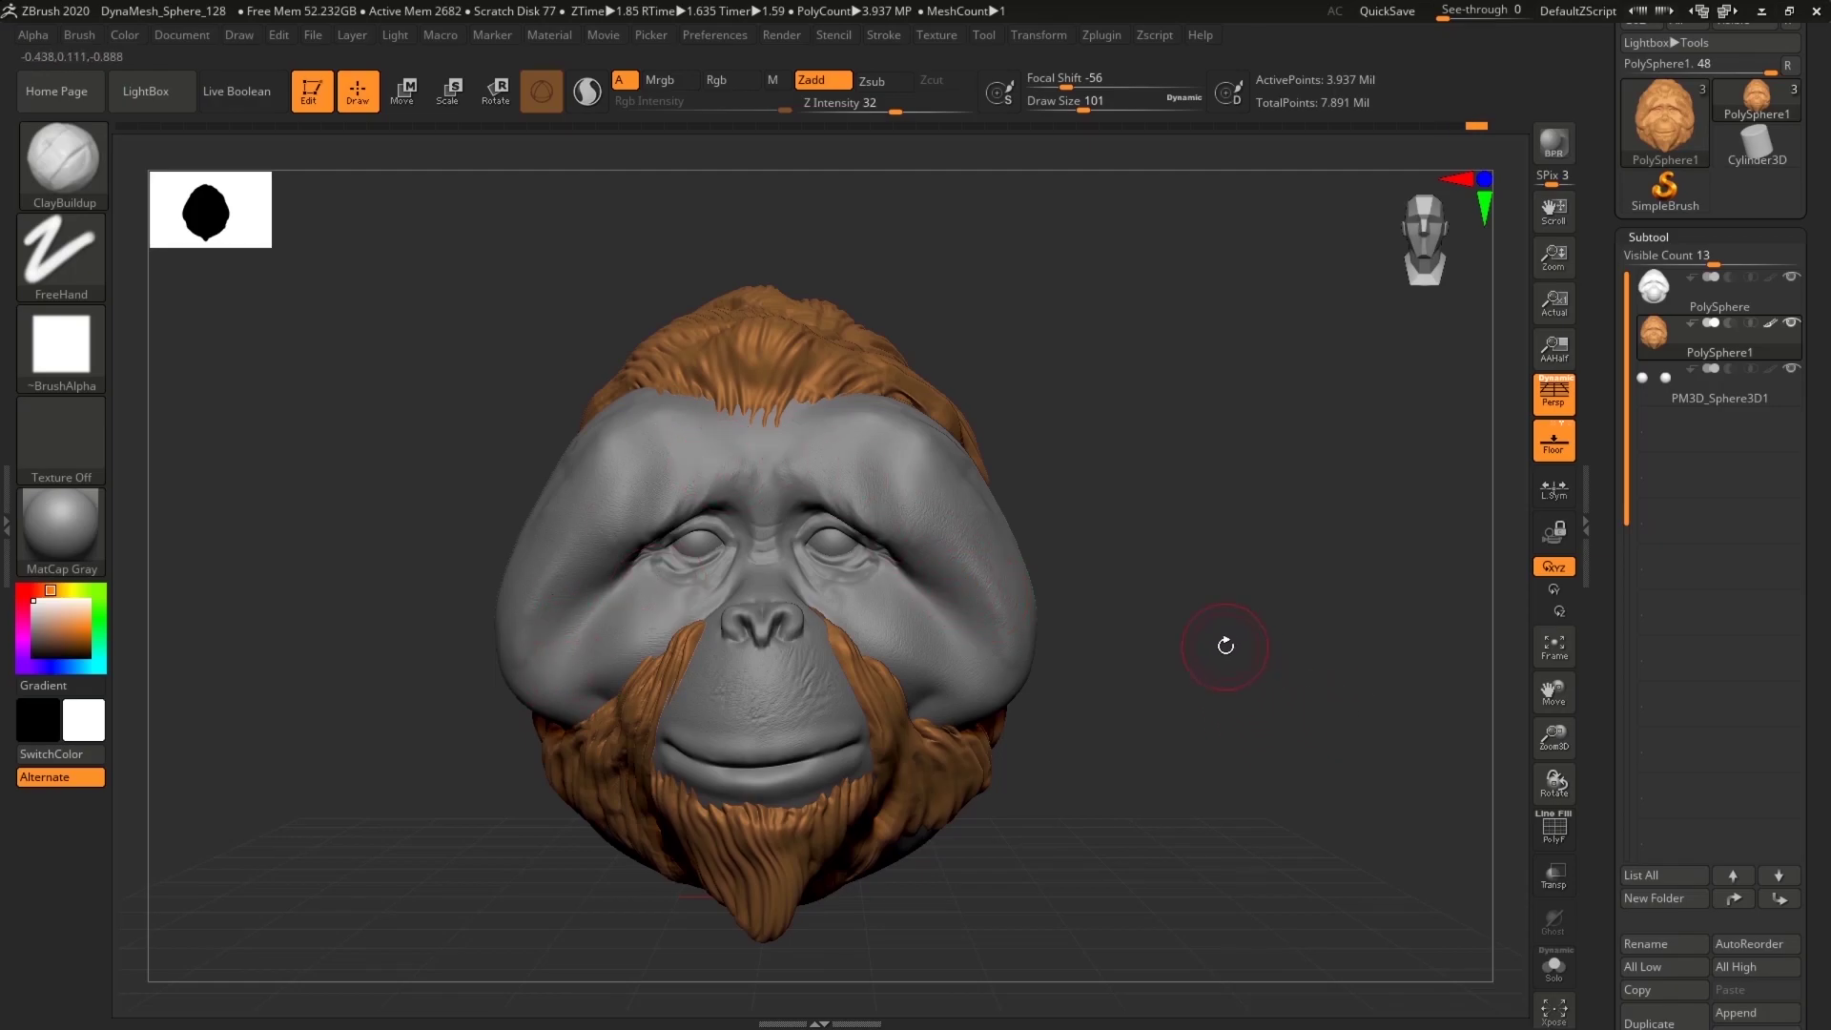
# Step: Render a best-preview render of the head from the front
pyautogui.keyDown('alt'); pyautogui.moveTo(1225, 645); pyautogui.dragTo(1284, 730); pyautogui.keyUp('alt')
pyautogui.click(1541, 154)
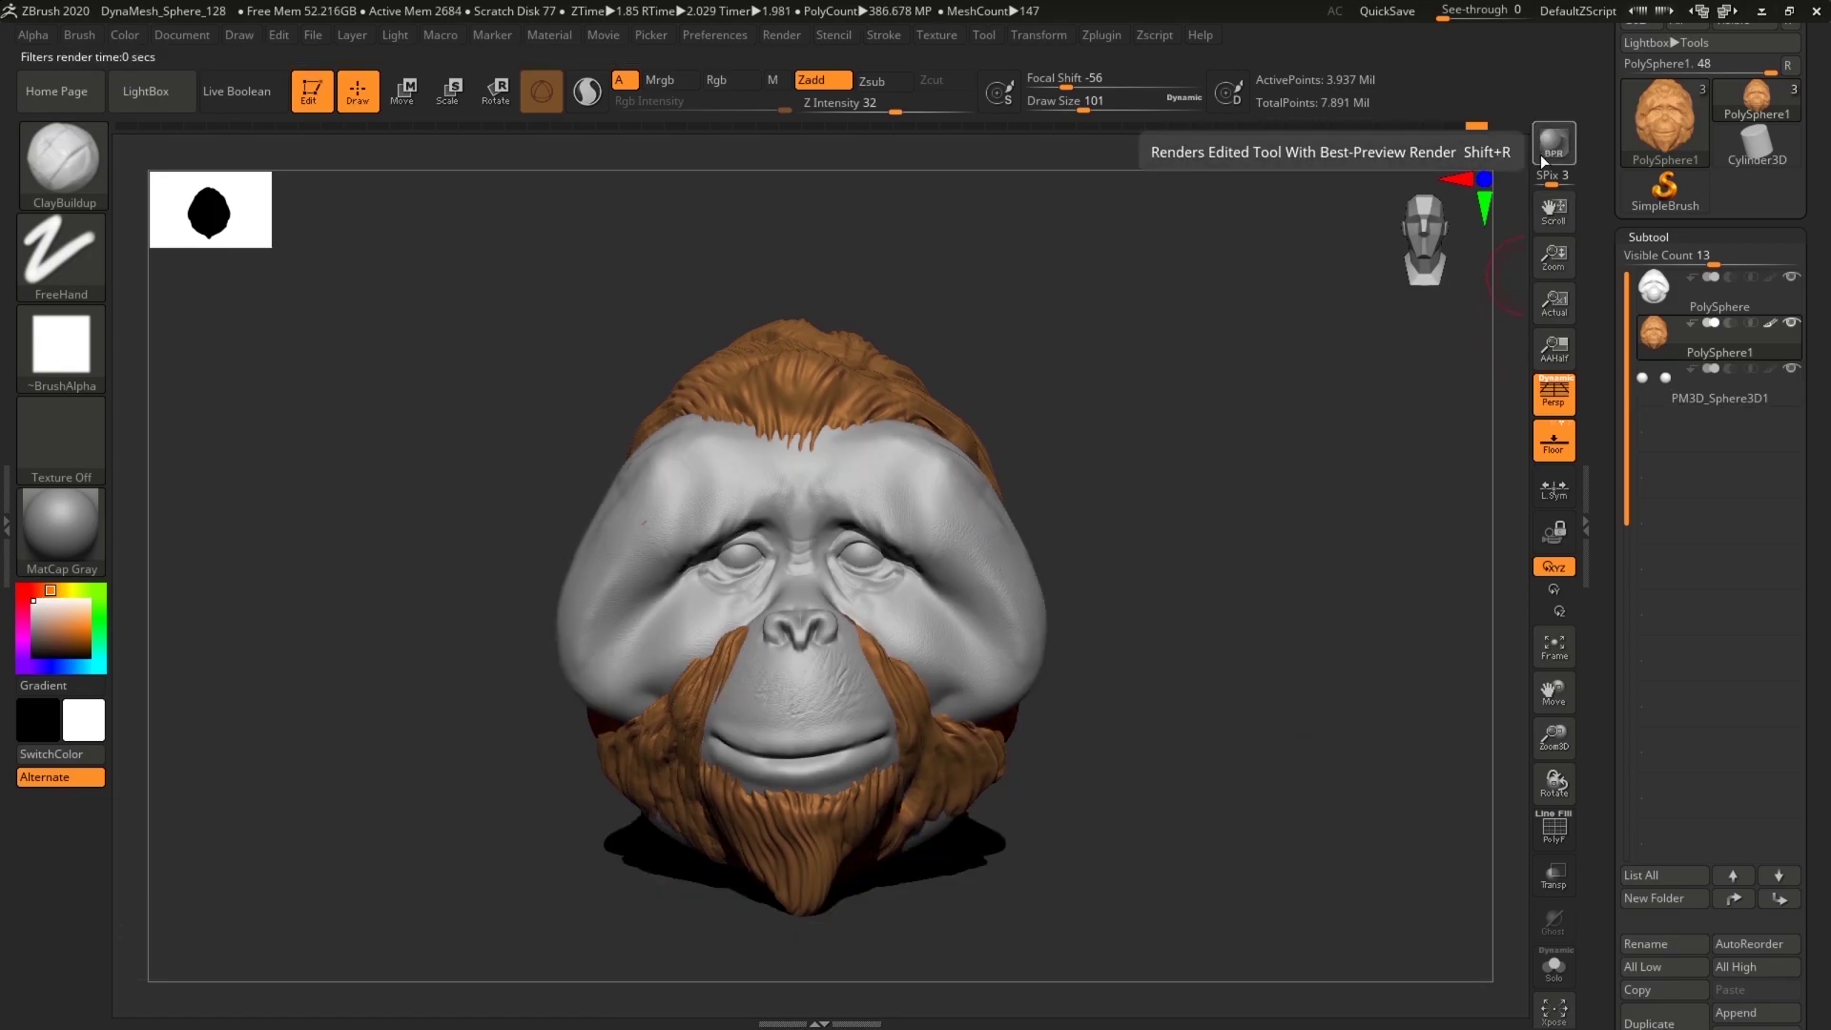
# Step: Reshape the eyelids around both eyes on the face subtool with the Move brush, using MaskPen masking
pyautogui.click(1362, 125)
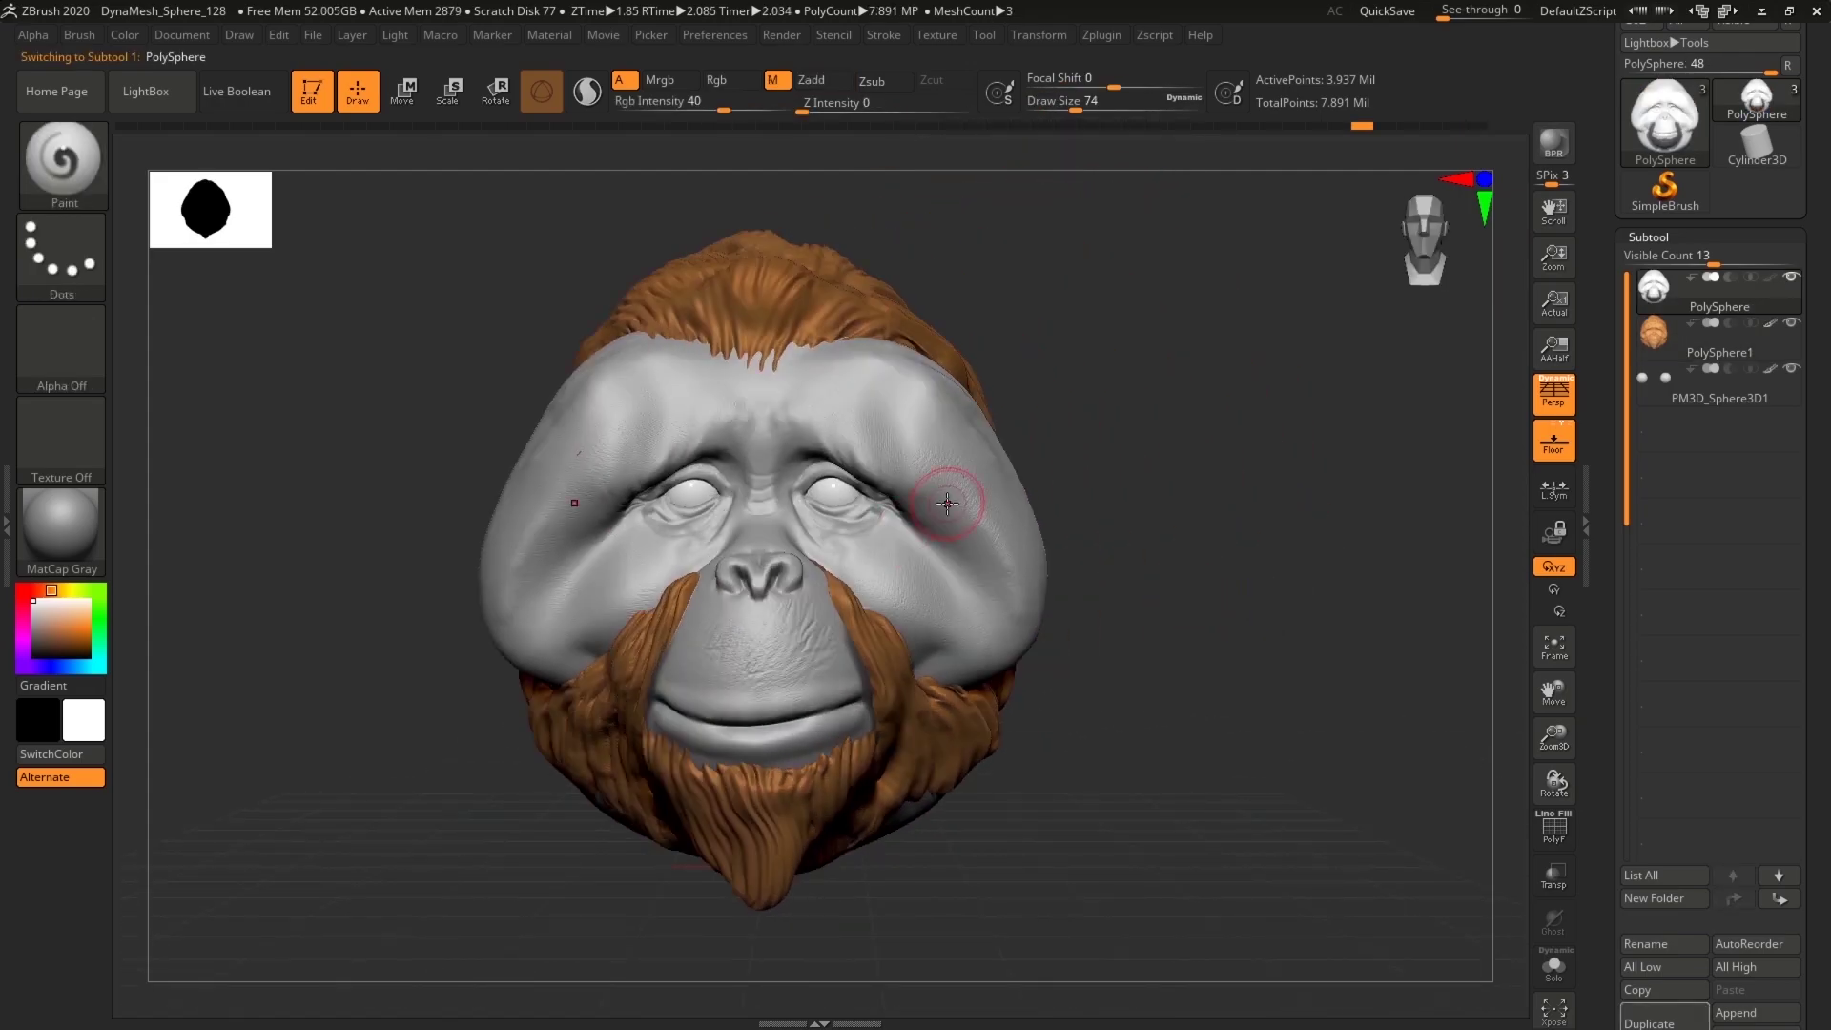
pyautogui.click(103, 155)
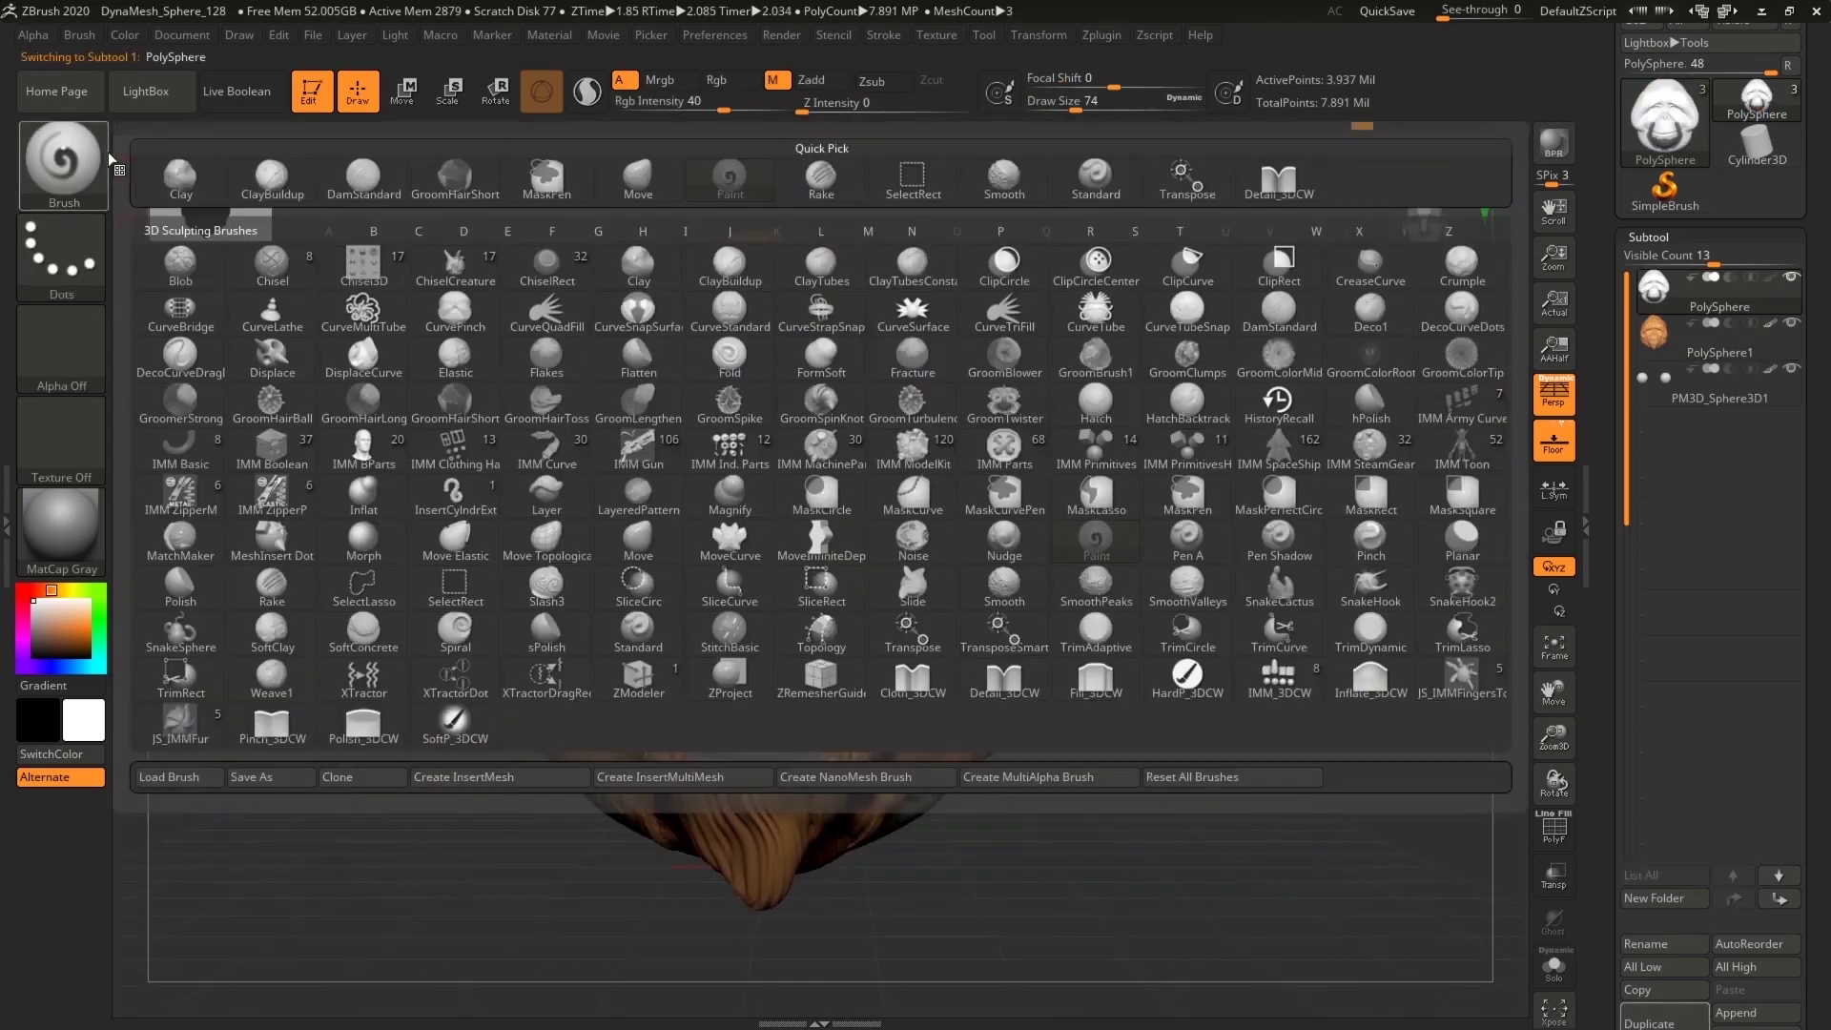
pyautogui.click(638, 175)
pyautogui.press('ctrl')
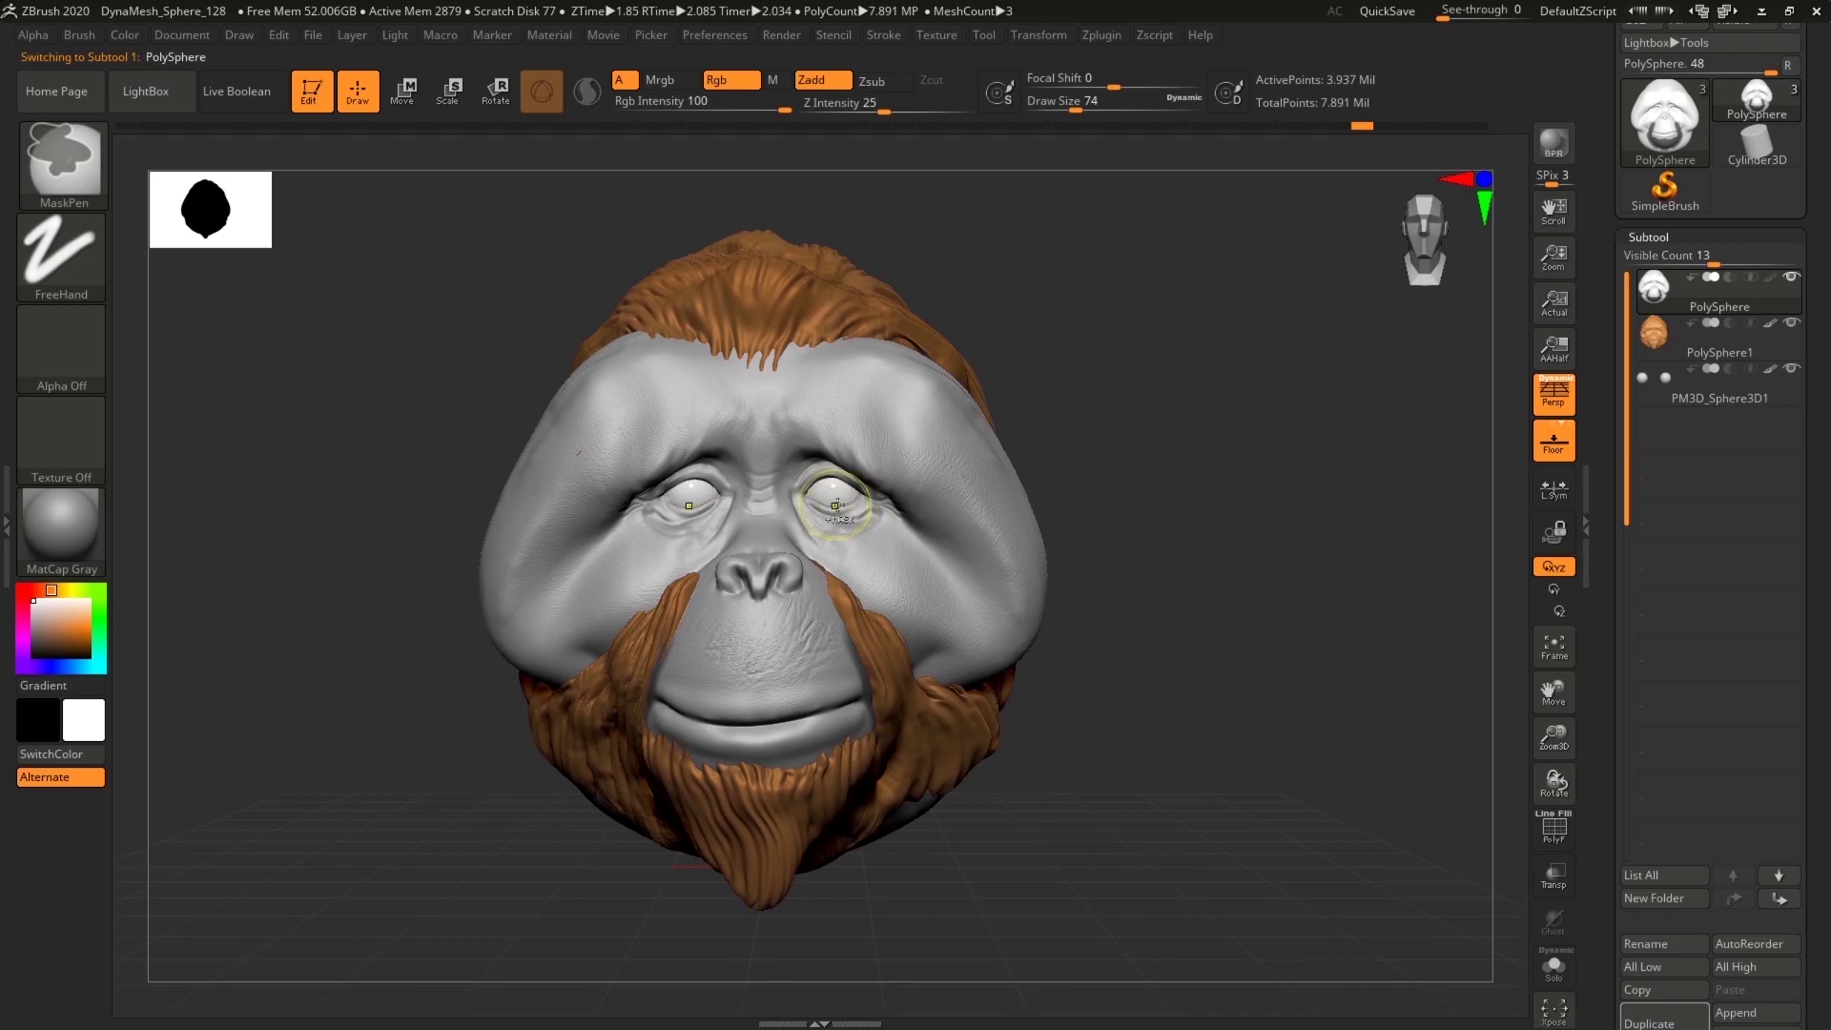
pyautogui.keyDown('ctrl'); pyautogui.click(839, 505); pyautogui.keyUp('ctrl')
pyautogui.click(848, 585)
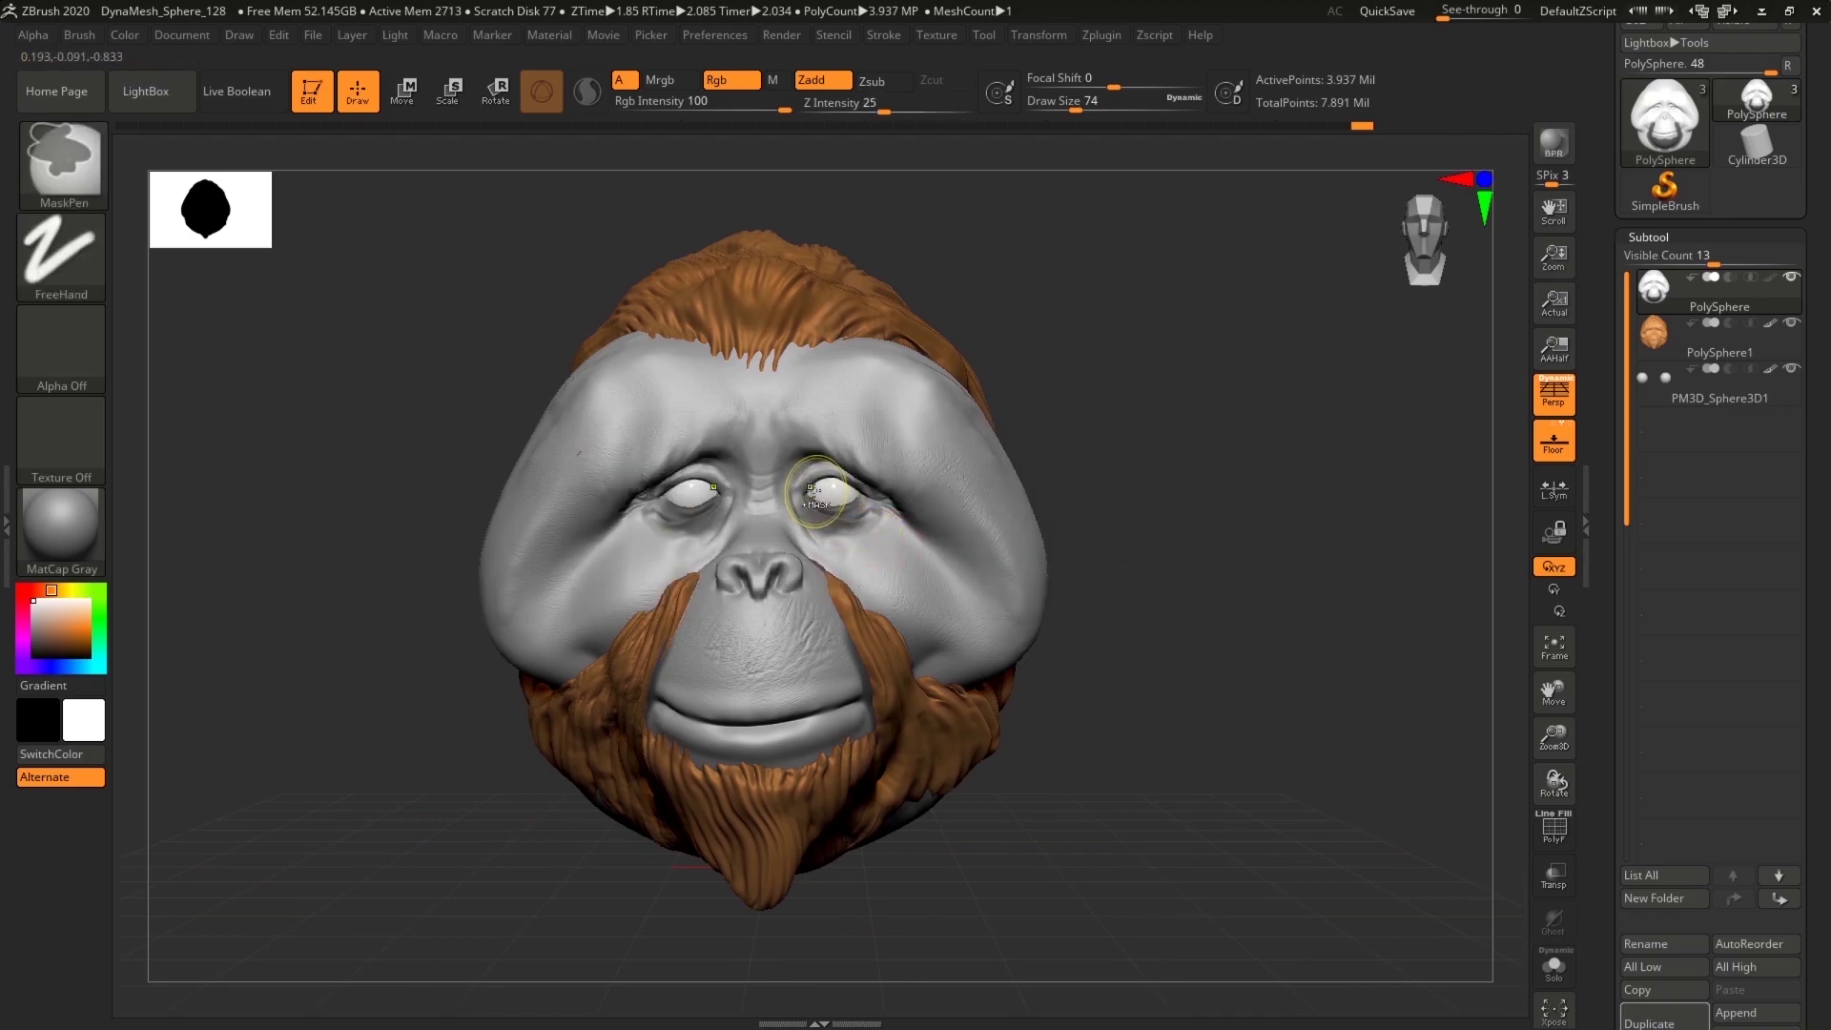
pyautogui.keyDown('ctrl'); pyautogui.moveTo(843, 515); pyautogui.dragTo(810, 482); pyautogui.keyUp('ctrl')
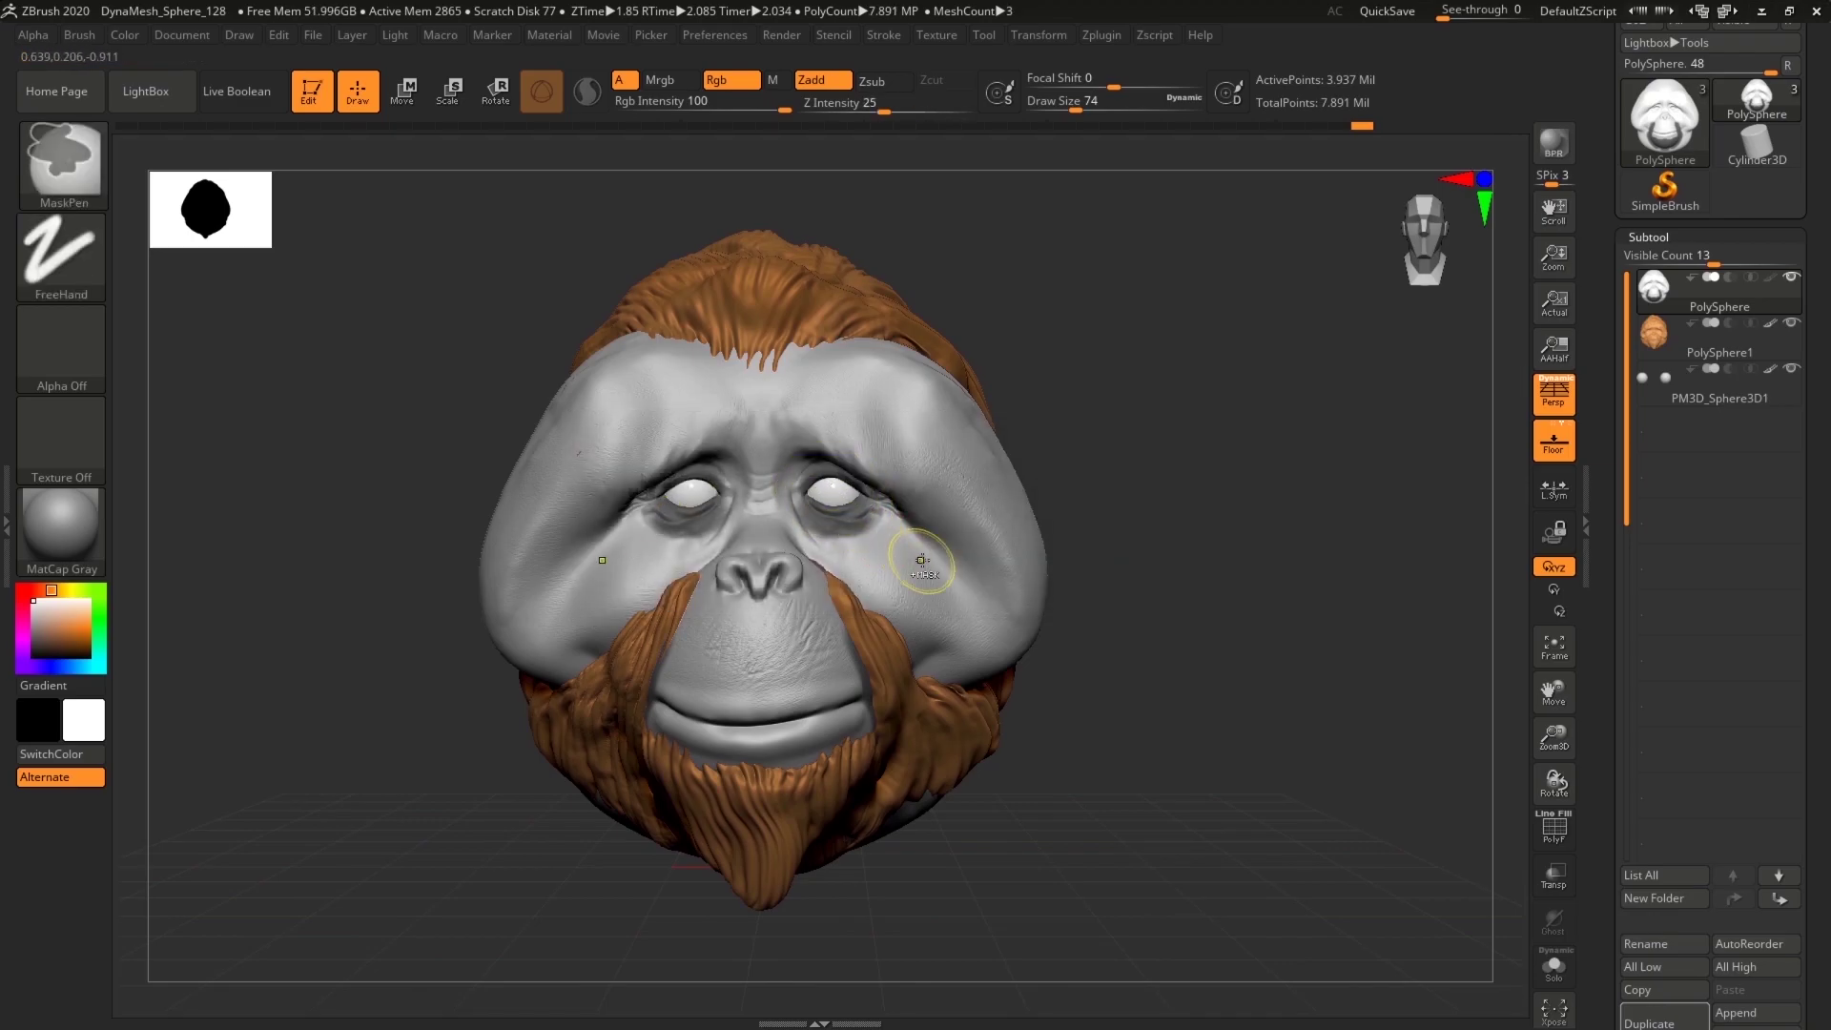
pyautogui.moveTo(921, 558)
pyautogui.keyDown('ctrl'); pyautogui.mouseDown()
pyautogui.moveTo(885, 513)
pyautogui.moveTo(811, 493)
pyautogui.mouseUp(); pyautogui.keyUp('ctrl')
pyautogui.moveTo(1213, 746); pyautogui.dragTo(1227, 785)
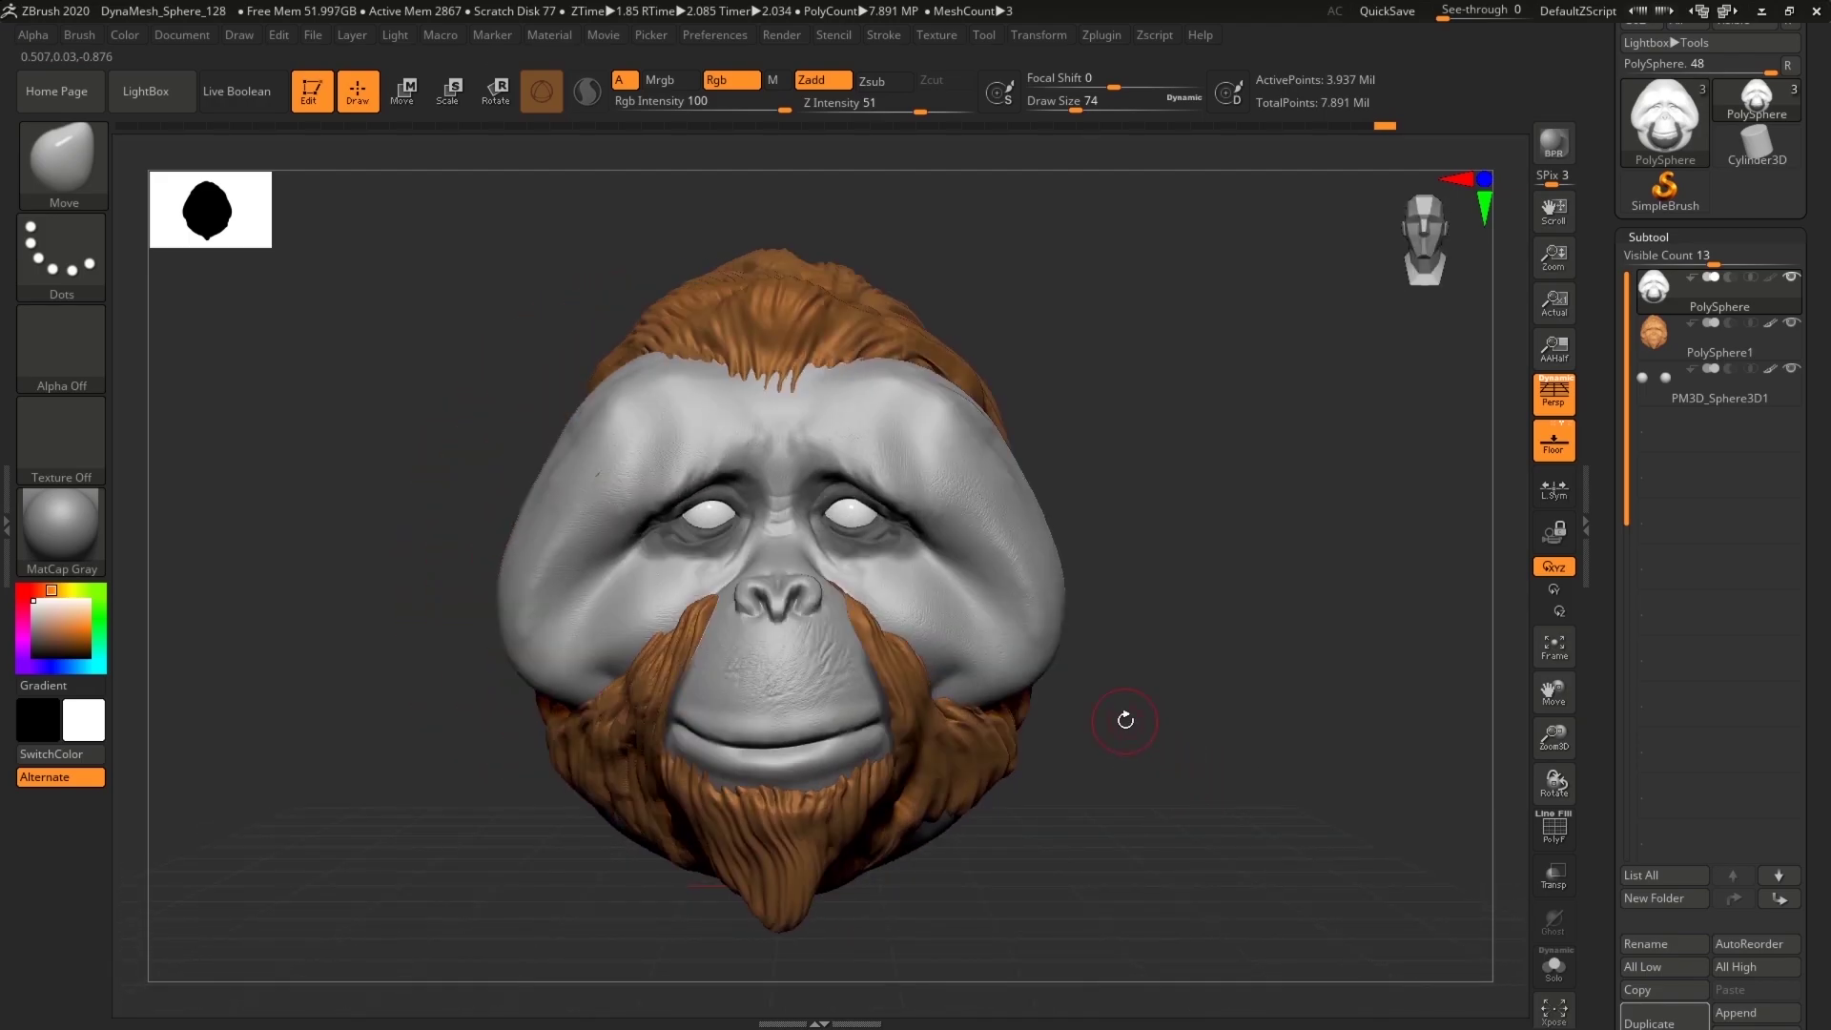
# Step: Record a turntable movie of the orangutan head
pyautogui.click(605, 31)
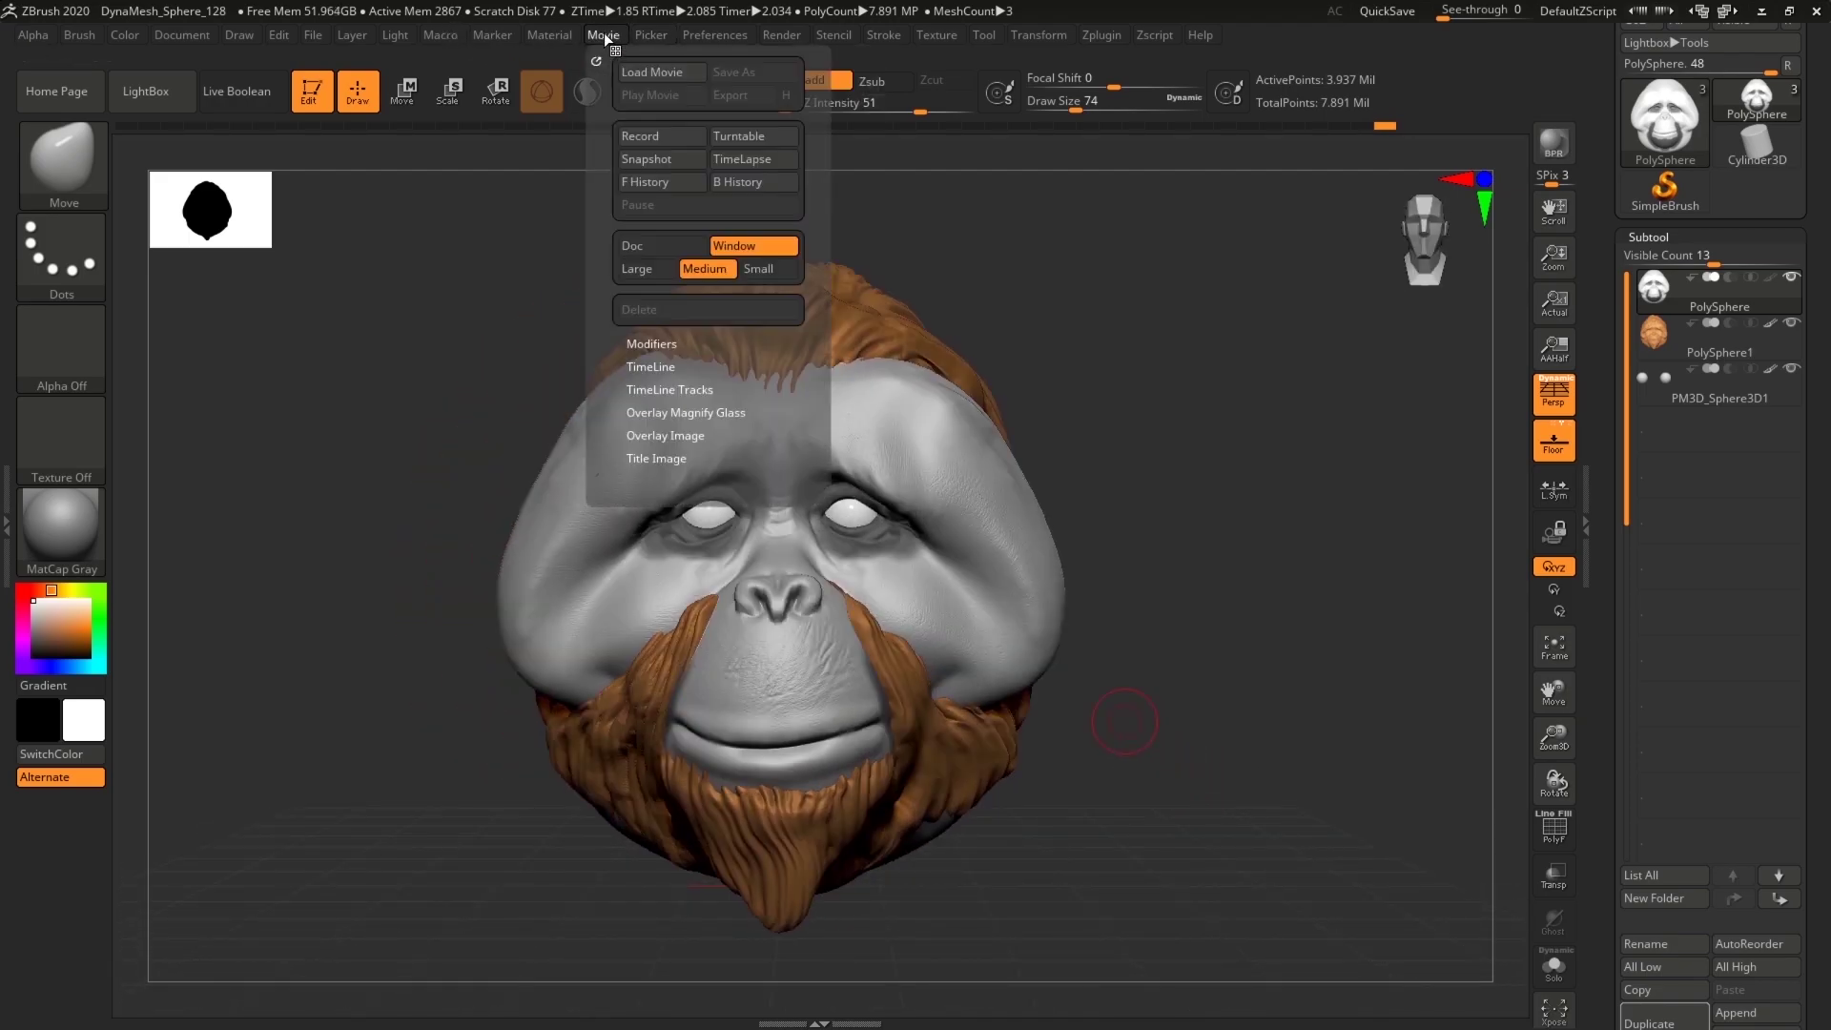
pyautogui.click(754, 134)
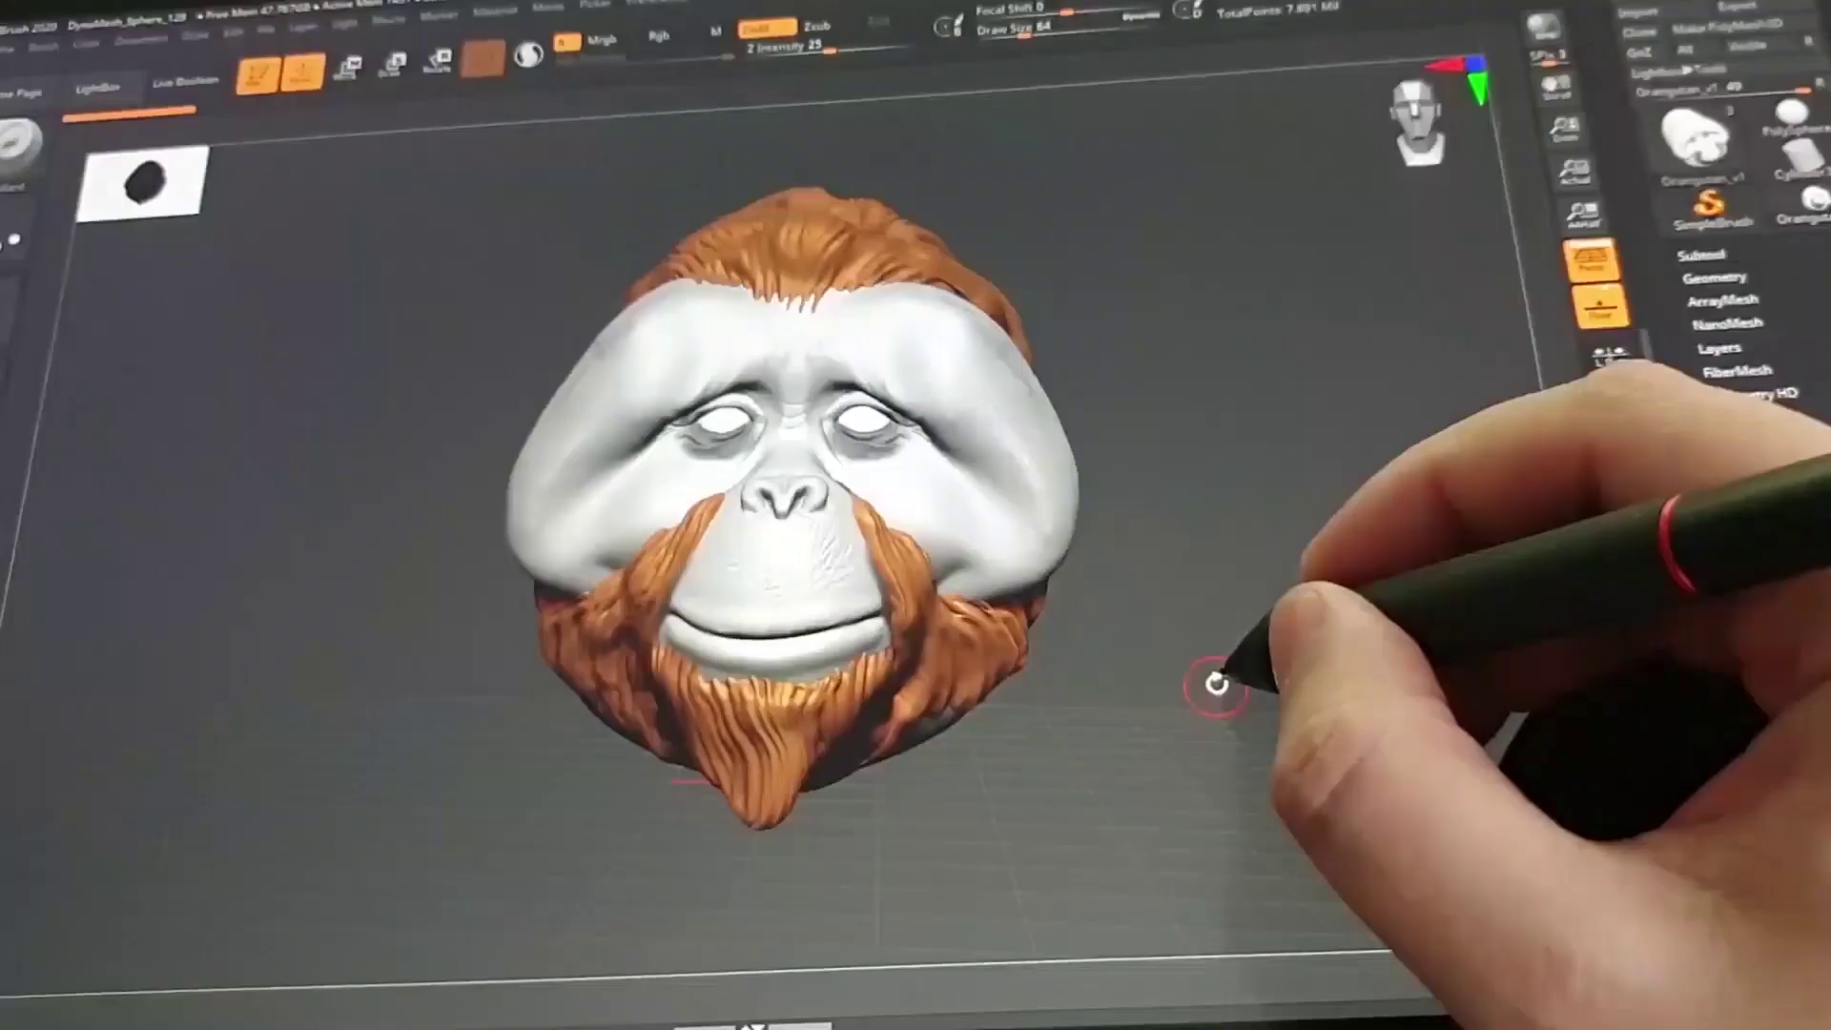
pyautogui.moveTo(1210, 678); pyautogui.dragTo(1261, 744)
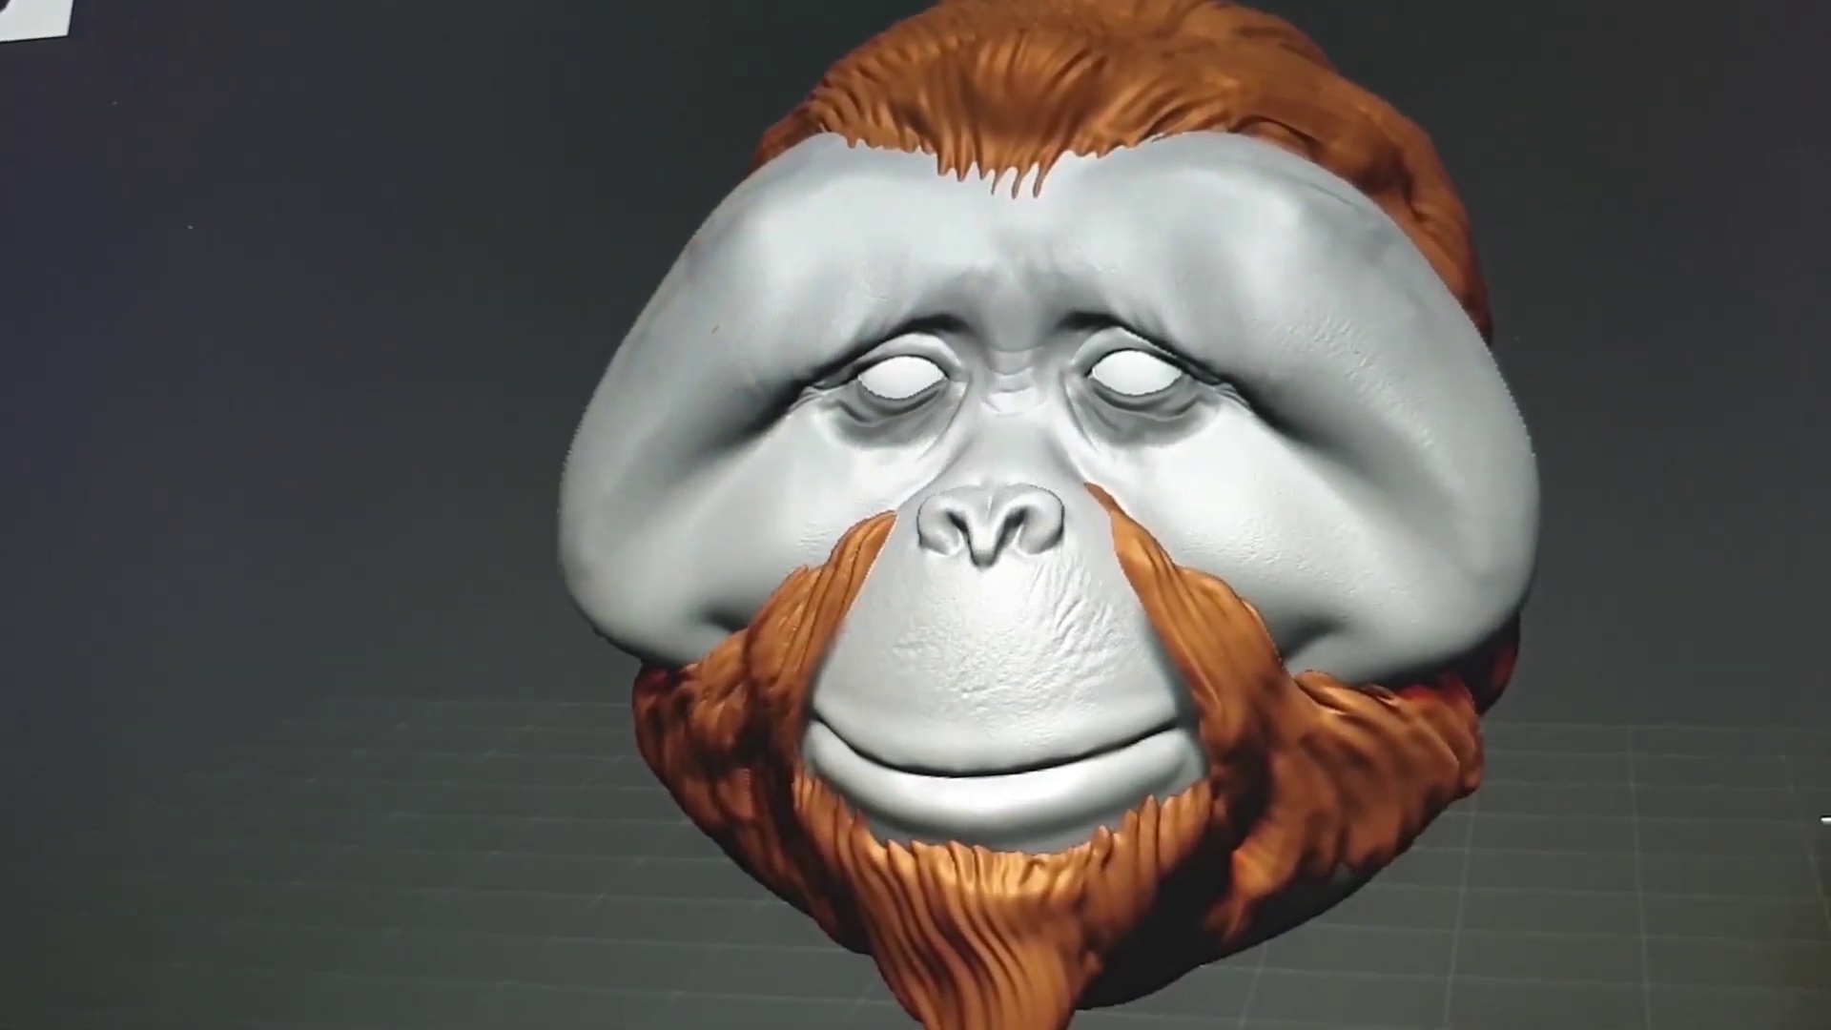